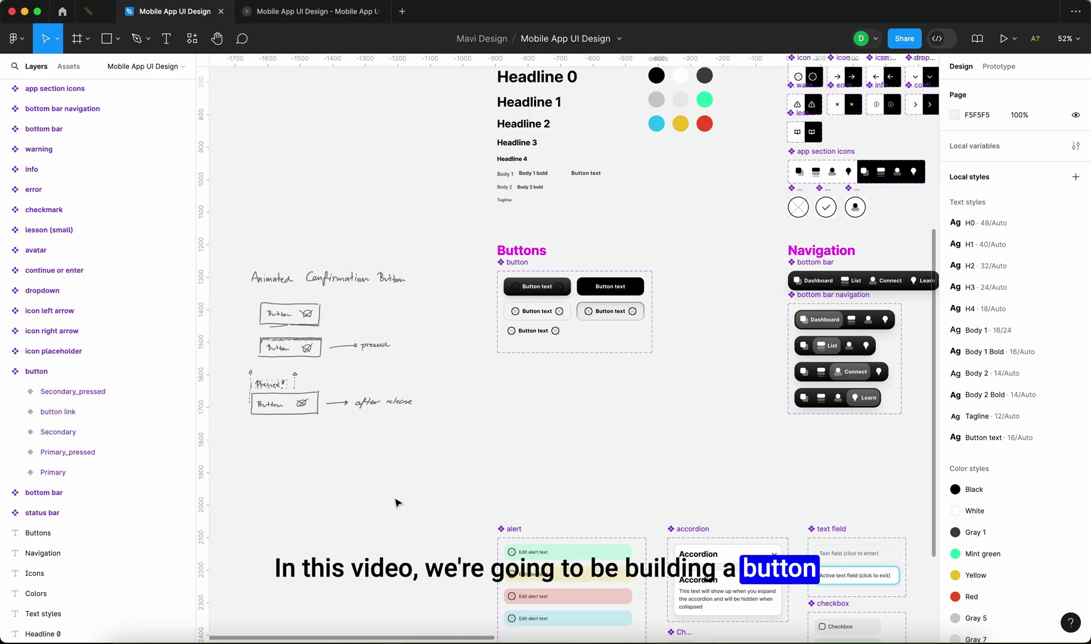
- Examine the Animated Confirmation Button sketch with its pressed and after-release states, and the existing design system beside it
scroll(236, 416, up, 3)
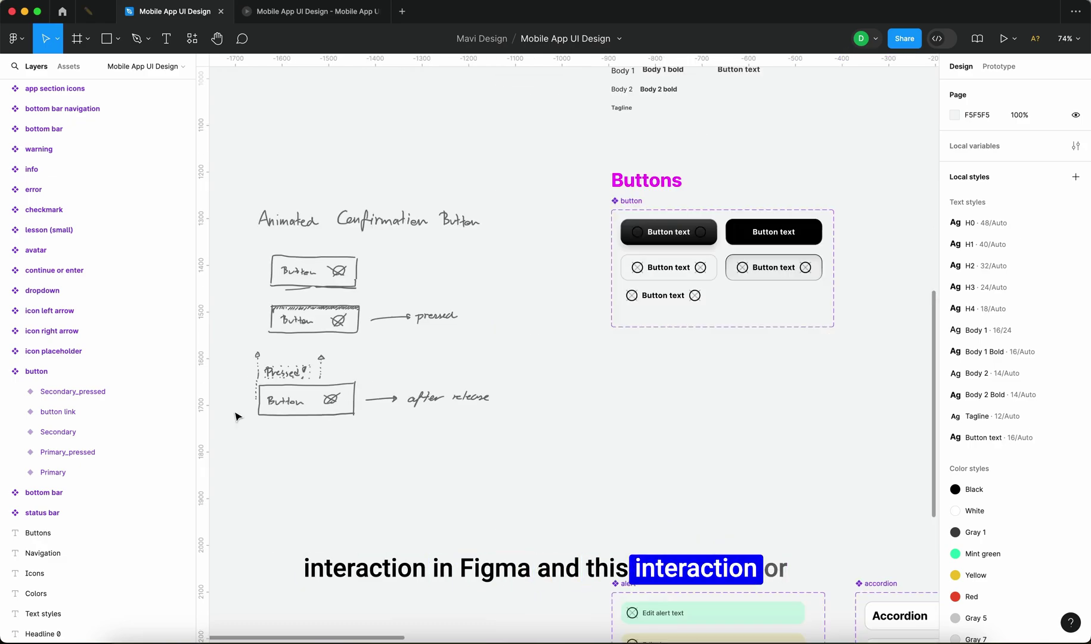
scroll(237, 416, up, 5)
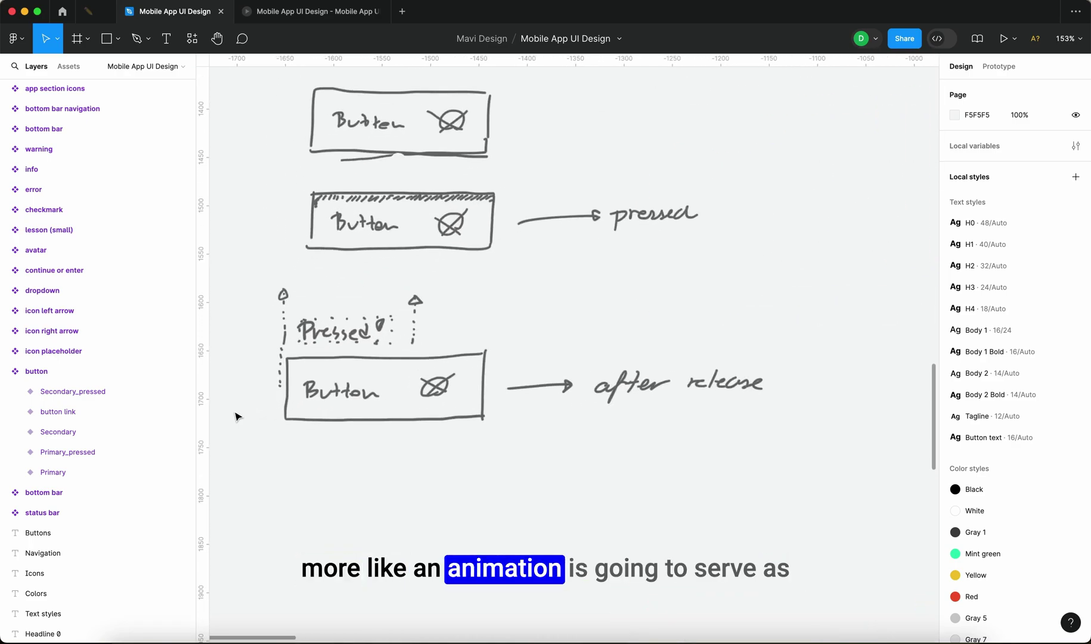
scroll(236, 416, up, 3)
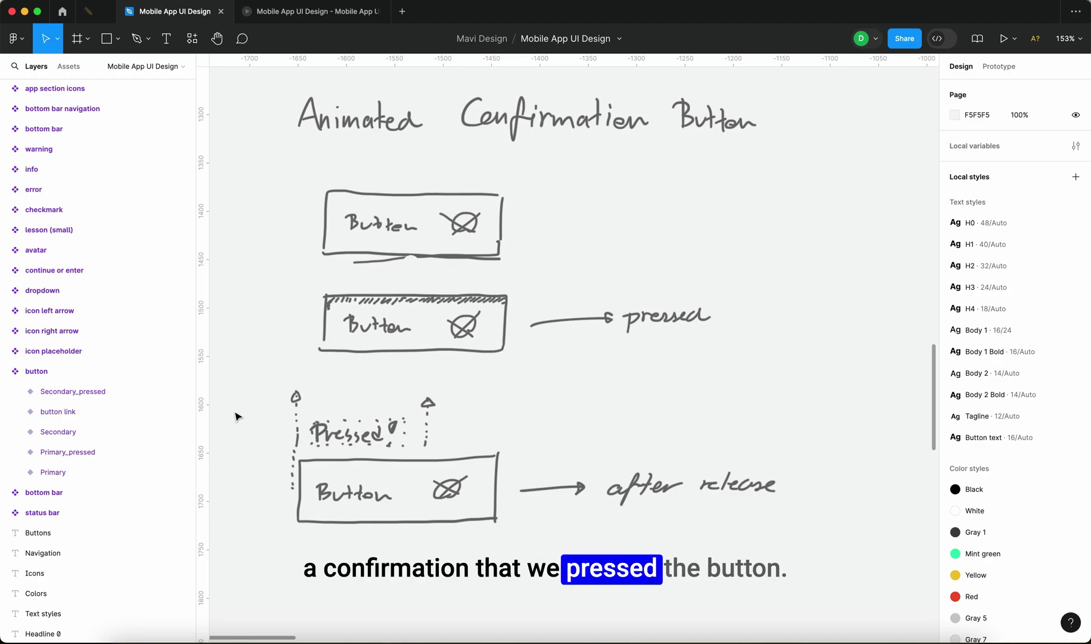
scroll(359, 544, down, 5)
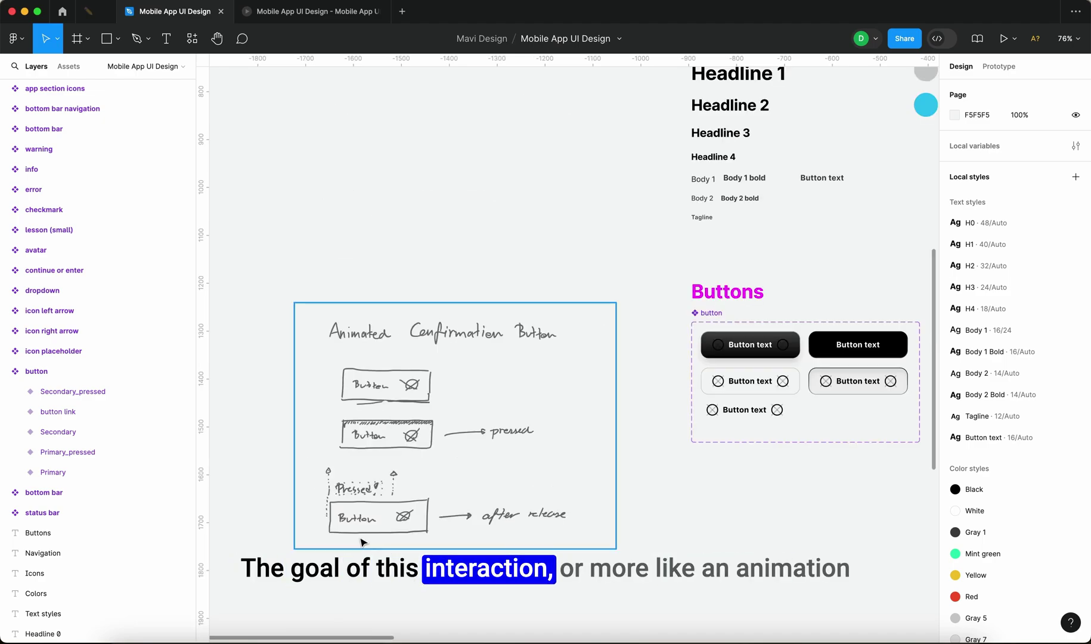
scroll(360, 541, up, 5)
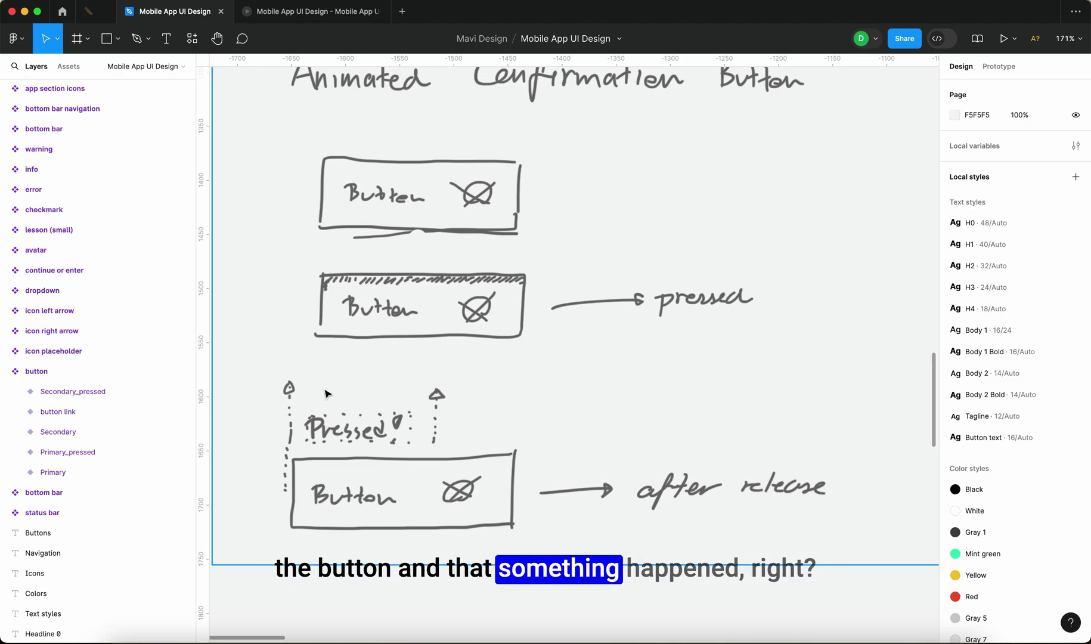
scroll(356, 560, down, 5)
scroll(658, 554, down, 5)
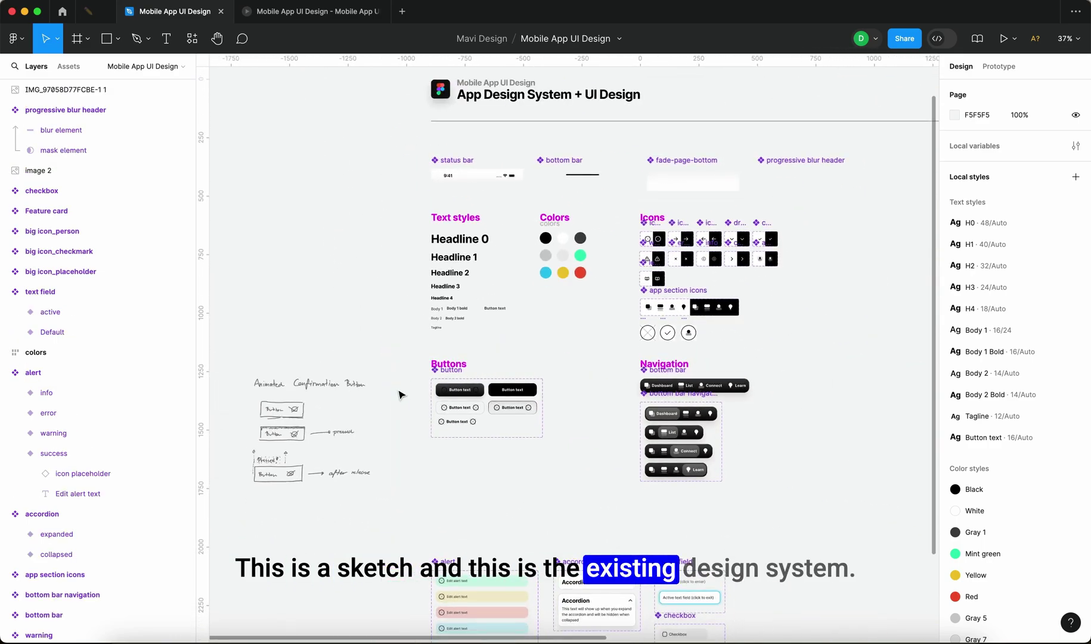
scroll(483, 511, down, 3)
scroll(482, 511, down, 2)
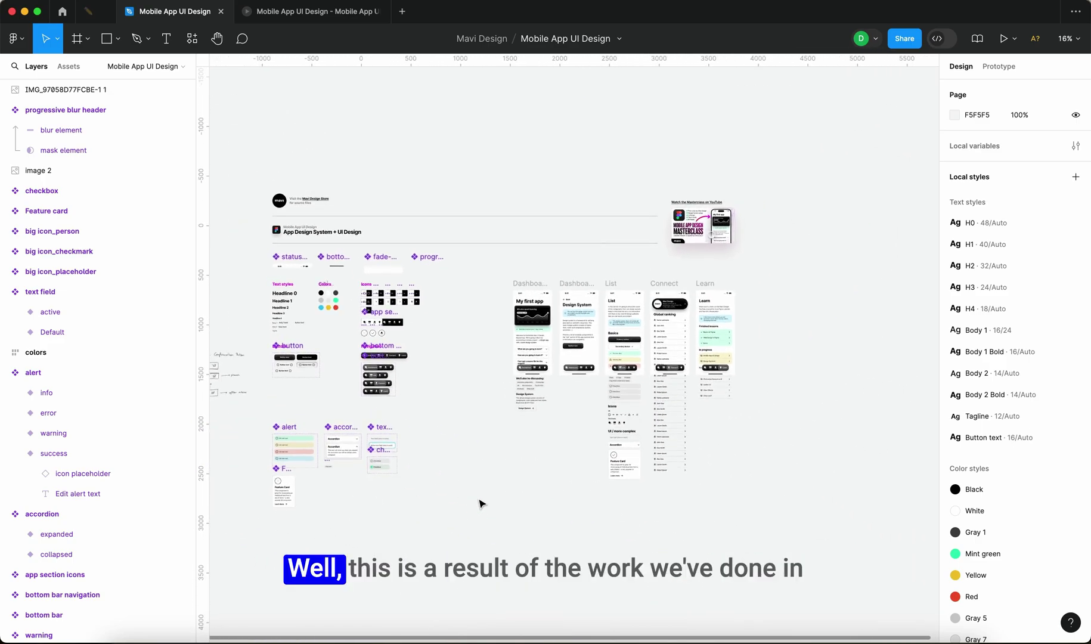
- View the Mobile App Design Masterclass link and thumbnail on the canvas
scroll(750, 202, up, 8)
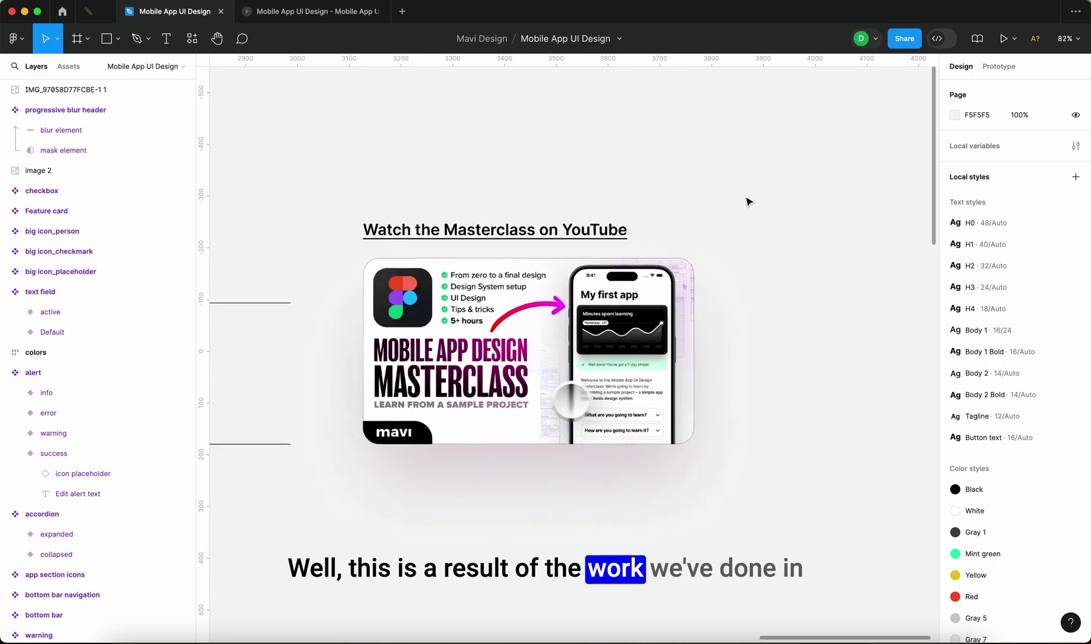
scroll(640, 154, up, 1)
drag(333, 131, 820, 588)
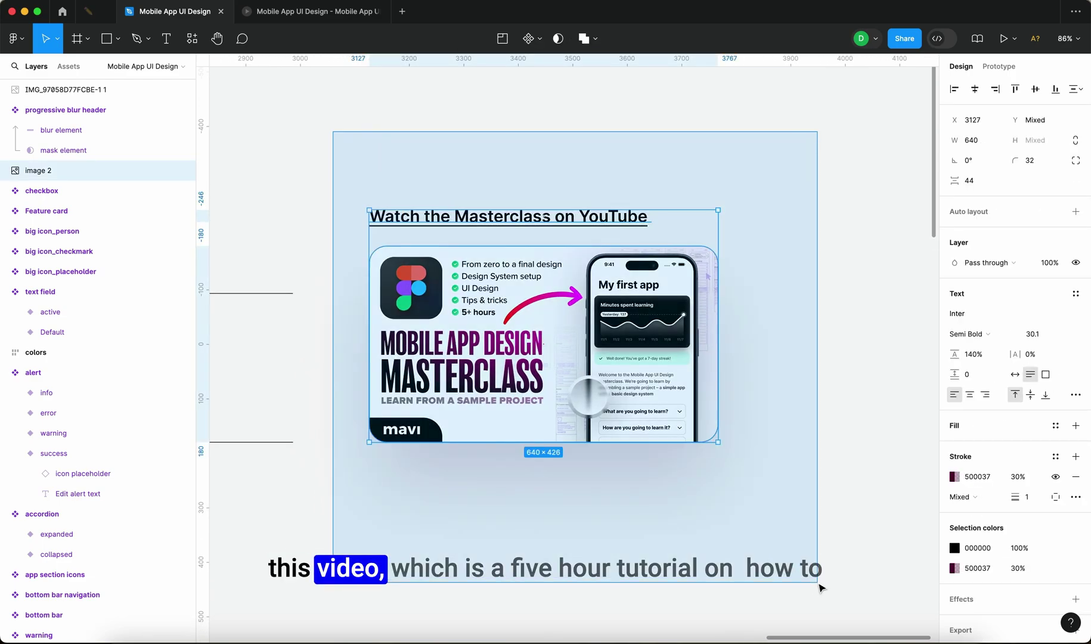
click(795, 557)
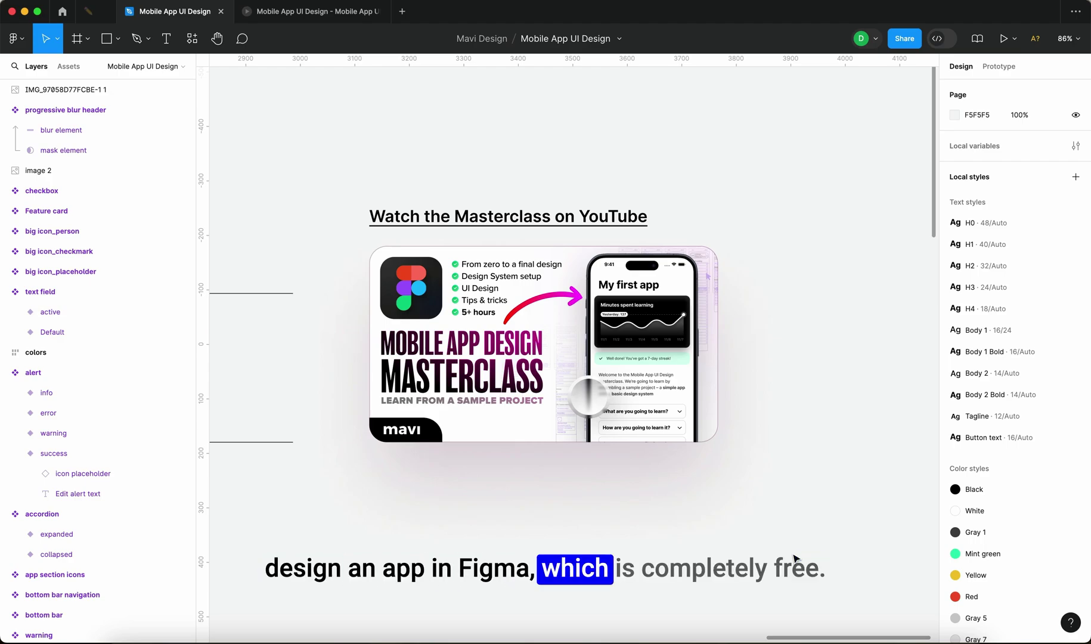
scroll(795, 558, down, 5)
scroll(419, 464, down, 3)
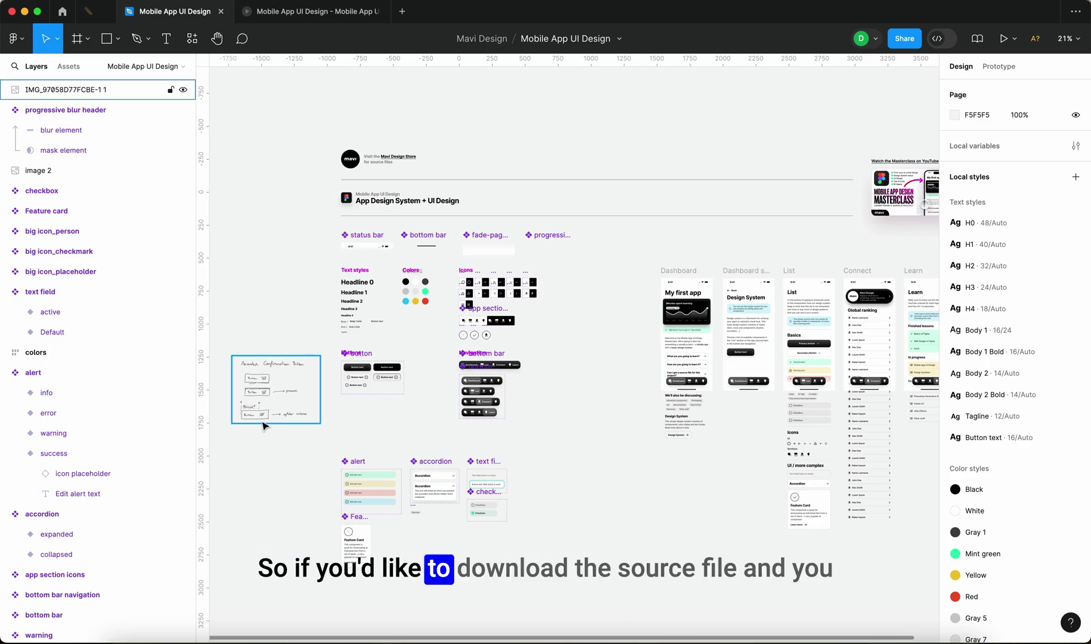
- Survey the whole file, covering the button sketch, the design system components and the finished app screens
scroll(264, 426, up, 4)
scroll(264, 425, down, 5)
scroll(263, 425, up, 5)
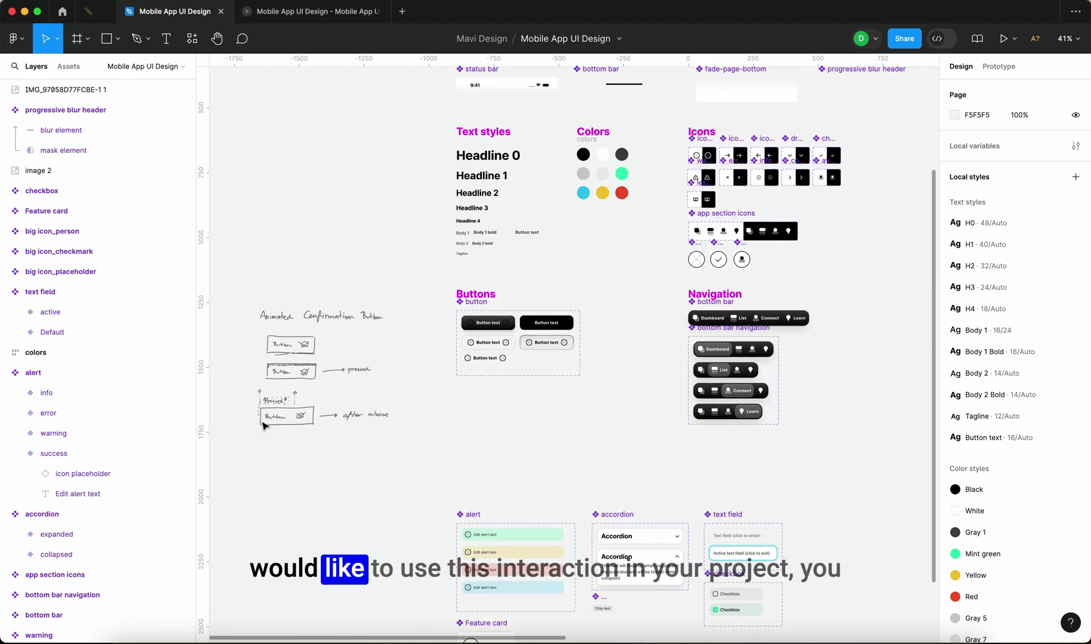
drag(414, 453, 267, 285)
click(275, 246)
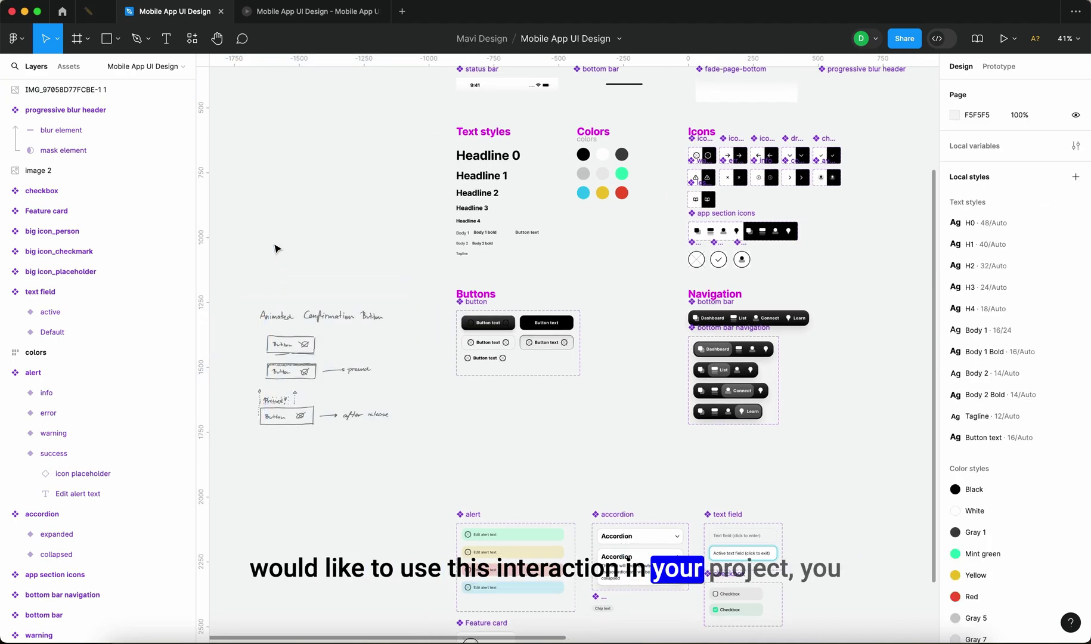
scroll(276, 248, down, 4)
scroll(617, 249, right, 4)
scroll(618, 249, up, 2)
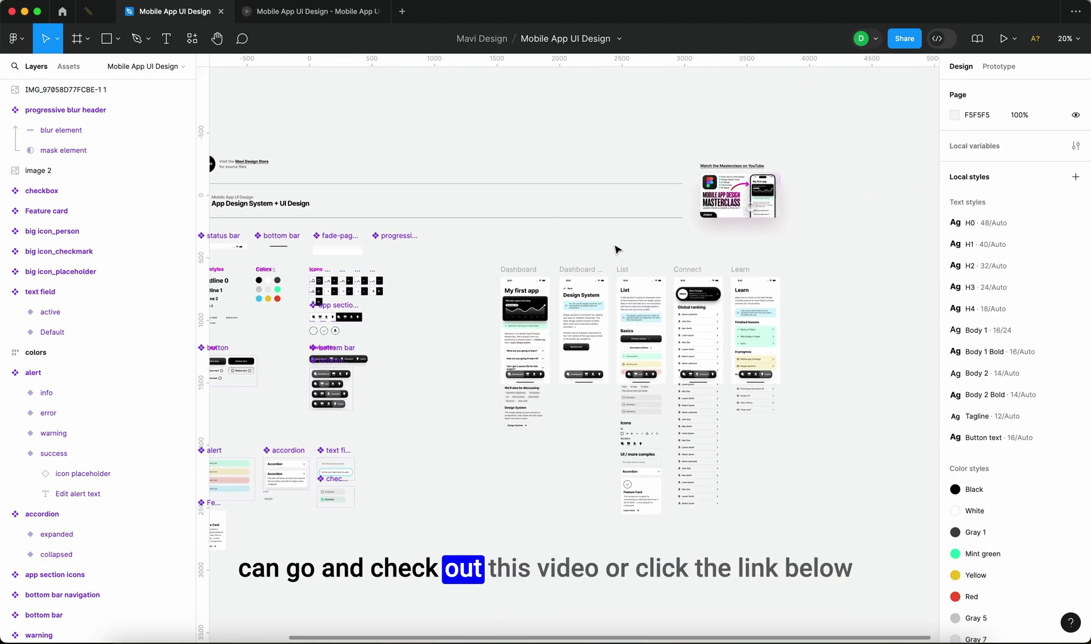
scroll(388, 358, left, 3)
scroll(385, 378, down, 2)
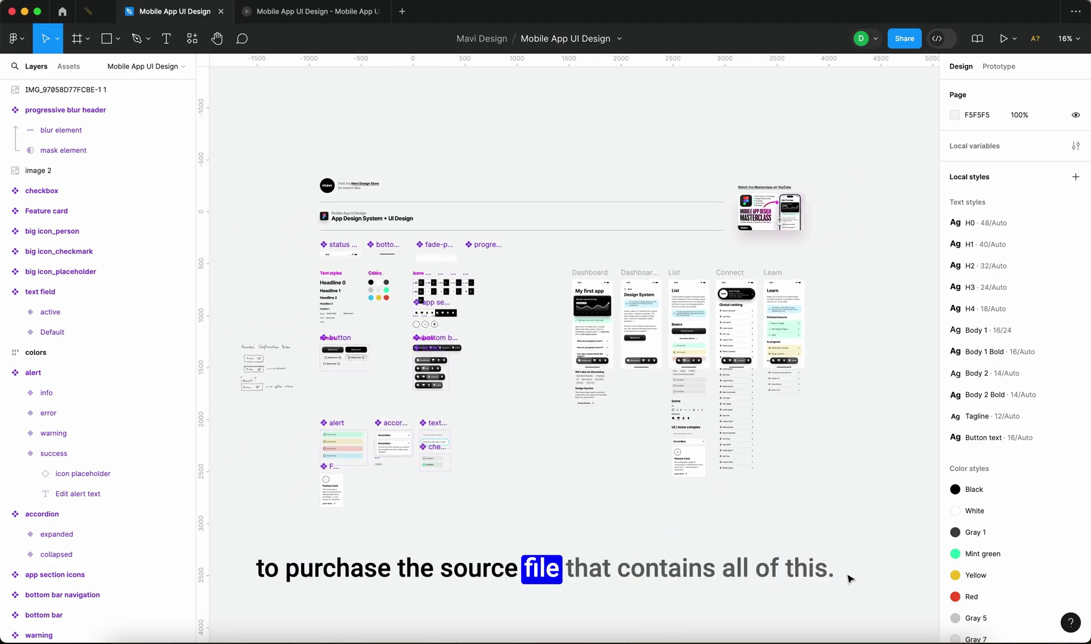
mouse_move(886, 594)
mouse_down()
mouse_move(317, 176)
mouse_move(231, 133)
mouse_up()
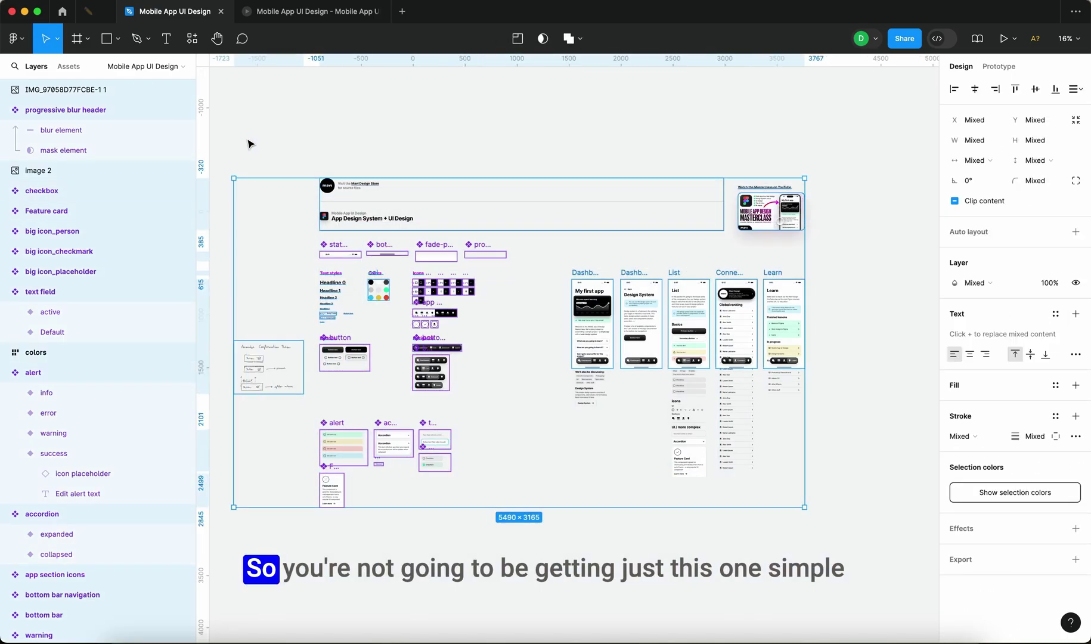
click(305, 151)
scroll(265, 362, up, 5)
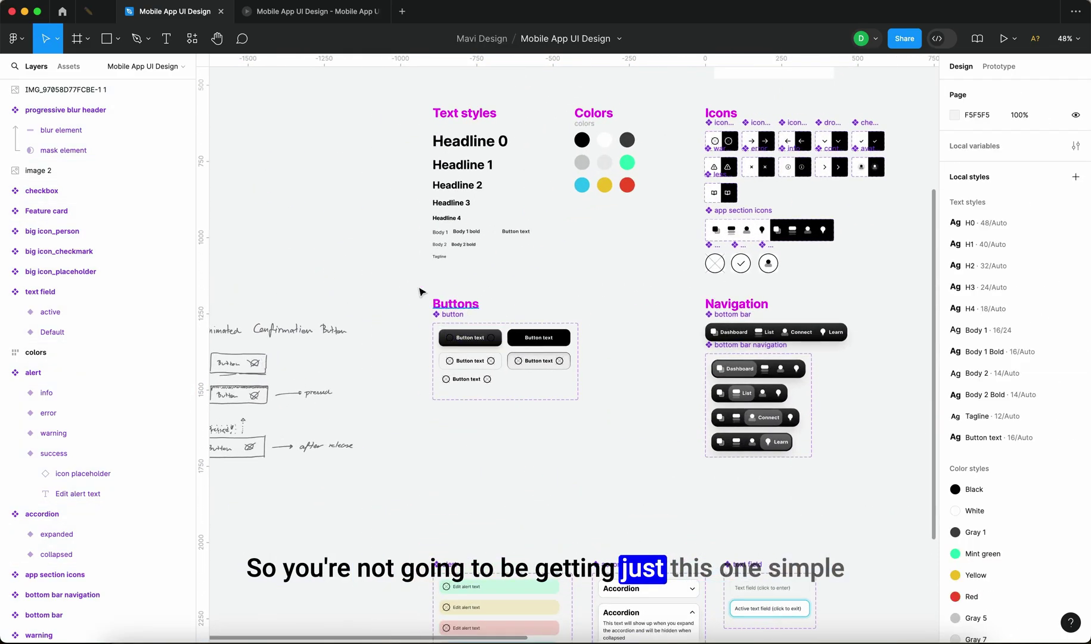
scroll(258, 415, left, 4)
scroll(258, 416, up, 1)
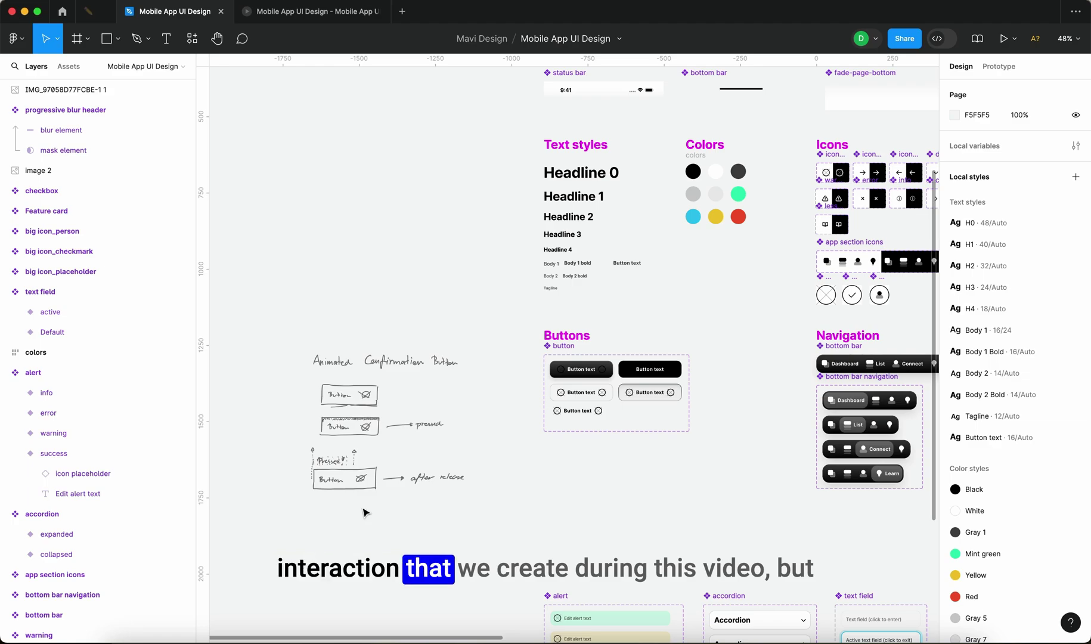
scroll(563, 517, down, 5)
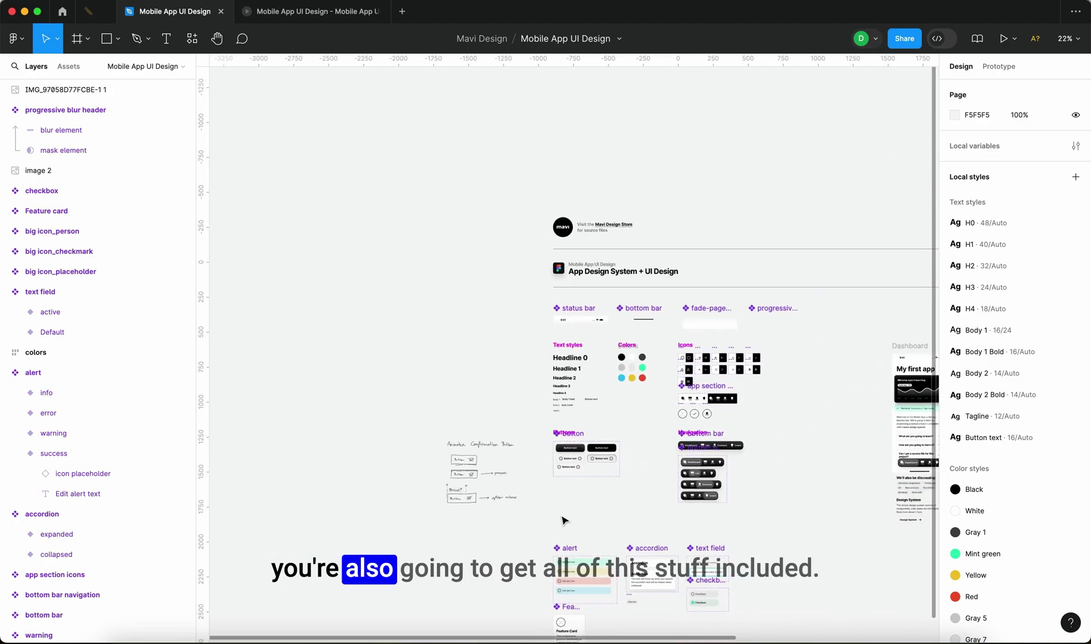
scroll(563, 521, right, 4)
scroll(563, 520, down, 2)
drag(805, 559, 263, 147)
click(273, 149)
scroll(314, 446, up, 2)
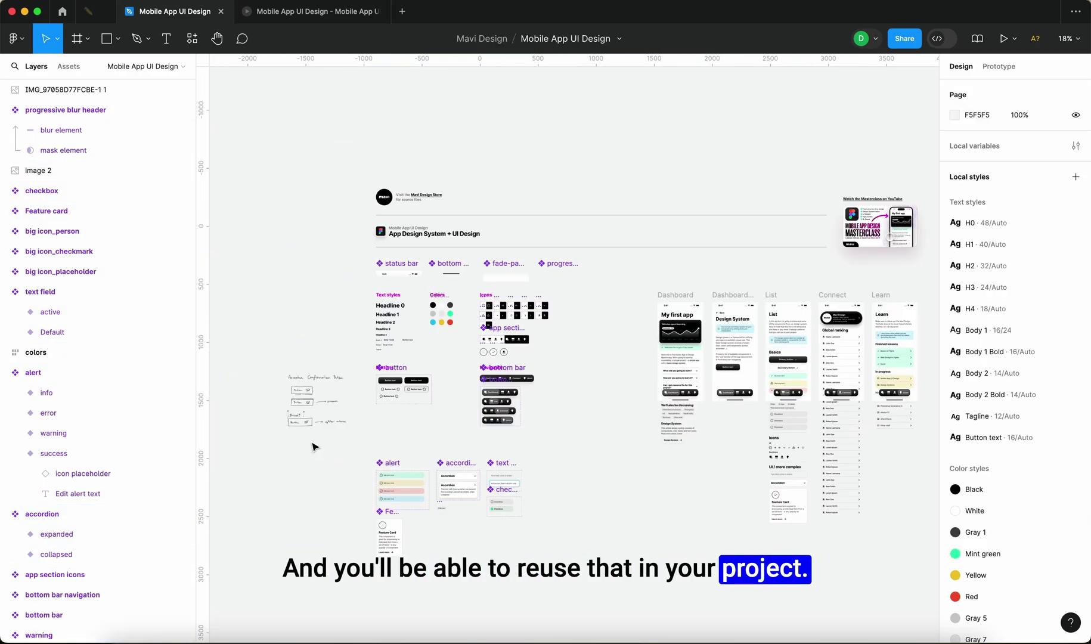
- Inspect the button component set's prototype connections, including the Primary variant's While pressing interaction to Primary_pressed
scroll(314, 446, up, 5)
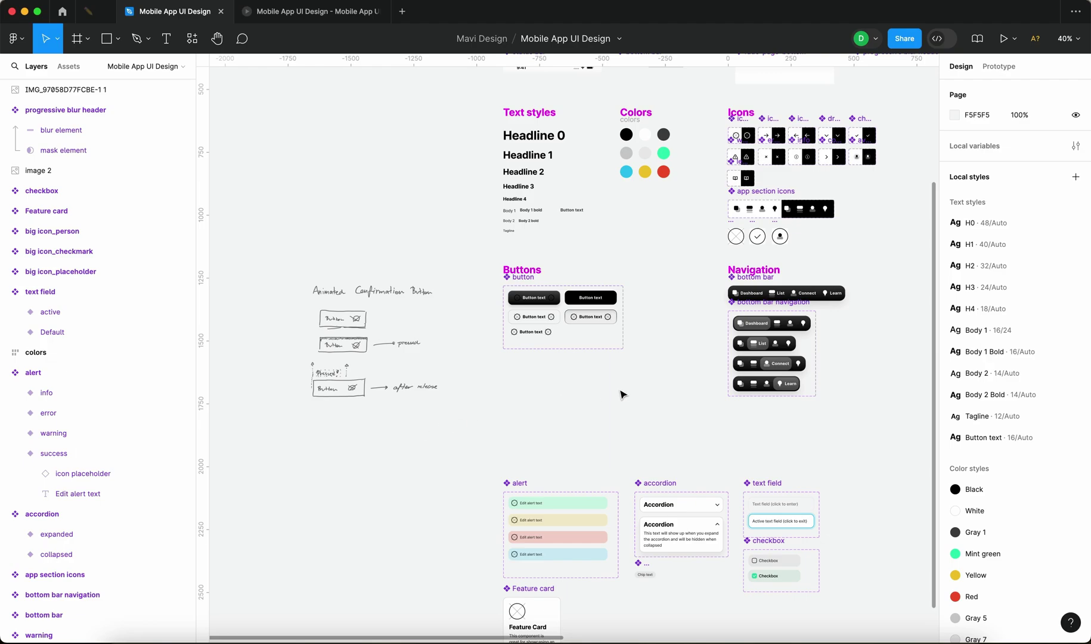
scroll(570, 281, up, 5)
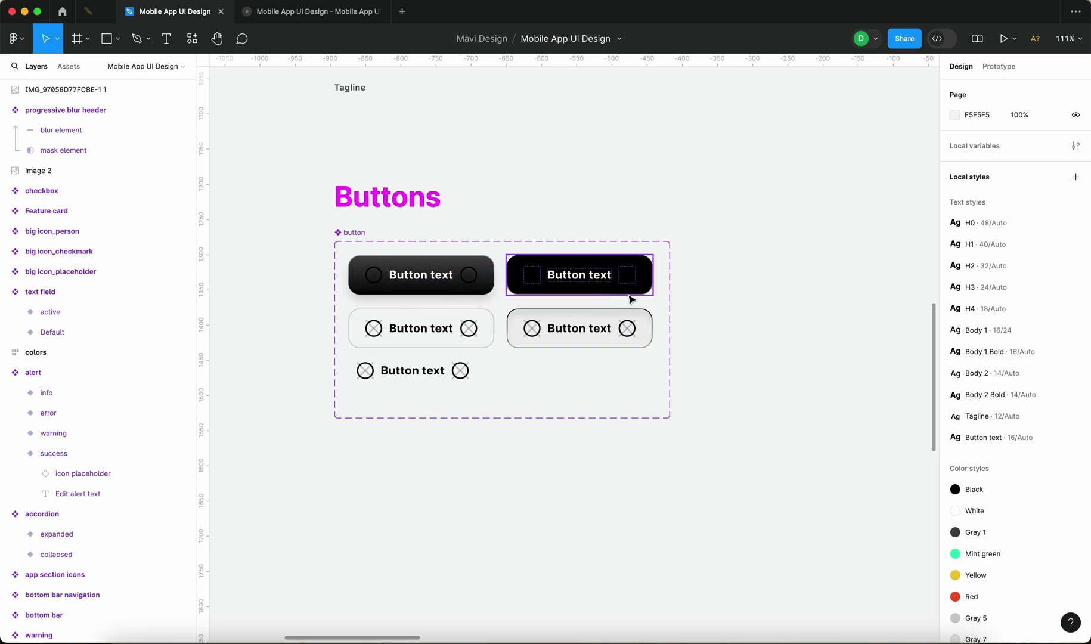
click(369, 252)
click(999, 66)
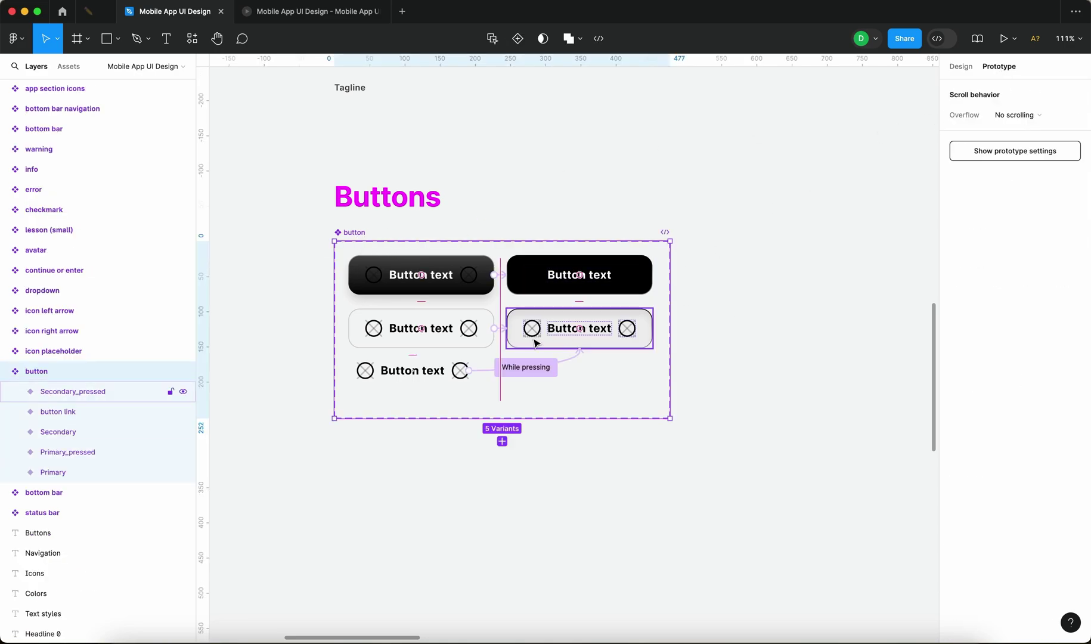
scroll(535, 343, up, 5)
scroll(600, 384, down, 2)
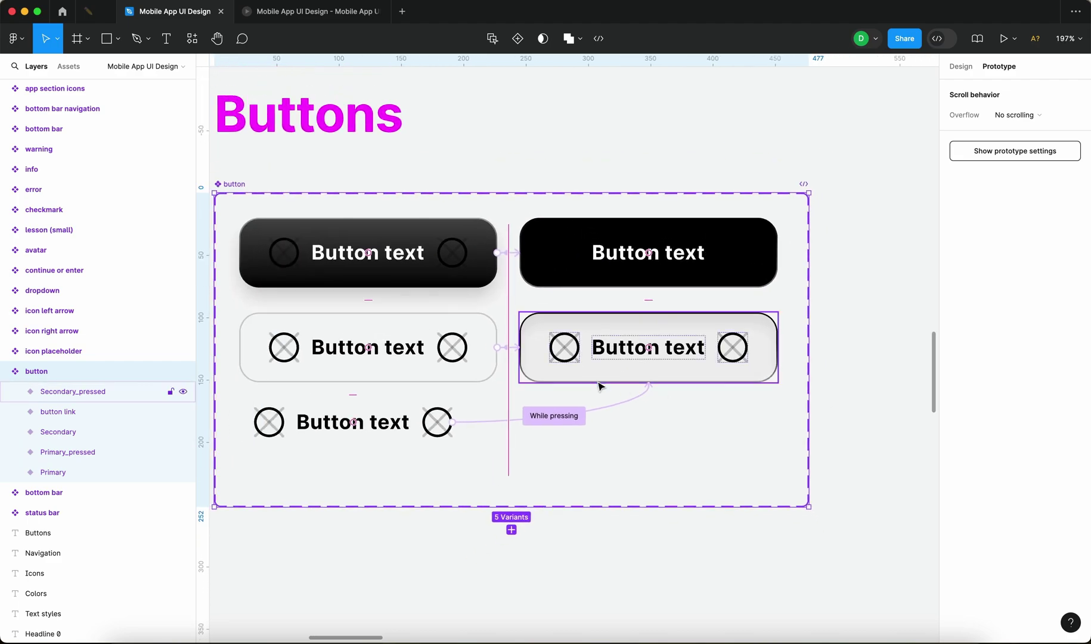
click(473, 263)
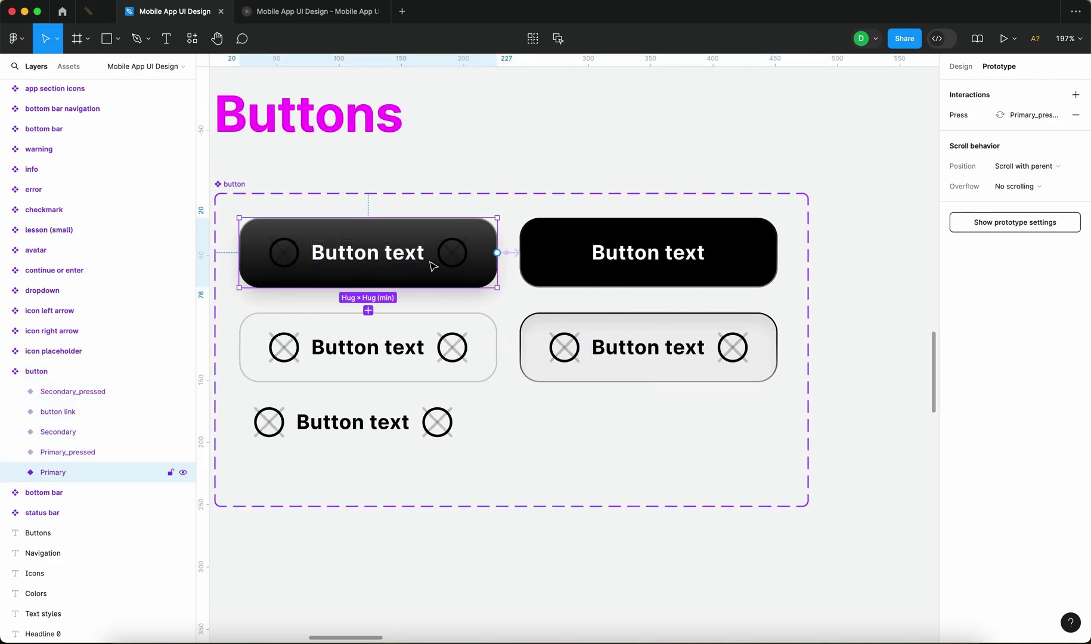
click(516, 256)
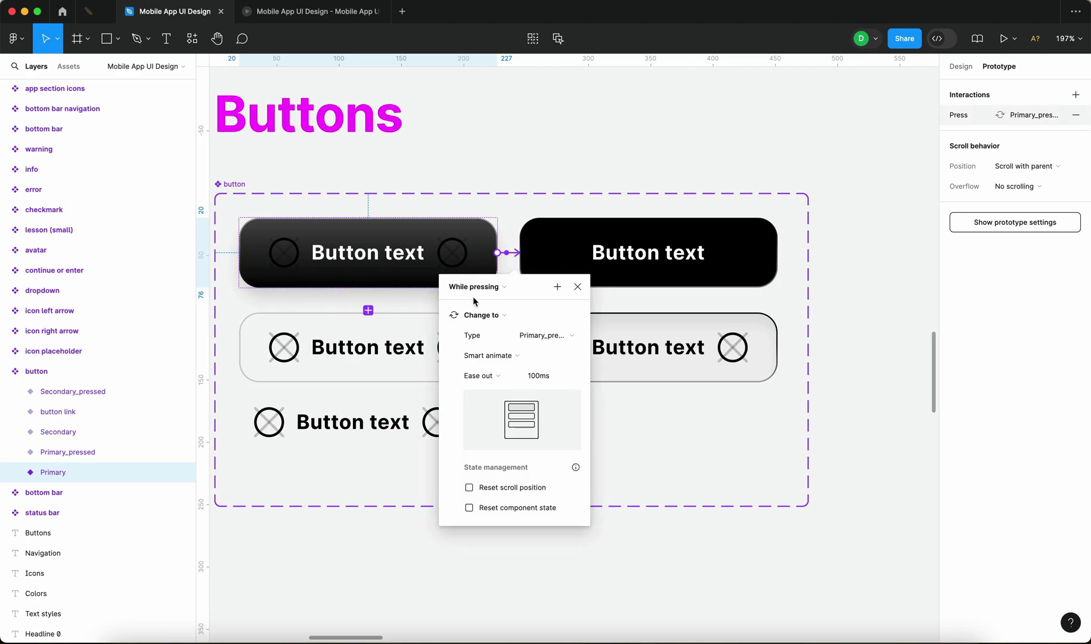
click(416, 280)
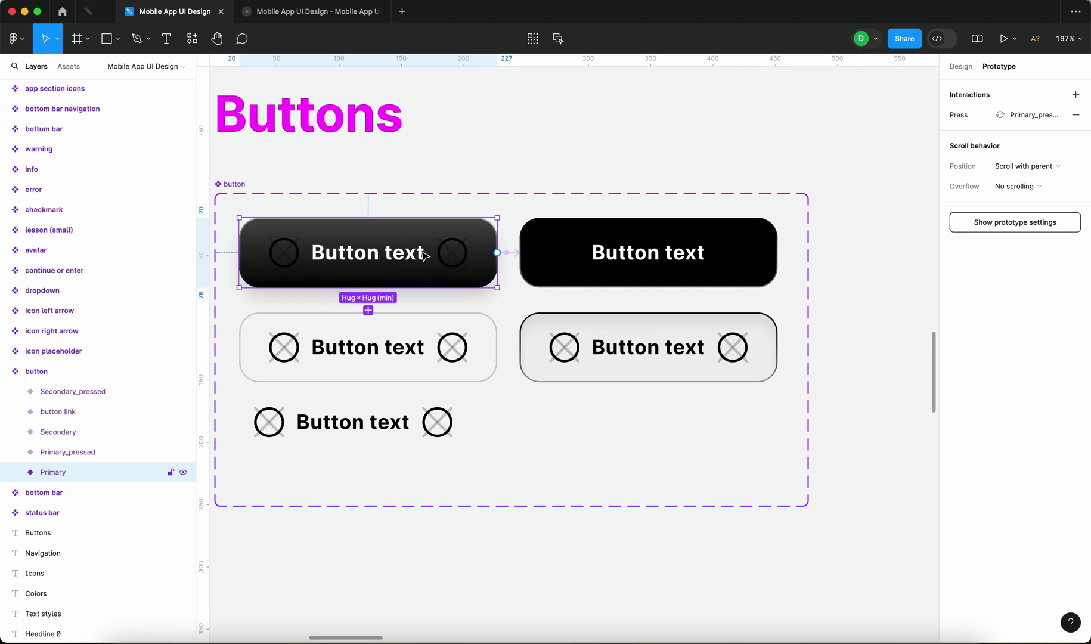
click(653, 269)
click(686, 161)
scroll(685, 172, down, 5)
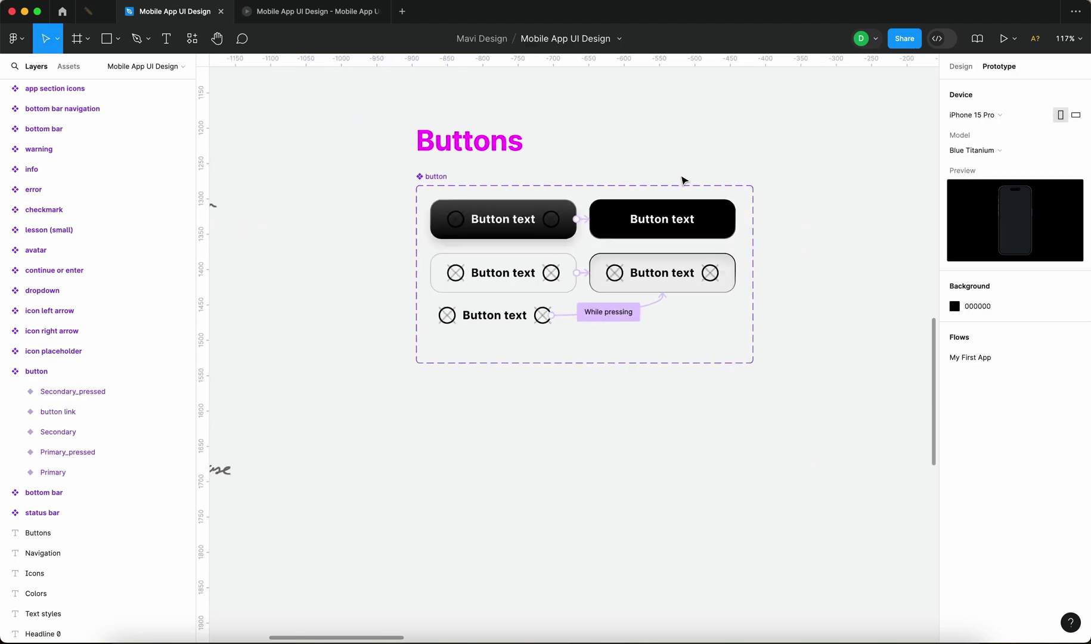
- Place an instance of the Primary button on the empty canvas below the button component set
scroll(775, 358, left, 4)
scroll(776, 357, down, 1)
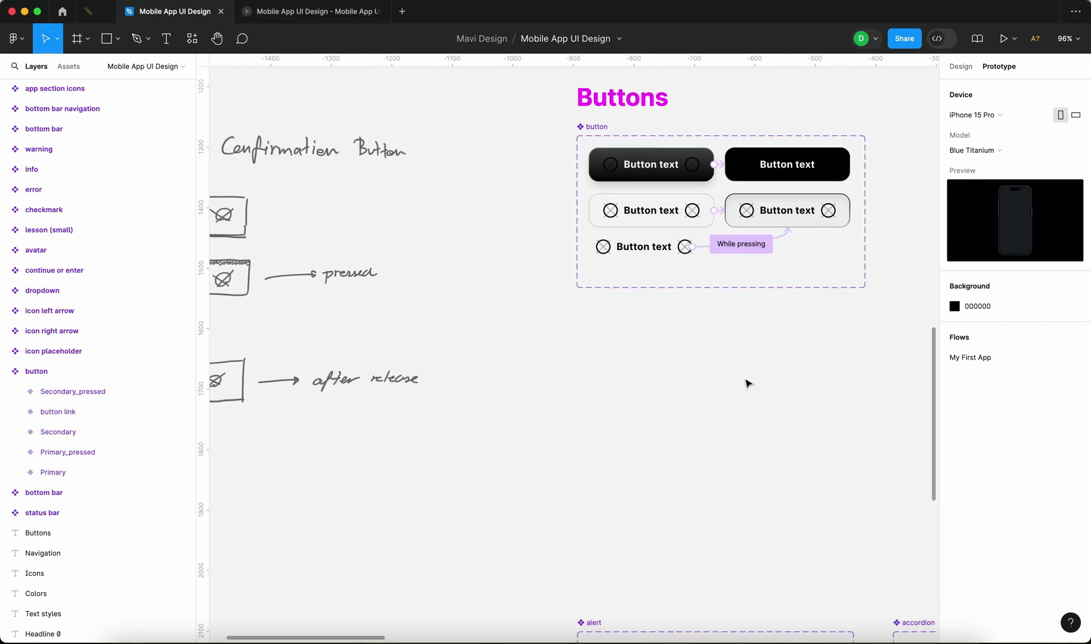
click(660, 171)
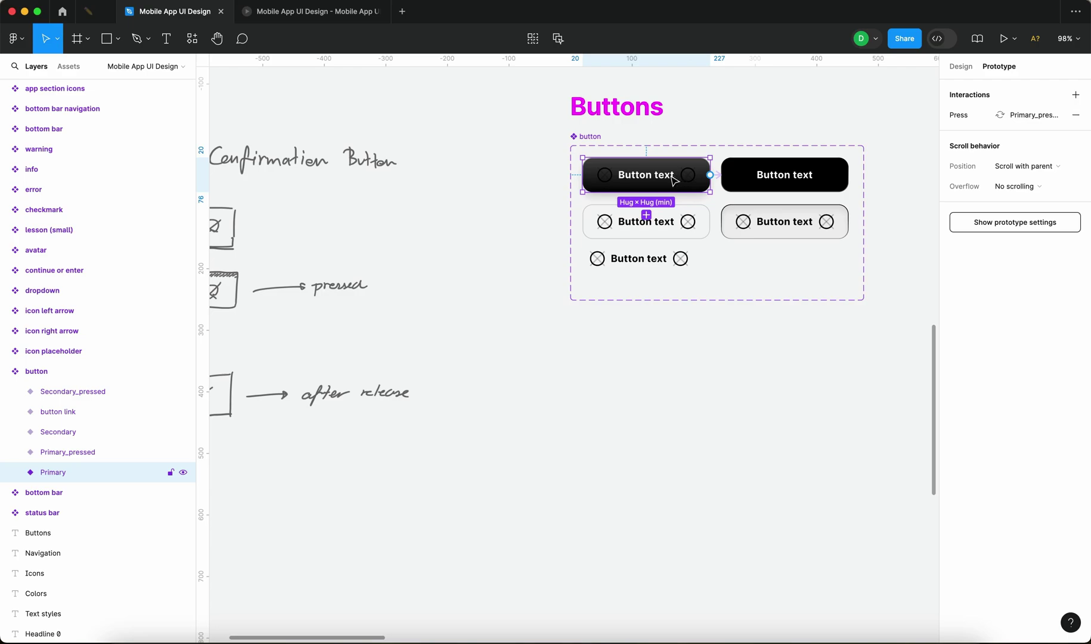
drag(685, 181, 693, 365)
click(799, 377)
scroll(792, 378, right, 3)
click(28, 372)
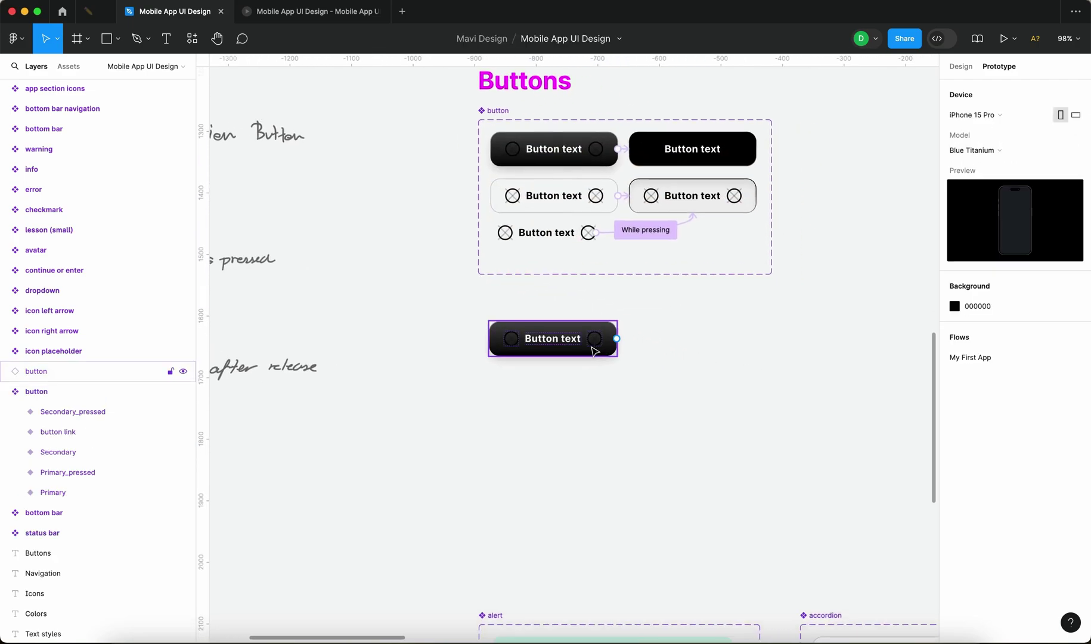
click(555, 404)
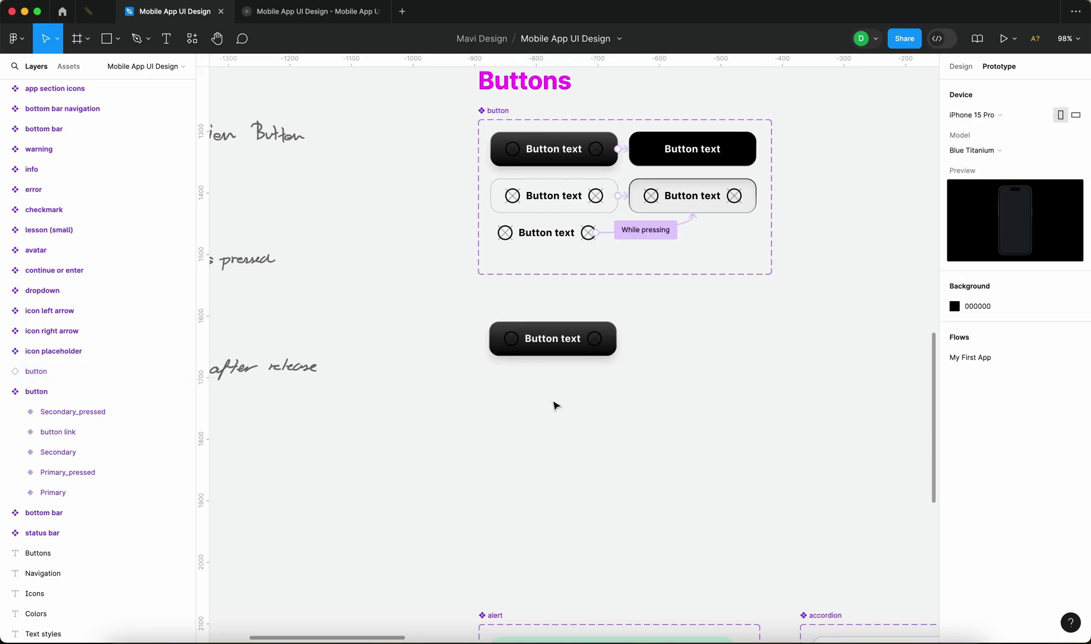
- Show the new button instance's design properties and move it to about X -870, Y 1611
scroll(553, 401, down, 5)
click(550, 379)
scroll(550, 375, up, 8)
click(967, 70)
click(871, 320)
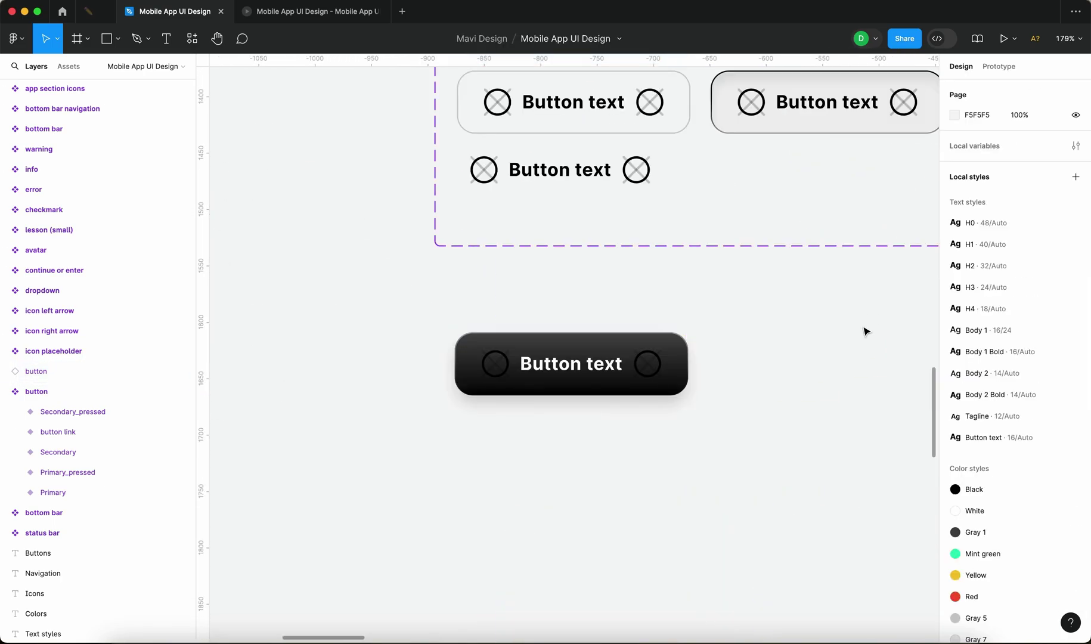
click(647, 368)
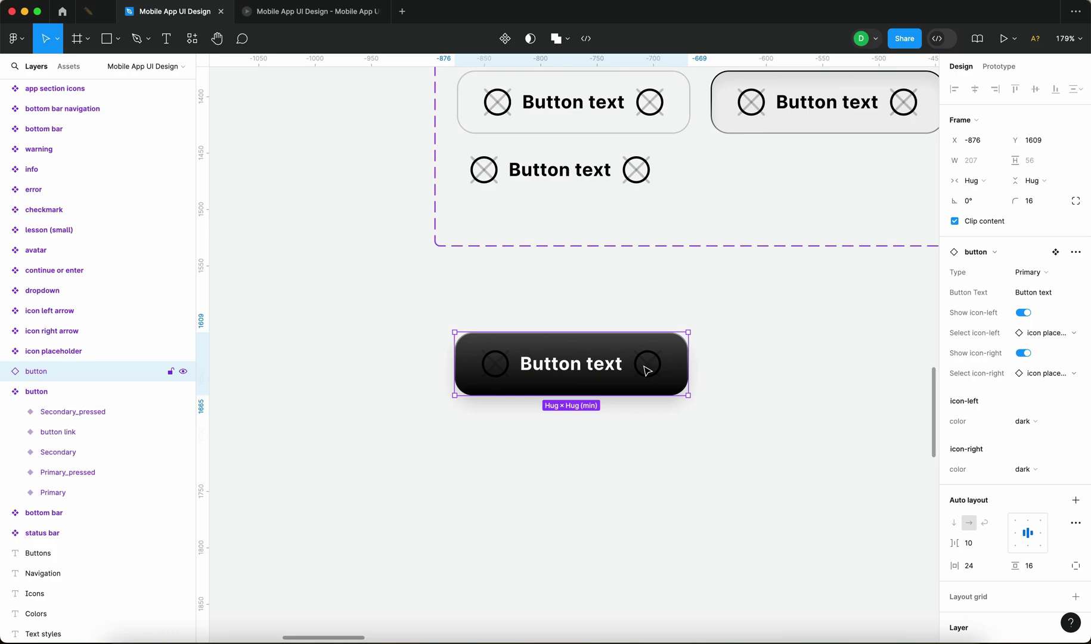
drag(555, 378, 562, 380)
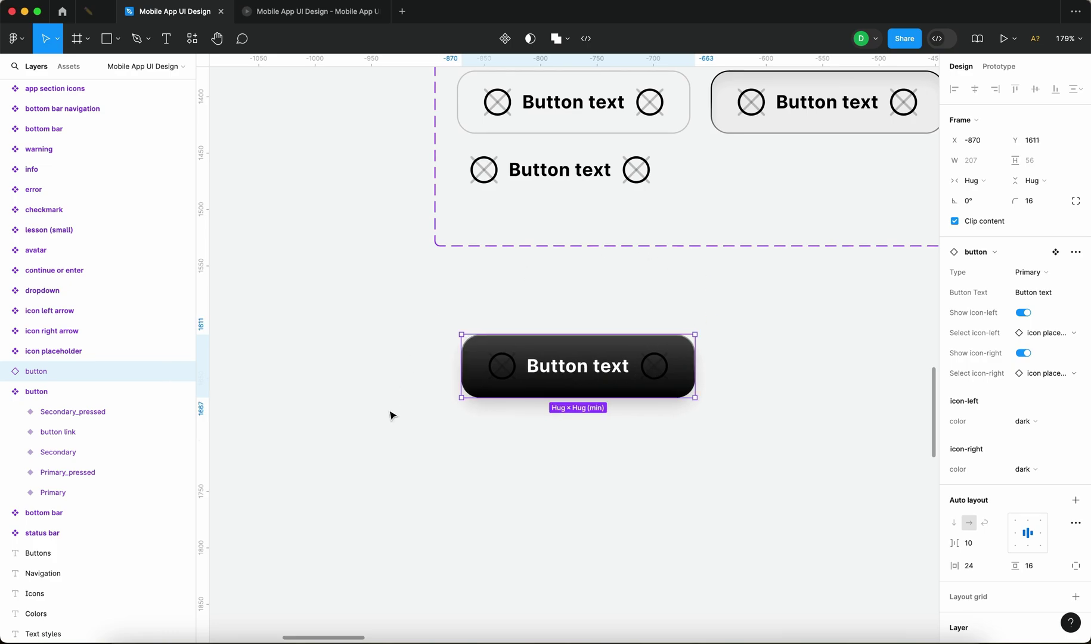
- Turn the standalone Primary button instance below the button component set into its own component
scroll(489, 364, up, 5)
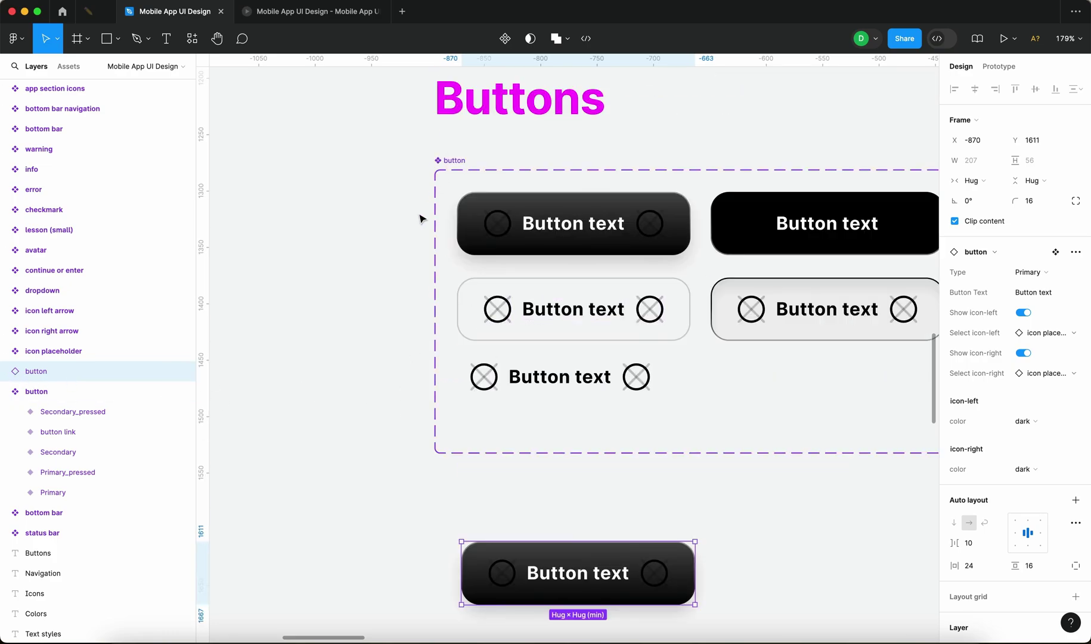
scroll(420, 219, down, 3)
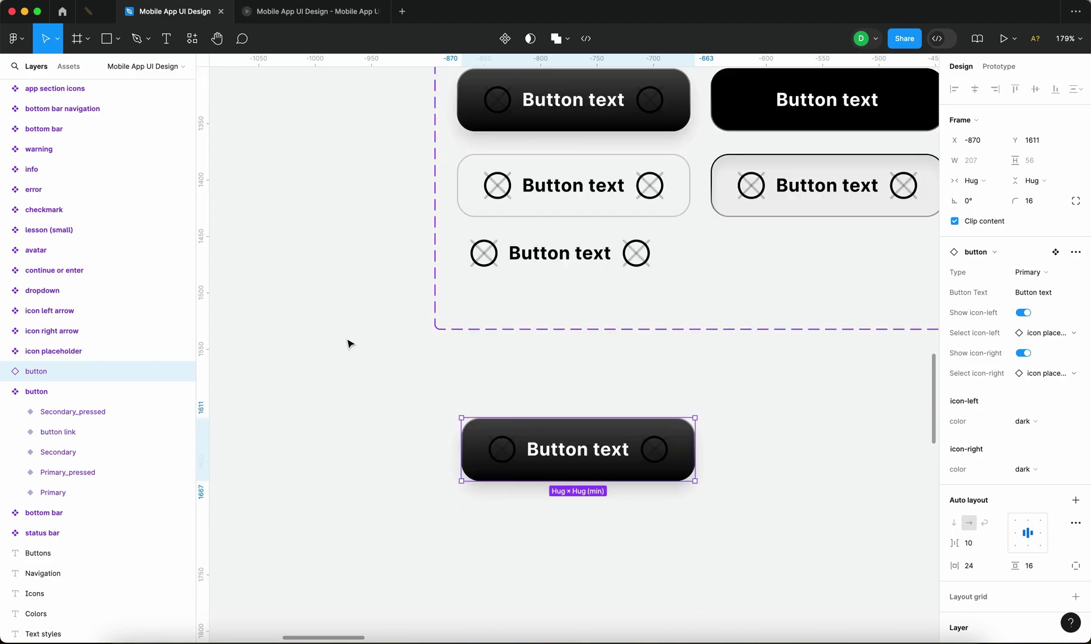
click(505, 40)
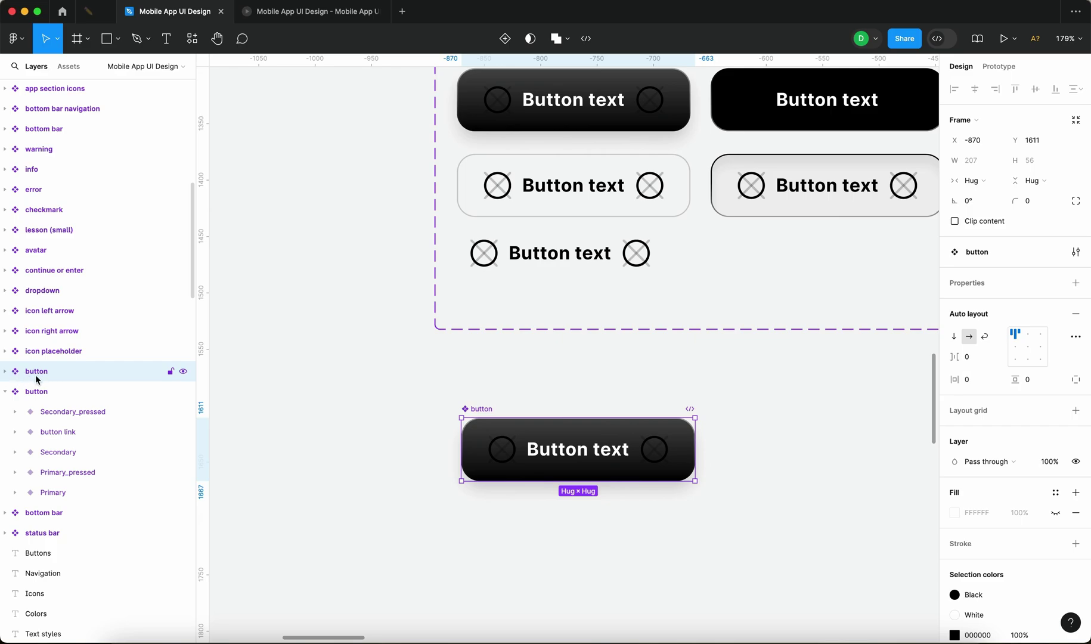
- Rename the new component as button_animated_confirmation
click(477, 403)
click(493, 410)
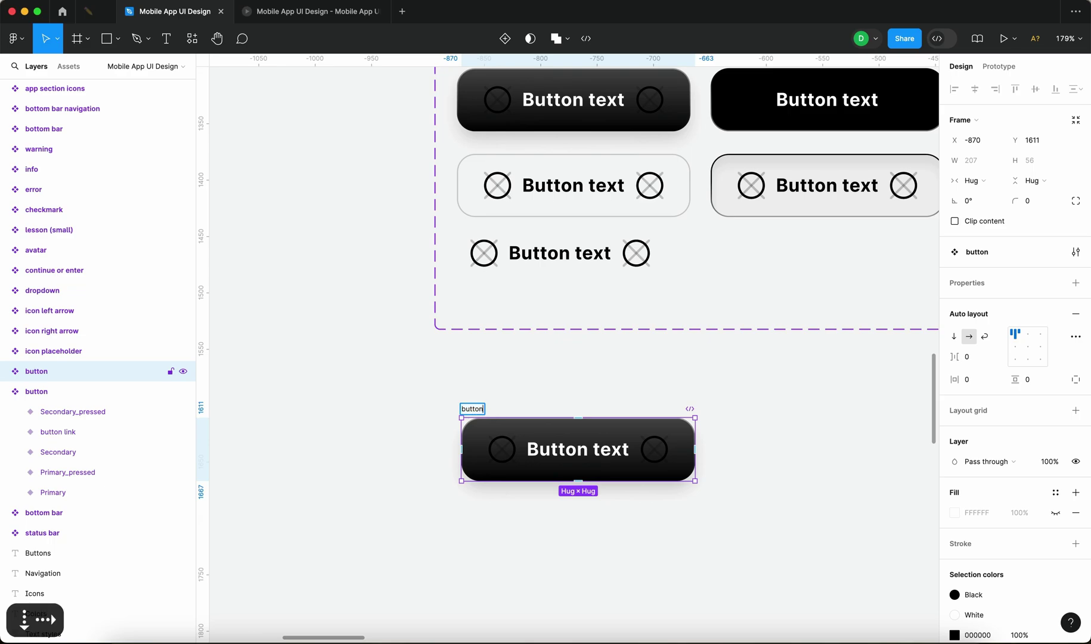
text(_animated)
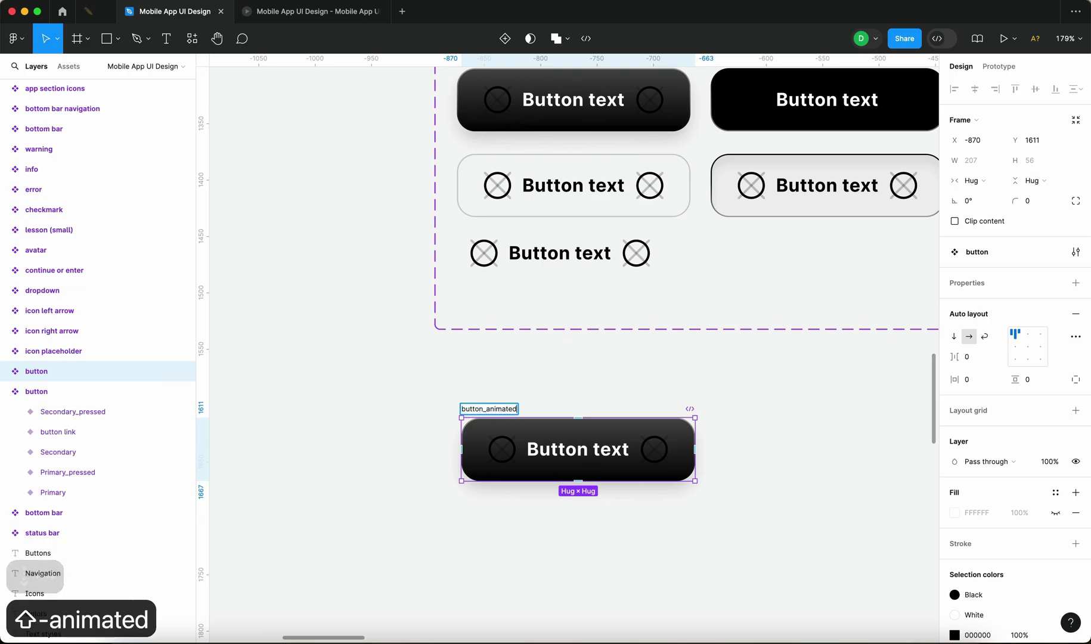
text(_co)
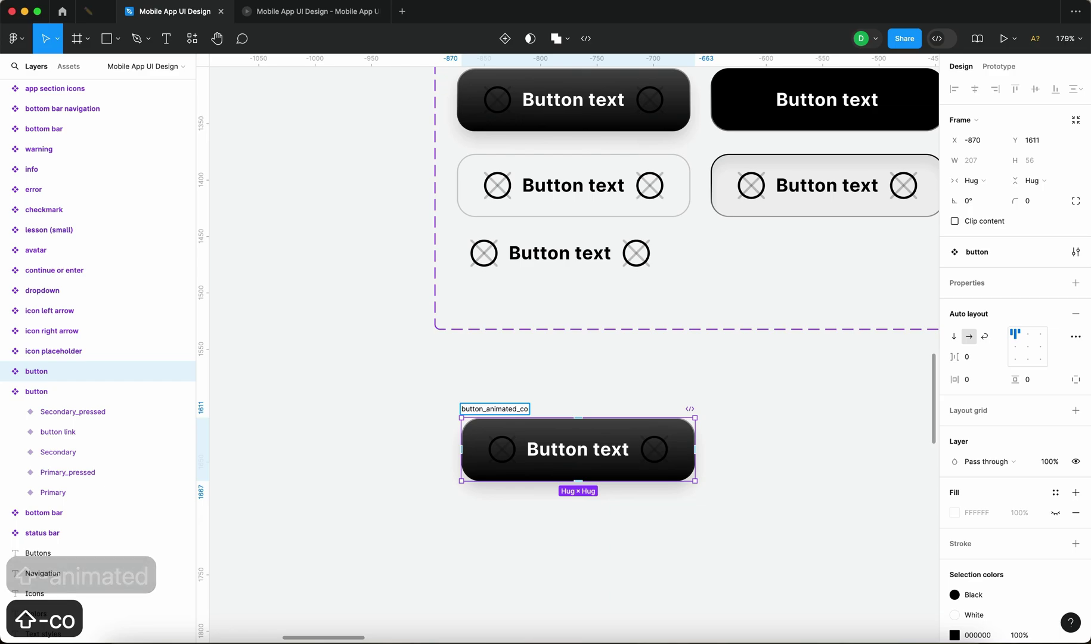
text(nfirmation)
key(Return)
- Duplicate button_animated_confirmation as an instance at about X 978, Y 1611, near the Dashboard screens
click(487, 398)
scroll(769, 410, down, 5)
click(558, 421)
scroll(537, 417, down, 10)
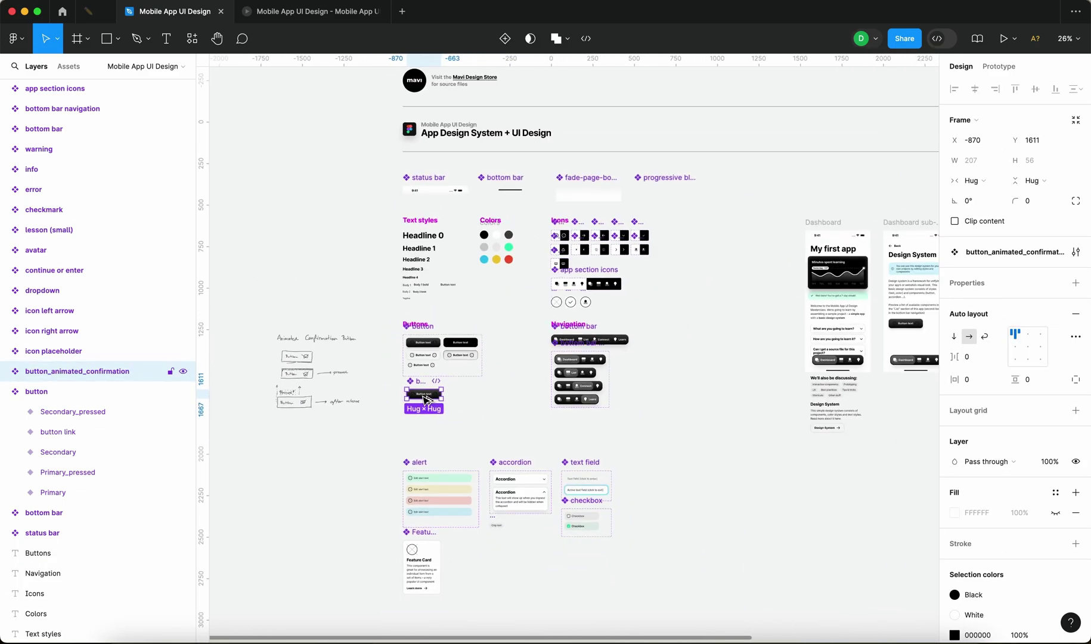
drag(424, 400, 732, 400)
scroll(730, 398, right, 5)
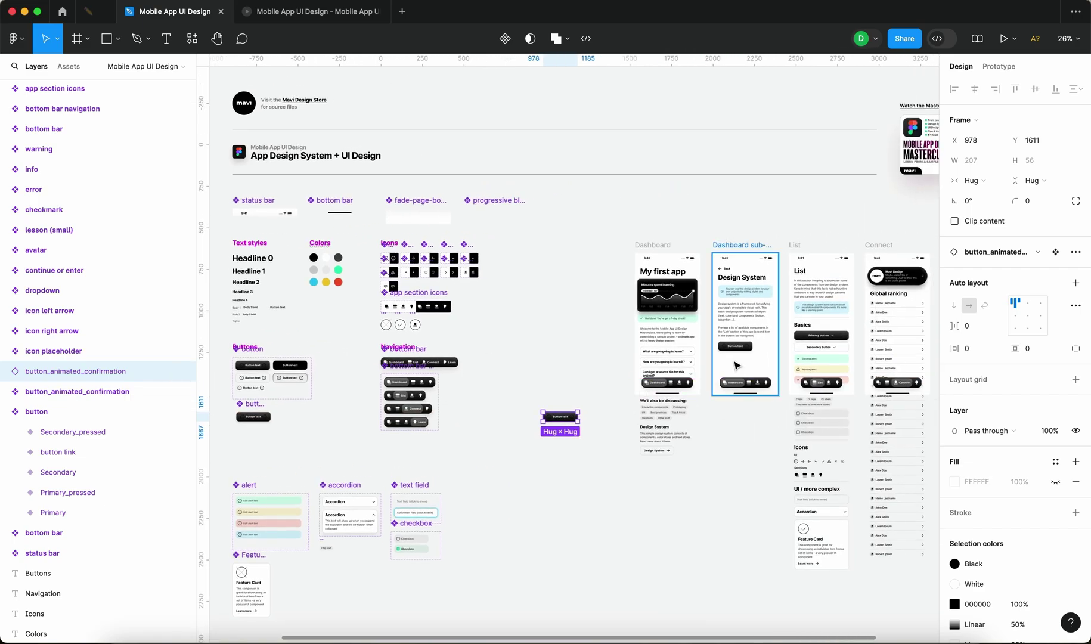
- Move the instance into the Dashboard sub-page's content below the text and delete the original button there
key(super+x)
click(743, 352)
key(super+v)
scroll(748, 348, up, 10)
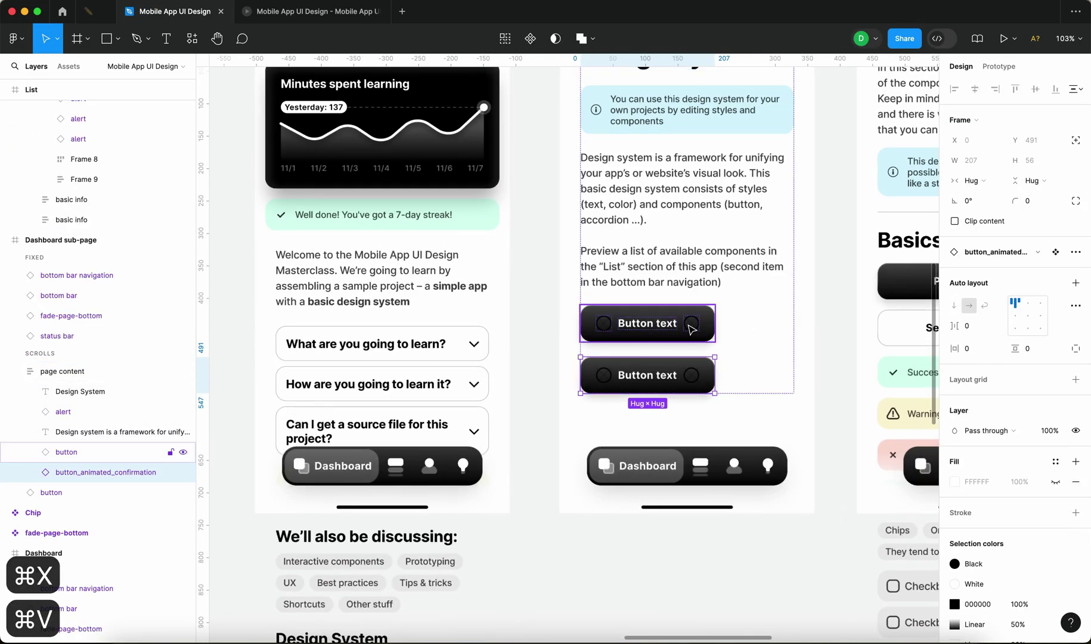
click(689, 328)
key(BackSpace)
- Restart the prototype preview, go to the Design System page, and test the replaced button's pressed state
click(334, 18)
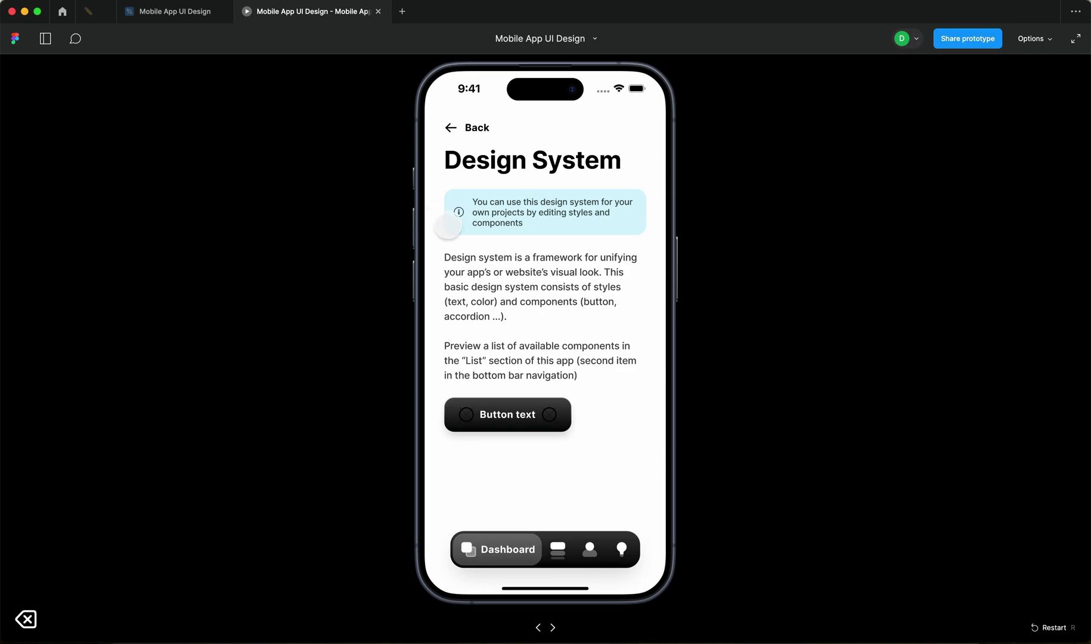
key(r)
scroll(504, 493, down, 5)
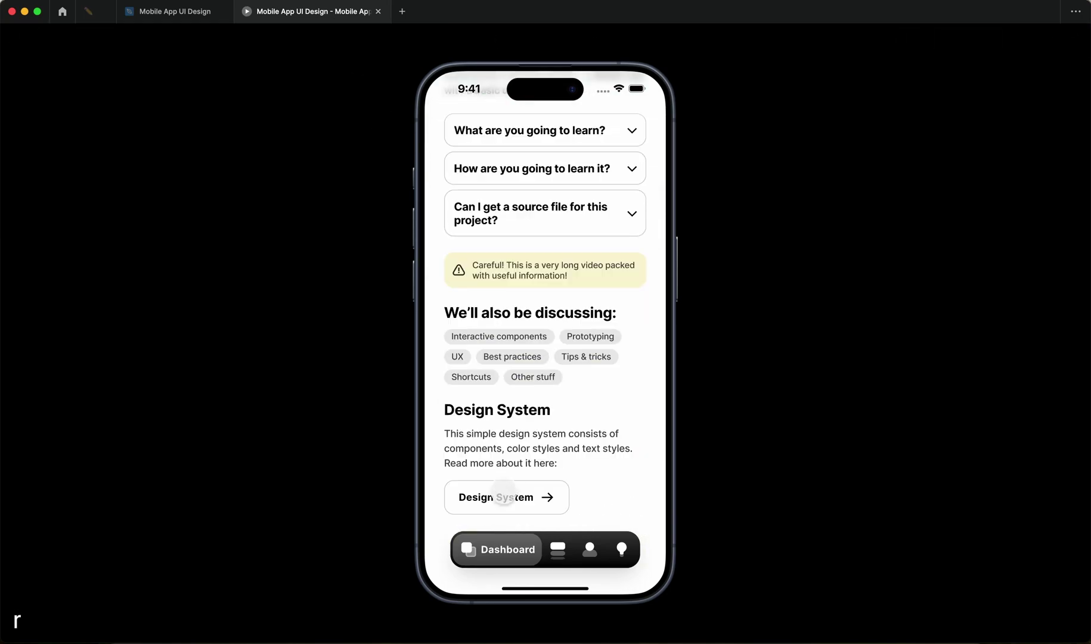
click(504, 492)
click(537, 418)
click(537, 418)
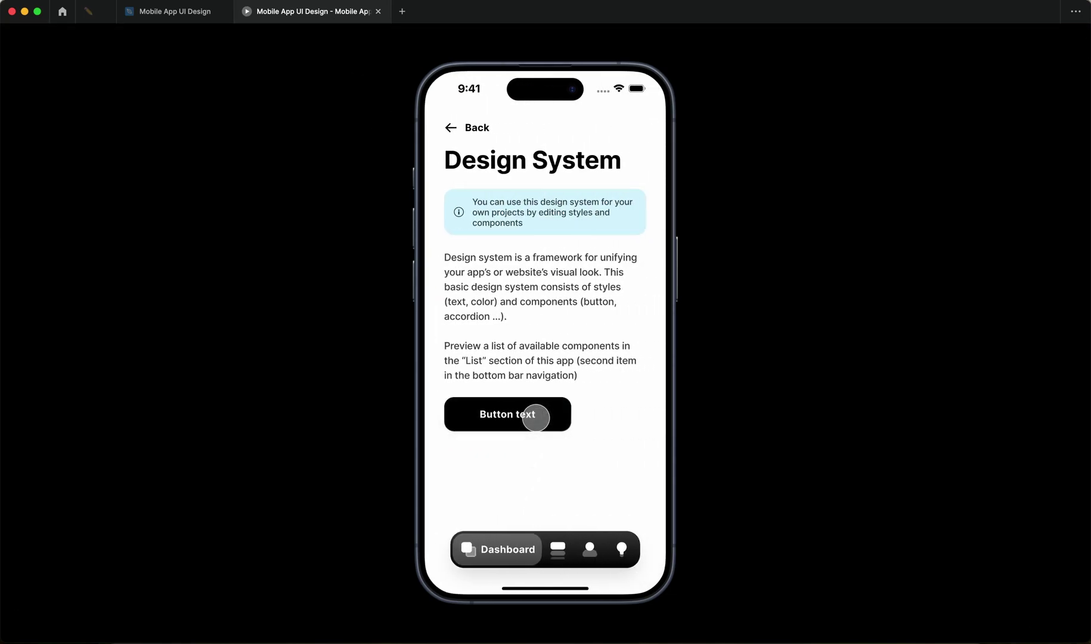
- Return to the design file and compare the nested button's inherited Press interaction with the Primary variant's interaction
click(175, 11)
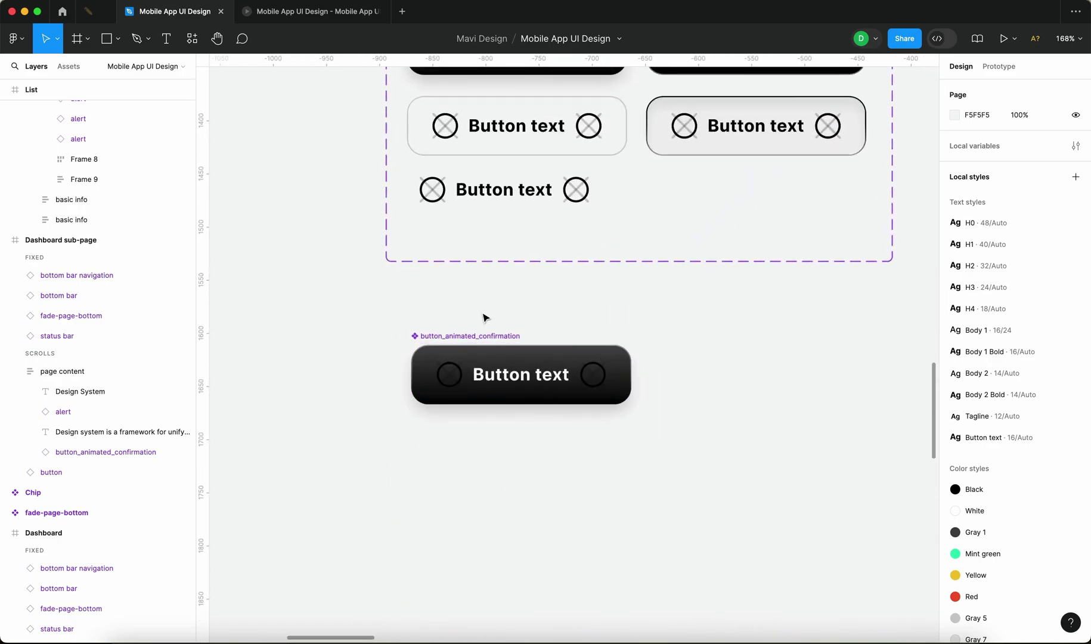
click(458, 384)
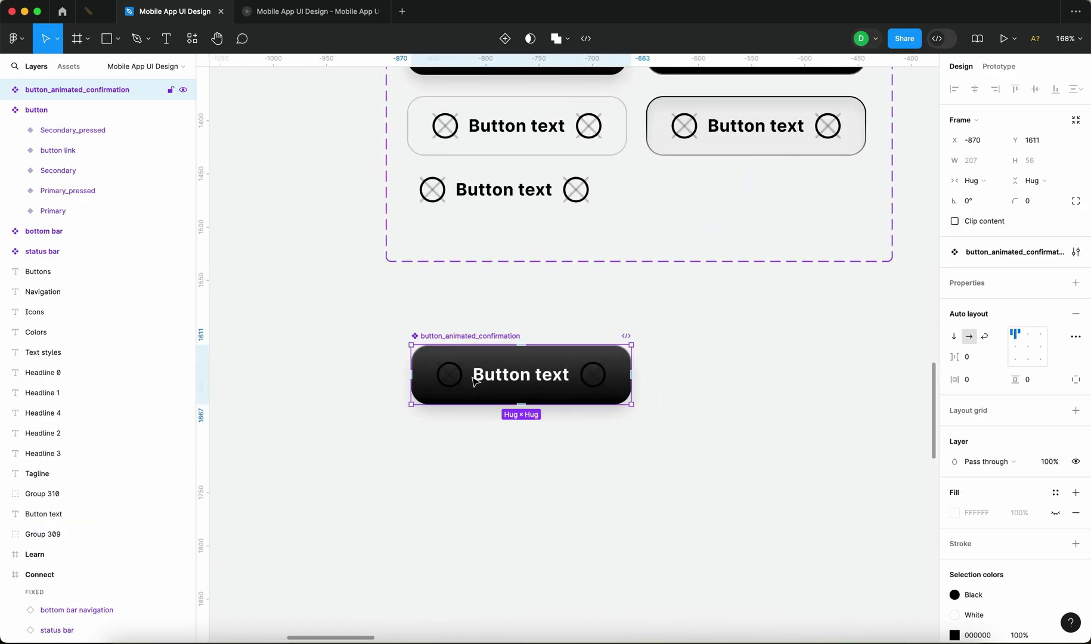
click(8, 89)
click(47, 111)
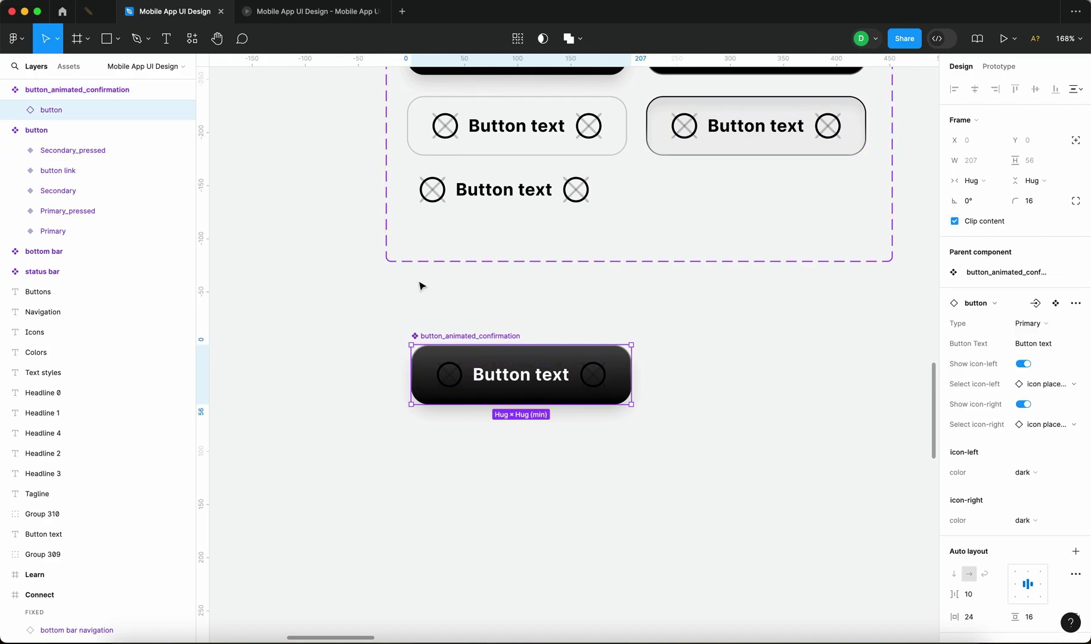
scroll(661, 282, up, 2)
click(1000, 66)
scroll(353, 283, up, 3)
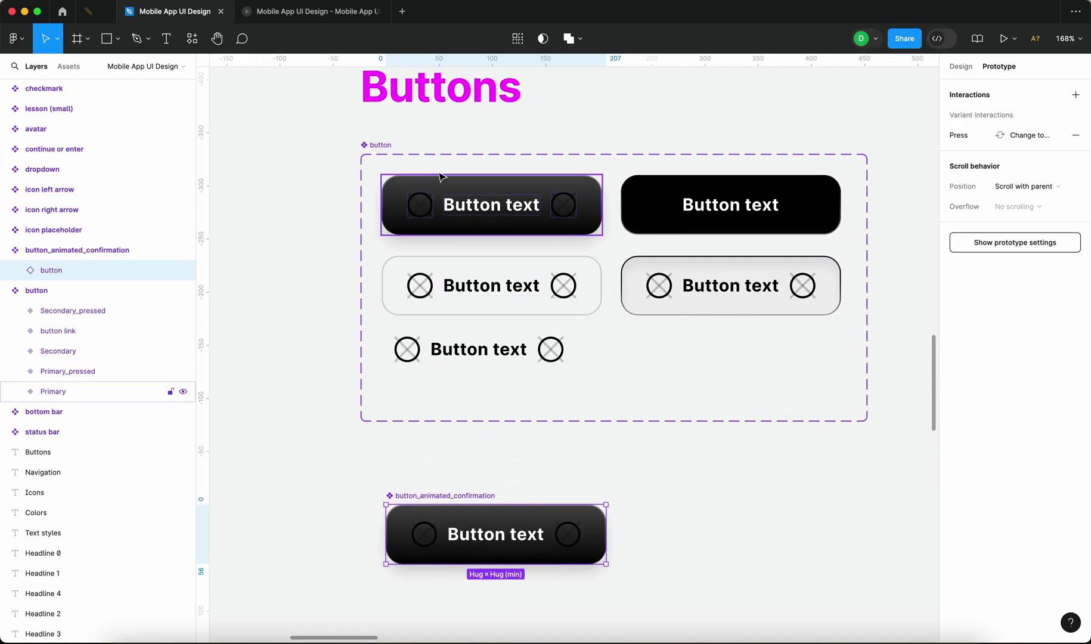
click(428, 199)
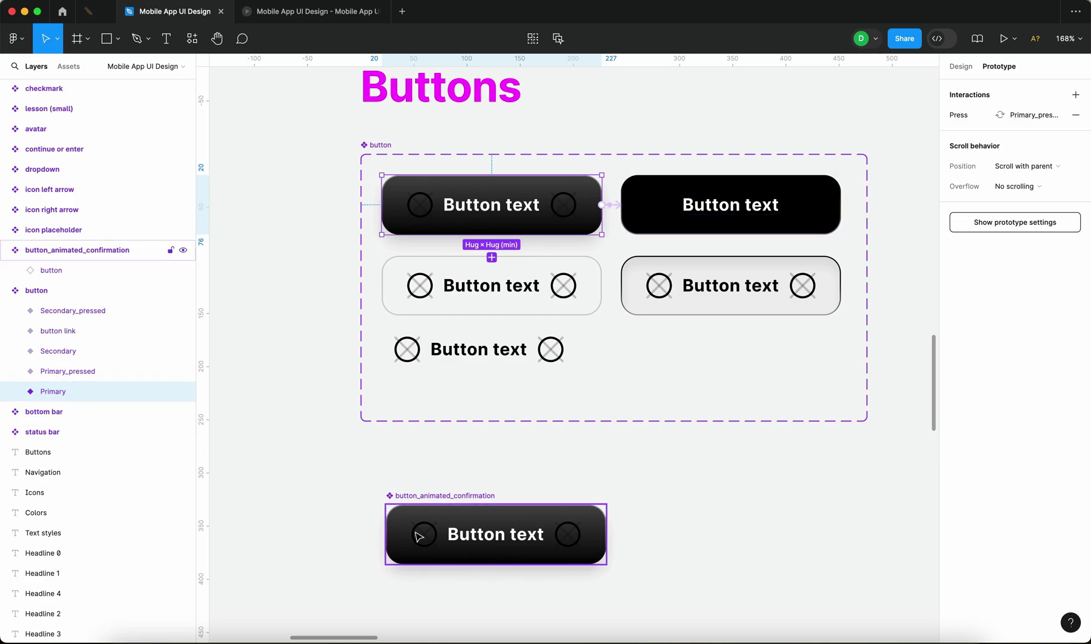
- Compare the interactions of button_animated_confirmation and its nested button, and review the after-release state in the sketch
click(491, 522)
click(632, 554)
scroll(667, 556, down, 2)
click(528, 512)
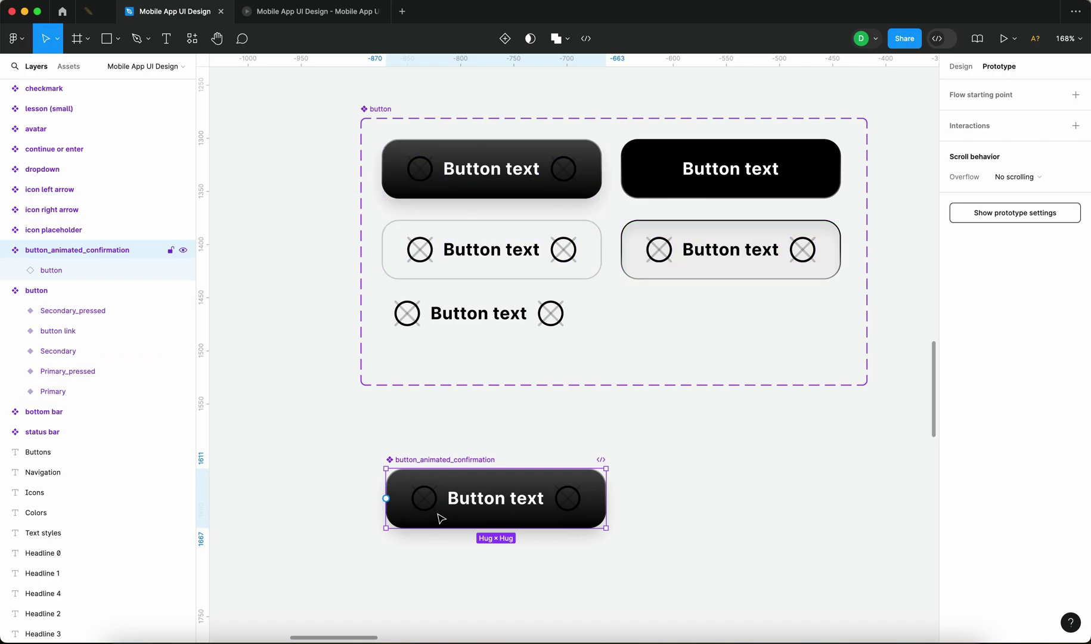
click(35, 269)
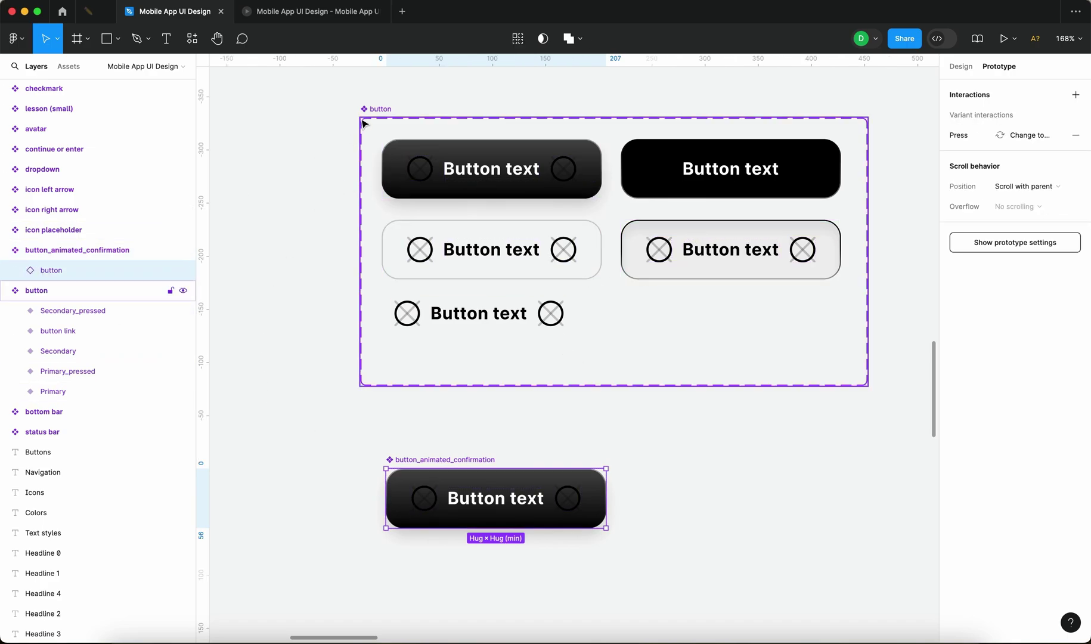
click(310, 262)
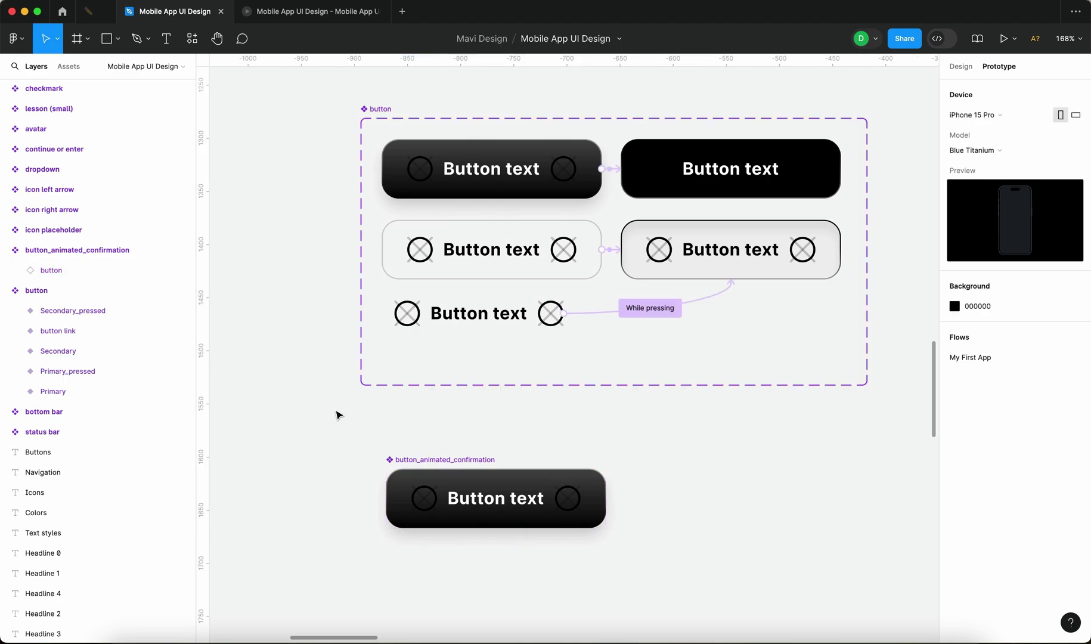
scroll(337, 415, down, 10)
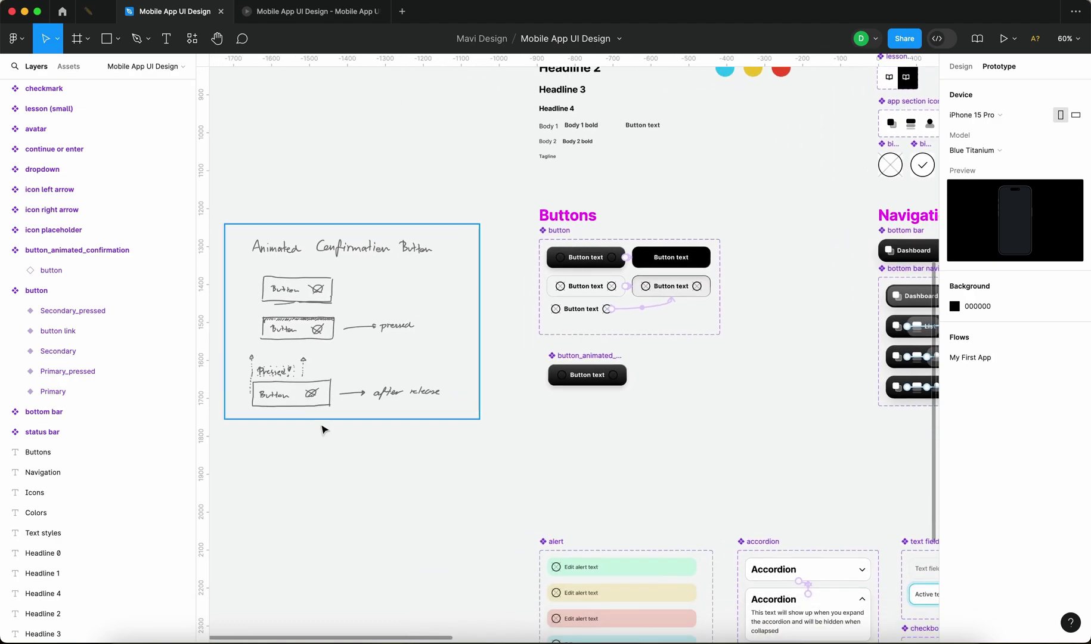
scroll(320, 427, up, 8)
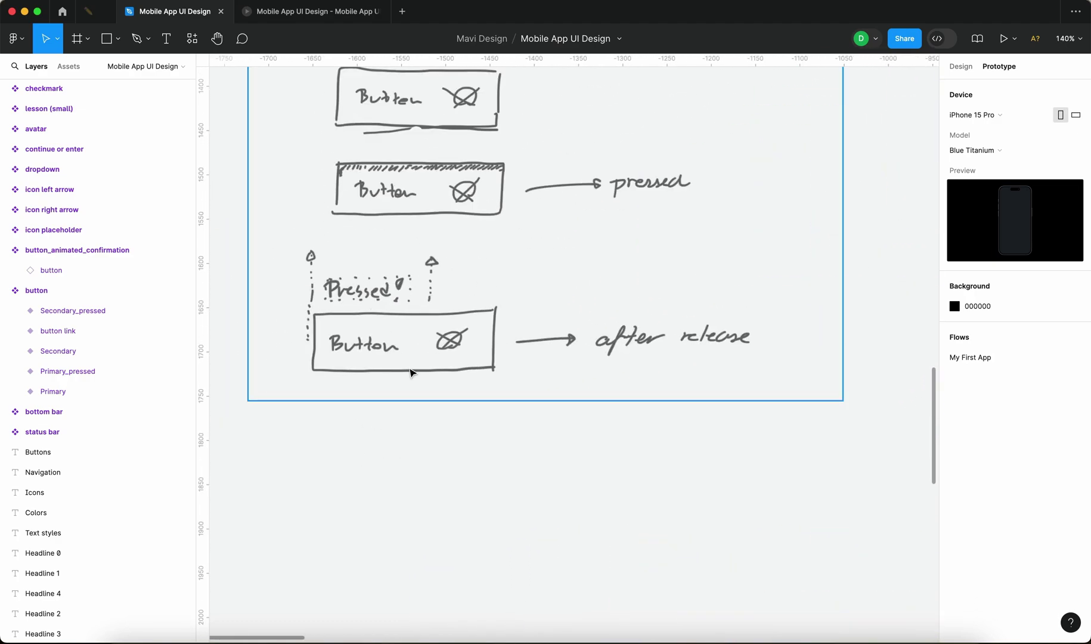
scroll(426, 368, up, 2)
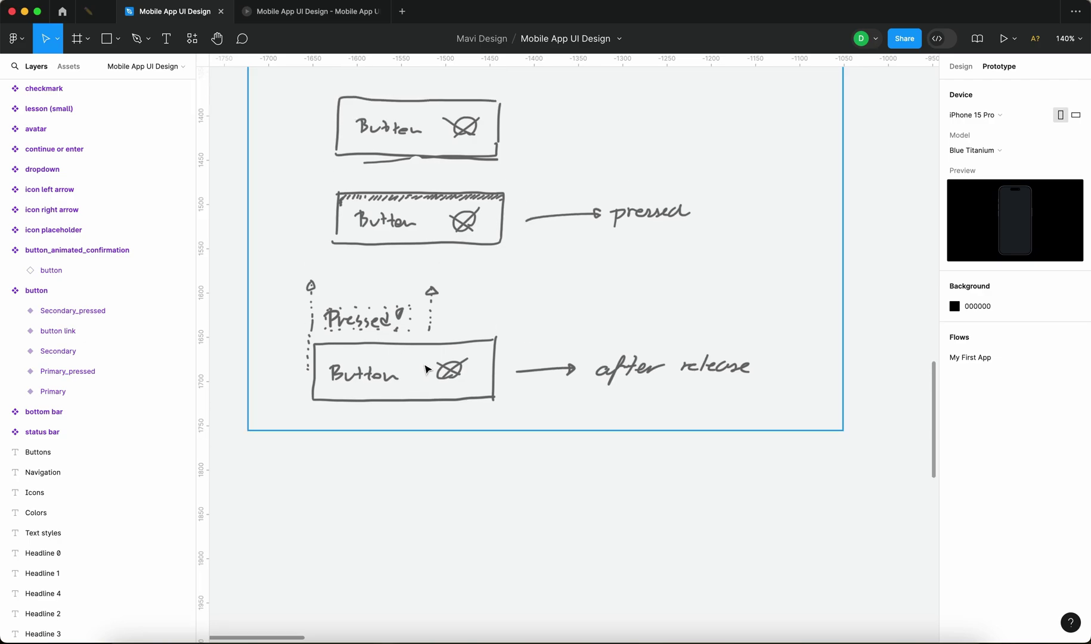
scroll(477, 446, right, 7)
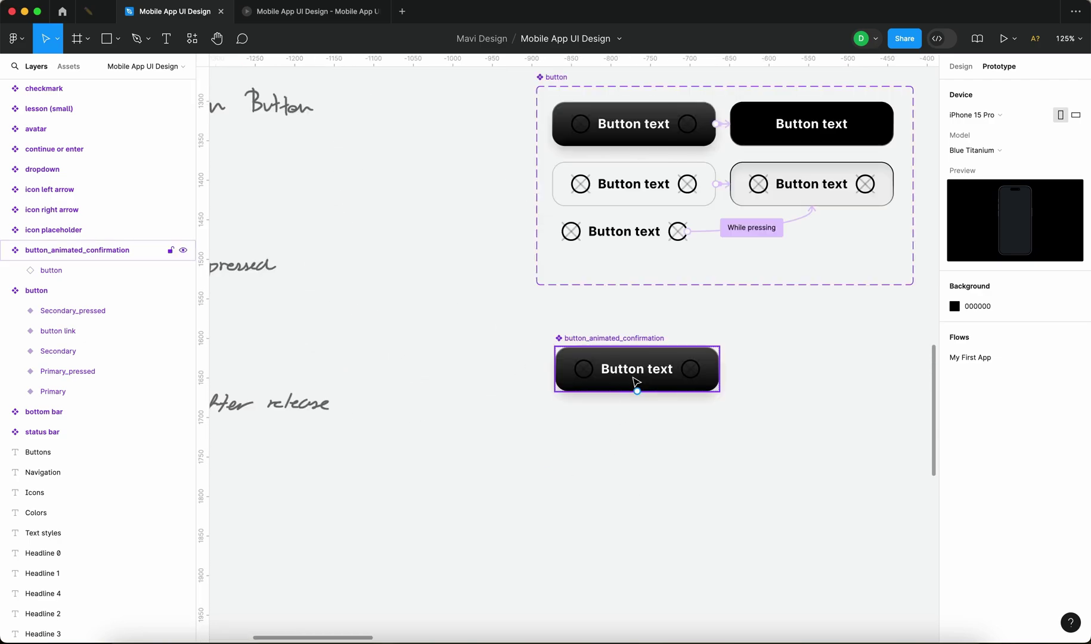
- Add a second variant to the button_animated_confirmation component
click(634, 382)
scroll(634, 380, down, 3)
scroll(634, 380, right, 2)
scroll(469, 404, up, 5)
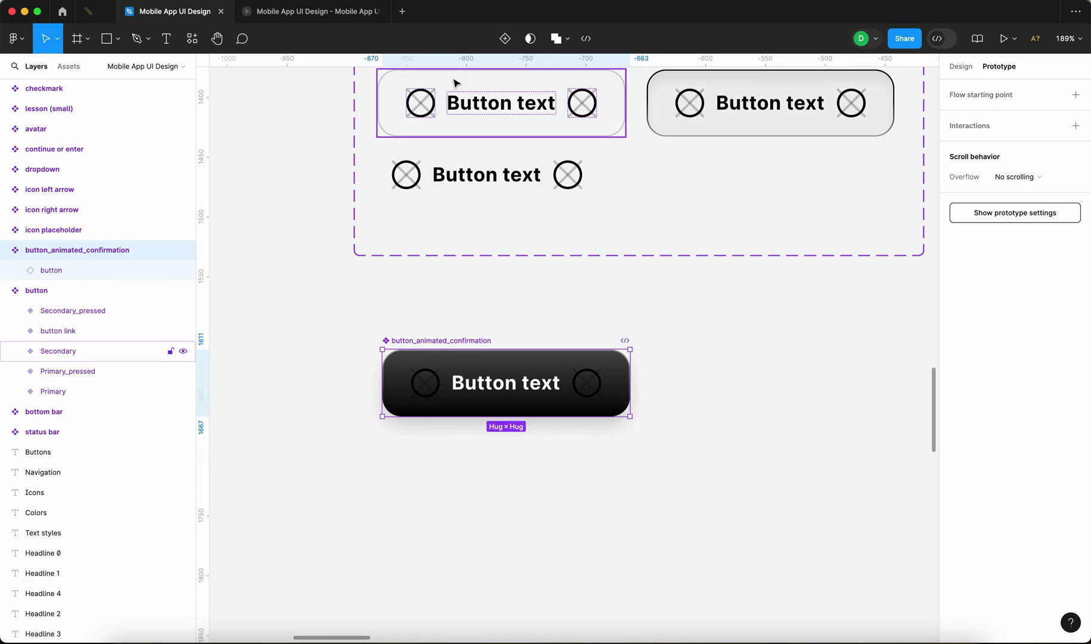
click(505, 38)
- Apply auto layout to the button_animated_confirmation component set with a horizontal direction
click(477, 335)
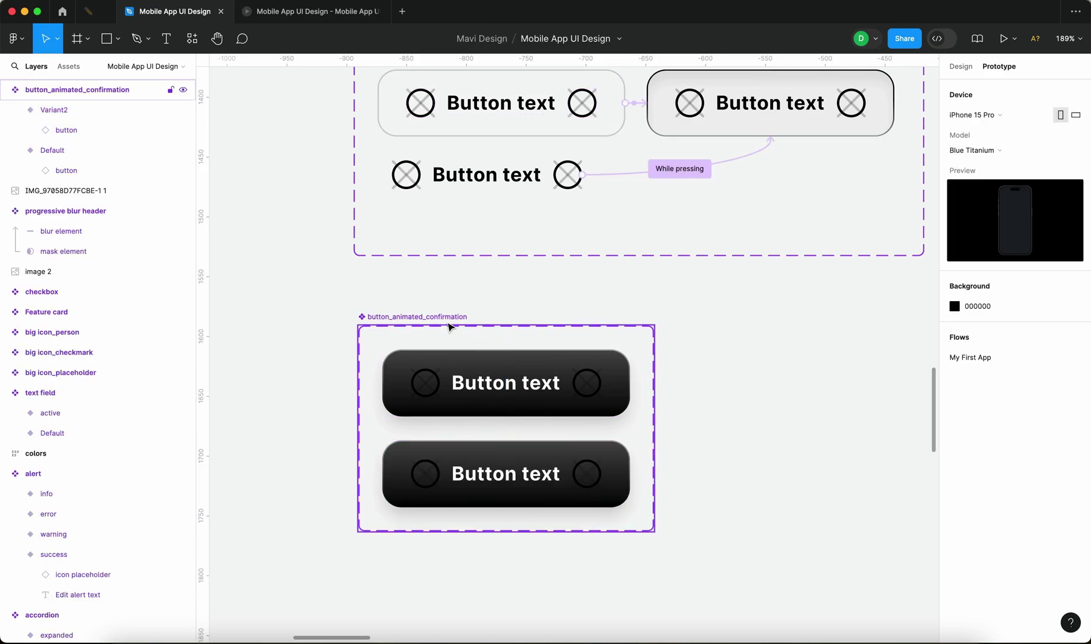
click(961, 67)
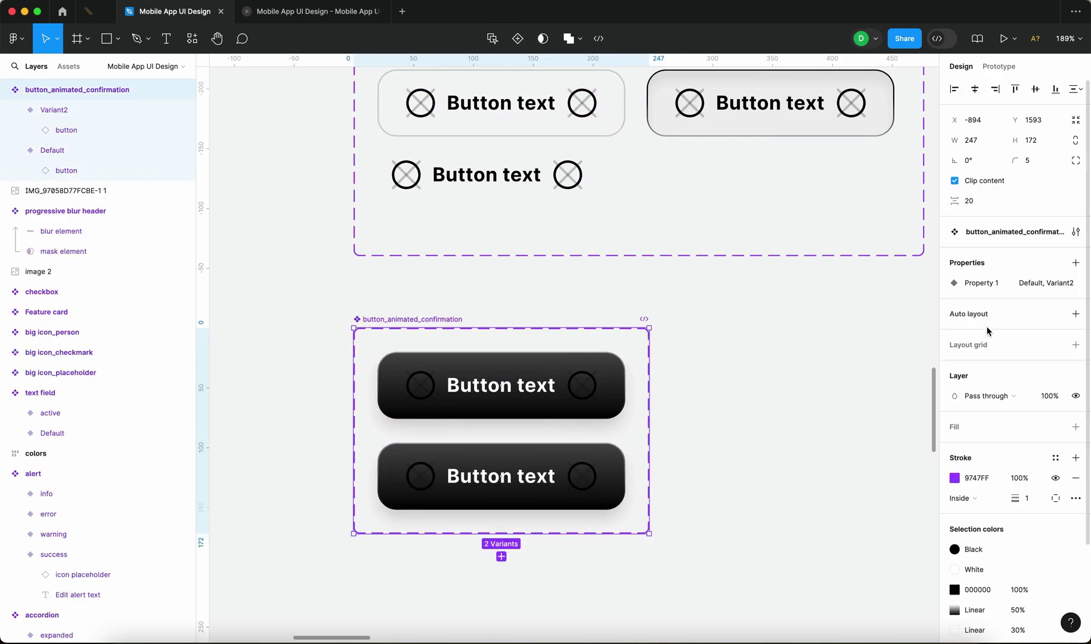
key(shift+a)
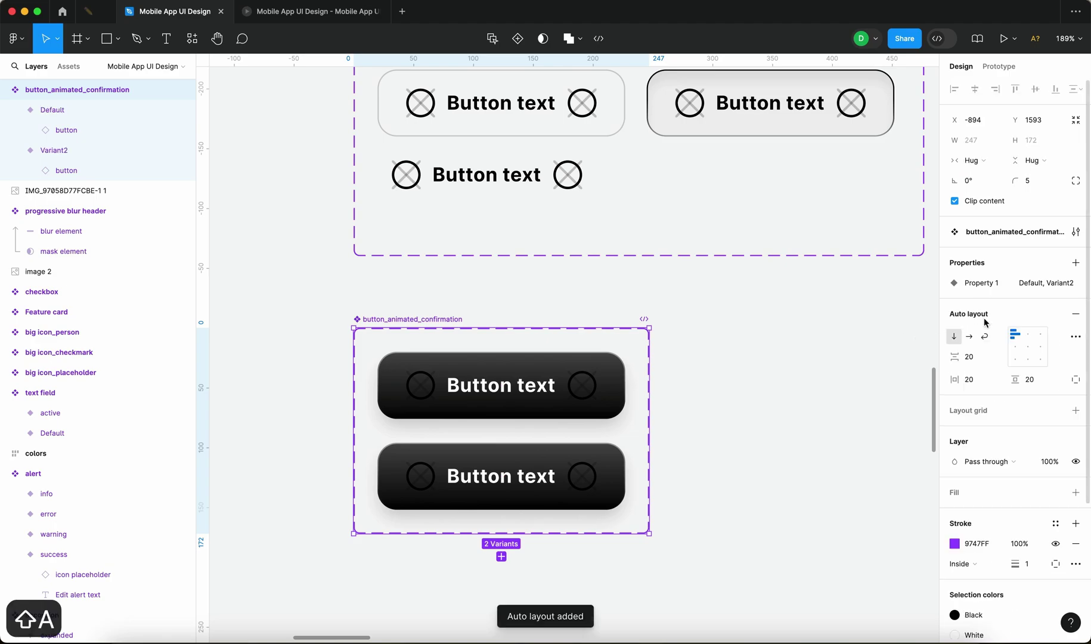
click(969, 337)
click(793, 307)
scroll(796, 334, down, 5)
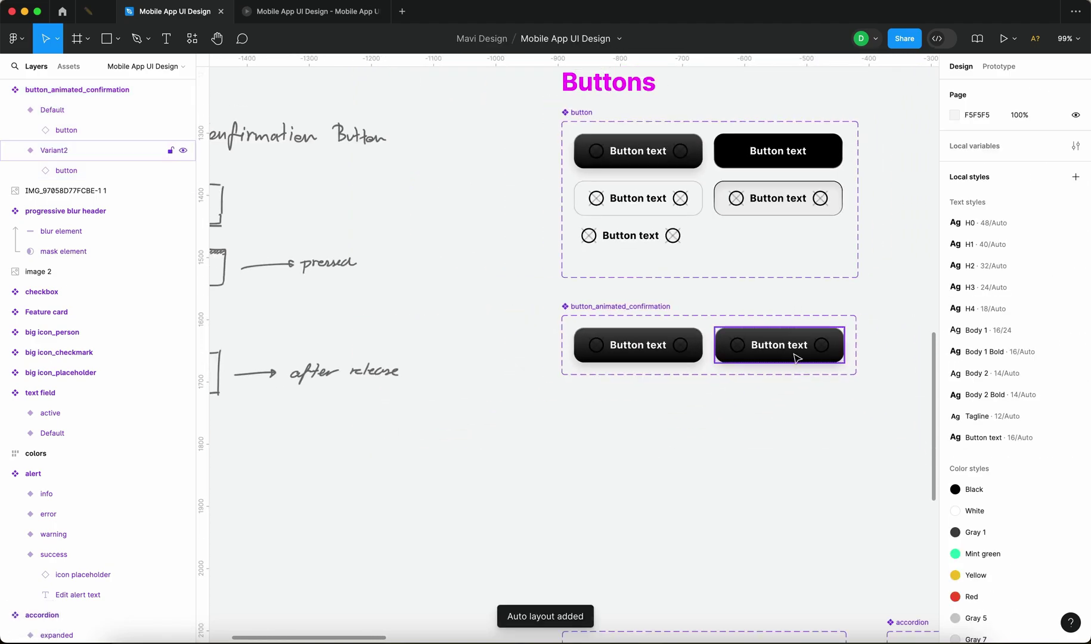
- Add a Touch up interaction to the Default variant of button_animated_confirmation that changes it to Variant2
scroll(716, 382, up, 6)
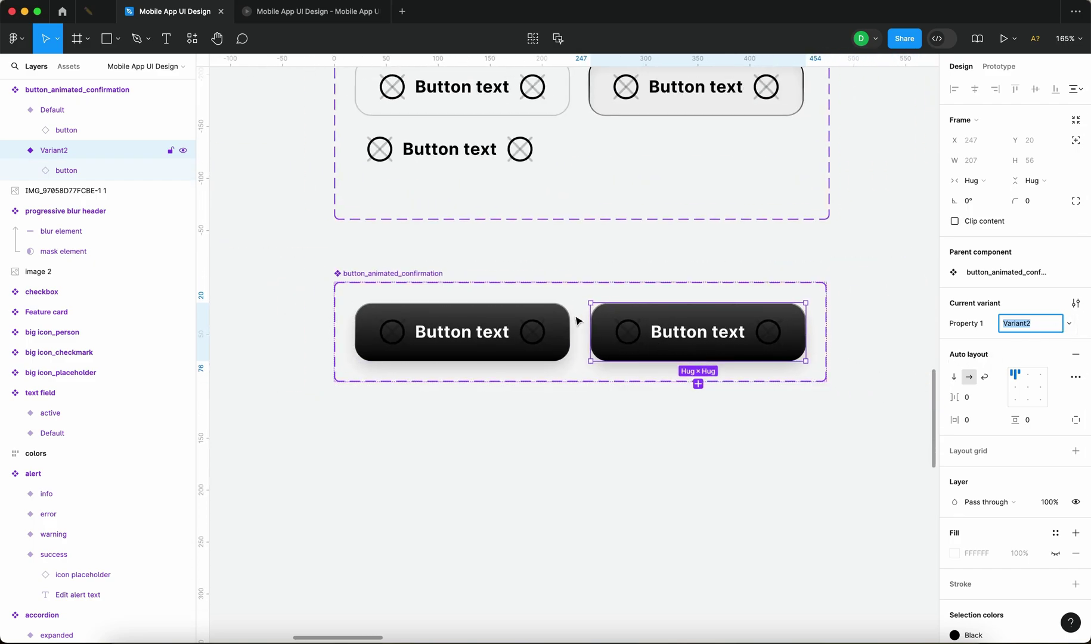
click(526, 323)
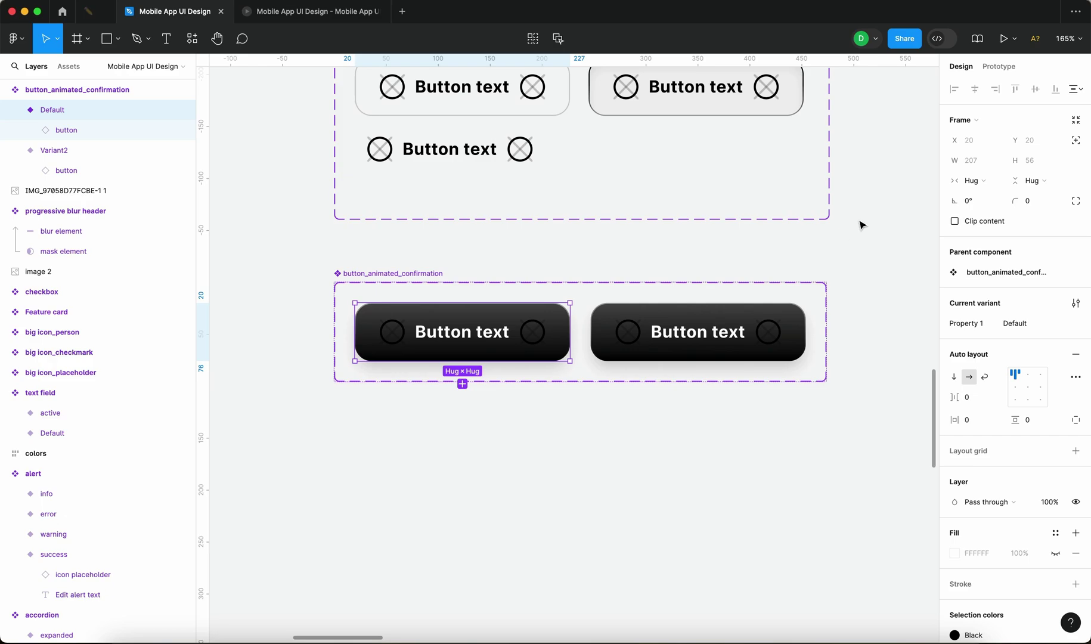
click(997, 67)
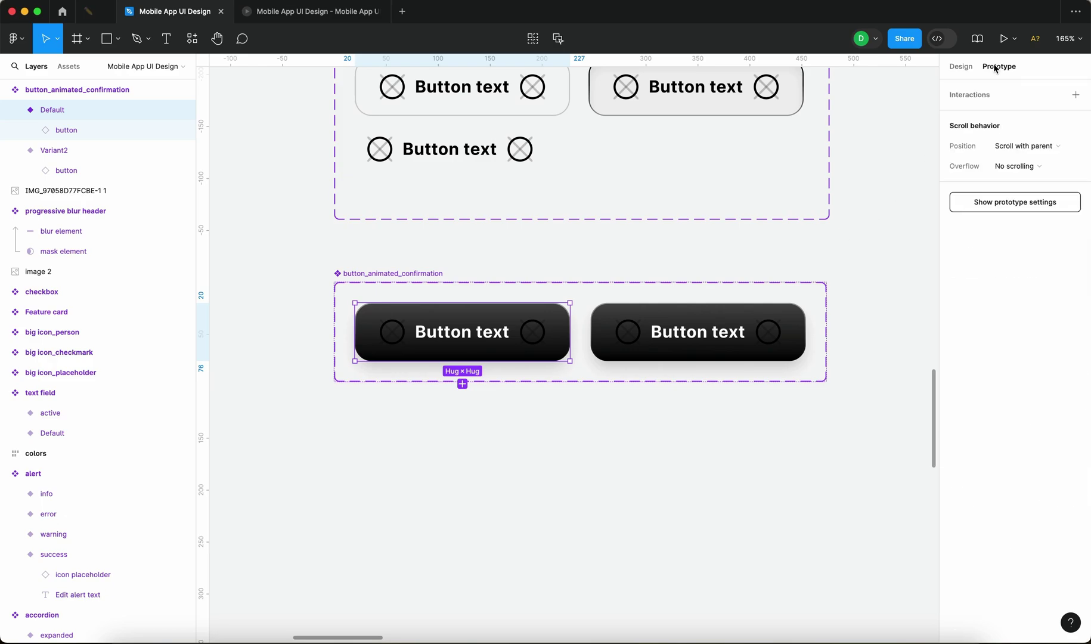
click(1083, 96)
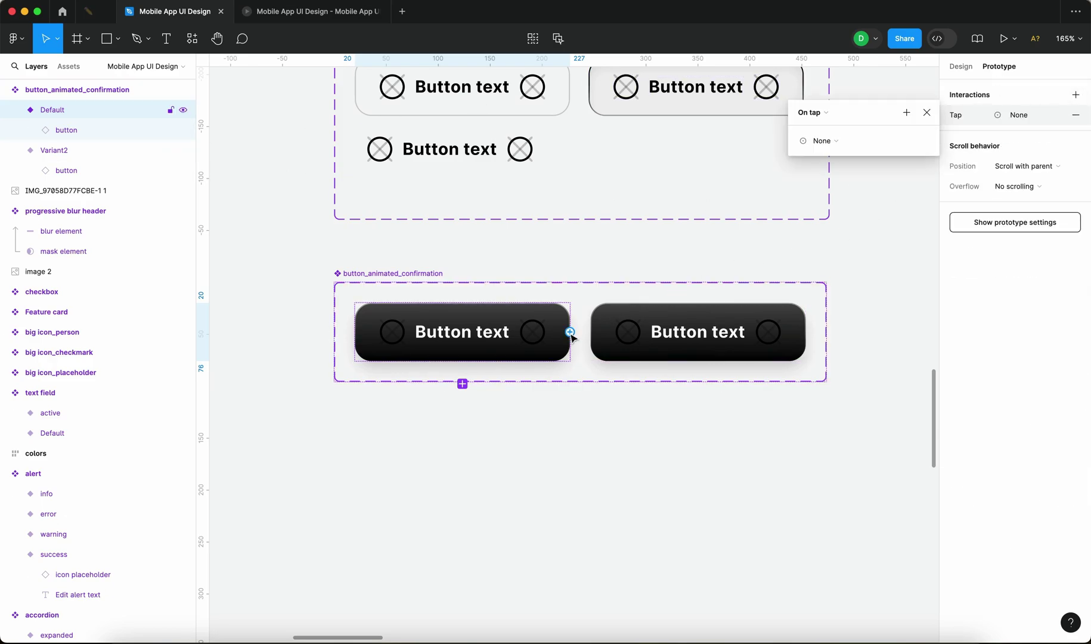
drag(570, 332, 597, 336)
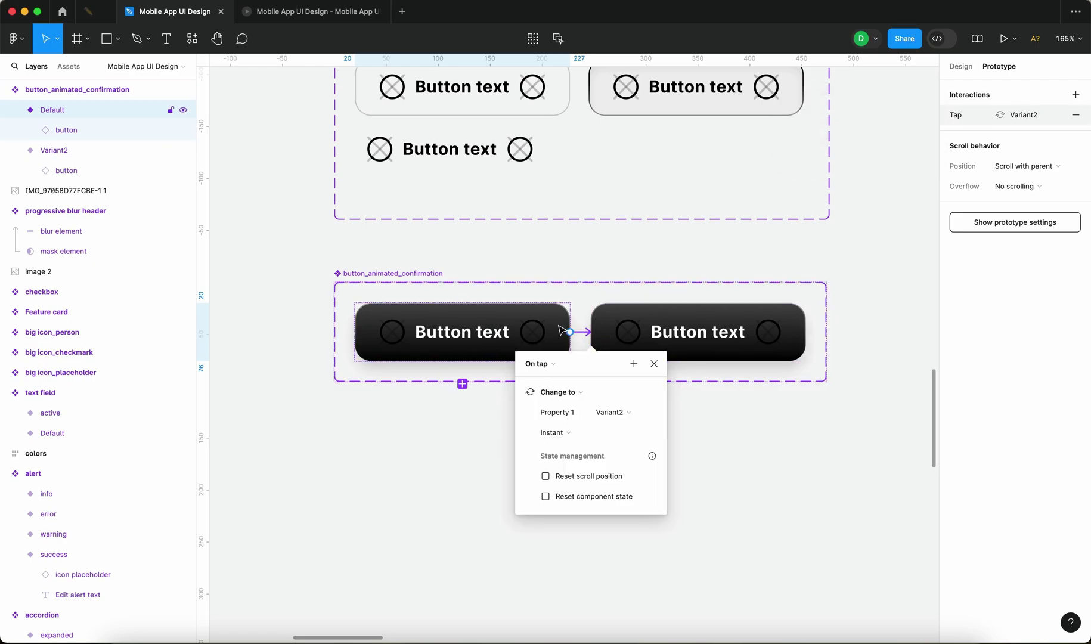
click(553, 370)
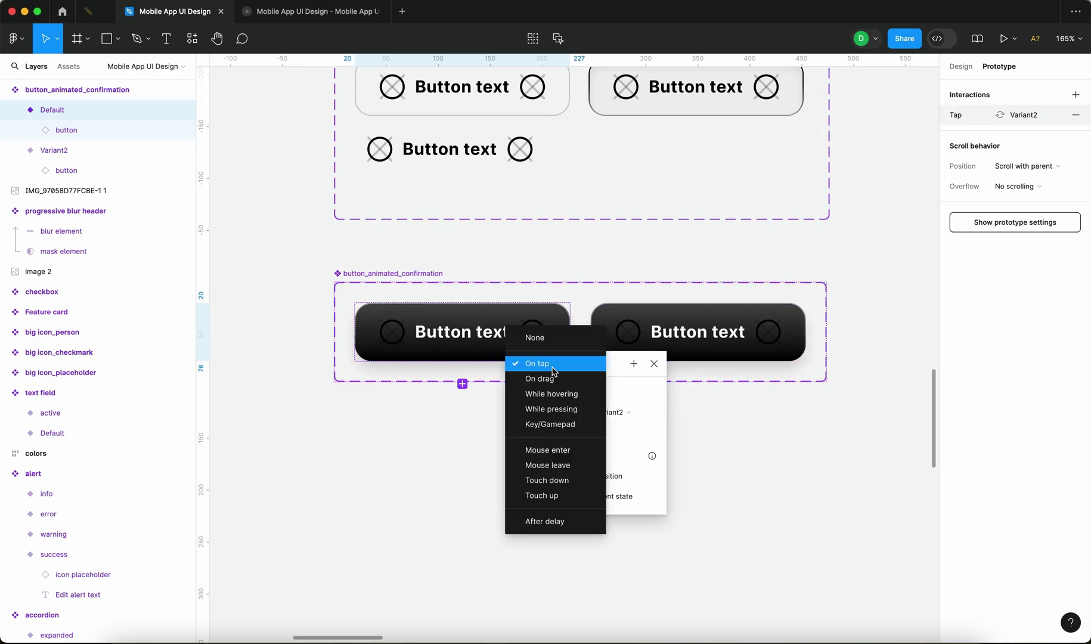
click(573, 501)
scroll(607, 420, down, 1)
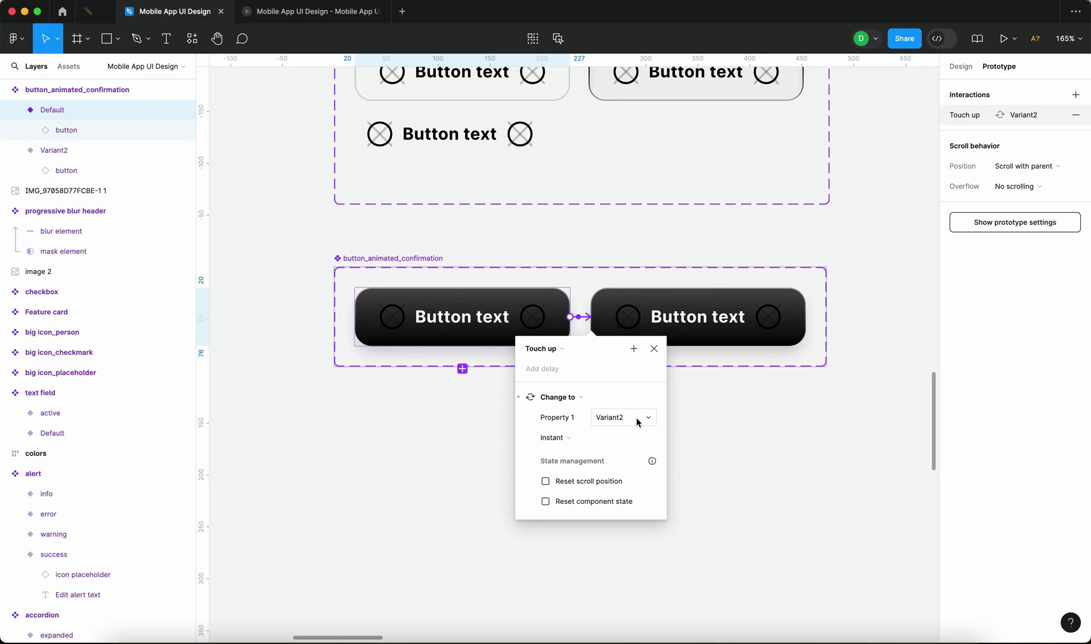
click(746, 441)
- Rename the variant property of the button_animated_confirmation component set to state
scroll(419, 337, up, 3)
click(409, 314)
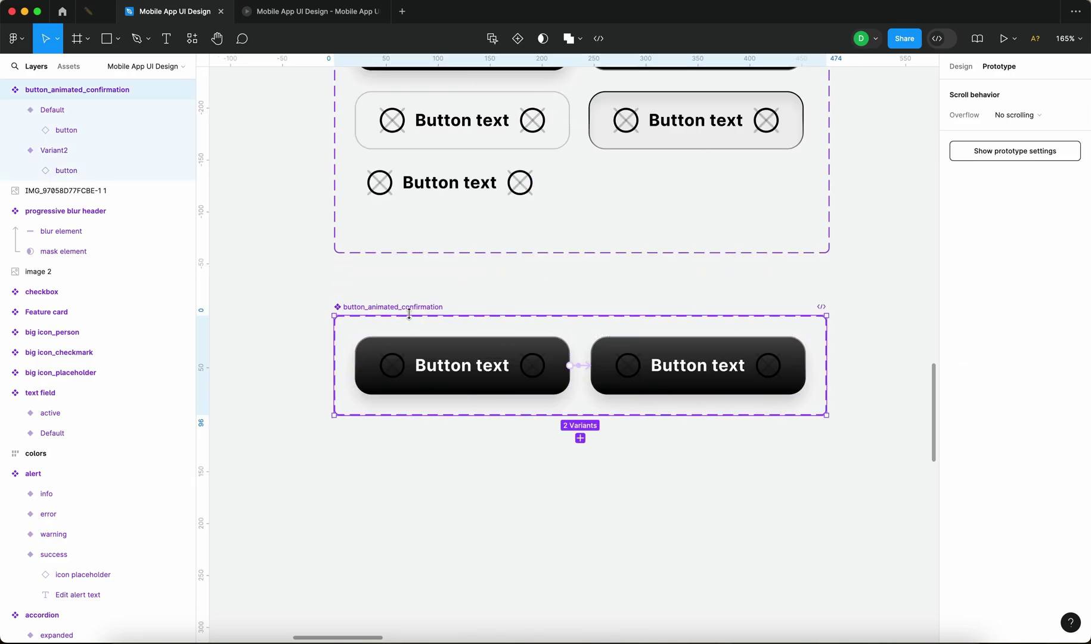
click(961, 66)
click(1033, 291)
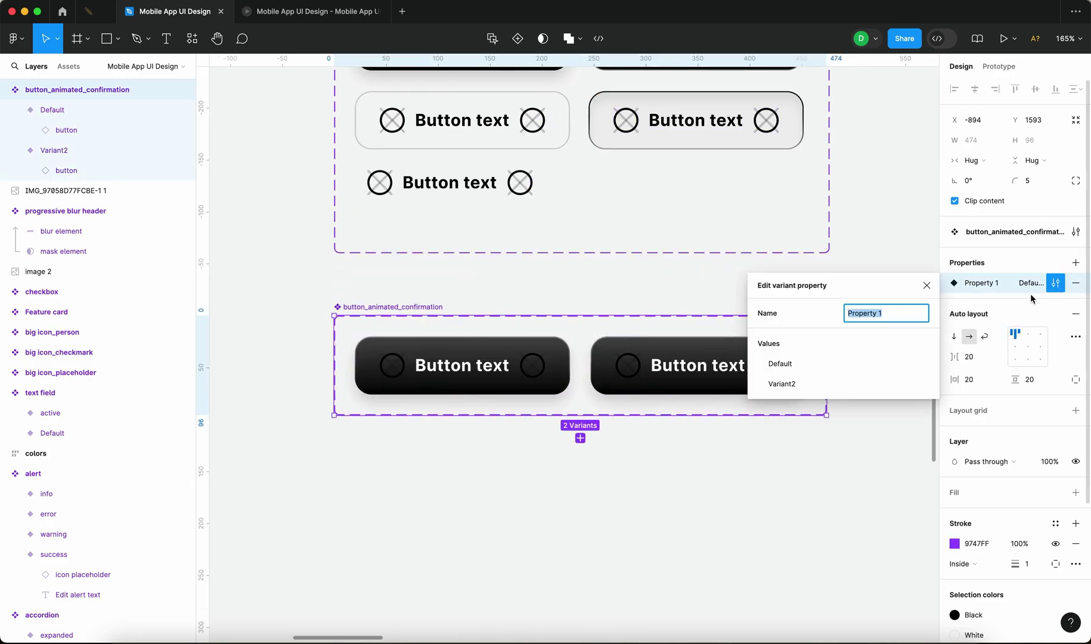
text(state)
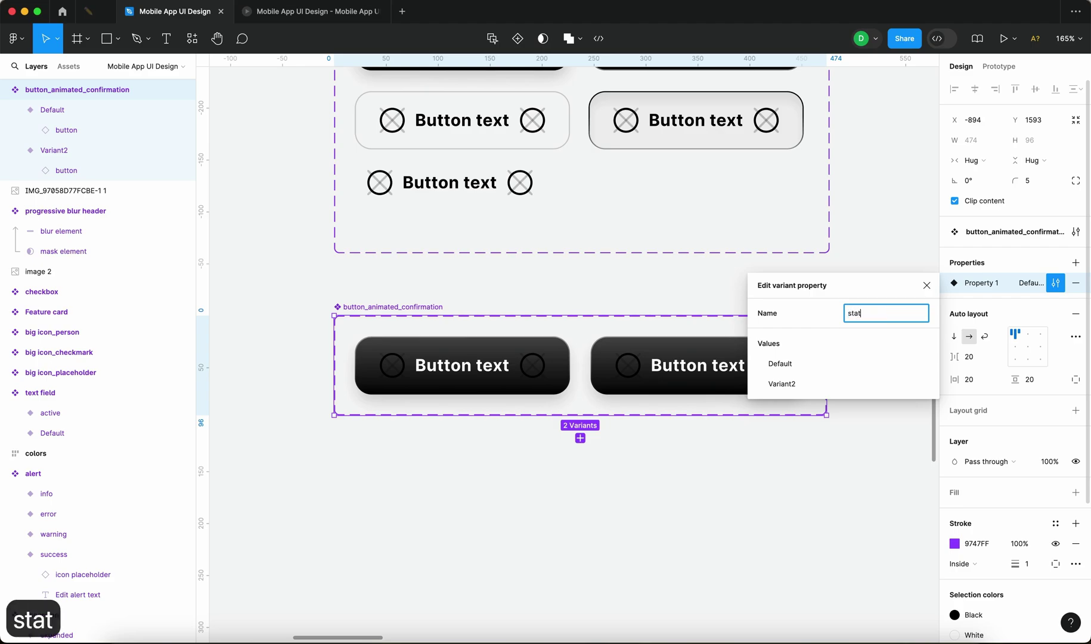
key(Return)
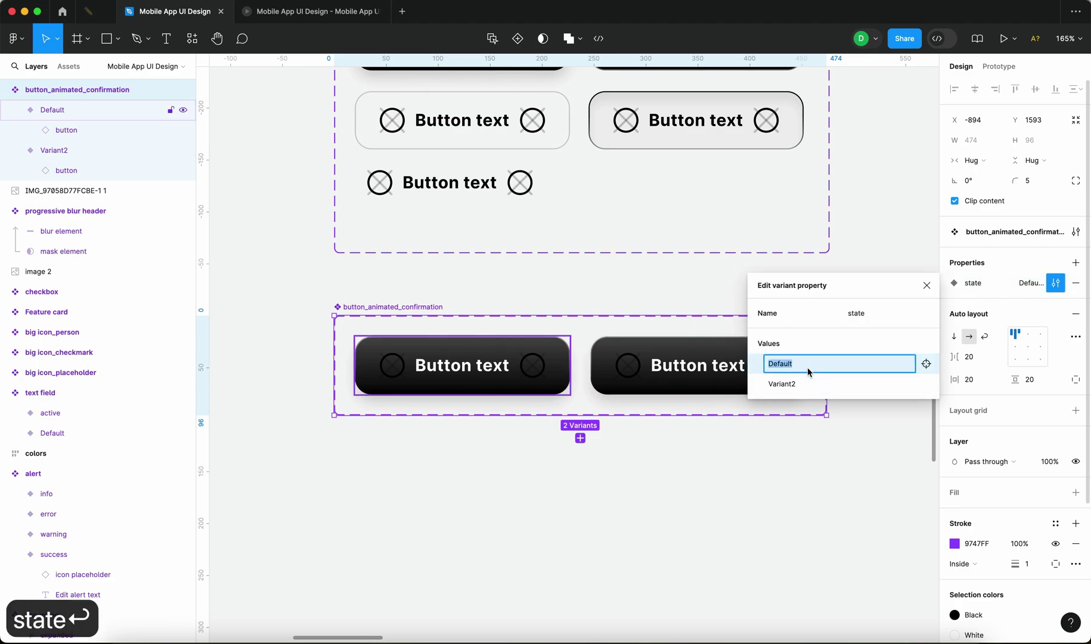
- Rename the first value of the state property as lowercase default
text(defaiul)
key(BackSpace)
key(BackSpace)
key(BackSpace)
text(ult)
key(Return)
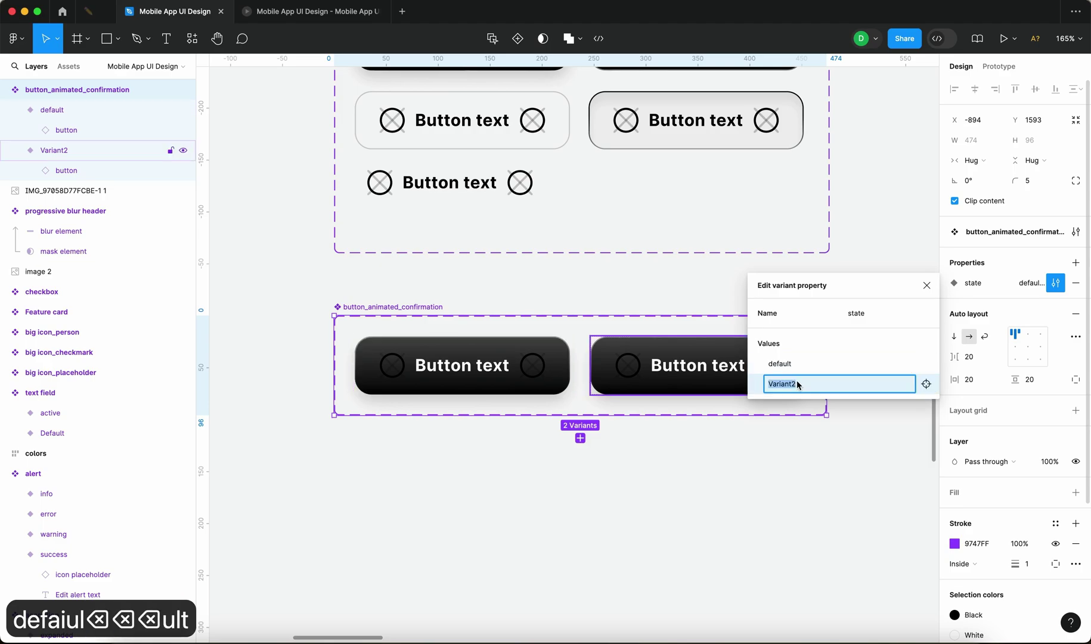
- Rename the Variant2 value of the state property as confirmation01 and finish editing the property
text(confirmatio)
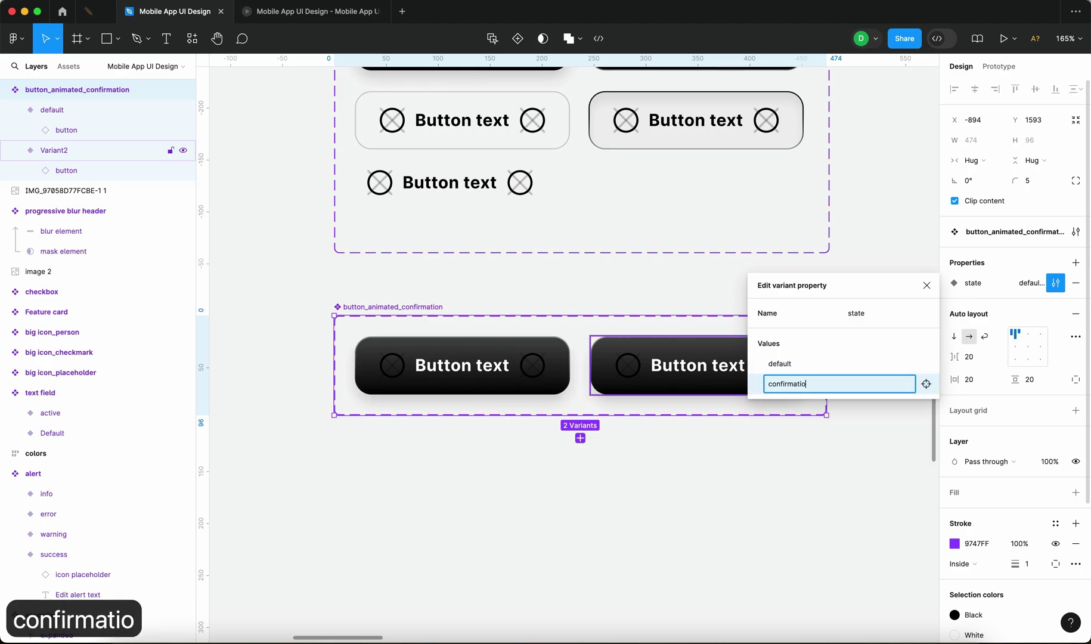
text(n01)
key(Return)
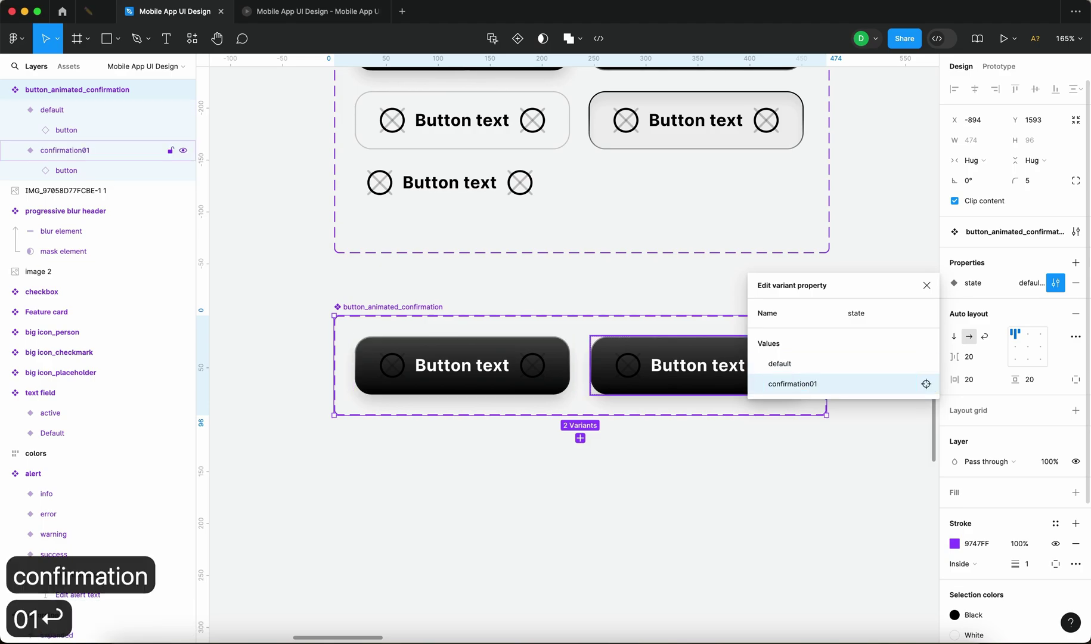
click(927, 285)
- Examine the settings of the Primary variant's While pressing interaction to Primary_pressed
scroll(777, 324, up, 1)
scroll(774, 331, down, 5)
scroll(616, 288, up, 3)
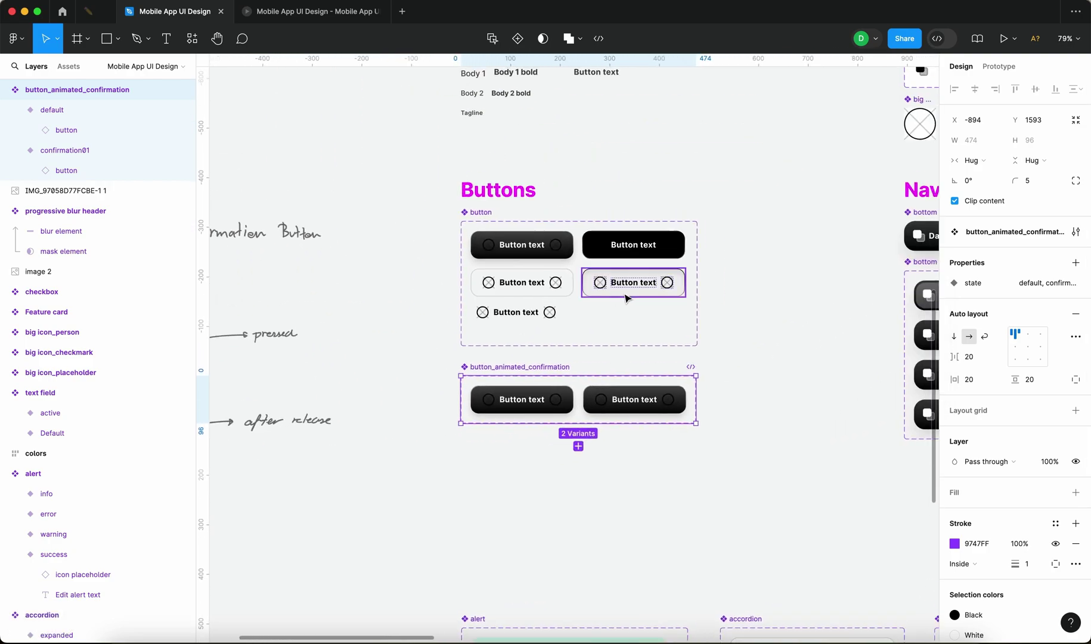
scroll(590, 275, up, 1)
click(533, 232)
click(996, 70)
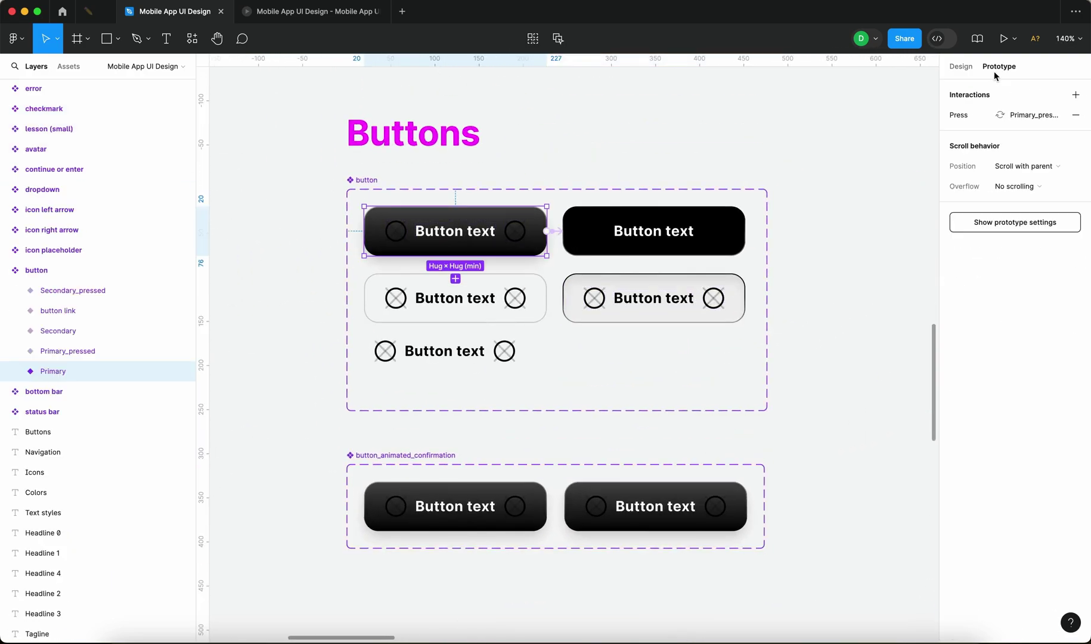
click(561, 235)
scroll(567, 340, up, 4)
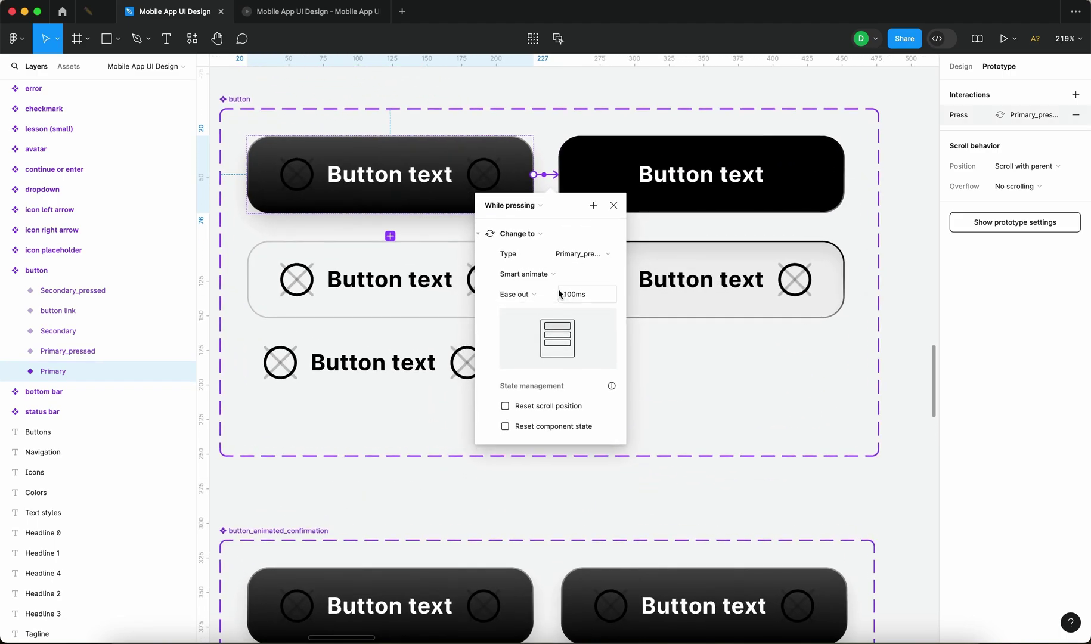
click(614, 206)
- Compare the default variant's Touch up interaction to confirmation01 with the Primary variant's While pressing interaction
scroll(572, 454, down, 3)
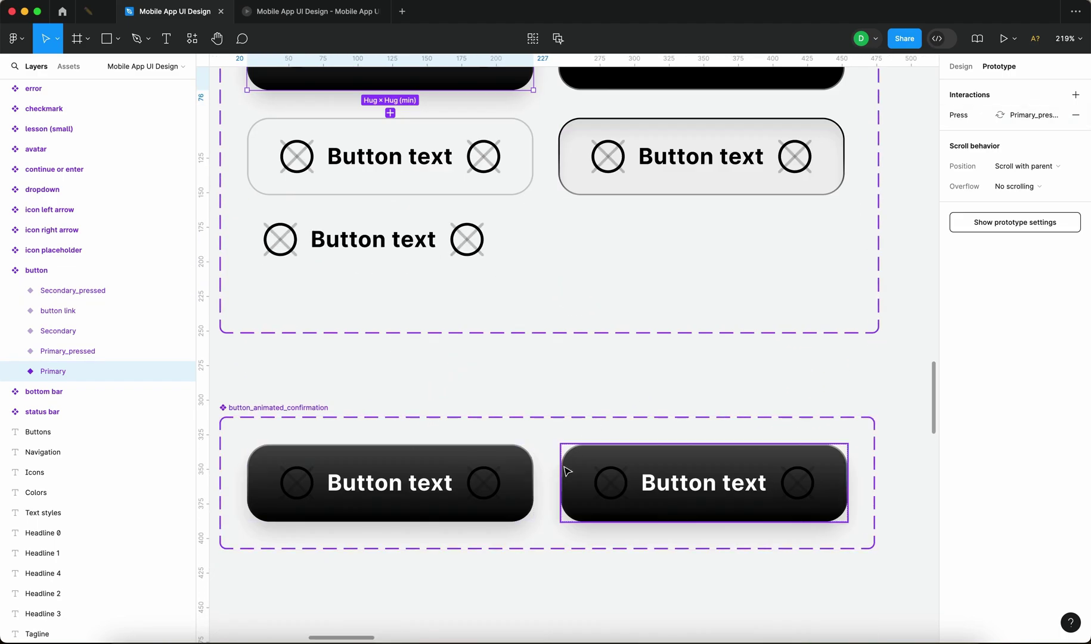
click(486, 489)
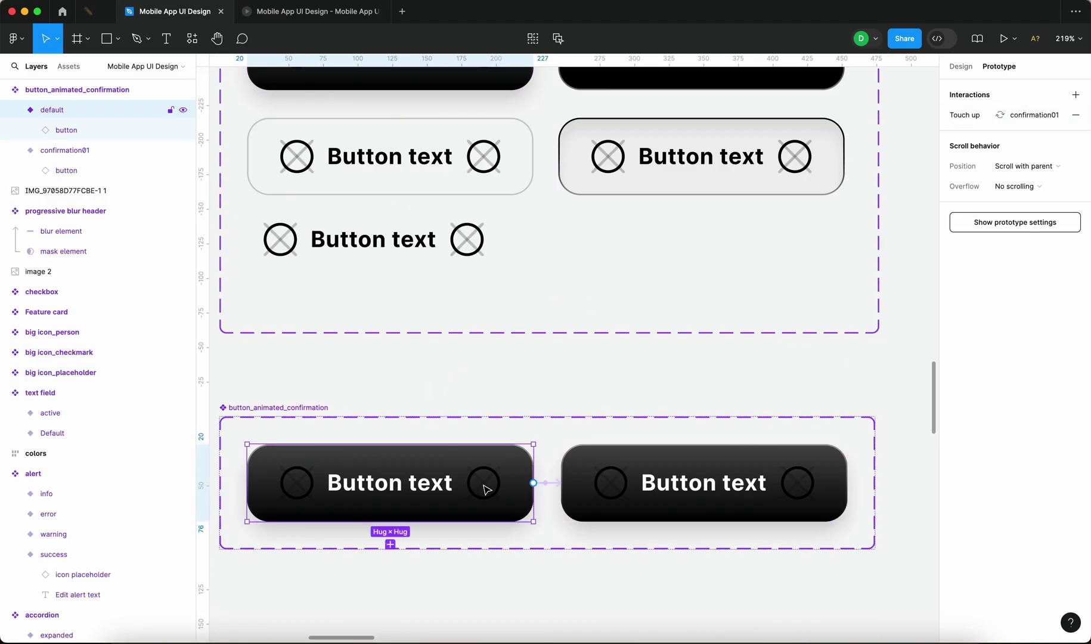
click(548, 484)
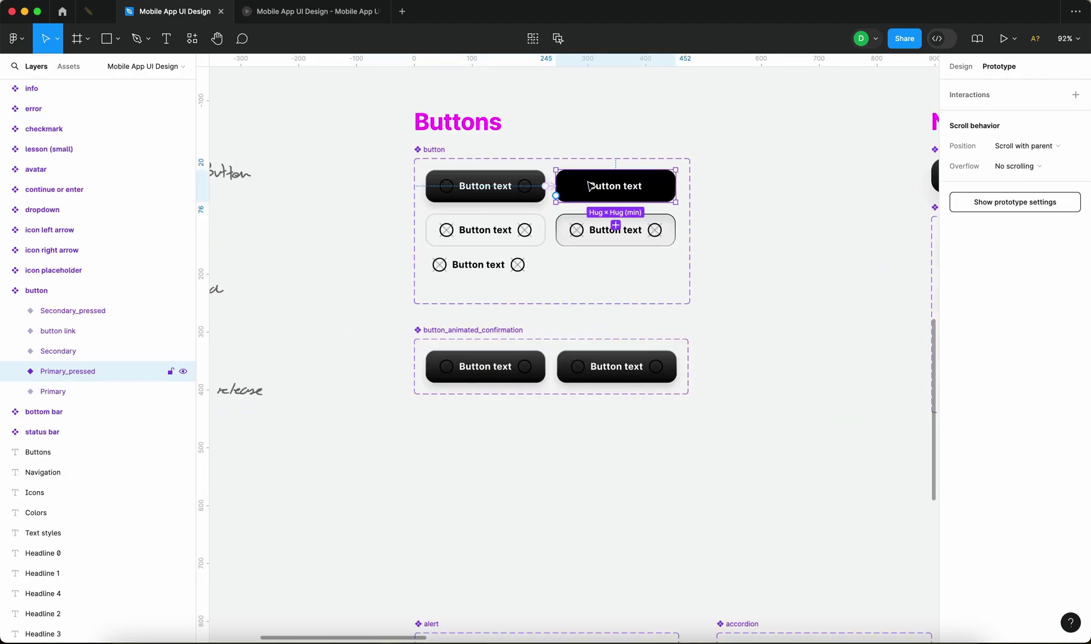
scroll(555, 191, up, 5)
click(555, 190)
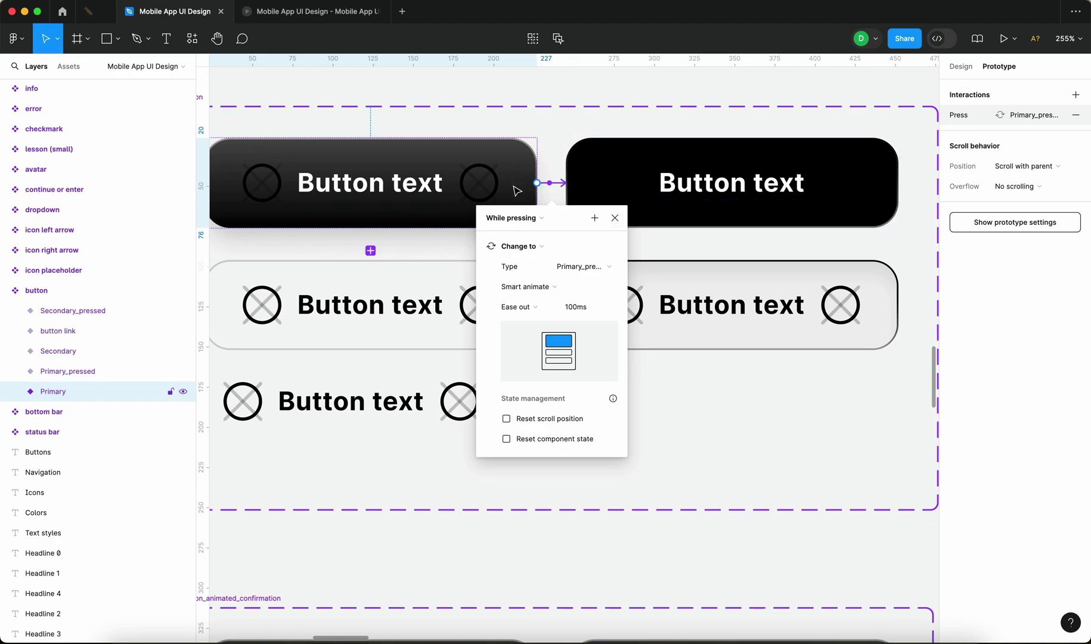
click(546, 130)
- Examine the Press interaction inherited by the button nested in the default variant of button_animated_confirmation
scroll(550, 268, down, 5)
click(525, 425)
scroll(484, 444, up, 5)
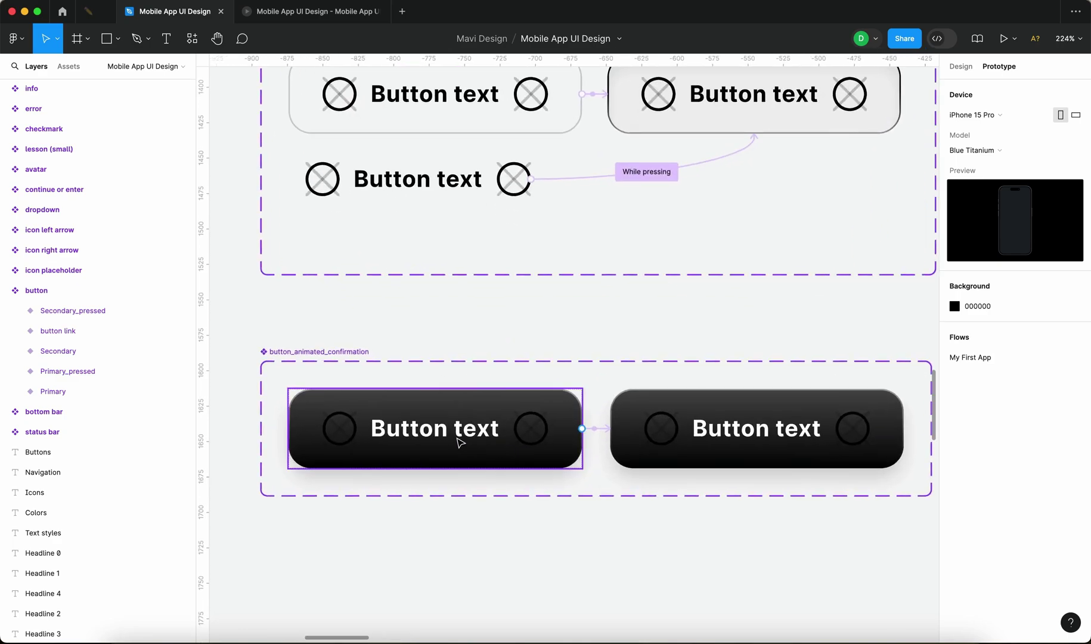
click(364, 443)
scroll(548, 446, up, 3)
click(55, 131)
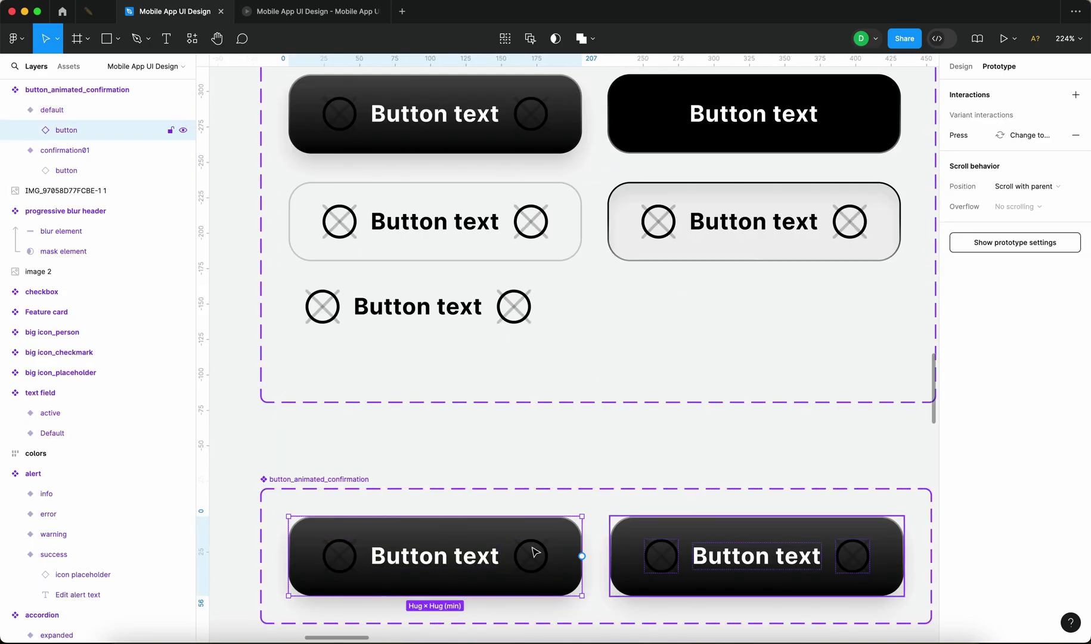
scroll(538, 545, down, 3)
scroll(427, 537, up, 4)
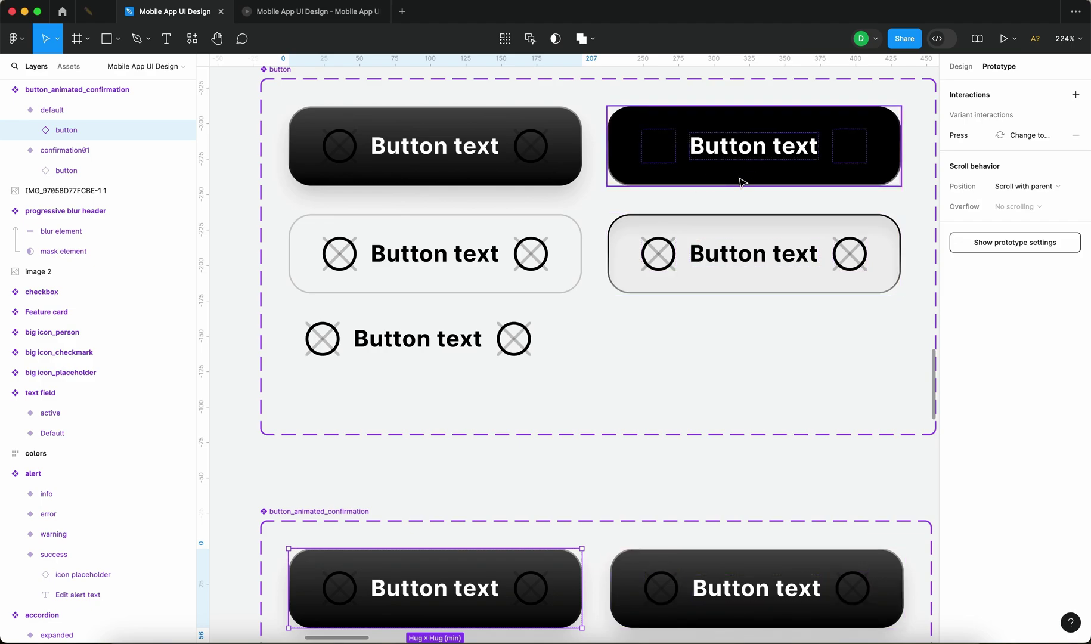
- Review the settings of the Touch up interaction between the default and confirmation01 variants
scroll(641, 501, down, 3)
click(621, 460)
click(591, 461)
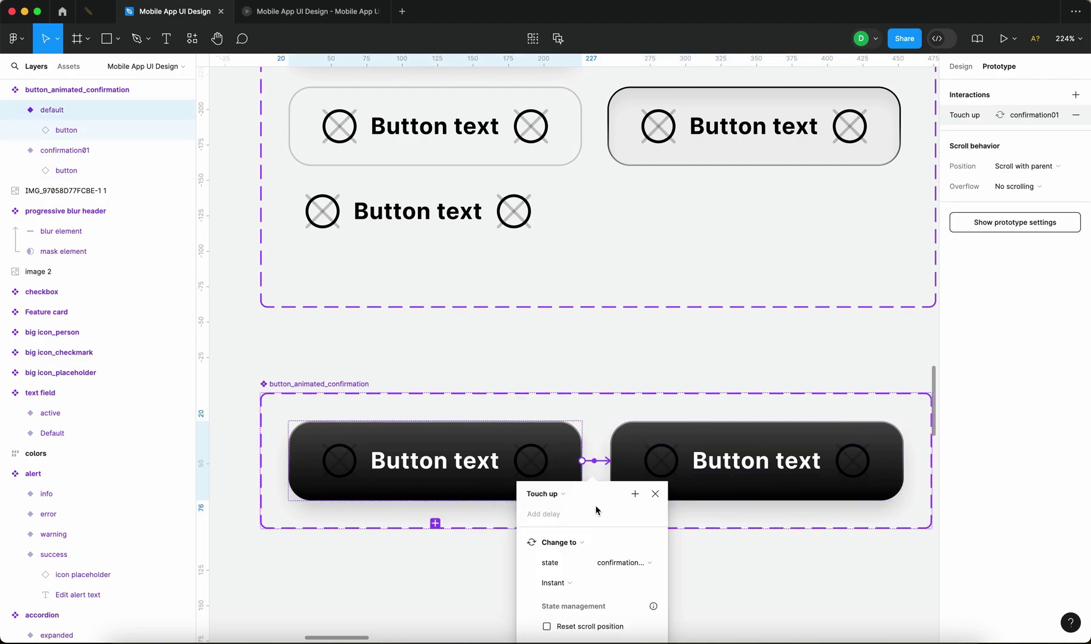
scroll(539, 503, down, 1)
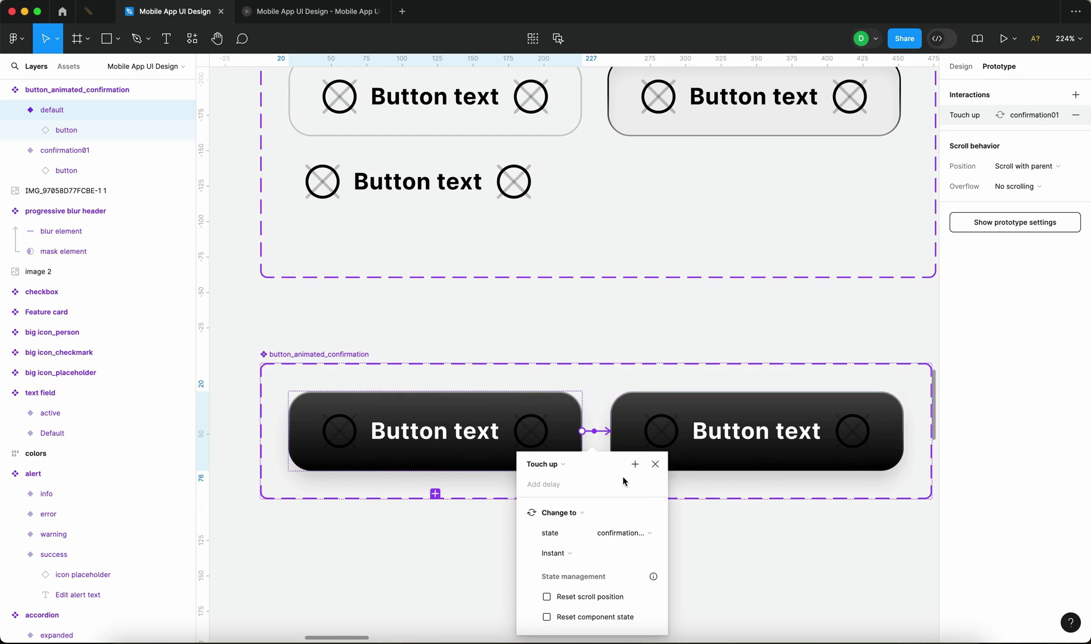
scroll(521, 436, up, 6)
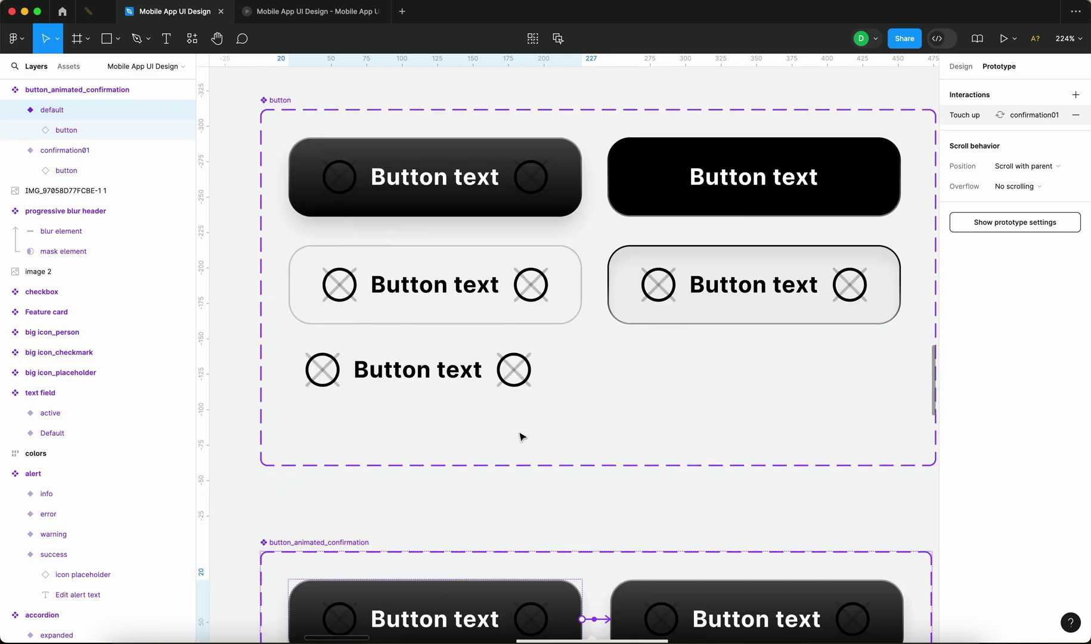
- Inspect the Primary_pressed variant and the Touch up interaction to confirmation01, and check them against the confirmation button sketch
click(737, 205)
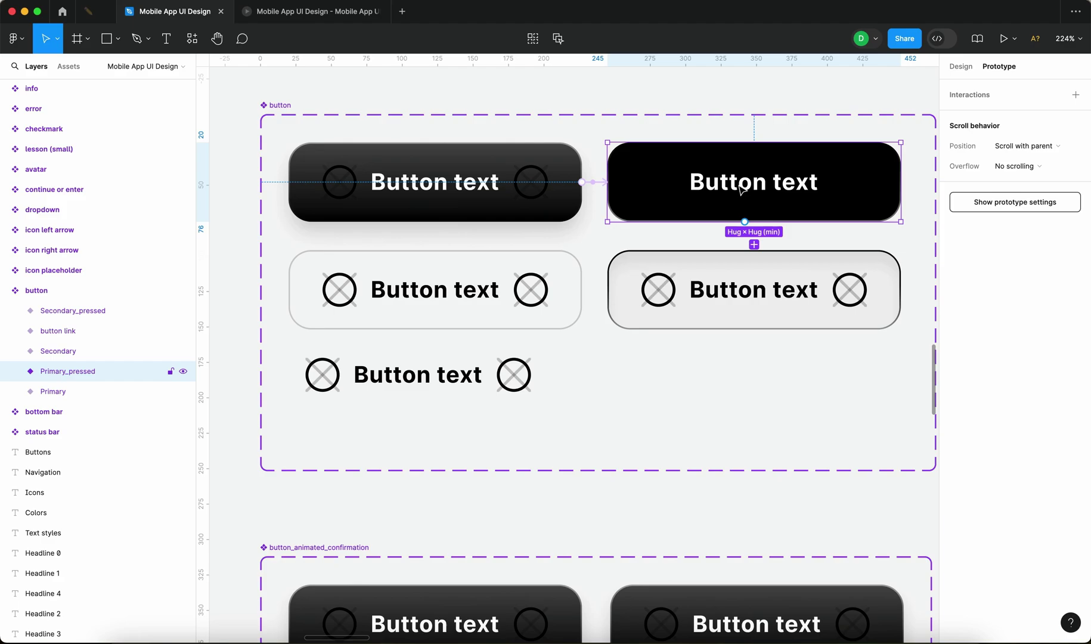
scroll(622, 561, down, 5)
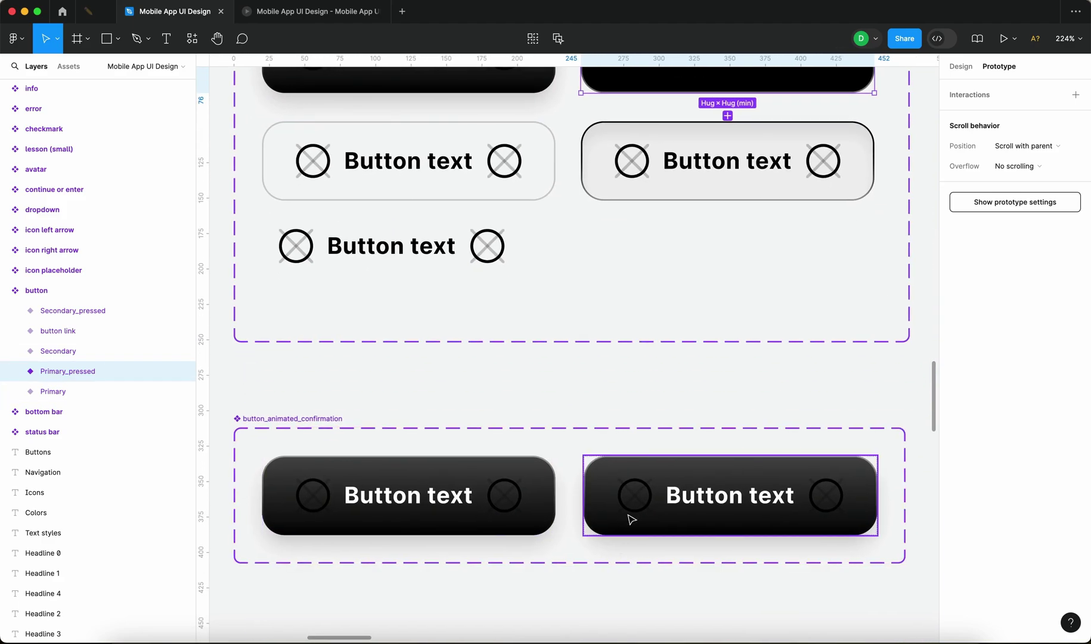
click(637, 501)
drag(573, 497, 576, 496)
scroll(603, 565, left, 5)
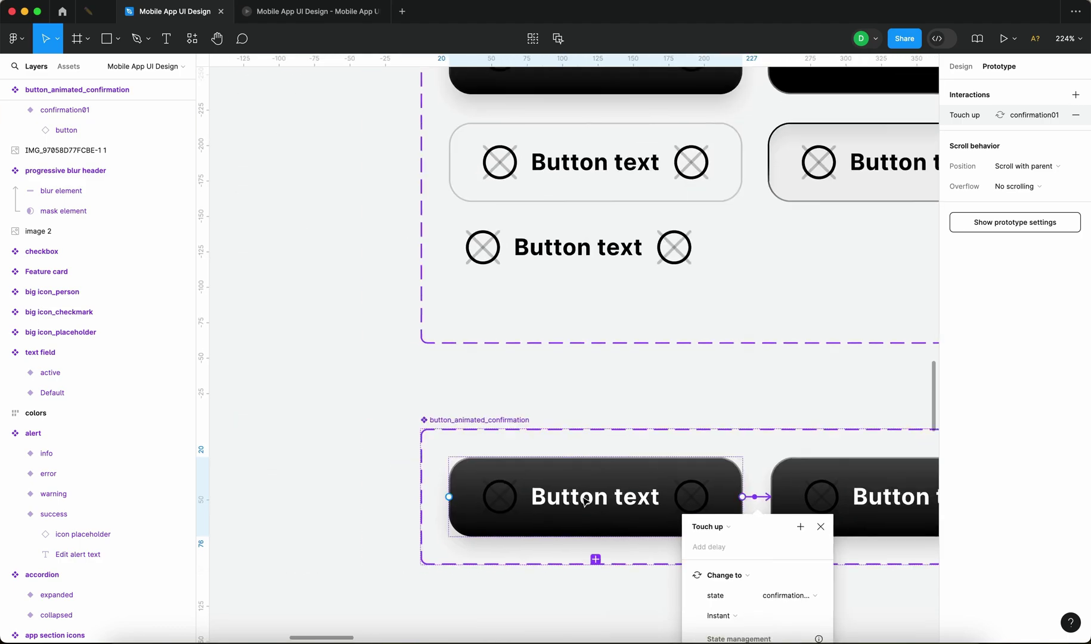
scroll(603, 564, down, 5)
click(603, 564)
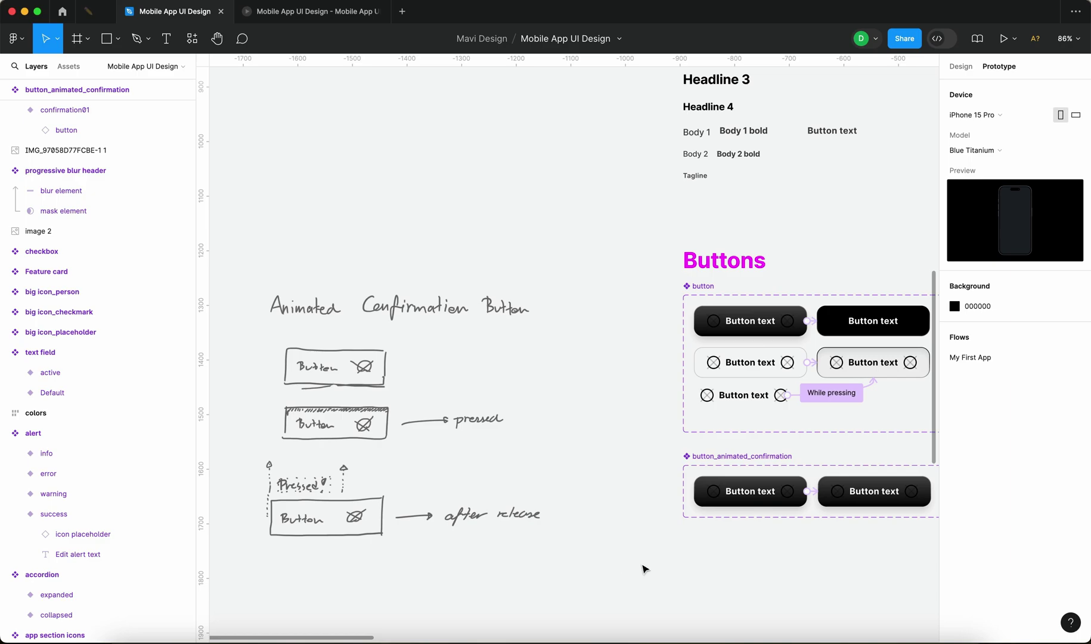
- Enter a delay of 100 for the default variant's Touch up interaction to confirmation01
scroll(620, 566, up, 6)
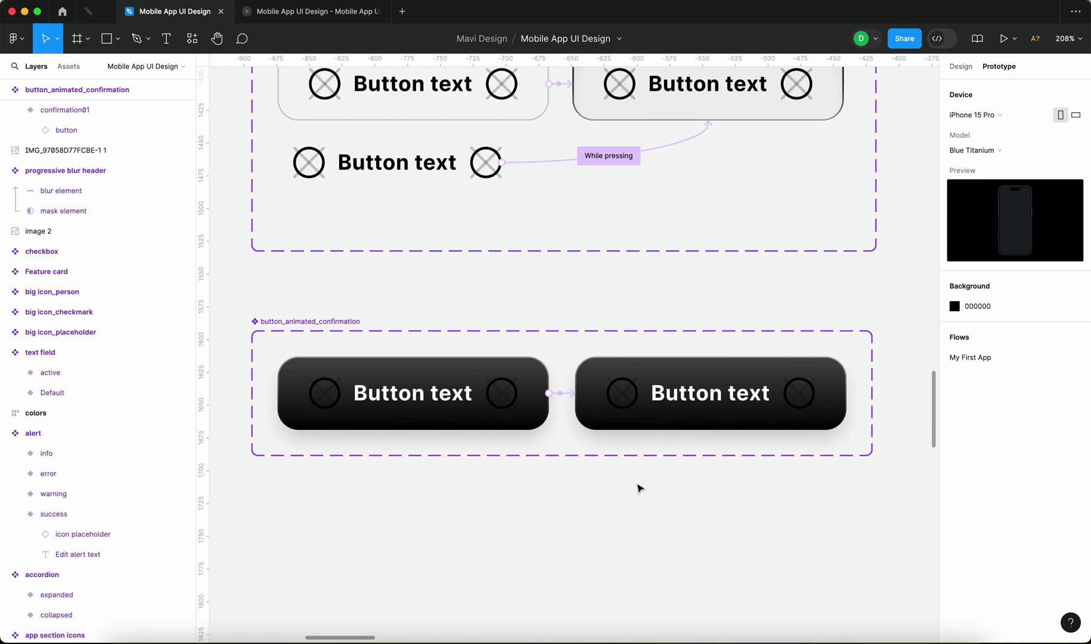
click(561, 393)
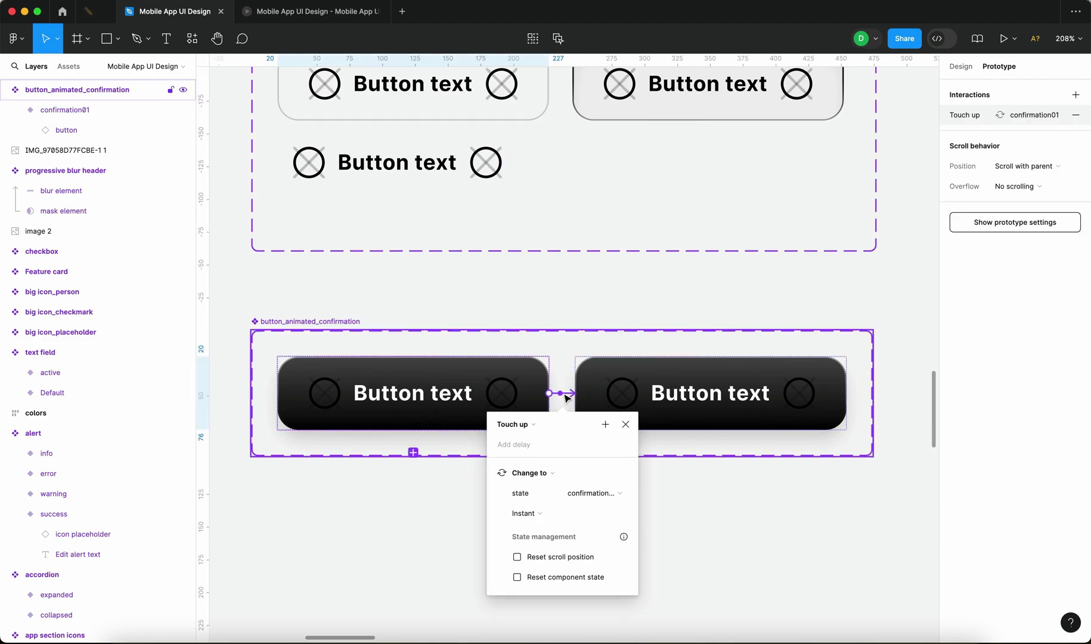
click(524, 444)
text(100)
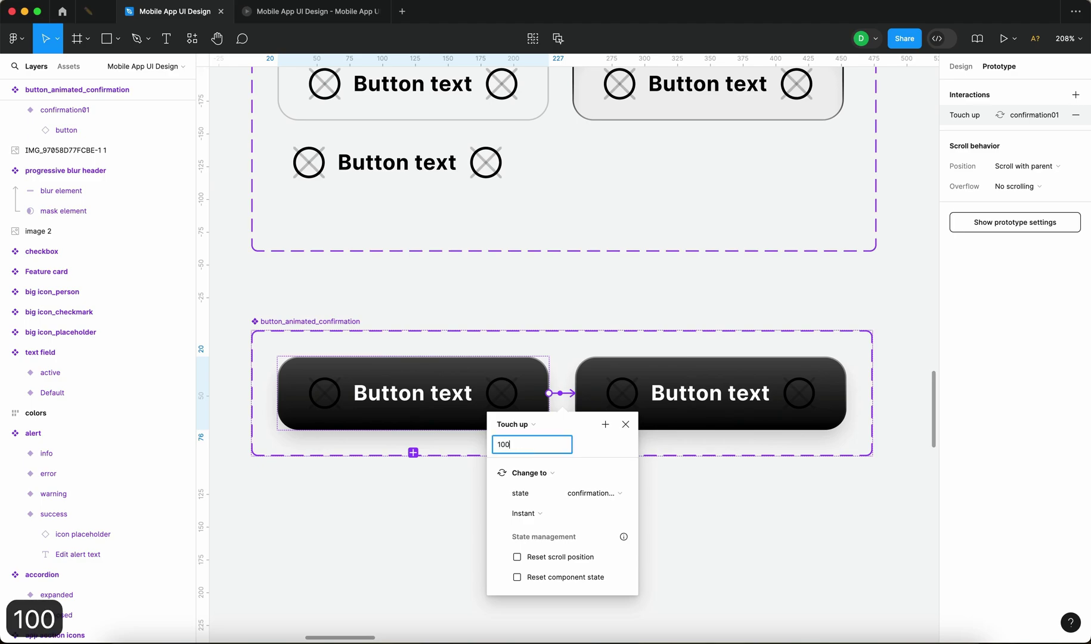
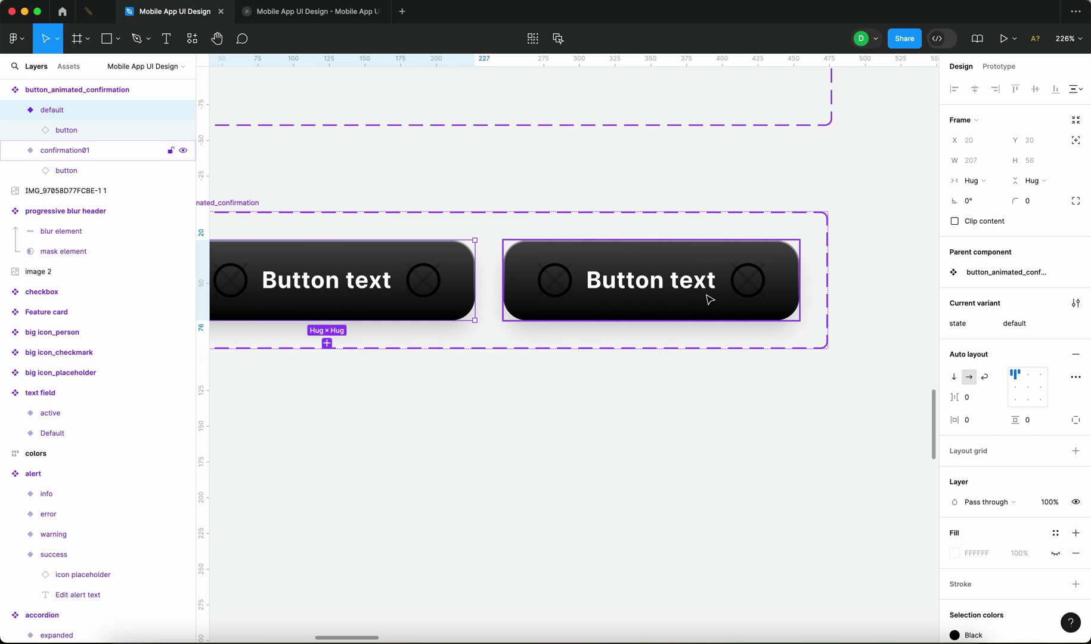
- Duplicate the Button text label from the confirmation01 variant onto the empty canvas below the component set
click(647, 463)
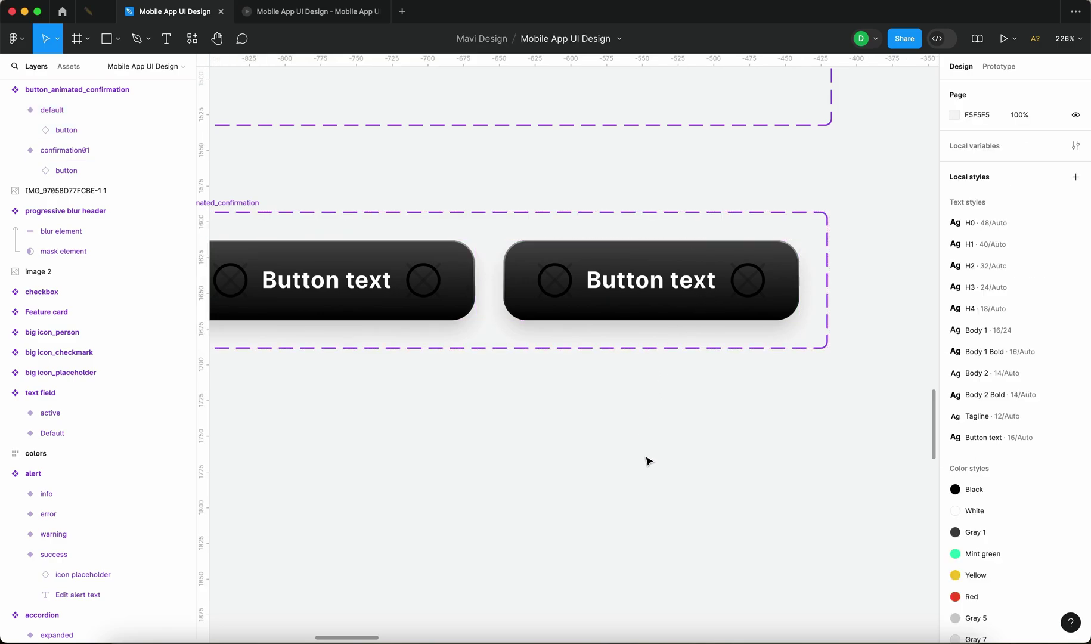
super+click(655, 284)
alt+drag(656, 284, 594, 425)
click(664, 312)
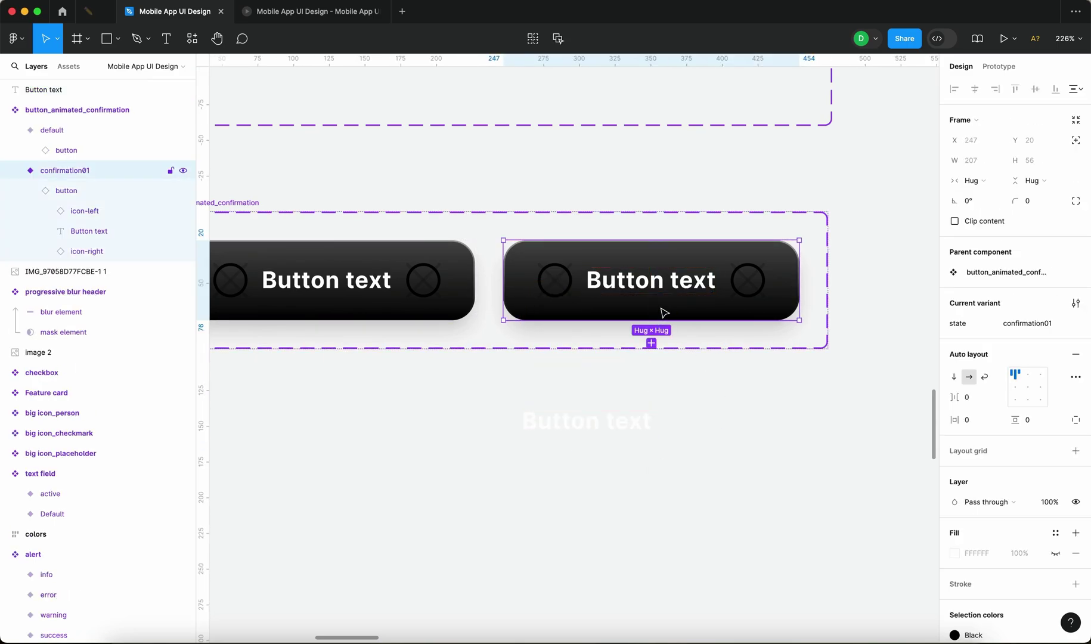
drag(585, 434, 643, 469)
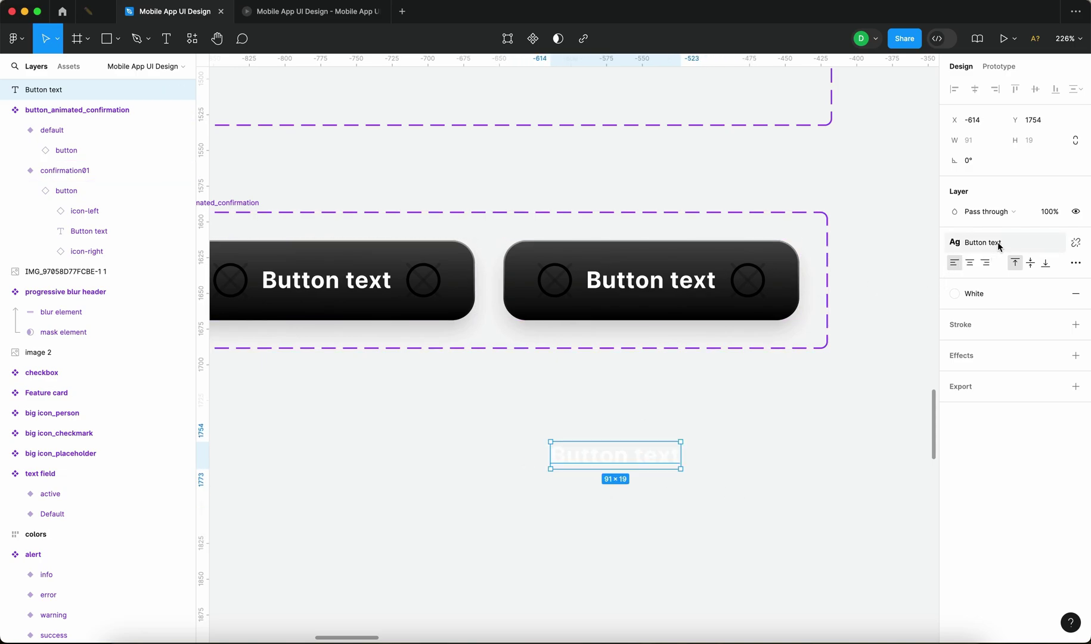
- Apply the Black colour style to the copied Button text label
click(985, 293)
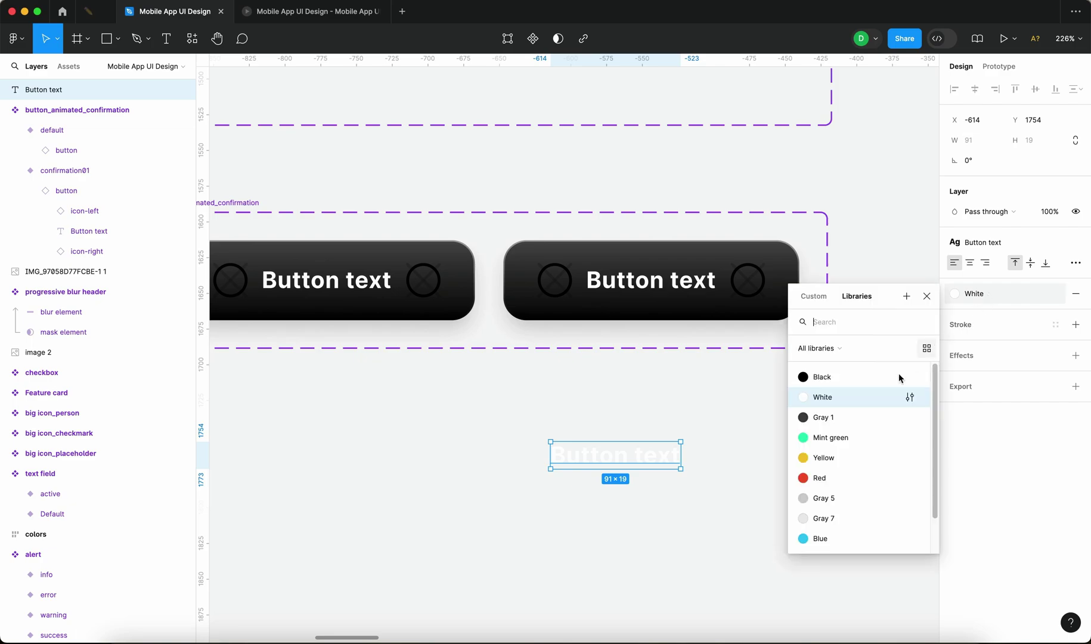
click(841, 379)
click(783, 457)
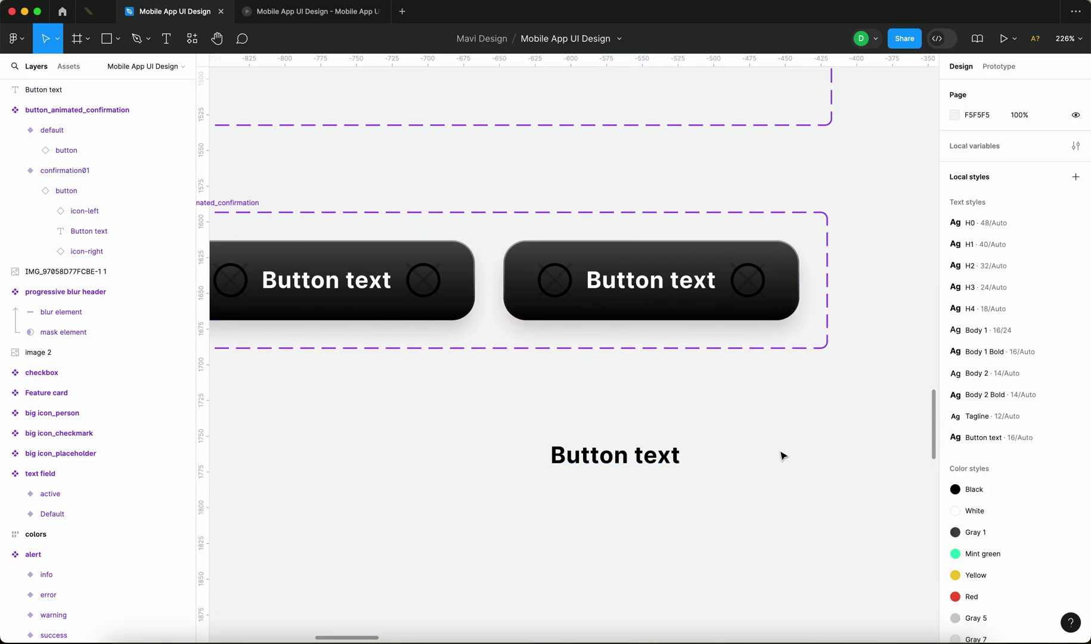
- Reposition the copied label below confirmation01, wrap it in an auto layout frame and enlarge the frame to about 174 × 54
scroll(781, 454, right, 2)
drag(617, 459, 614, 464)
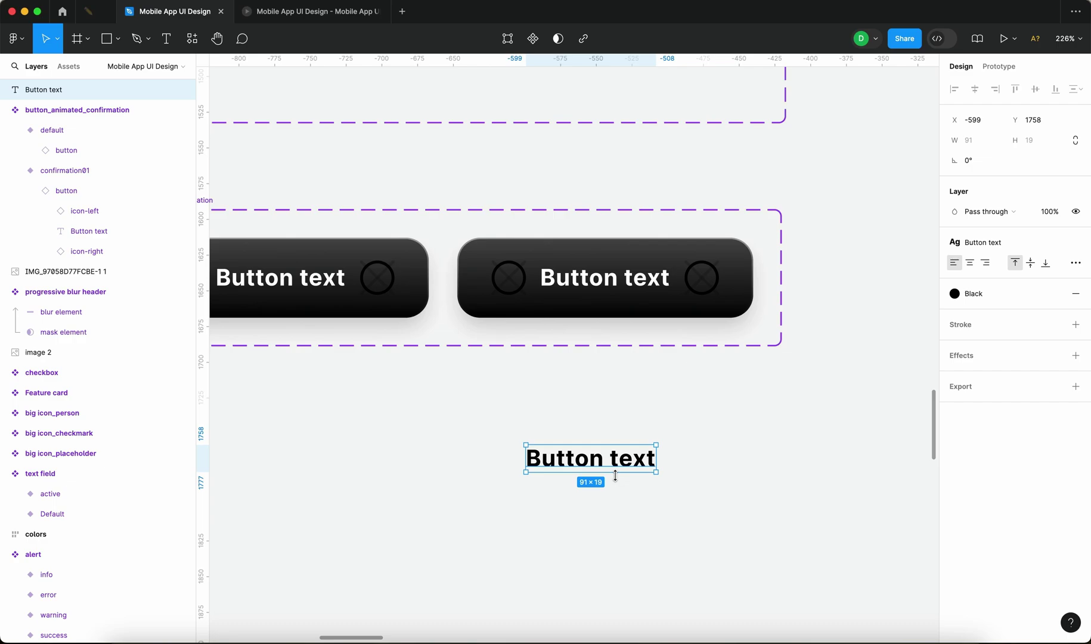
drag(616, 475, 667, 486)
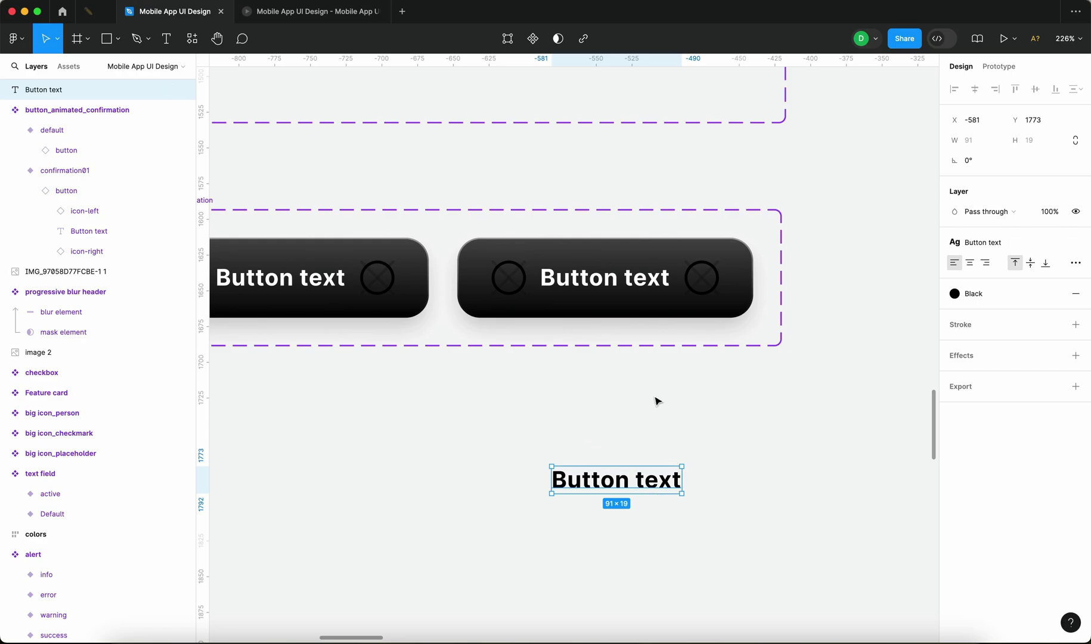
drag(654, 492, 656, 485)
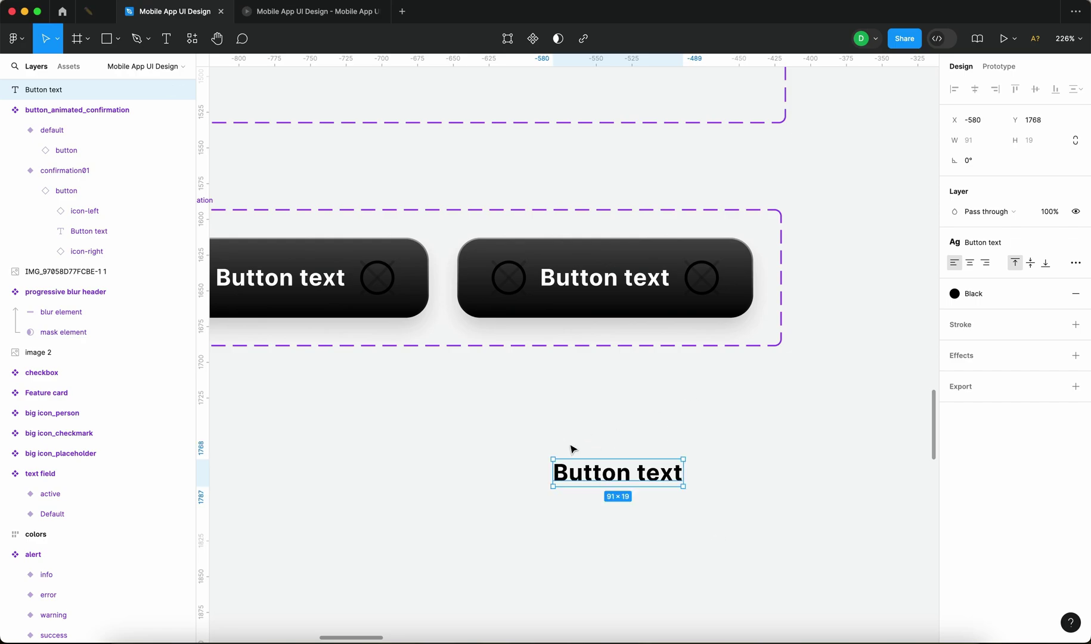
key(shift+a)
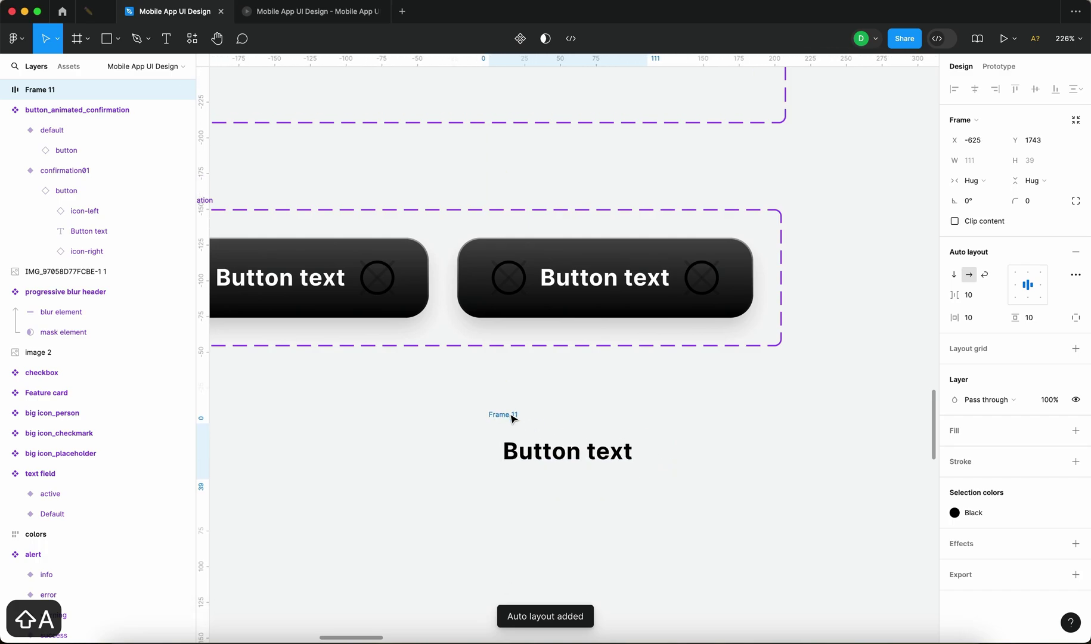
drag(636, 472, 726, 493)
- Set the label's frame to 207 × 56 to match the confirmation01 variant and align it beneath that variant
click(554, 285)
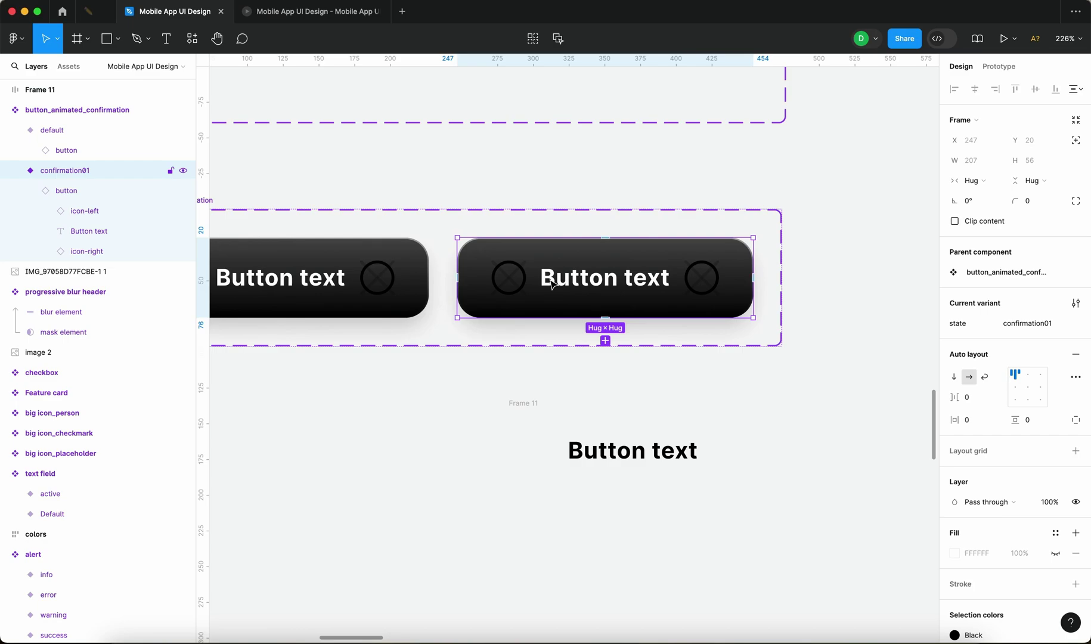
click(517, 406)
click(603, 286)
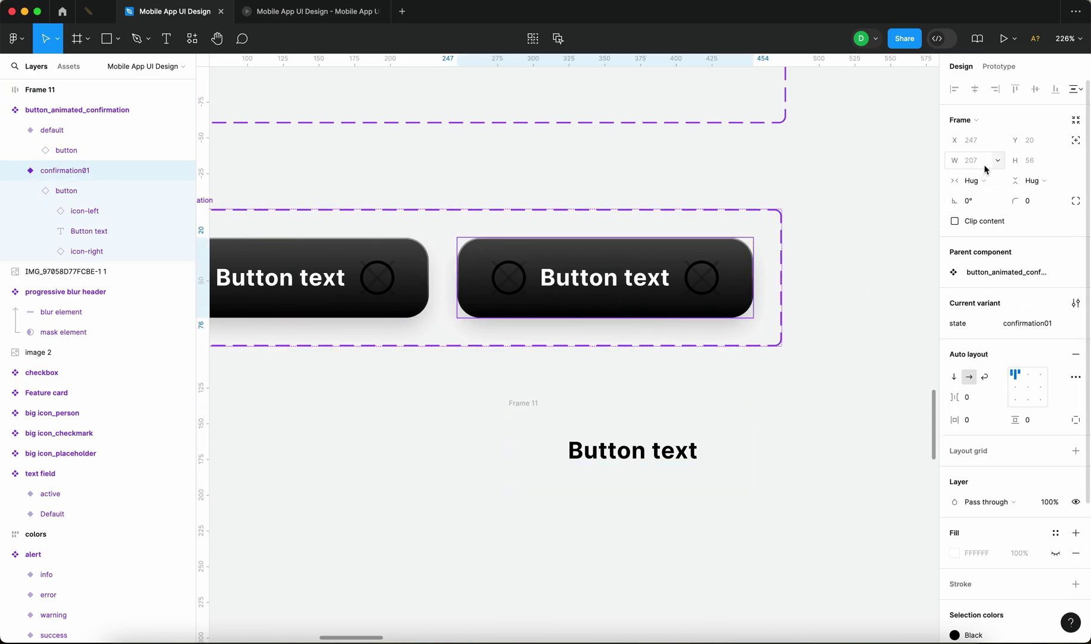
click(536, 408)
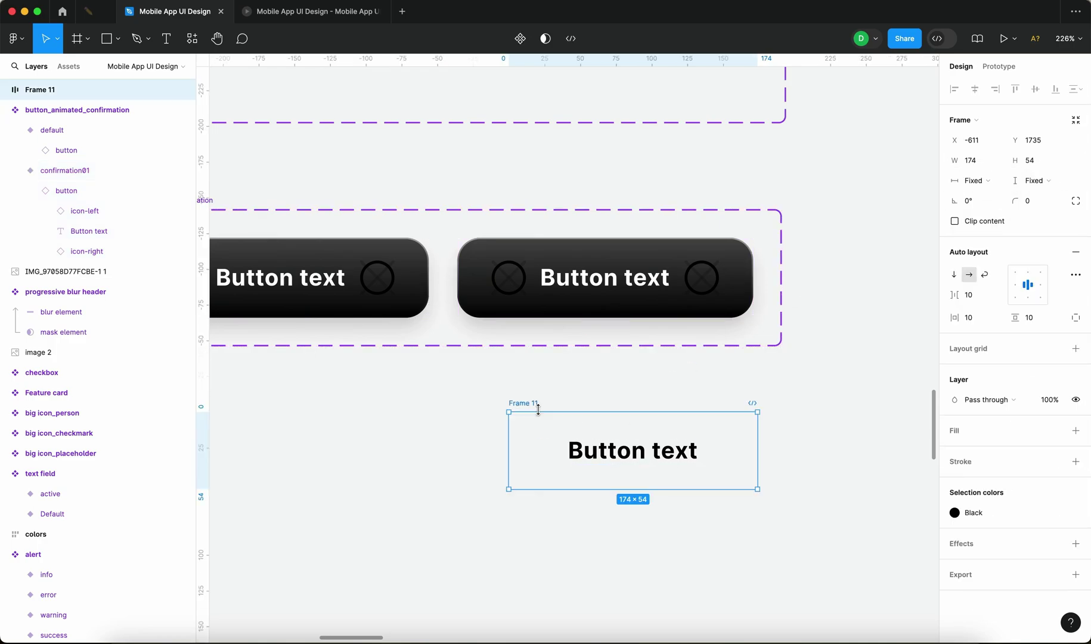
click(971, 165)
text(207)
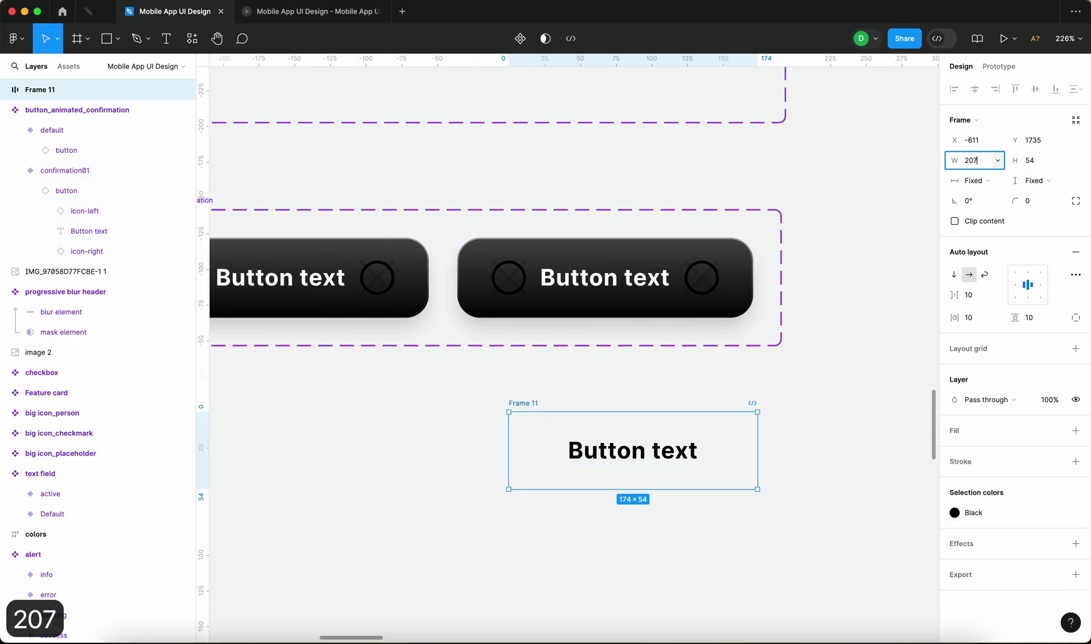
key(Tab)
text(56)
key(Return)
drag(524, 404, 482, 404)
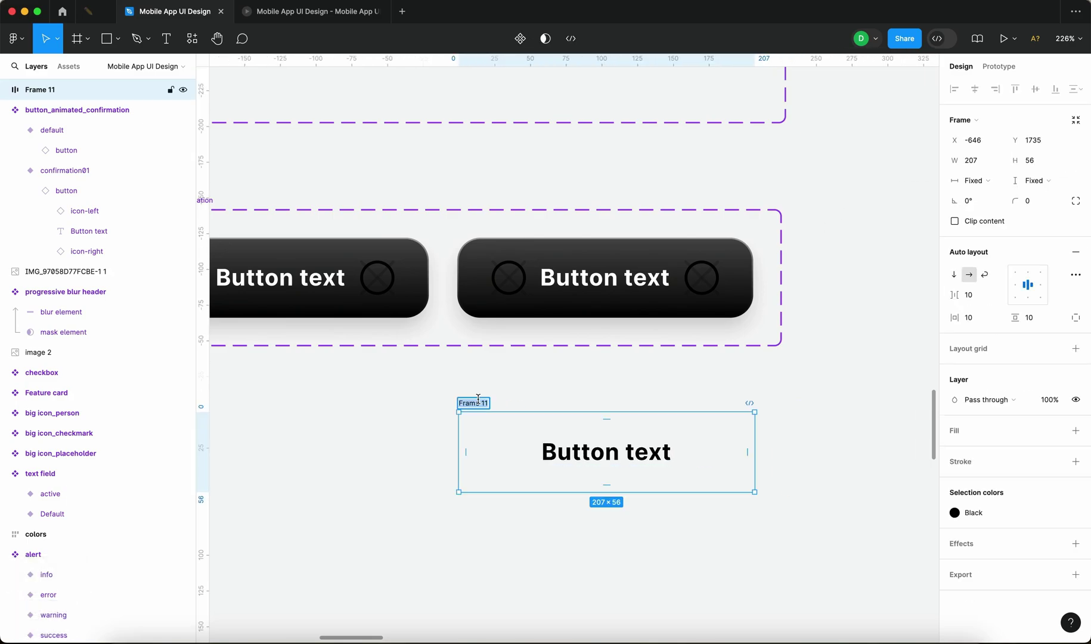
- Rename the frame as button confirmation content and turn it into a component
text(conf)
key(BackSpace)
key(BackSpace)
key(BackSpace)
key(BackSpace)
text(button_confirmati)
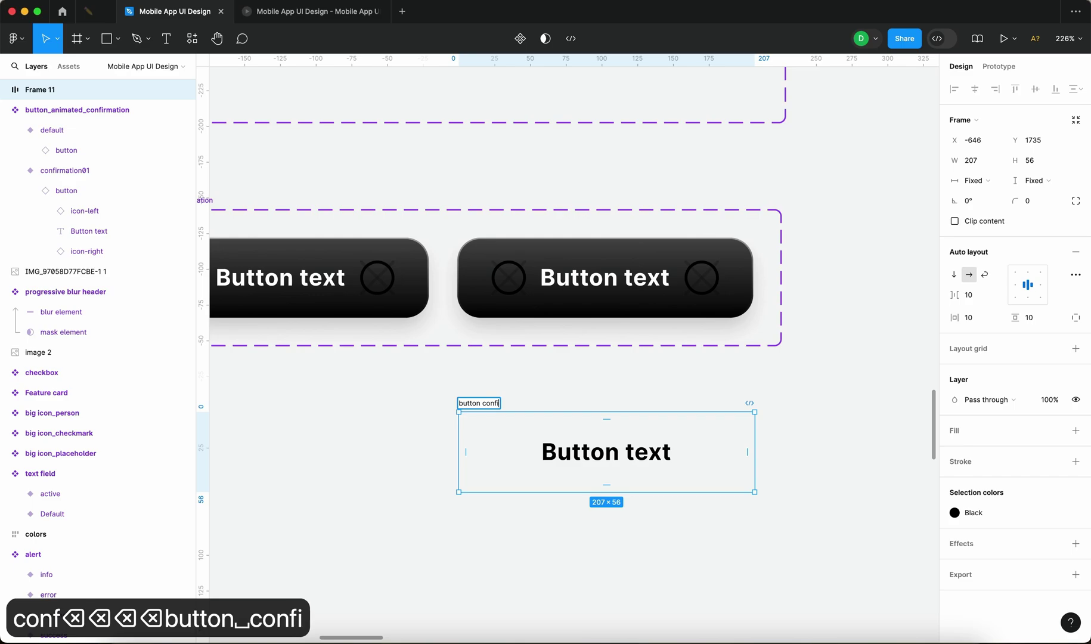
text(on_content)
key(Return)
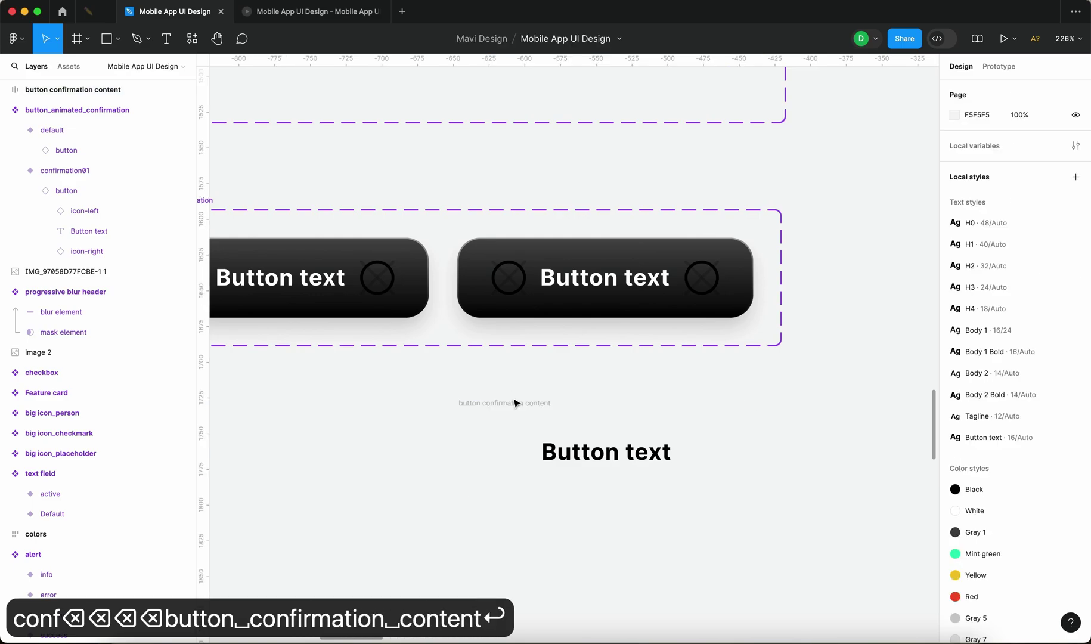
drag(516, 404, 523, 399)
click(520, 38)
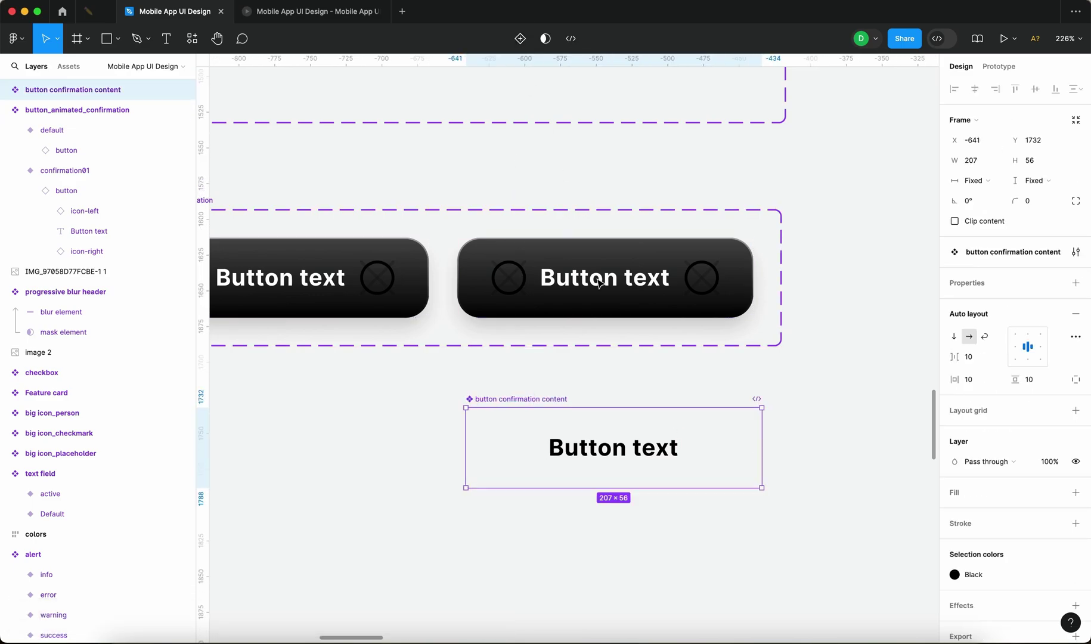
- Create an instance of button confirmation content on the canvas below its main component
scroll(680, 457, down, 2)
scroll(681, 480, left, 3)
scroll(681, 480, down, 1)
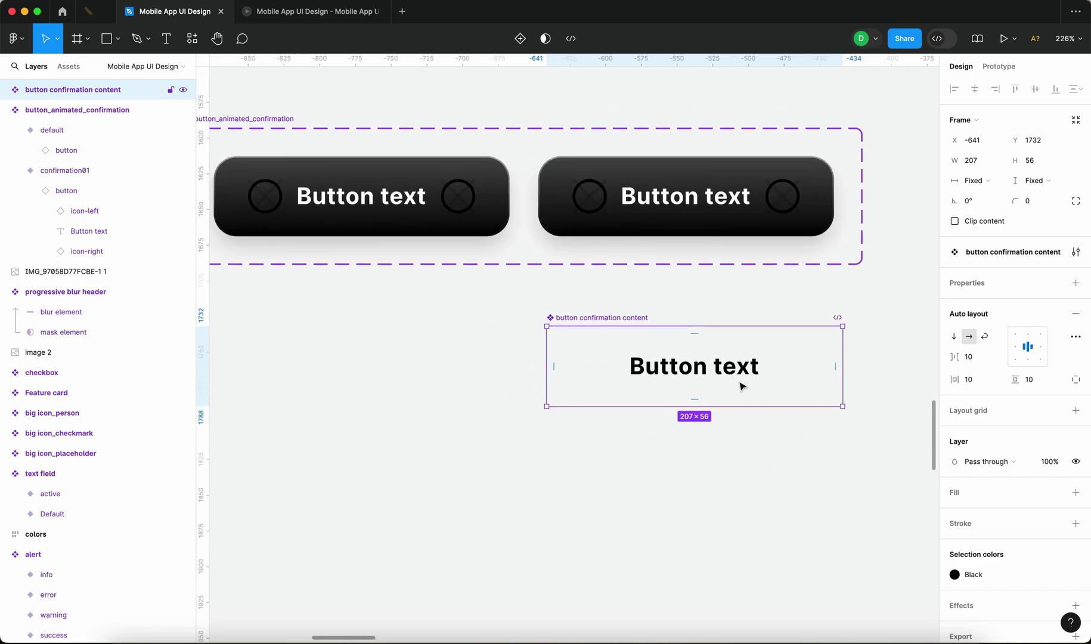
drag(743, 373, 754, 490)
click(717, 369)
click(744, 481)
drag(689, 493, 695, 475)
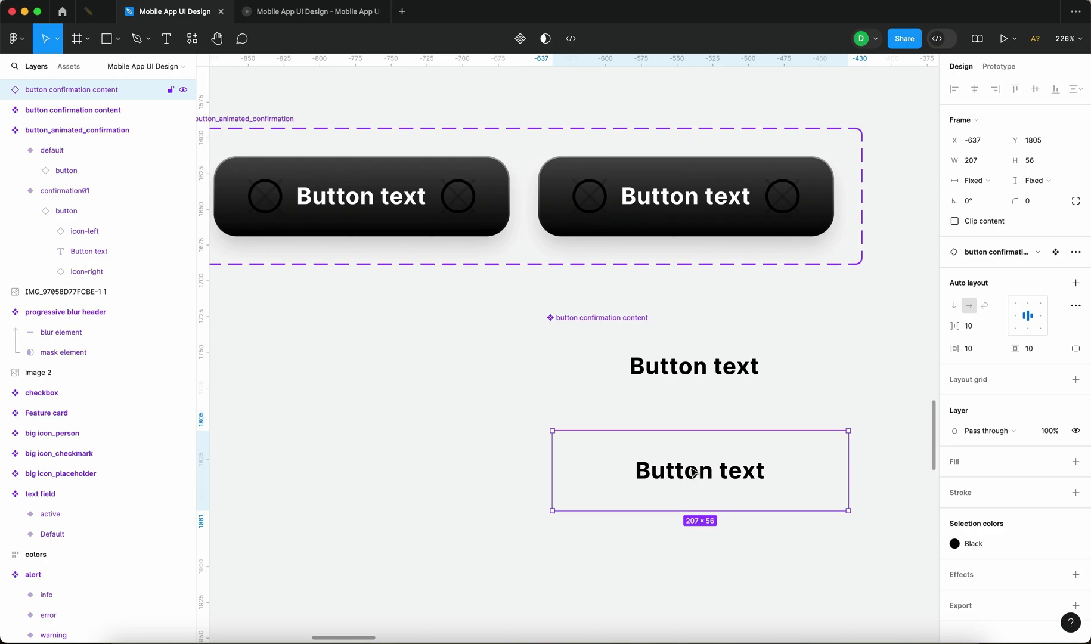
- Try to cut and paste the button confirmation content instance into confirmation01, and move it back out beside its main component
key(super+x)
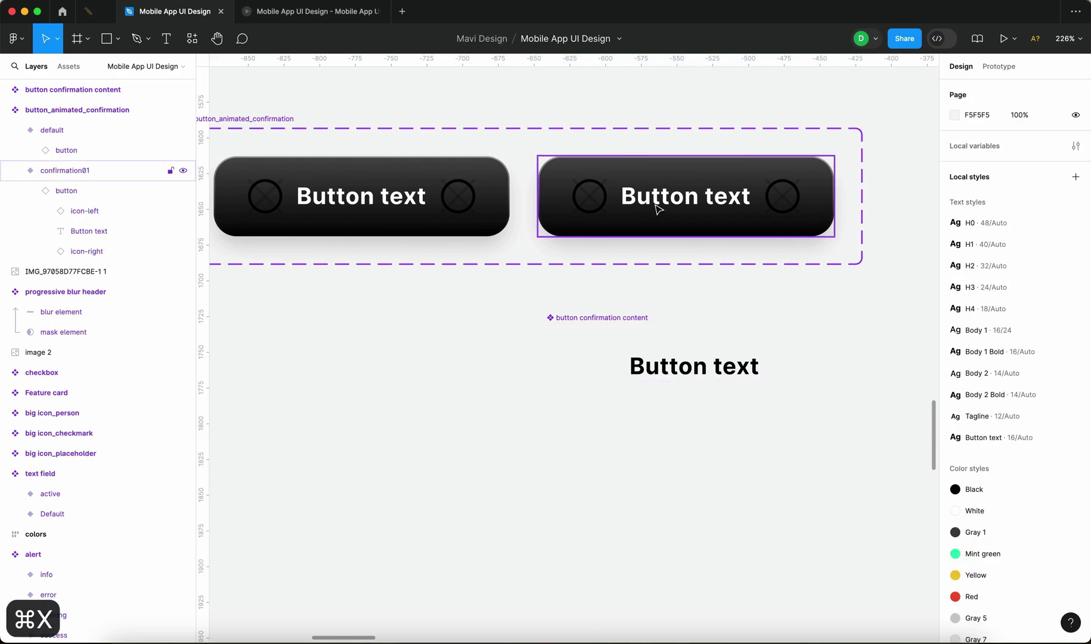
click(658, 209)
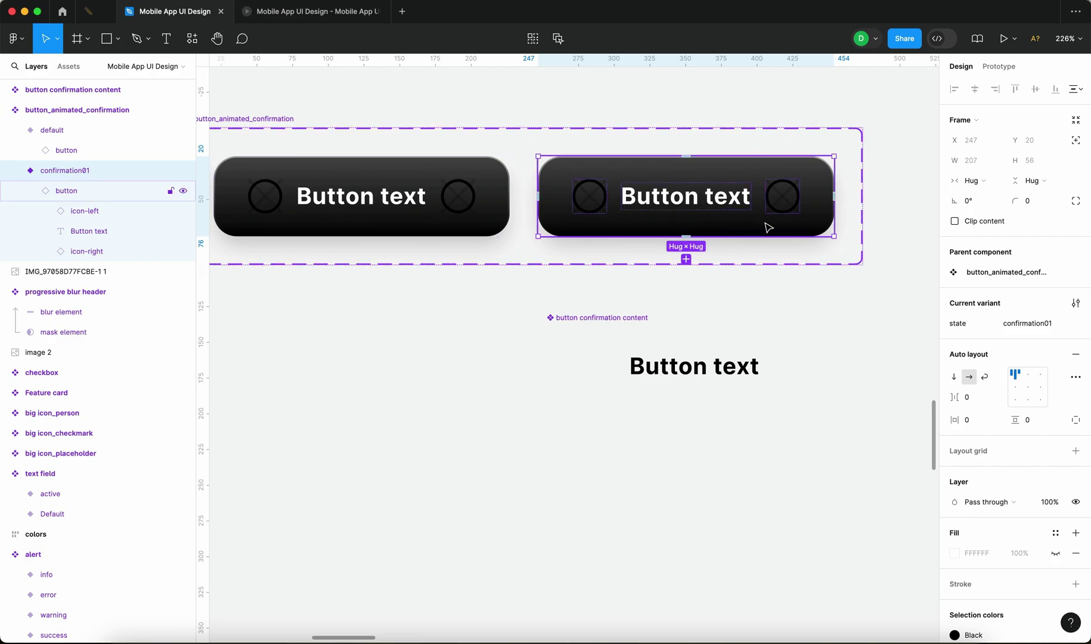
key(cmd+v)
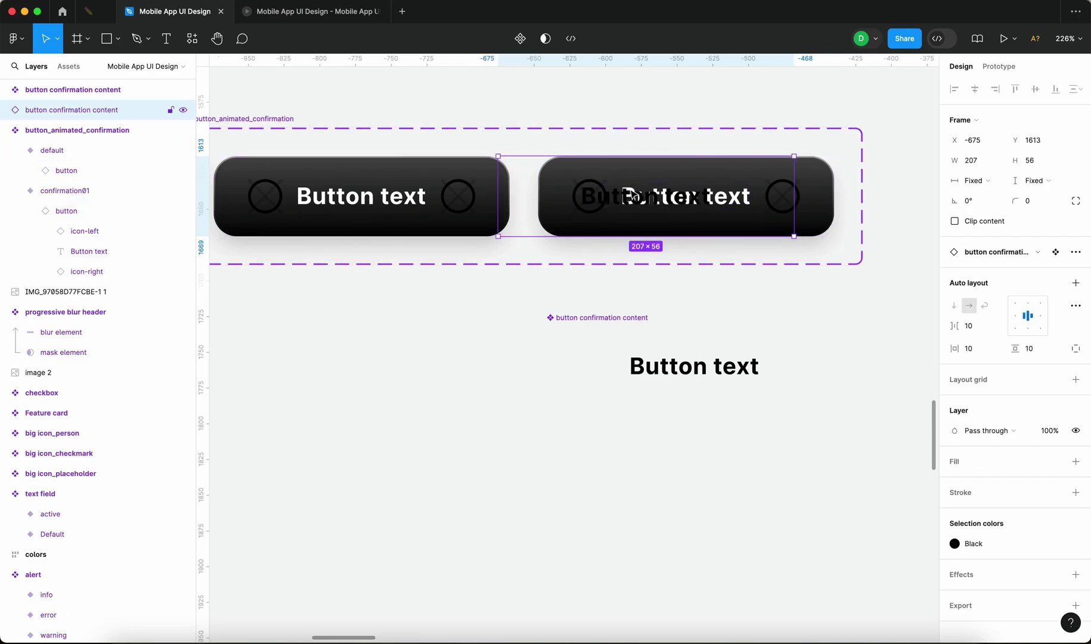
click(97, 95)
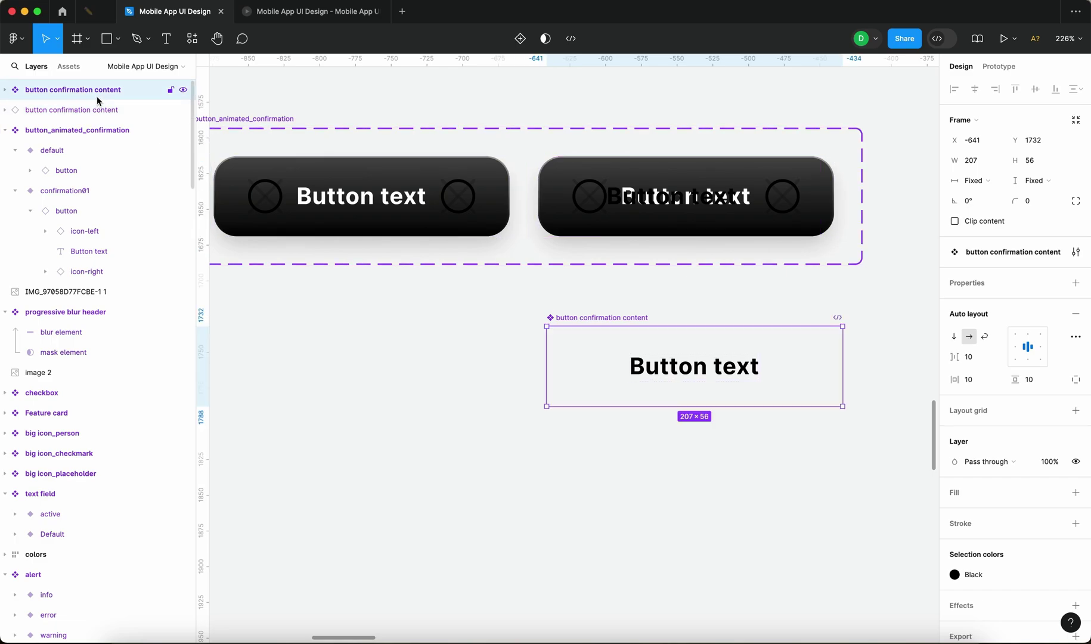
click(598, 212)
drag(589, 205, 352, 396)
click(611, 207)
click(422, 357)
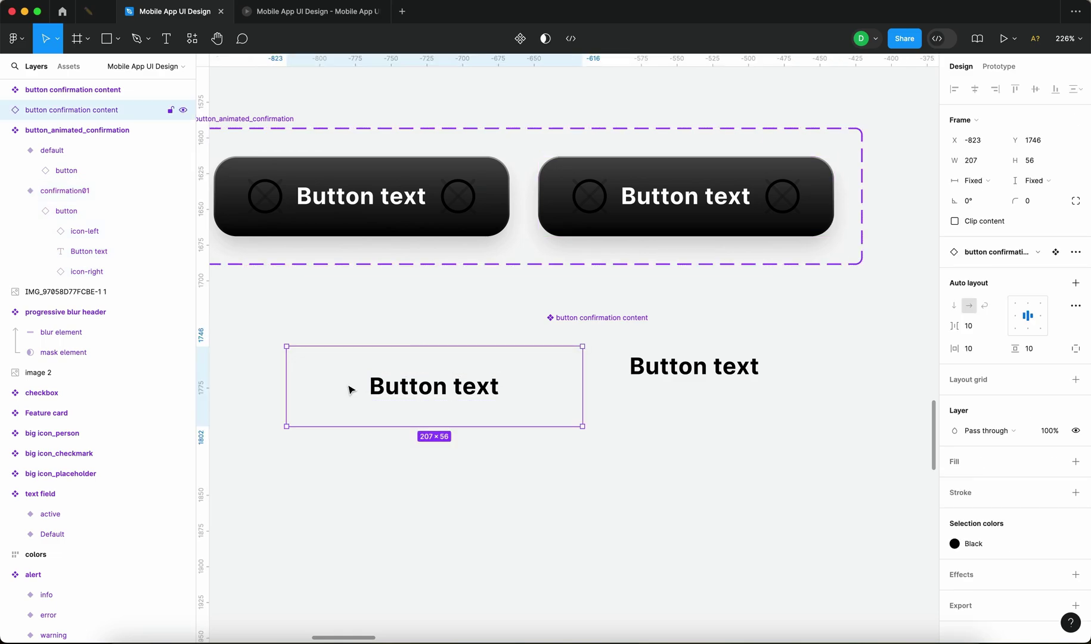
- Nest the button confirmation content instance inside the confirmation01 variant and give it absolute positioning
drag(345, 395, 595, 219)
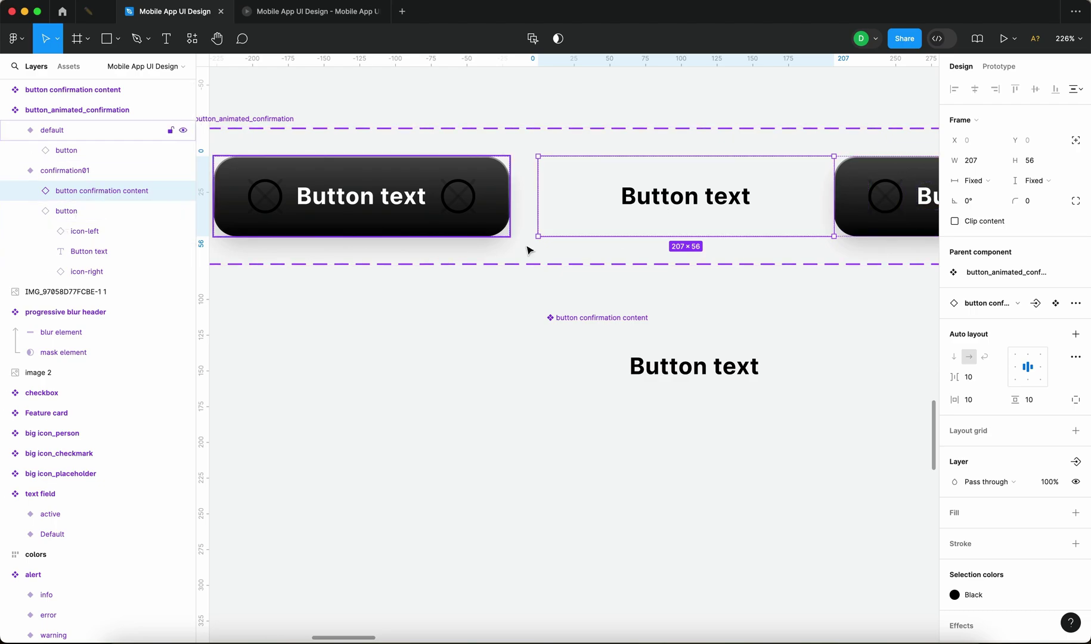
scroll(528, 249, down, 3)
scroll(464, 236, up, 5)
scroll(524, 251, down, 3)
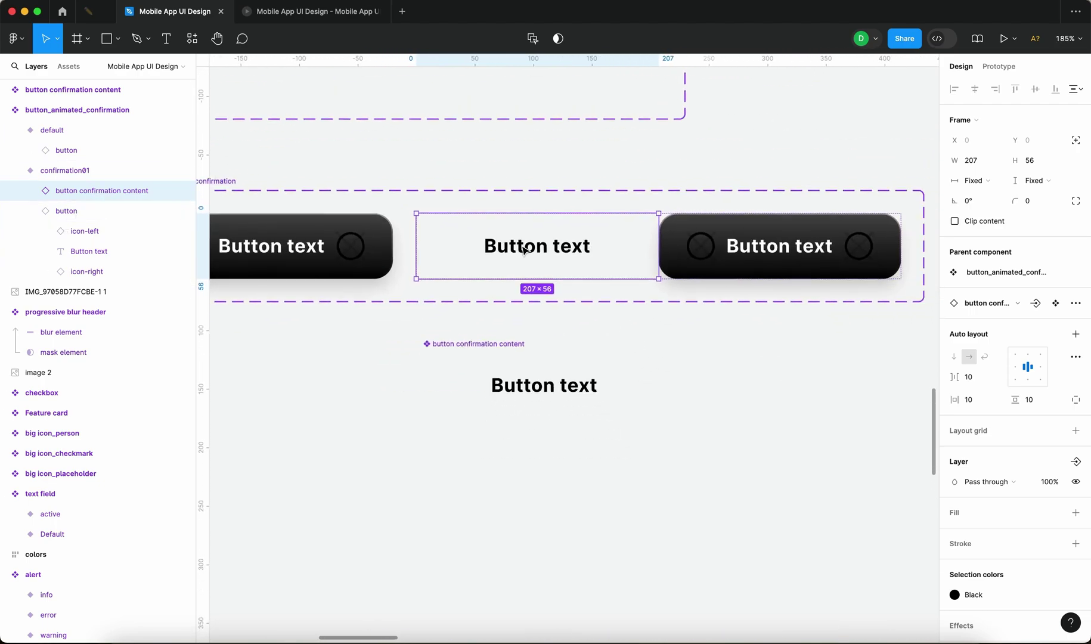
click(1083, 146)
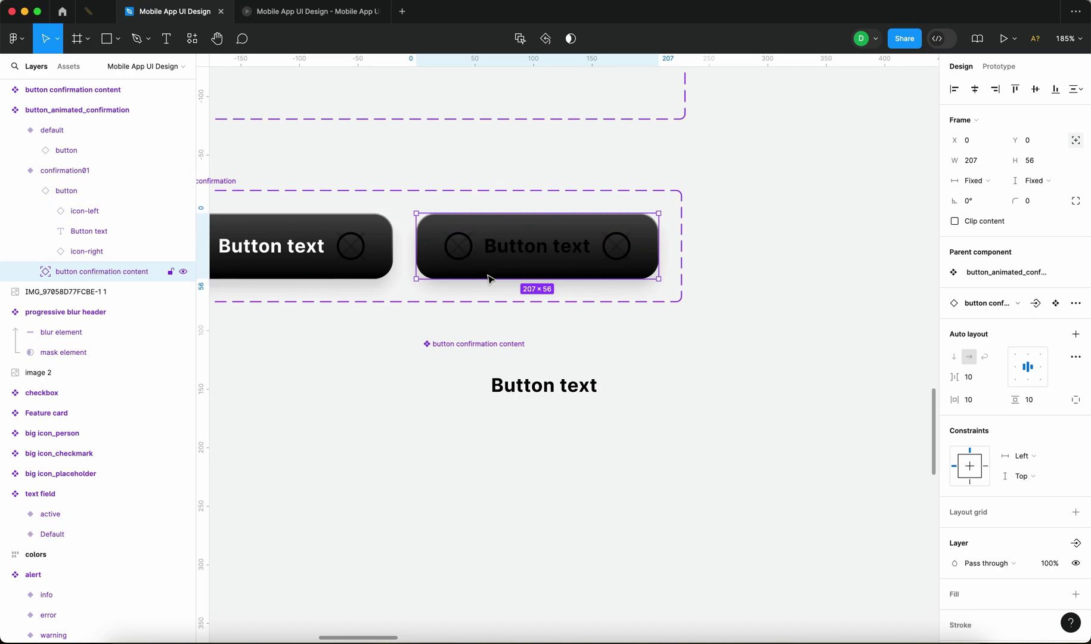
- Send the nested button confirmation content behind the button in confirmation01 and collapse the button's sublayers
key(super+bracketleft)
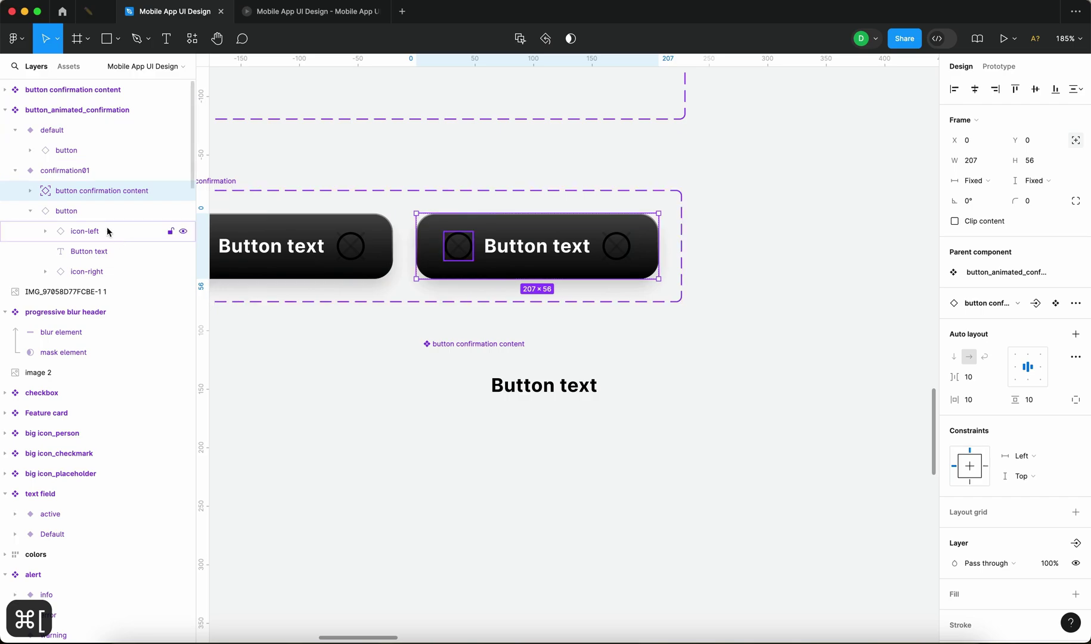
click(73, 211)
click(30, 211)
- Place a test instance of the confirmation01 variant on the canvas below the button confirmation content component
click(584, 261)
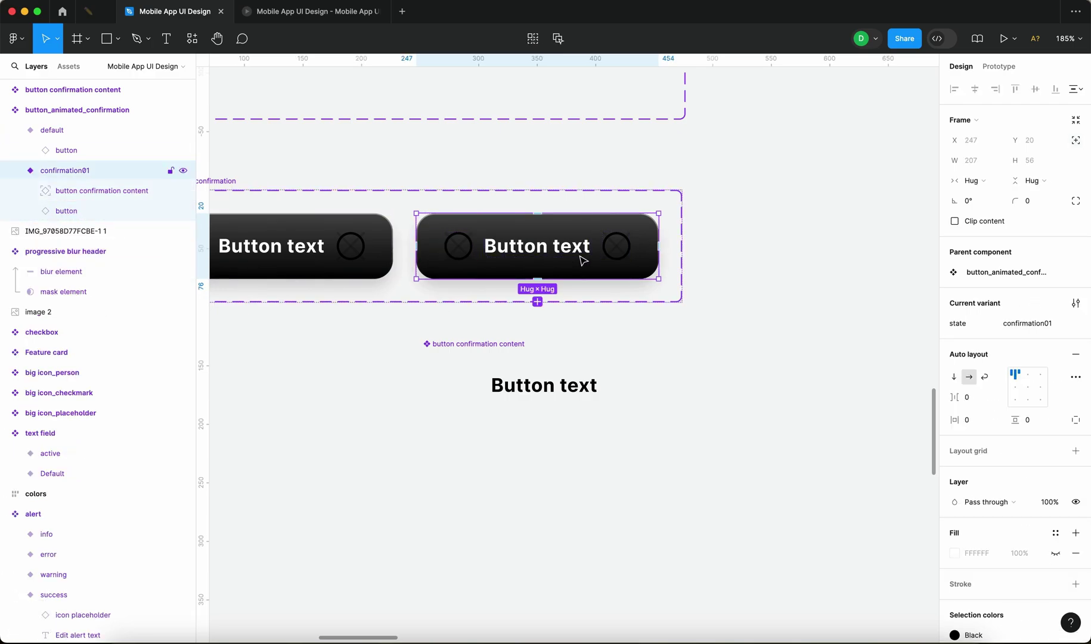
drag(581, 259, 730, 532)
click(783, 437)
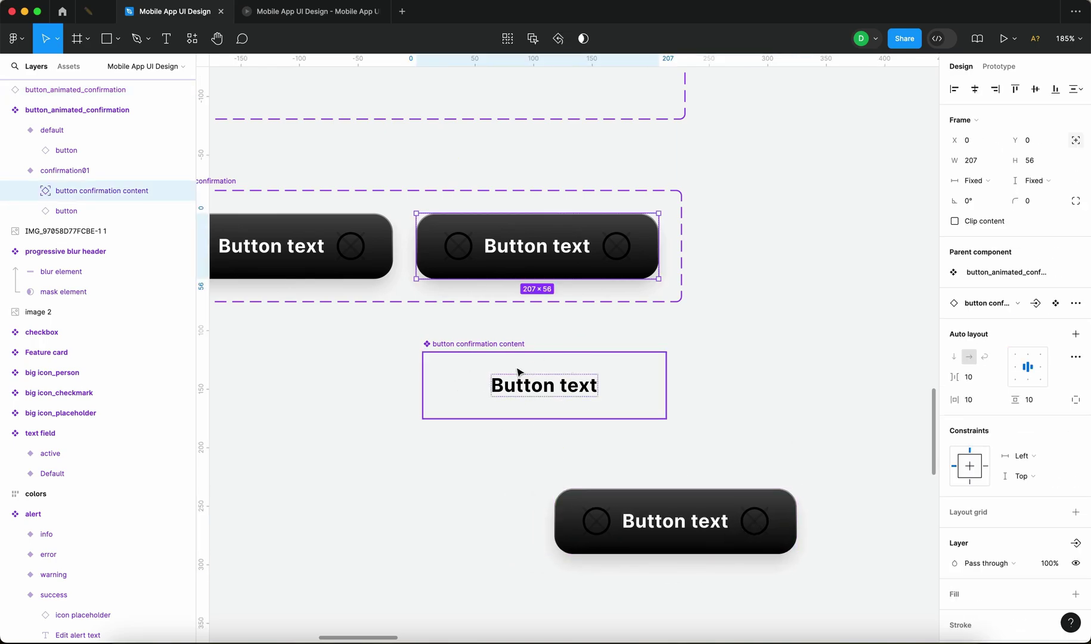
click(654, 513)
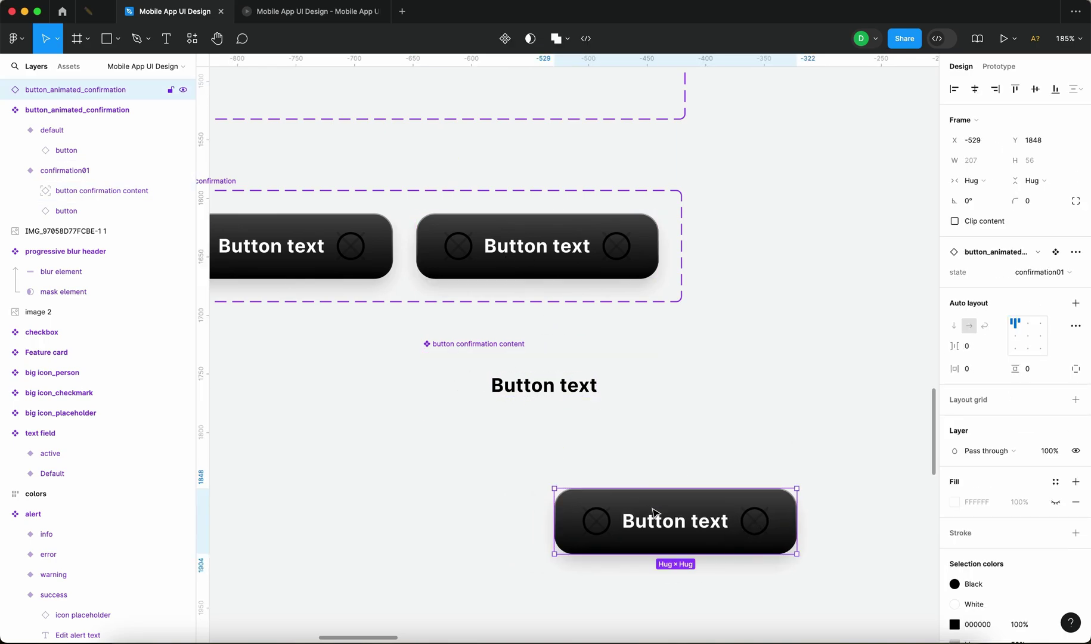
click(1049, 278)
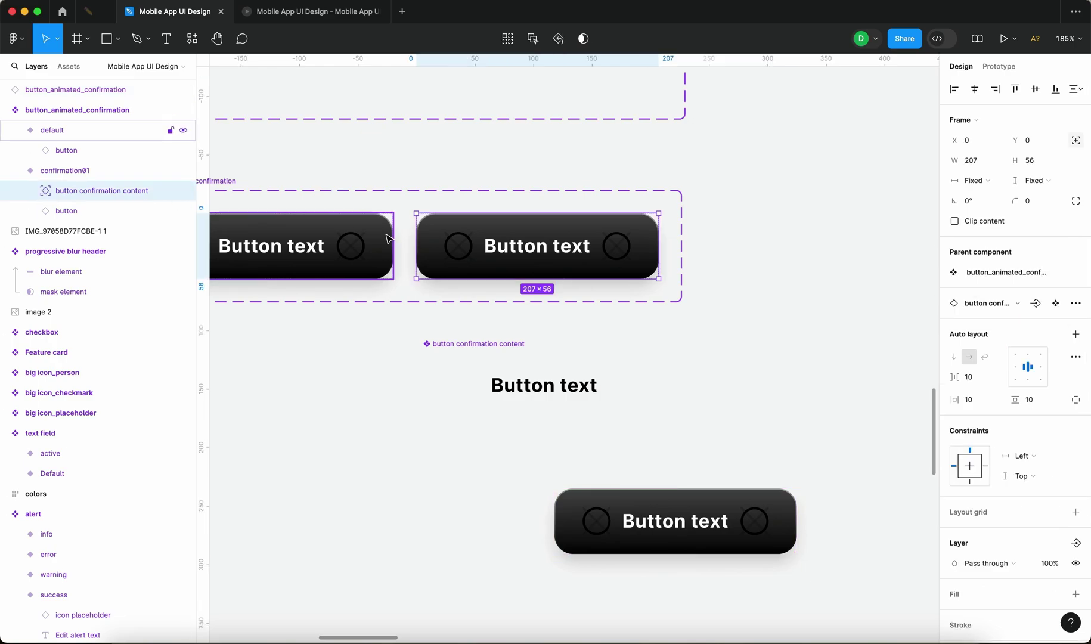
- Raise the nested button confirmation content in confirmation01 to Y -50 and reposition the test instance on the canvas
key(shift+Up)
key(shift+Up)
key(shift+Up)
key(shift+Up)
key(shift+Up)
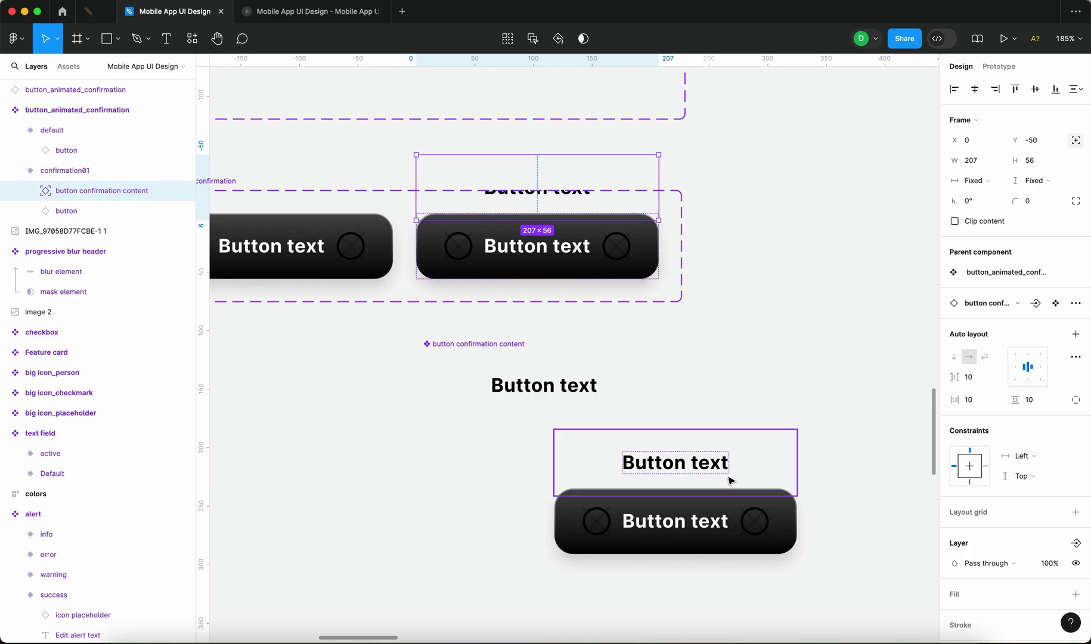
drag(733, 531, 780, 548)
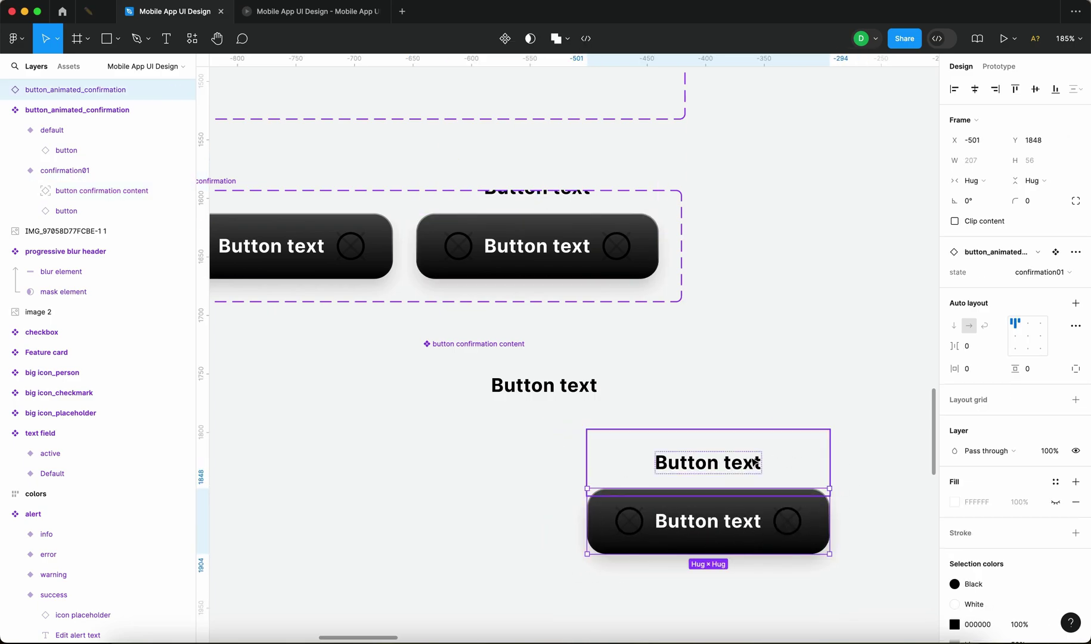
drag(751, 520, 776, 516)
drag(851, 515, 902, 519)
click(375, 390)
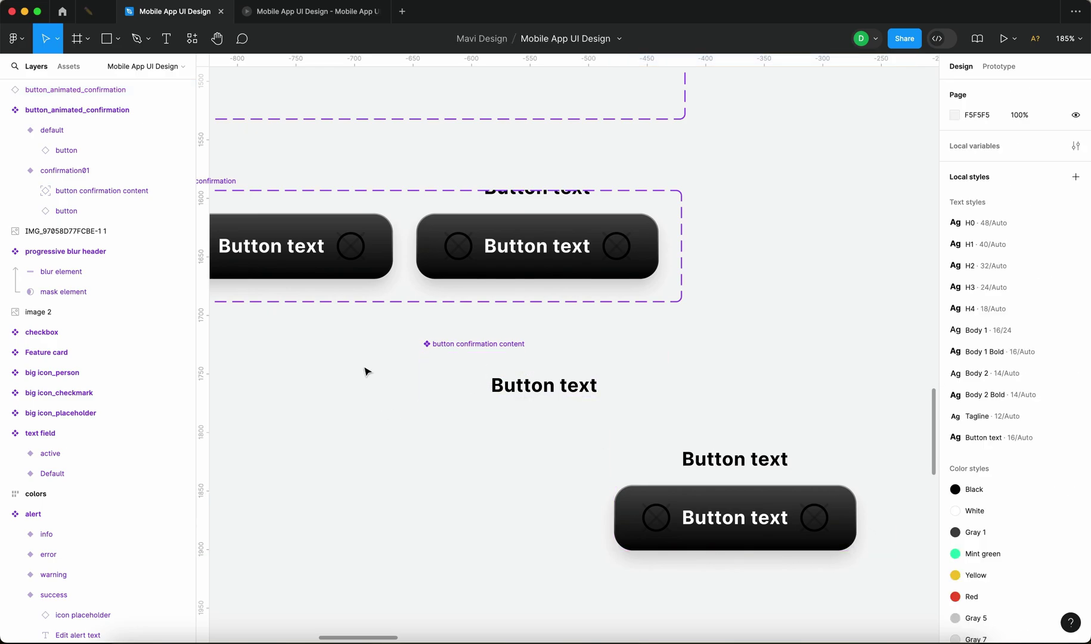
- Set the width of the button instances in the default and confirmation01 variants to Fill container
click(334, 262)
scroll(772, 525, right, 2)
click(706, 503)
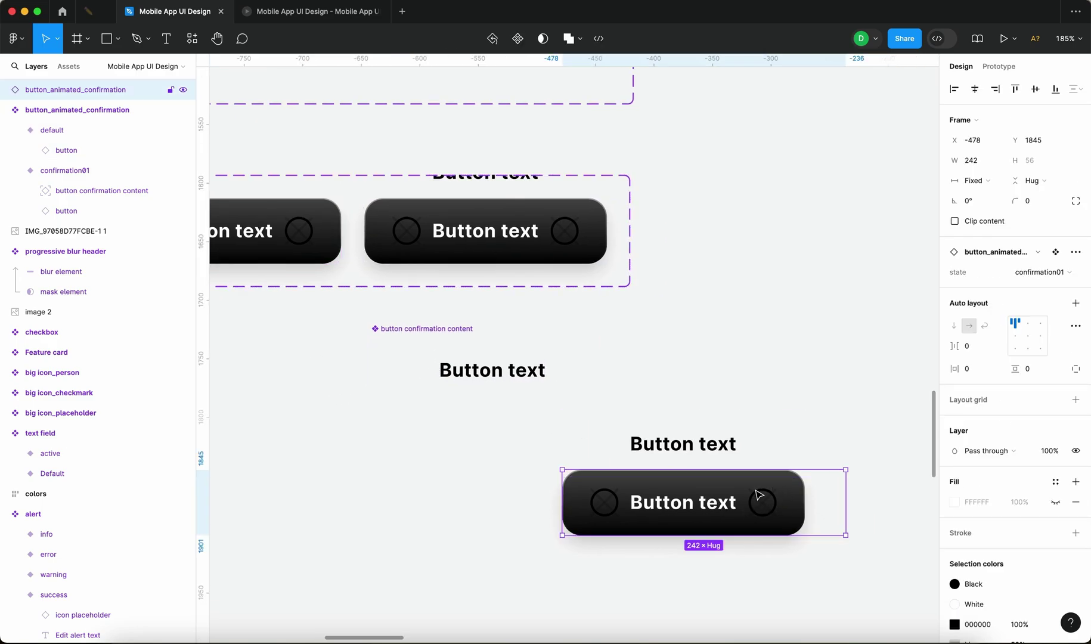
scroll(524, 334, left, 4)
double_click(446, 287)
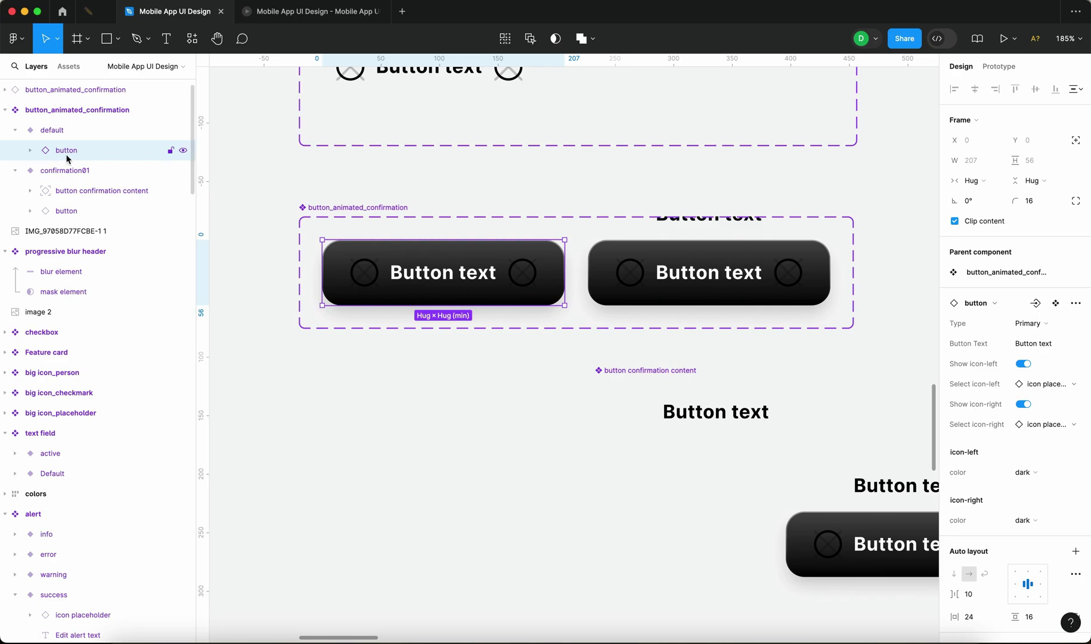
shift+click(70, 211)
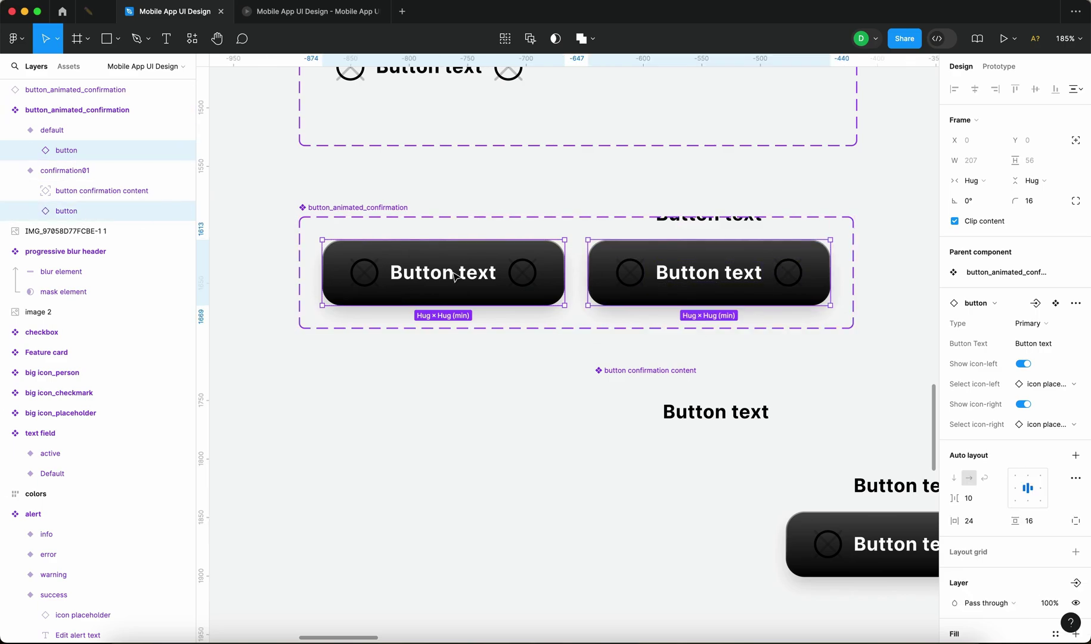
click(980, 182)
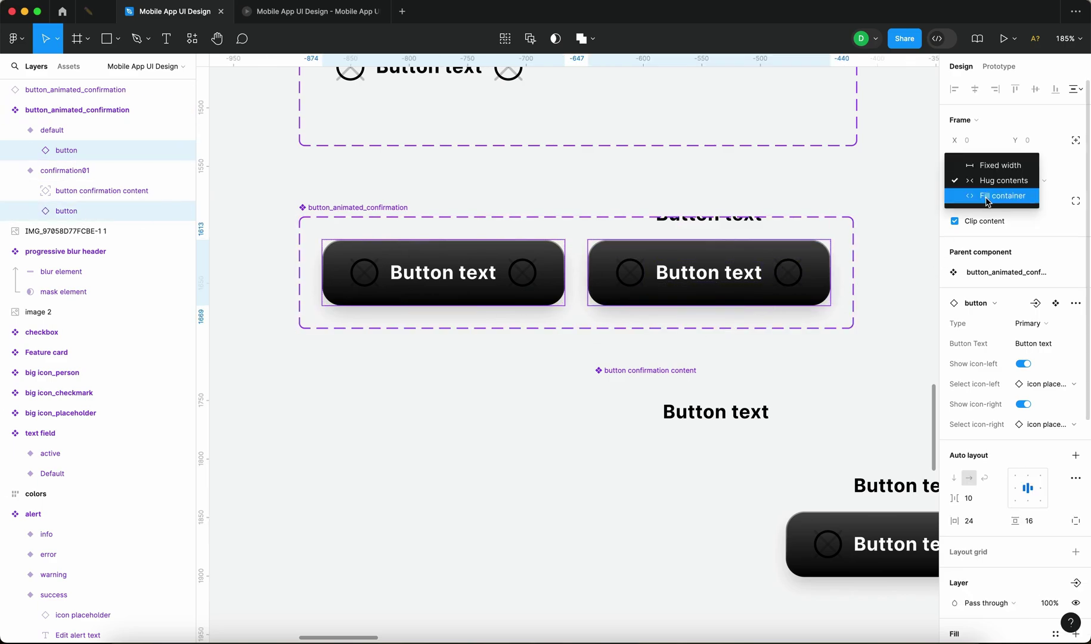
click(987, 196)
scroll(691, 258, right, 5)
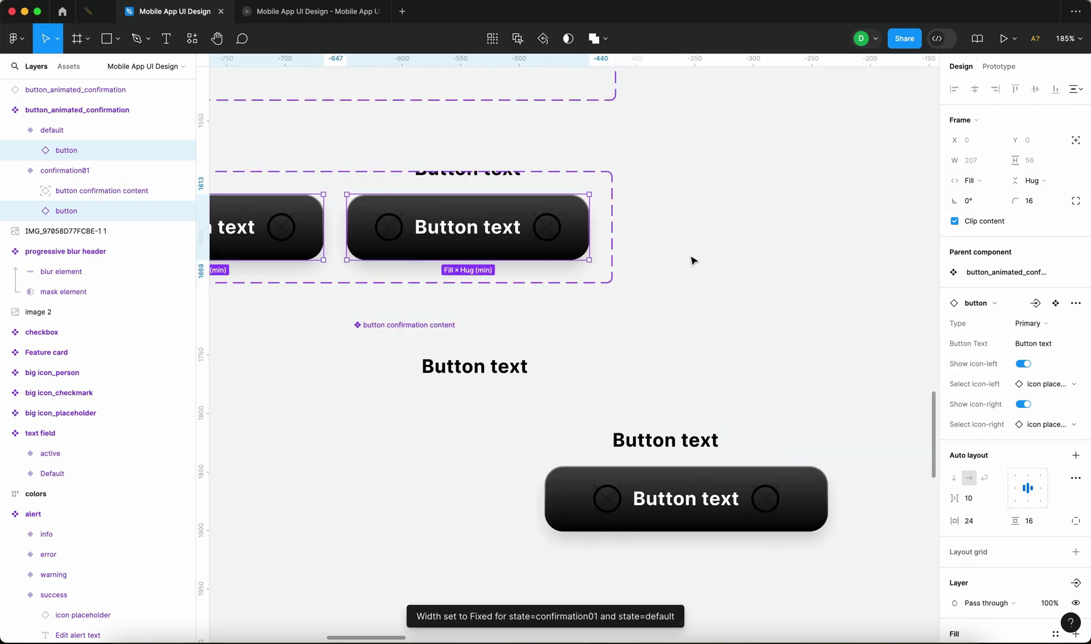
- Set the horizontal constraint of the nested button confirmation content in confirmation01 to Left and right
scroll(780, 295, left, 2)
click(603, 223)
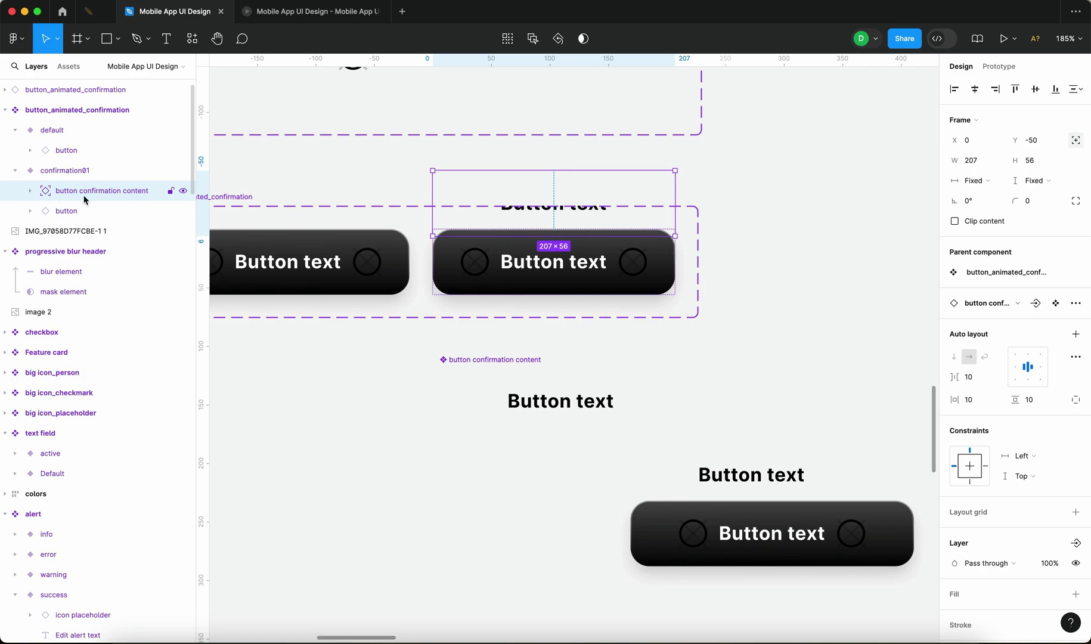
click(988, 181)
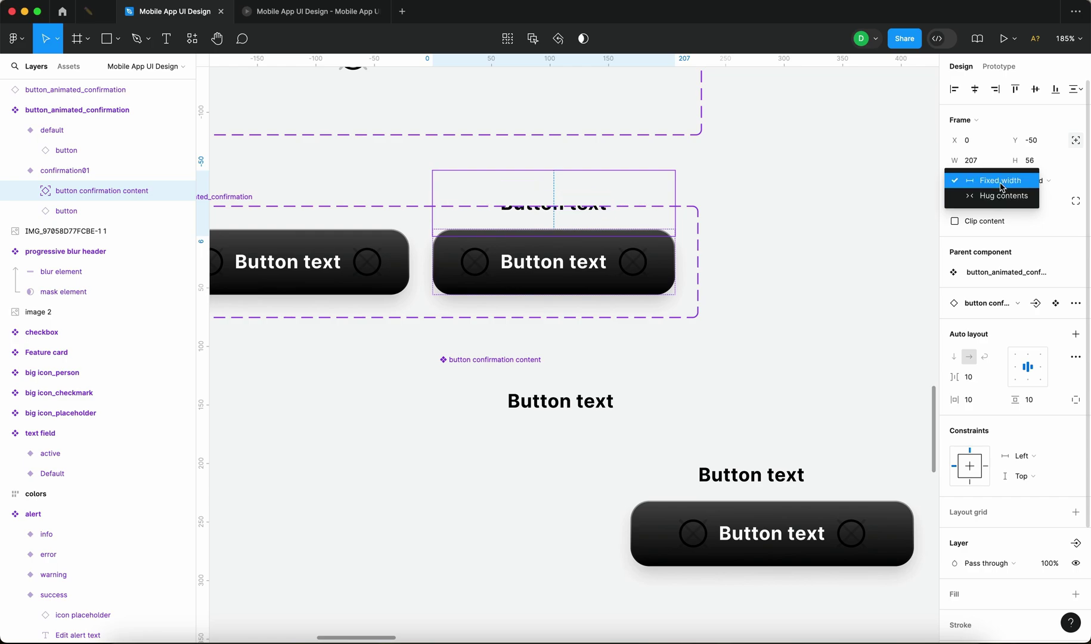
click(999, 184)
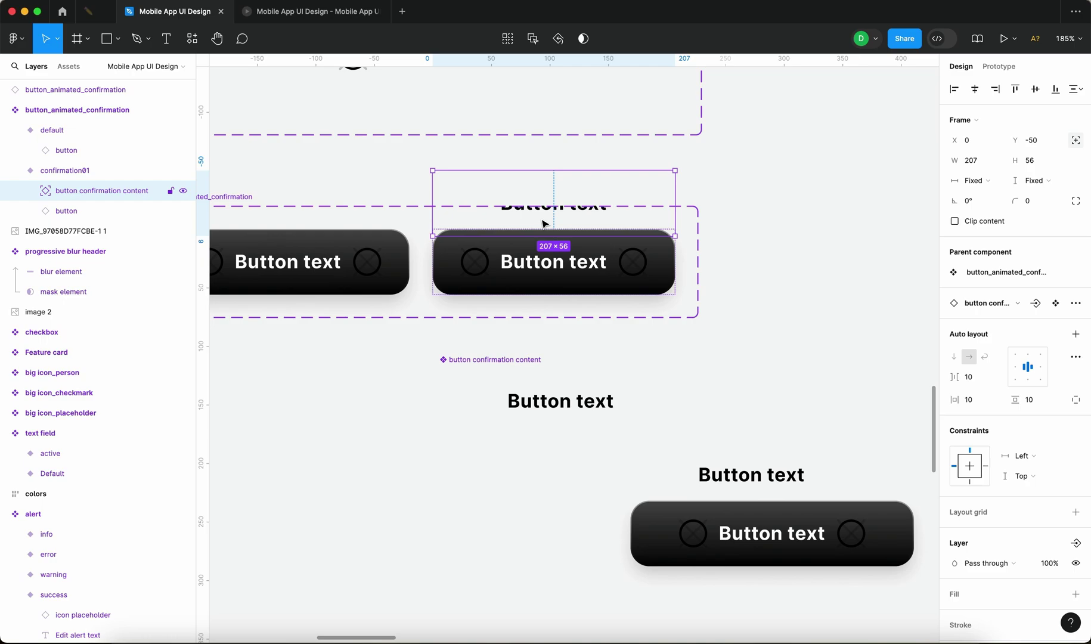
click(1021, 455)
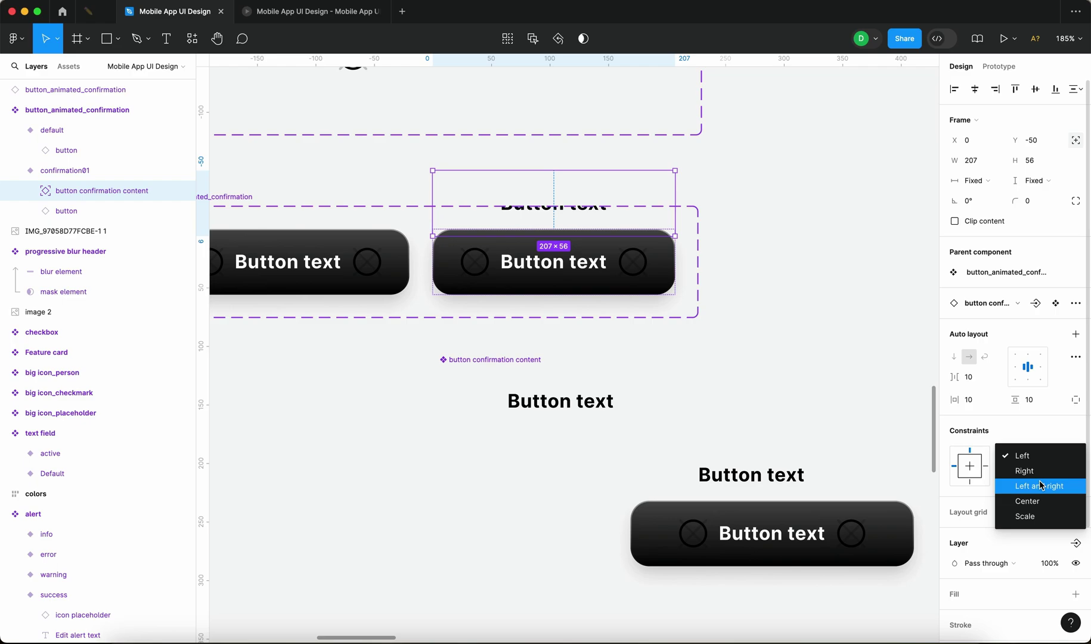
click(1041, 485)
- Test the stretching by resizing the test instance to 281 wide, inspecting its nested layers, and narrowing it to 258
click(890, 533)
mouse_move(890, 533)
mouse_down()
mouse_move(746, 518)
mouse_move(886, 514)
mouse_up()
click(6, 90)
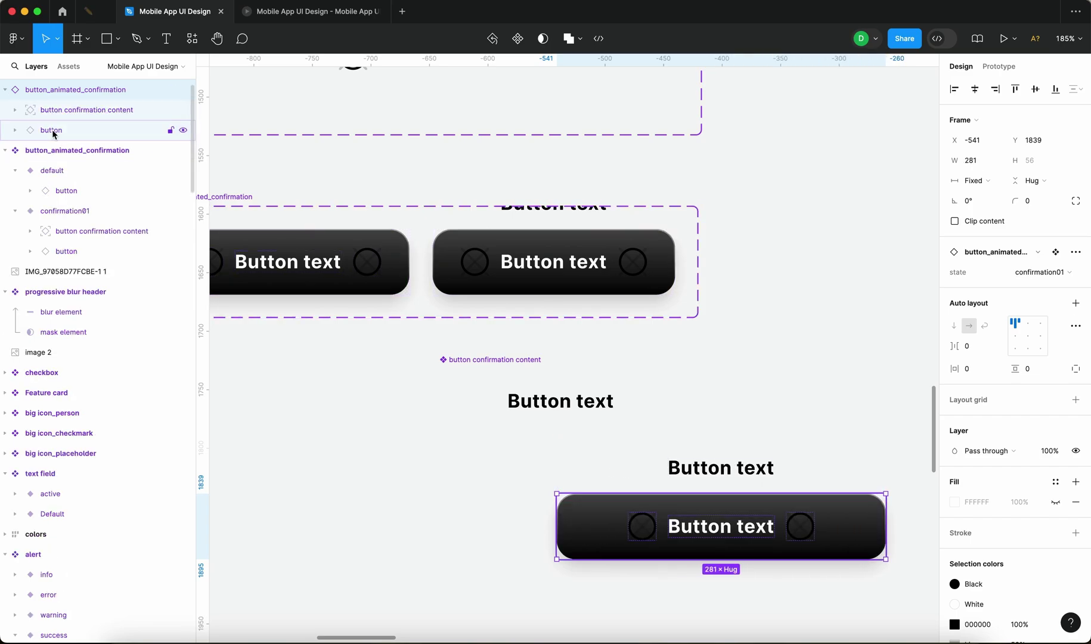
click(52, 131)
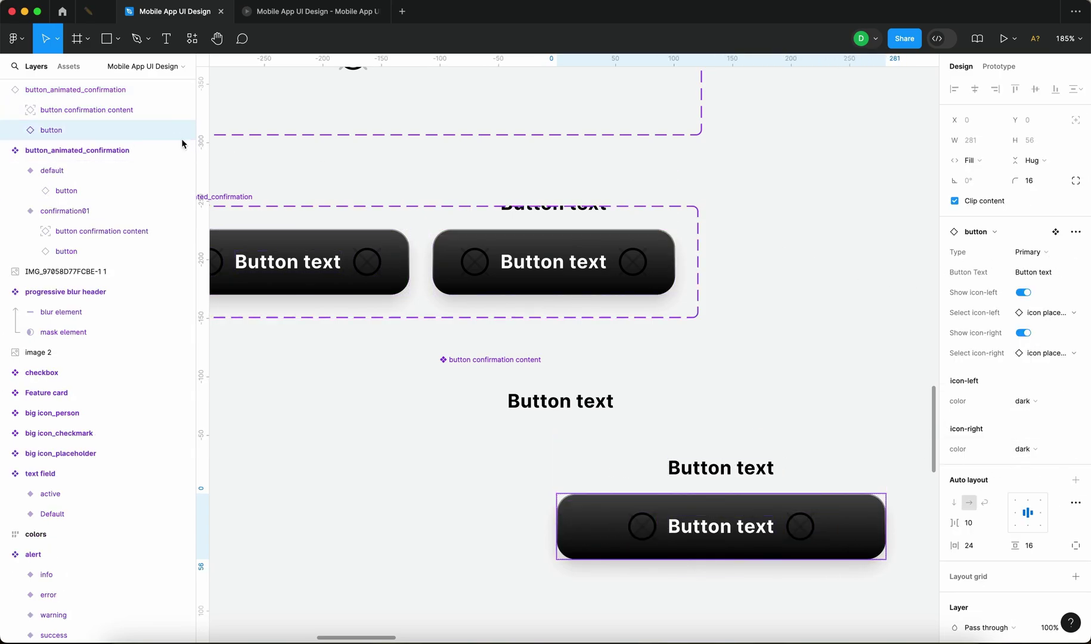
click(126, 90)
click(743, 452)
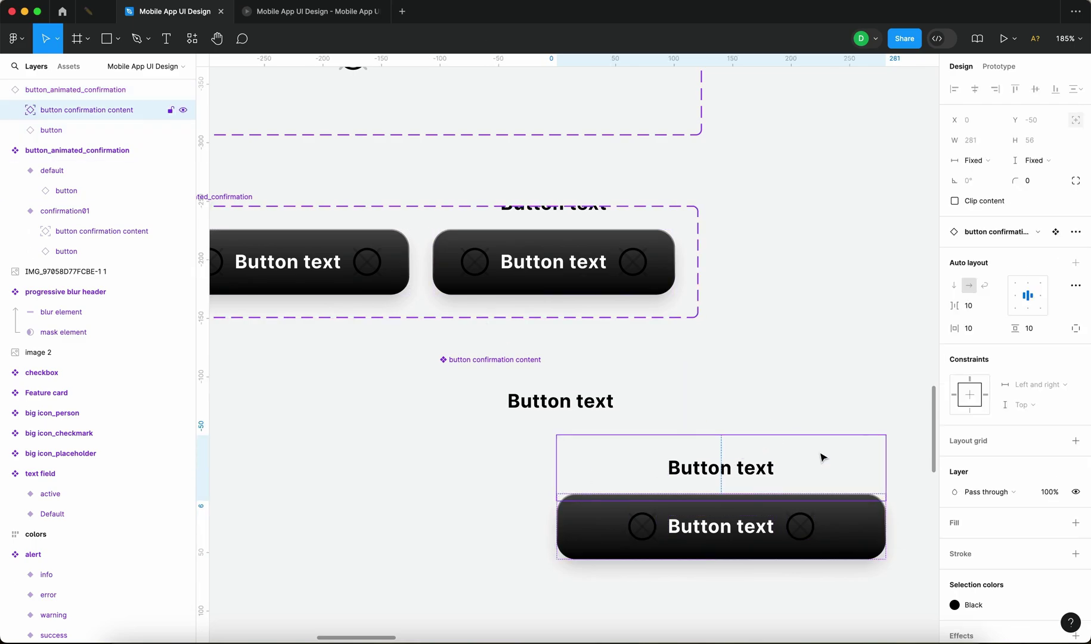
key(Escape)
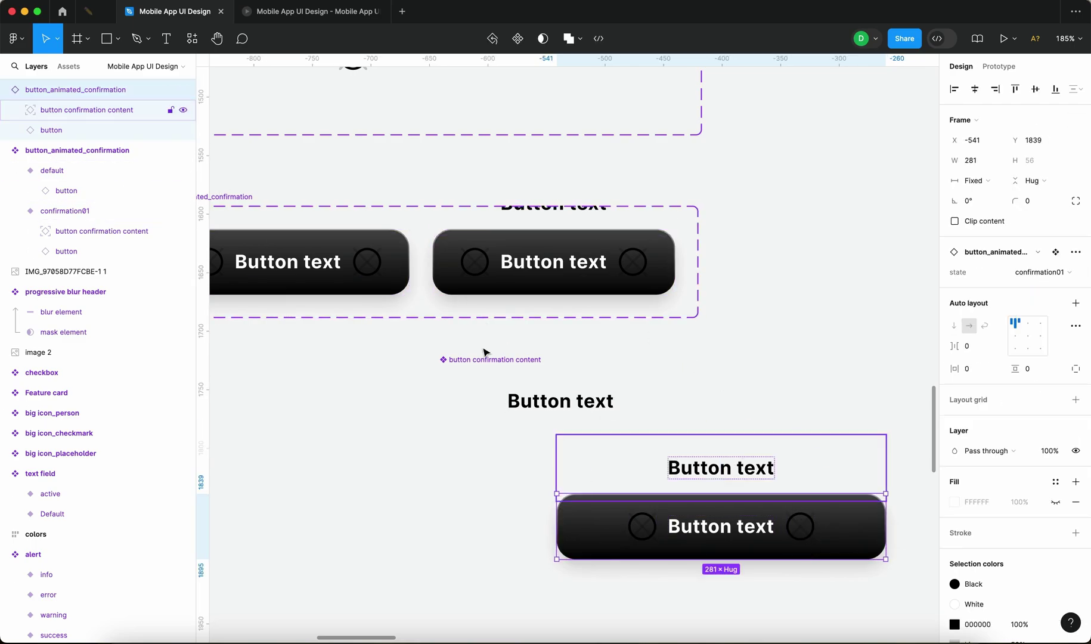
drag(884, 511, 859, 518)
click(801, 470)
- Give the main button confirmation content component a 000000 fill at 10% opacity
click(599, 404)
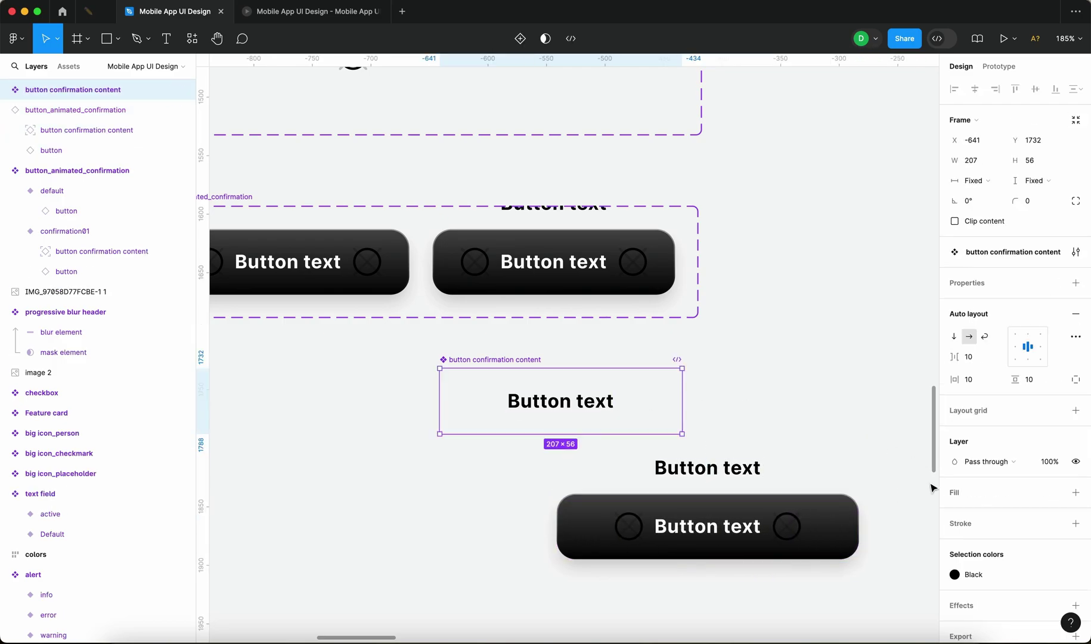
scroll(933, 485, down, 3)
click(1075, 493)
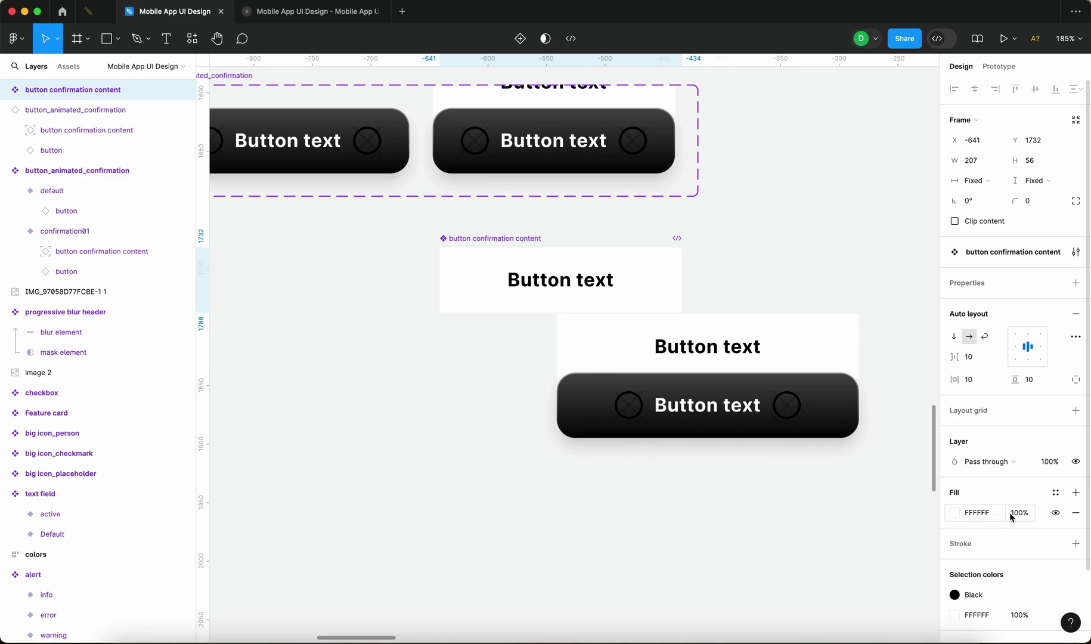
text(0)
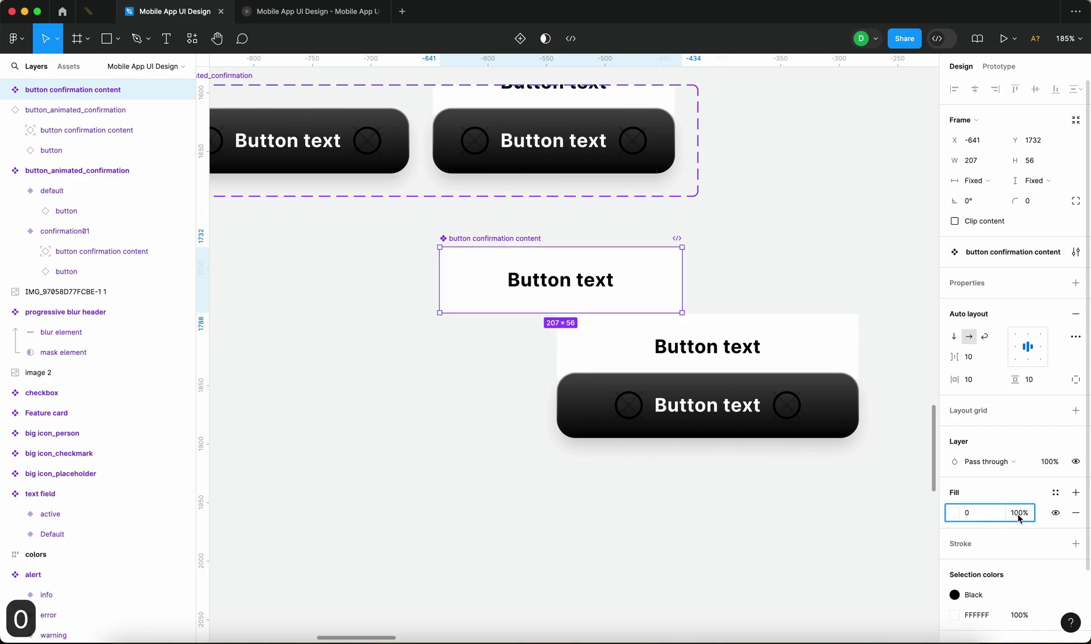
click(1019, 515)
text(10)
key(Return)
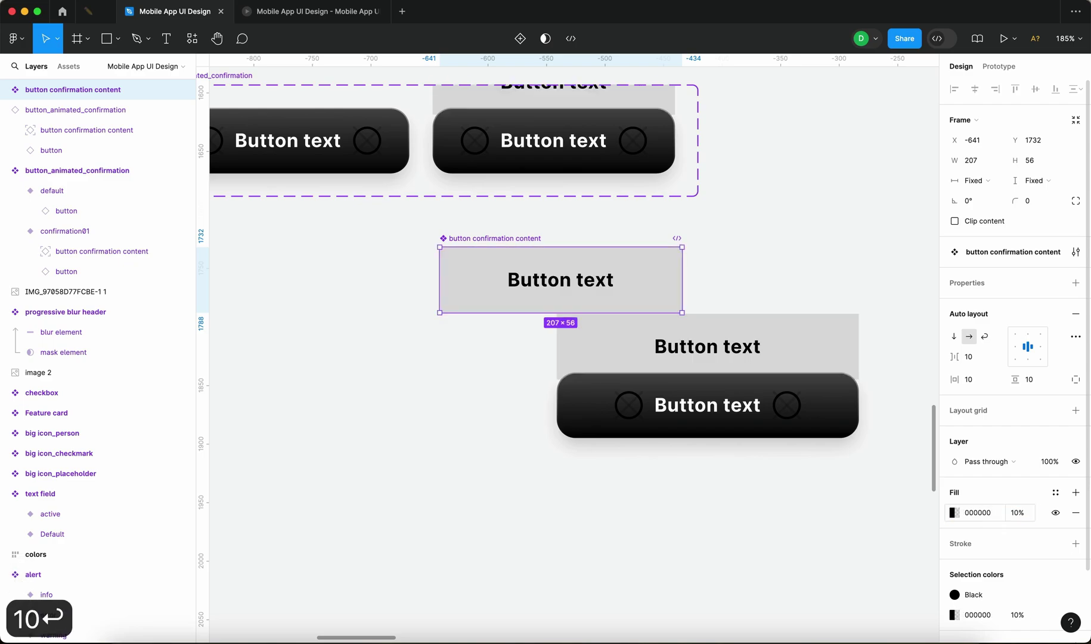
- Move the test instance farther below the button confirmation content component, to about X -508, Y 1889
click(767, 514)
scroll(767, 515, up, 2)
drag(744, 478, 783, 536)
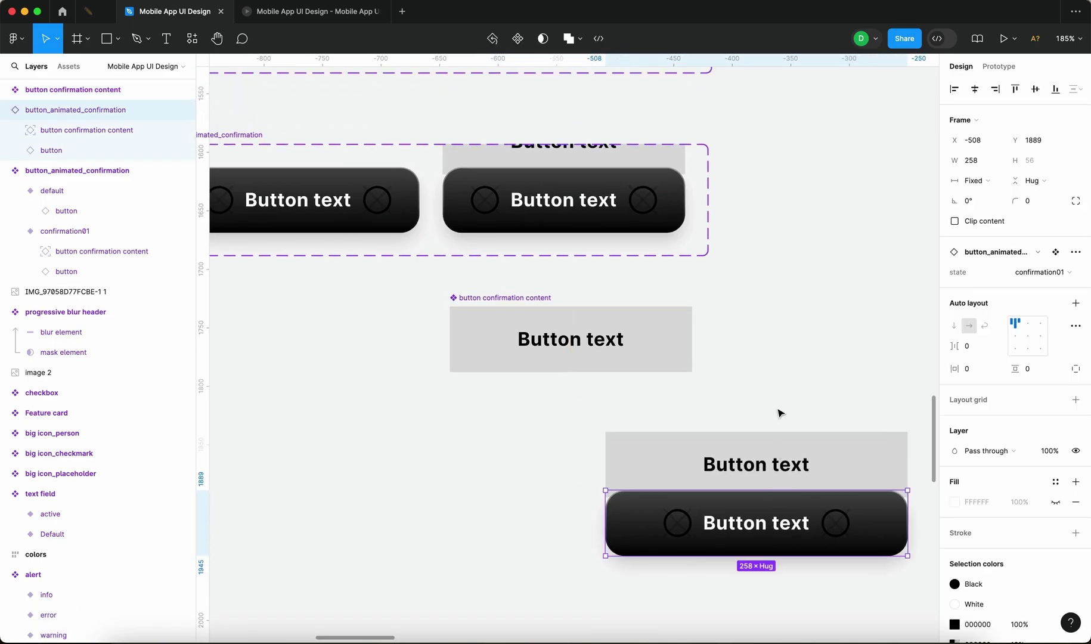
- Add a new variant based on confirmation01 and name its state confirmation02
click(756, 351)
scroll(731, 280, up, 3)
click(684, 250)
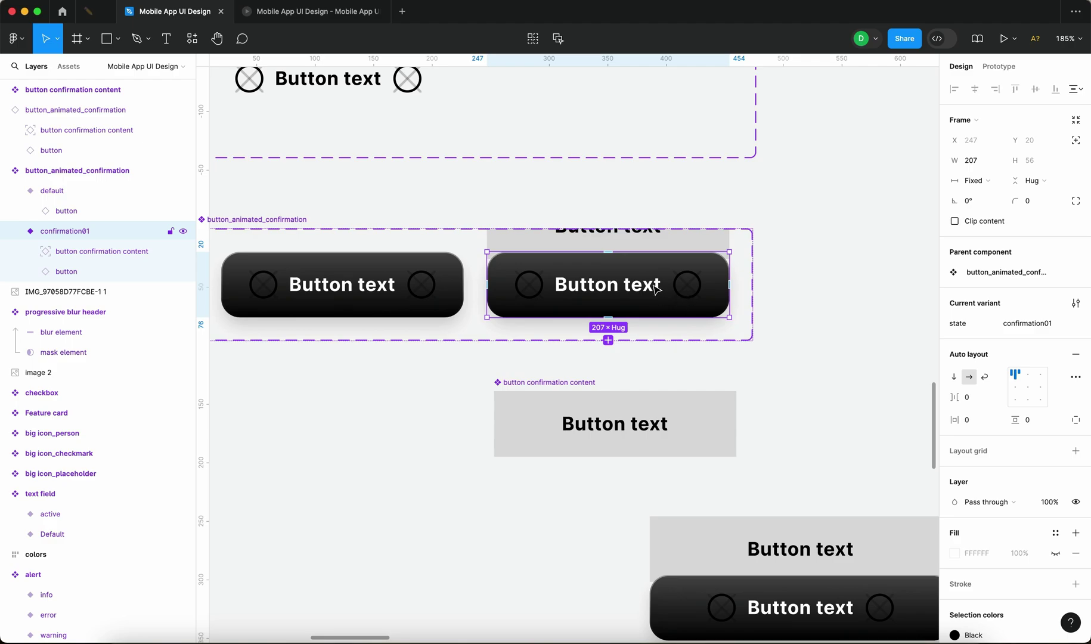
click(608, 340)
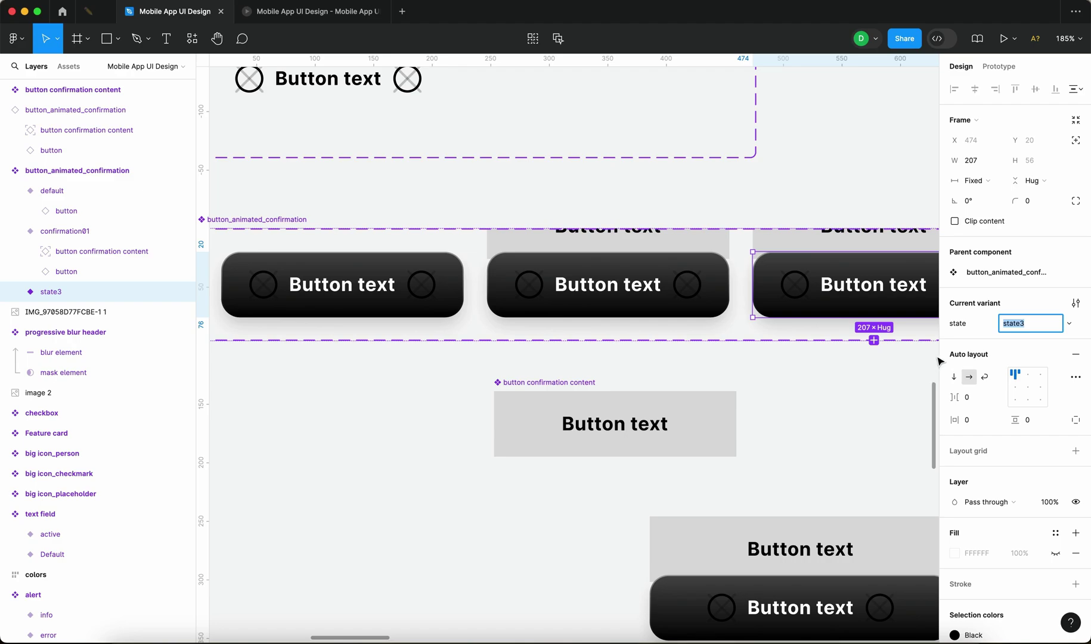
text(confri)
key(BackSpace)
key(BackSpace)
text(irmation02)
key(Return)
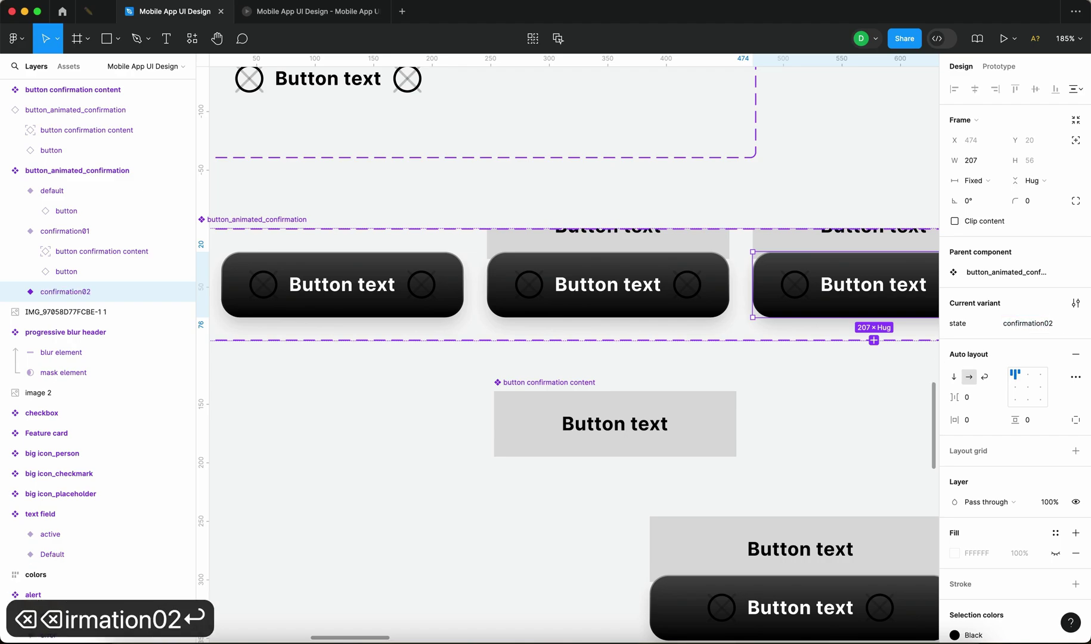
- Make the button_animated_confirmation component set taller, move the button confirmation content component below it, and shift the variants down inside the set
click(753, 439)
scroll(753, 439, right, 3)
click(603, 249)
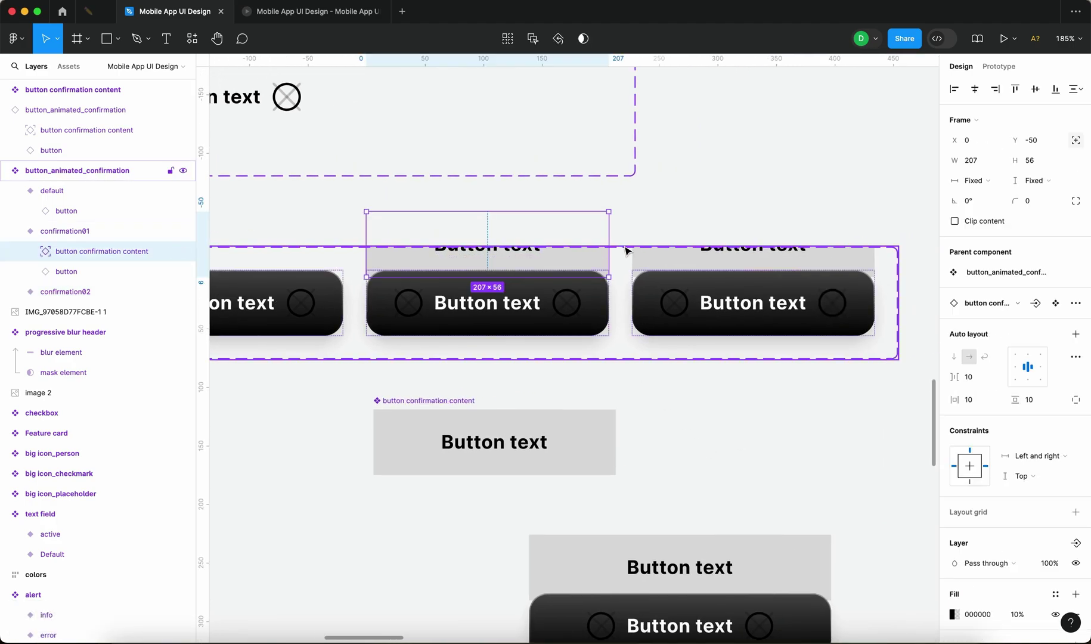
click(672, 361)
drag(673, 368, 671, 412)
drag(440, 422, 374, 514)
click(626, 407)
drag(627, 407, 624, 442)
click(818, 199)
scroll(818, 199, down, 3)
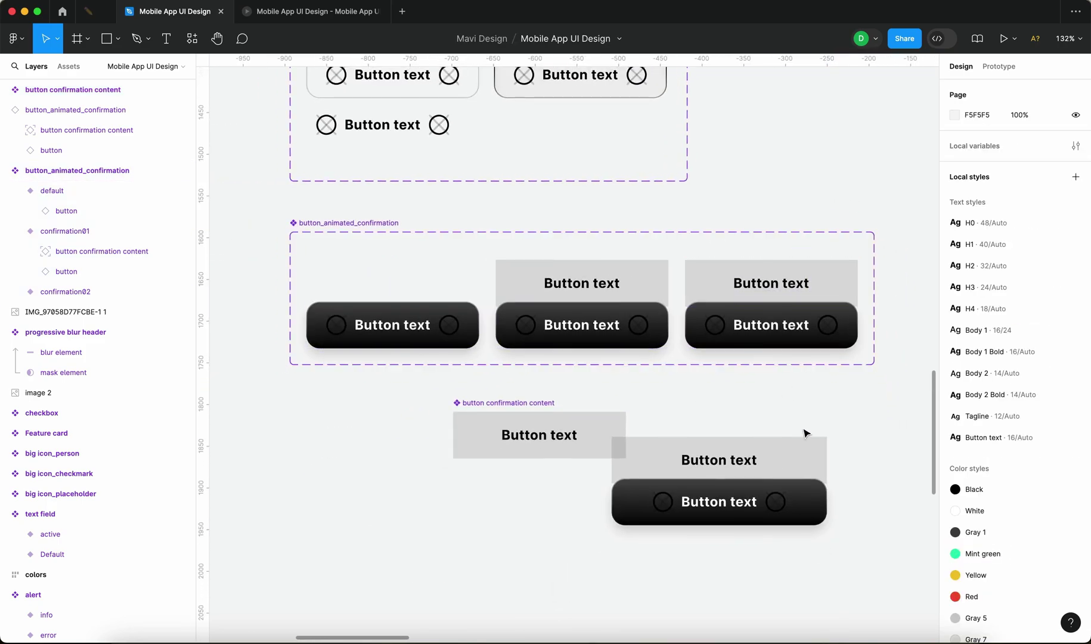
- Raise the nested button confirmation content in the confirmation02 variant to Y -66
click(735, 316)
scroll(715, 312, up, 5)
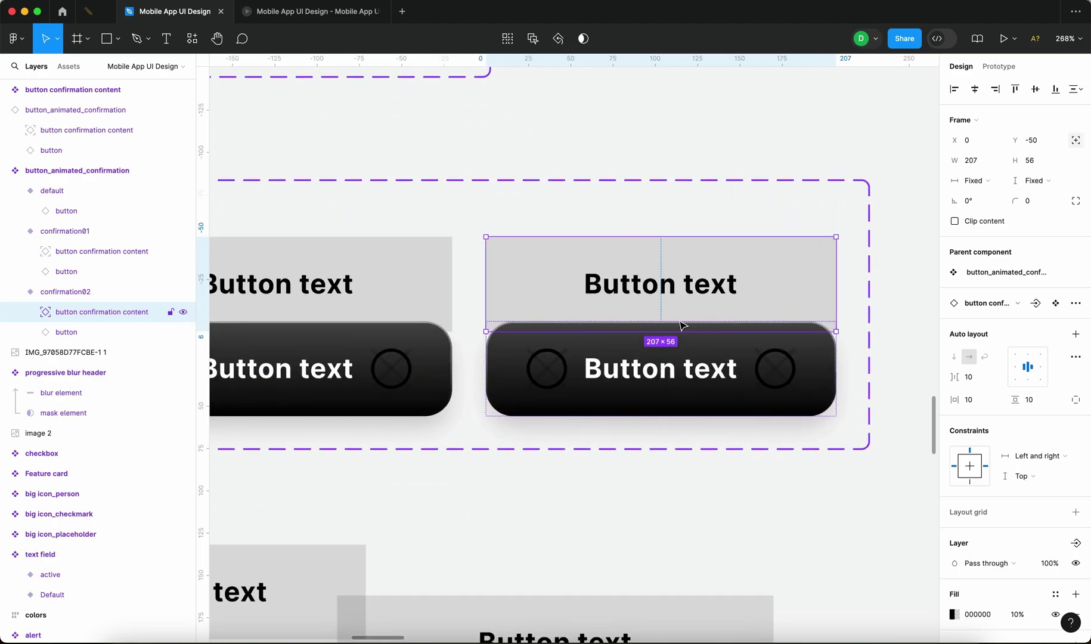
scroll(606, 352, left, 3)
key(shift+Up)
key(Down)
key(Down)
key(Down)
key(Down)
key(Down)
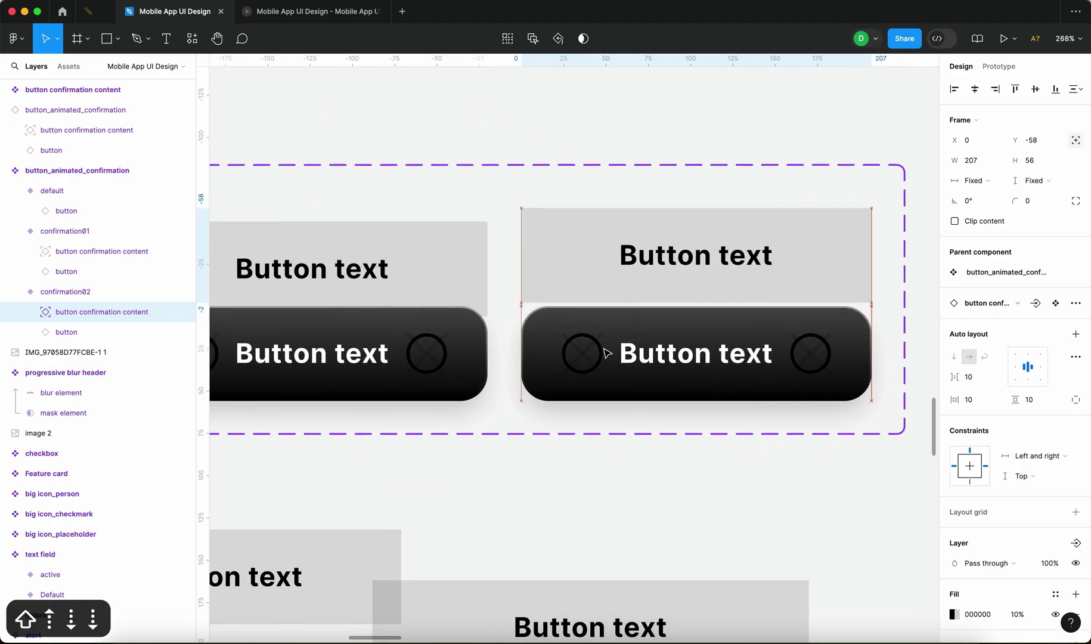
key(shift+Up)
key(shift+Up)
key(shift+Down)
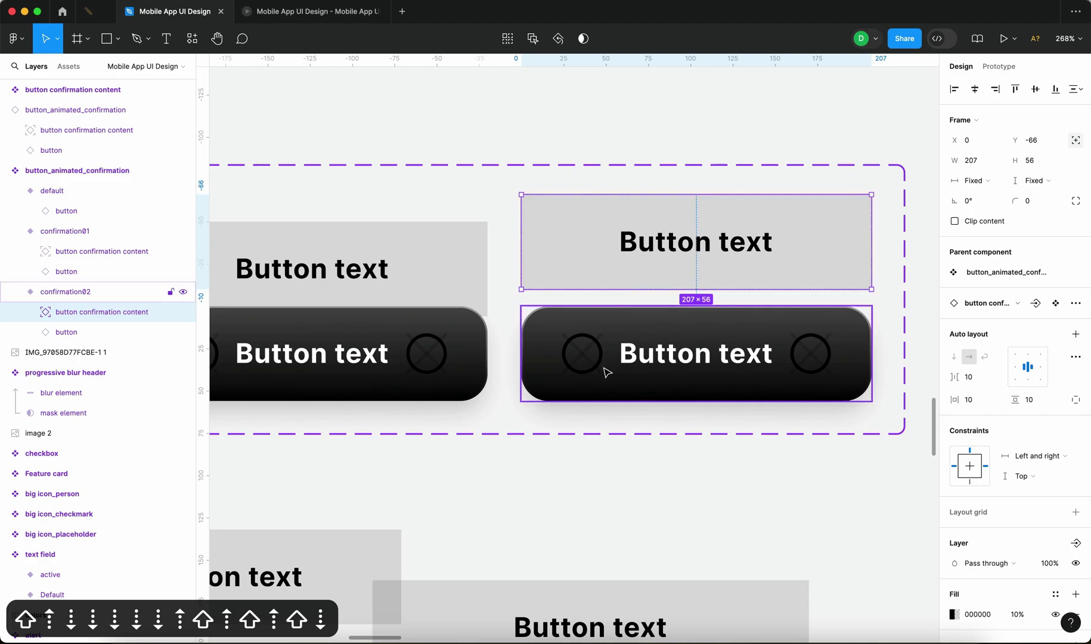
- Move the test instance clear of the confirmation content component and set the layer opacity of confirmation02's nested content to 0%
scroll(605, 449, down, 4)
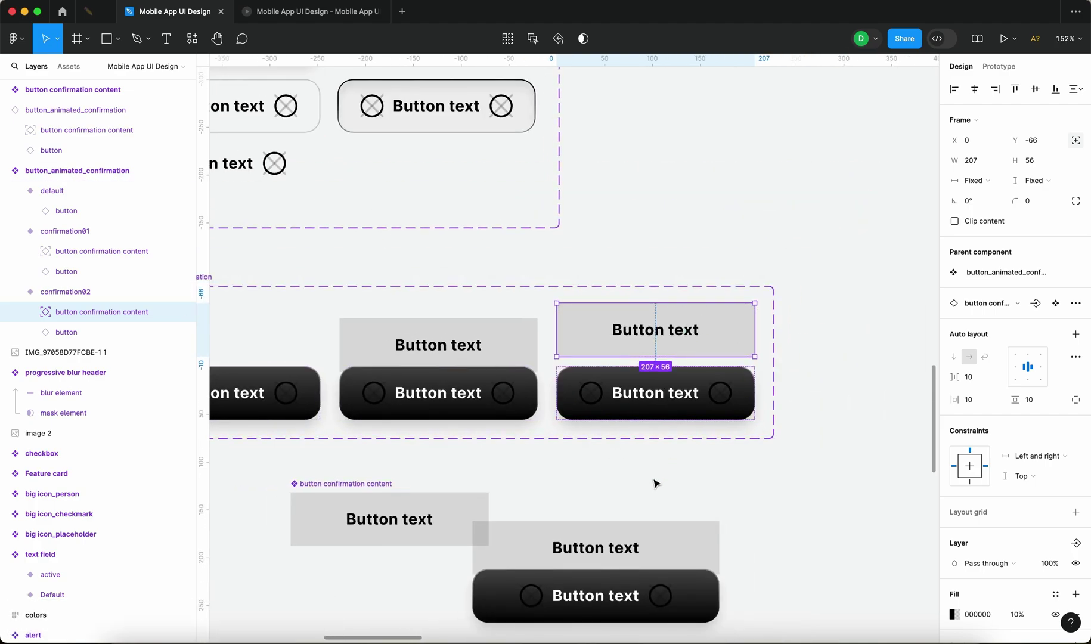
drag(579, 606, 621, 592)
click(733, 348)
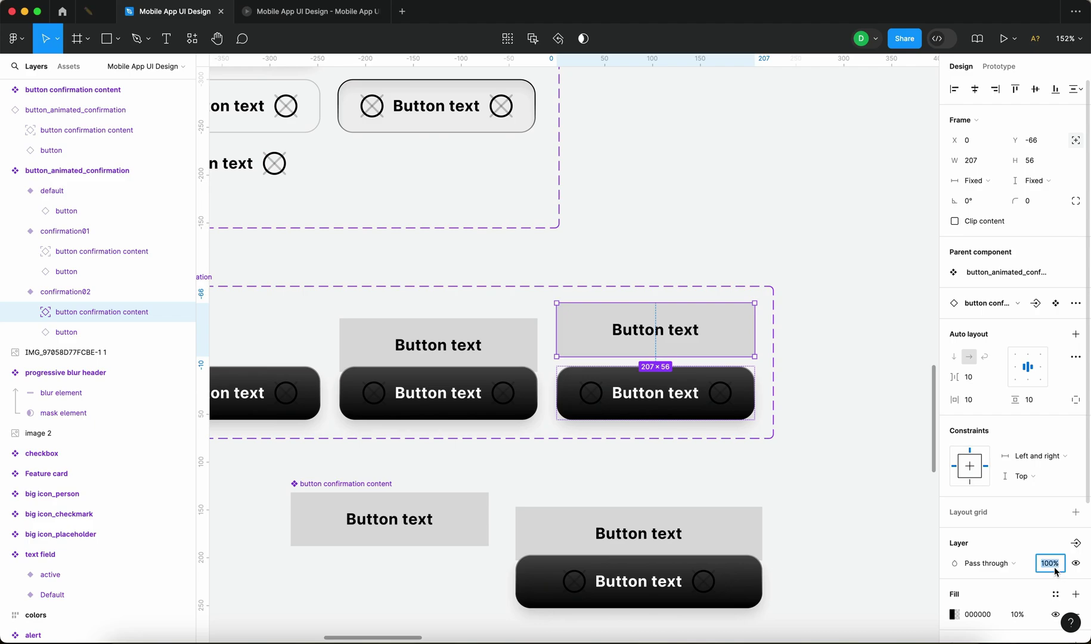
text(0)
key(Return)
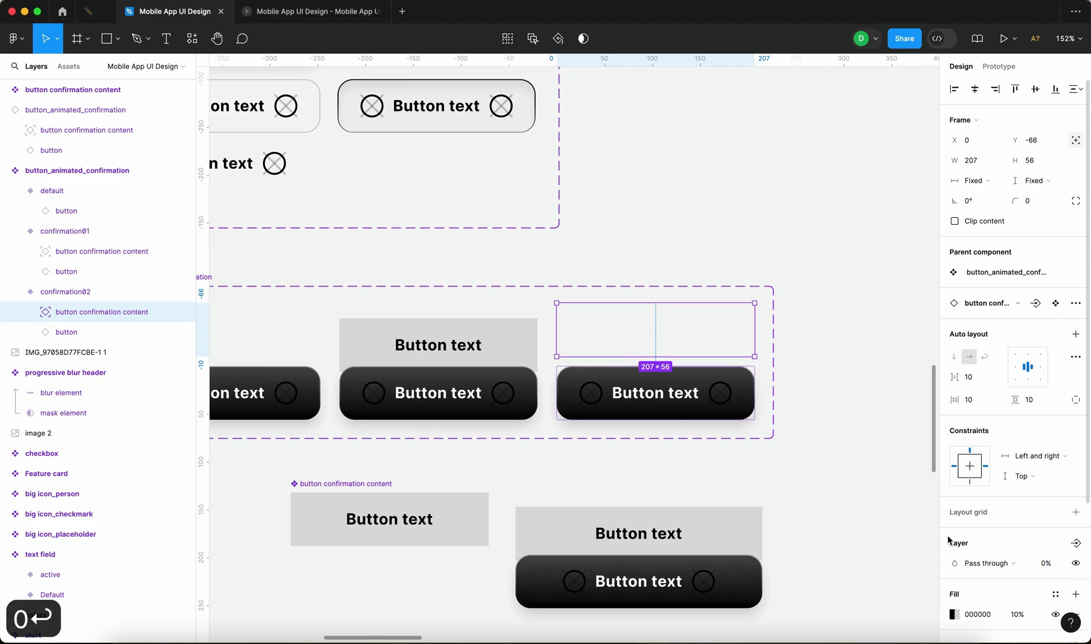
- Align the nested button confirmation content in confirmation01 to the bottom of the variant, behind the button
click(483, 356)
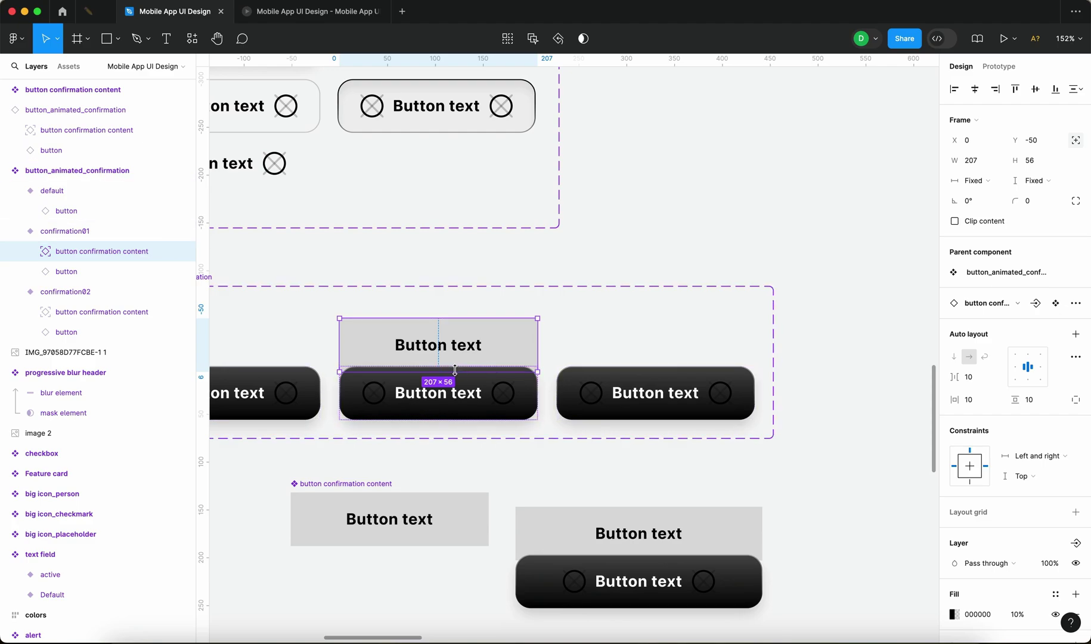
scroll(393, 354, left, 3)
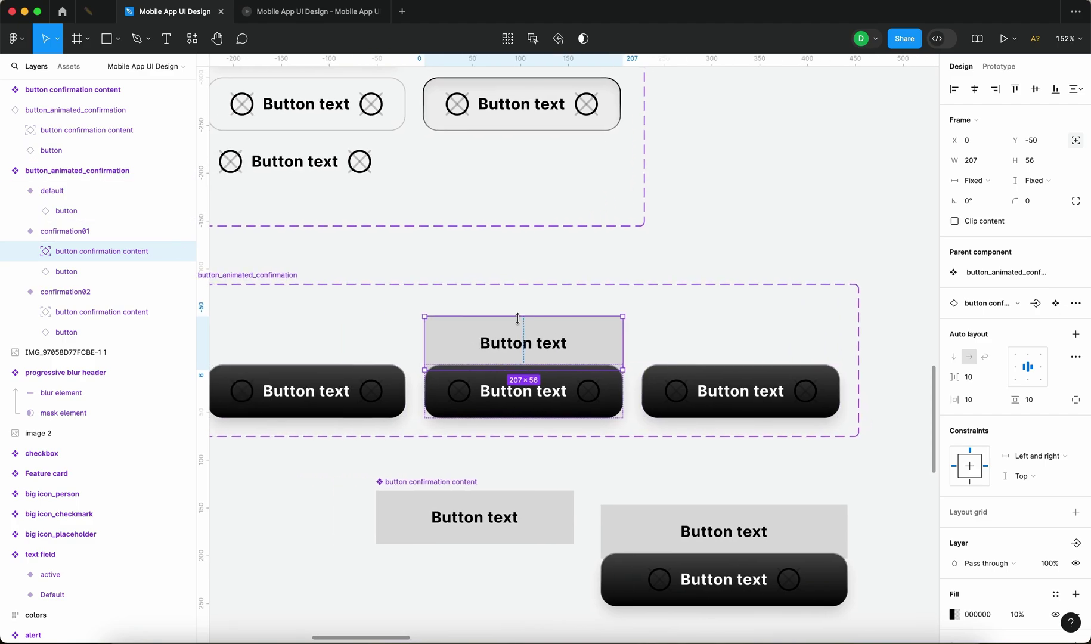
key(alt+s)
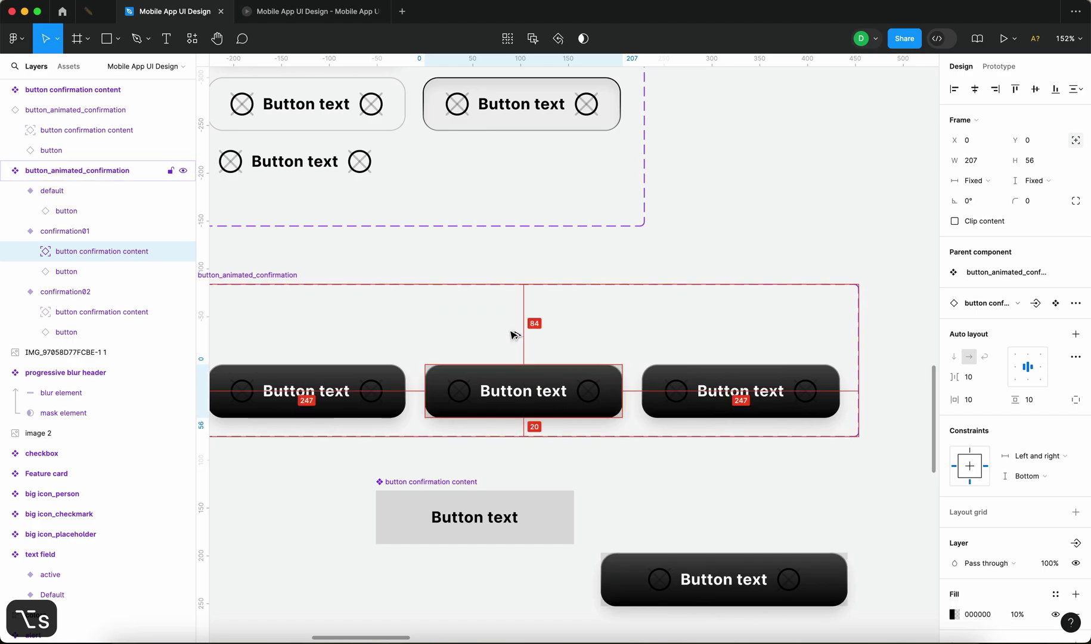
click(683, 461)
- Duplicate the test instance beside the original and switch the copy's state to confirmation02
click(590, 417)
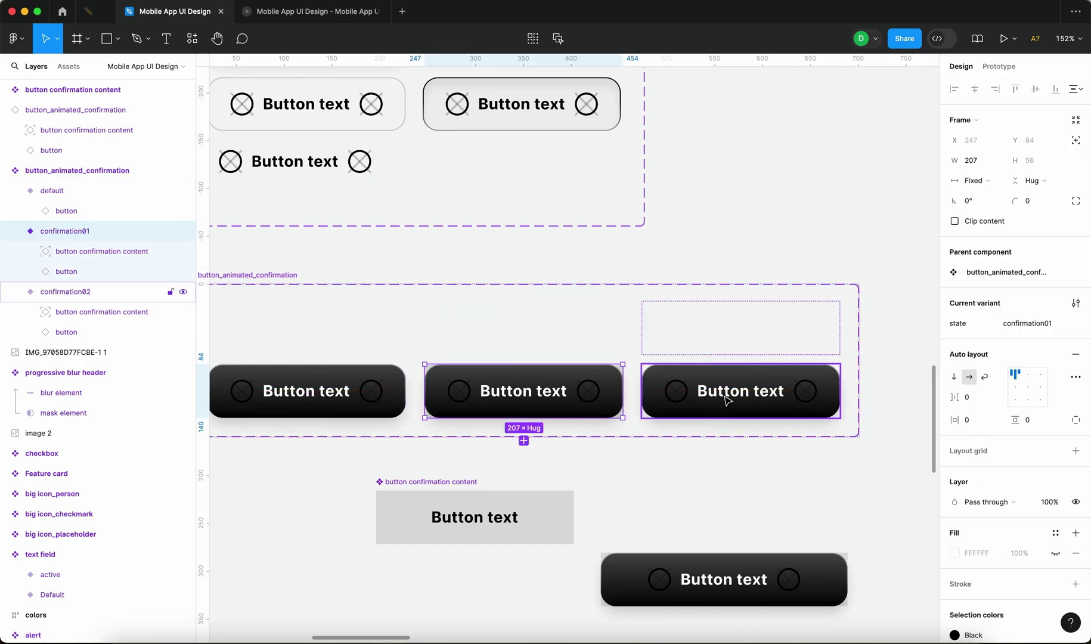
click(723, 390)
scroll(784, 488, down, 4)
scroll(784, 487, right, 5)
click(606, 452)
drag(607, 452, 877, 458)
click(1039, 272)
click(1028, 287)
- Select the nested button confirmation content inside the confirmation02 test instance to inspect its placement
click(855, 361)
click(807, 456)
double_click(785, 394)
scroll(765, 362, right, 4)
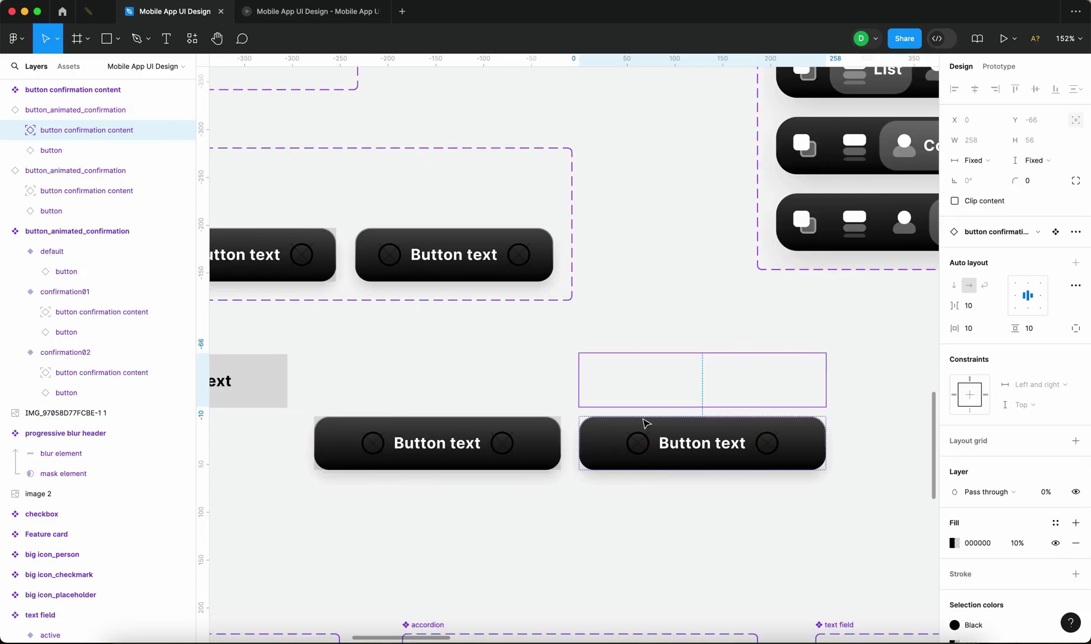
scroll(635, 340, left, 5)
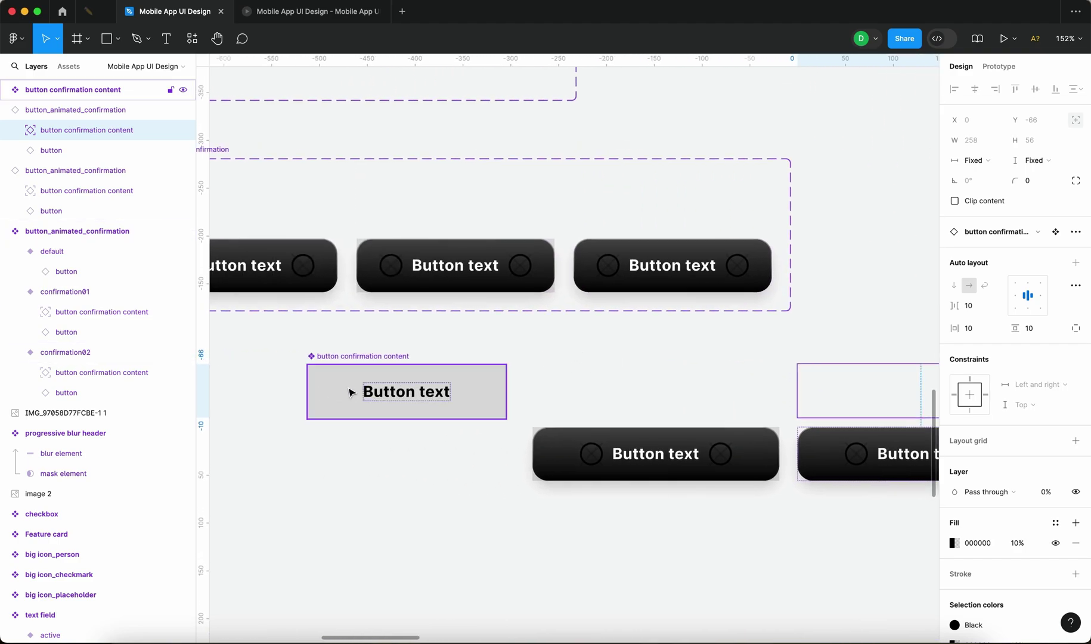
- Add a prototype connection from the confirmation01 variant to the confirmation02 variant of button_animated_confirmation
scroll(682, 382, right, 6)
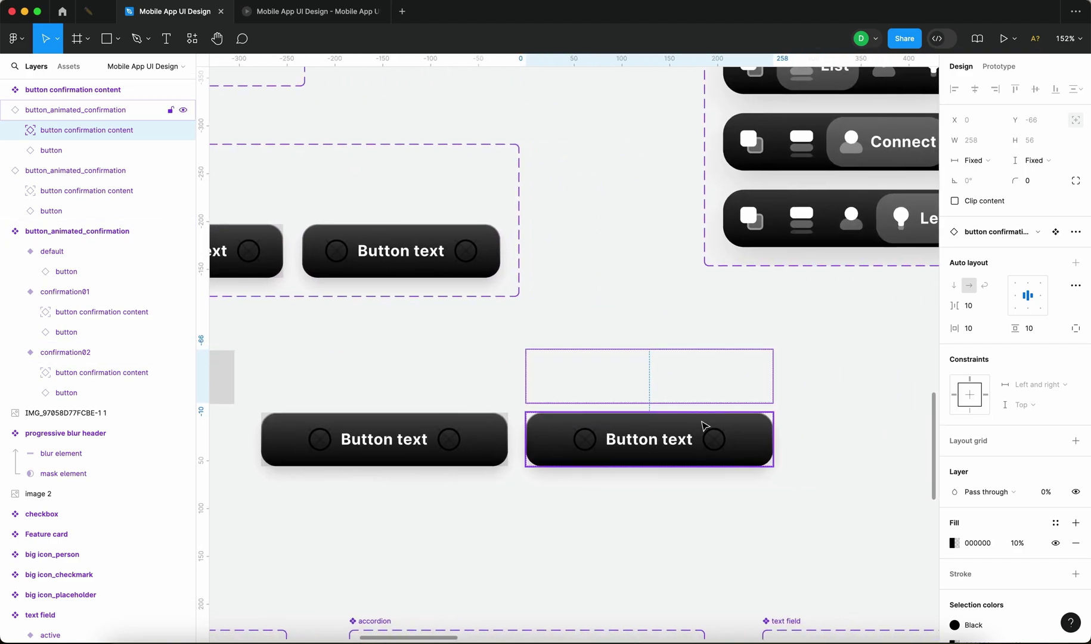
click(666, 525)
scroll(592, 458, down, 5)
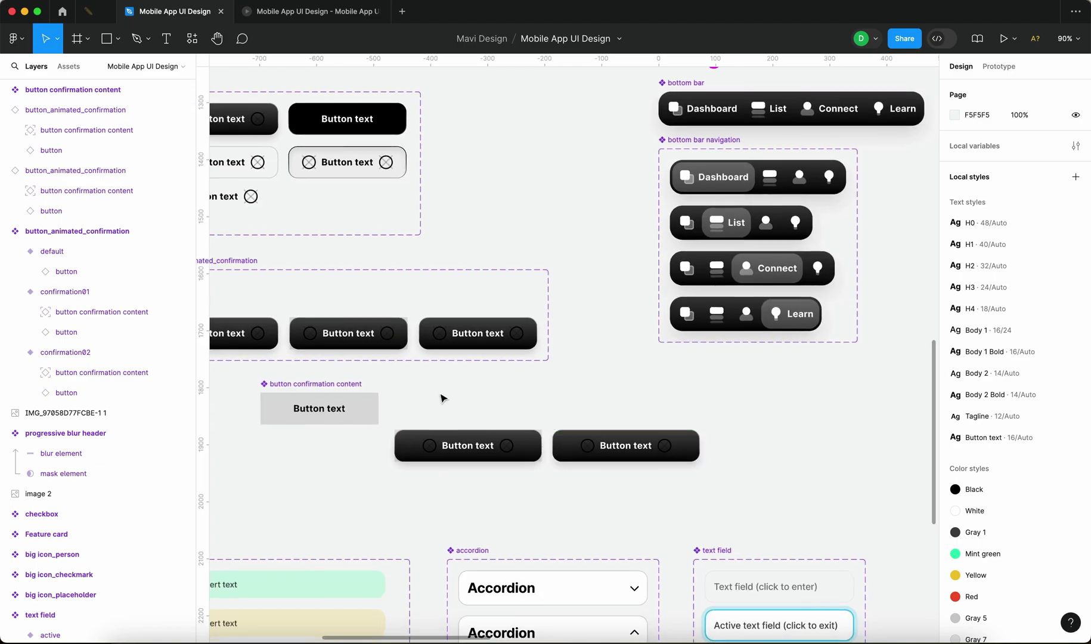
scroll(592, 395, up, 5)
click(530, 360)
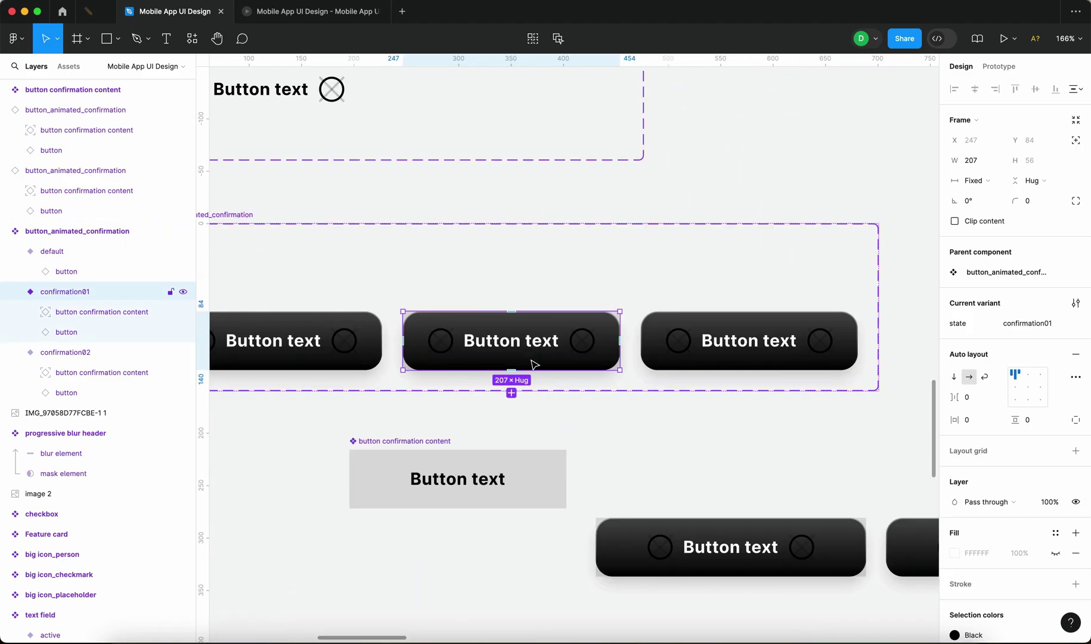
scroll(541, 360, down, 3)
drag(648, 419, 719, 416)
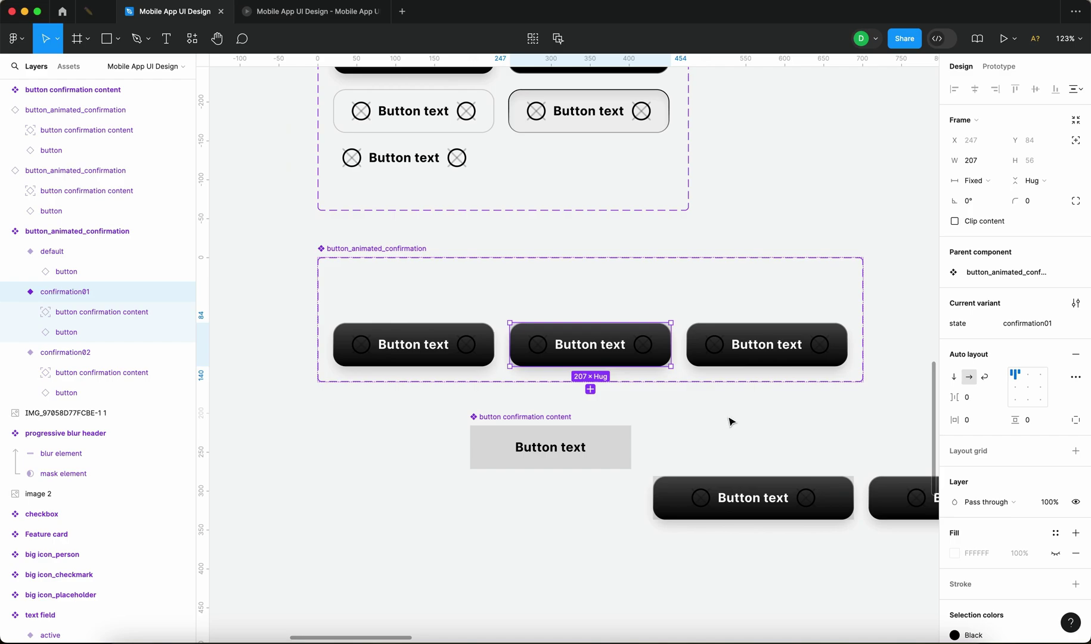
scroll(632, 361, right, 2)
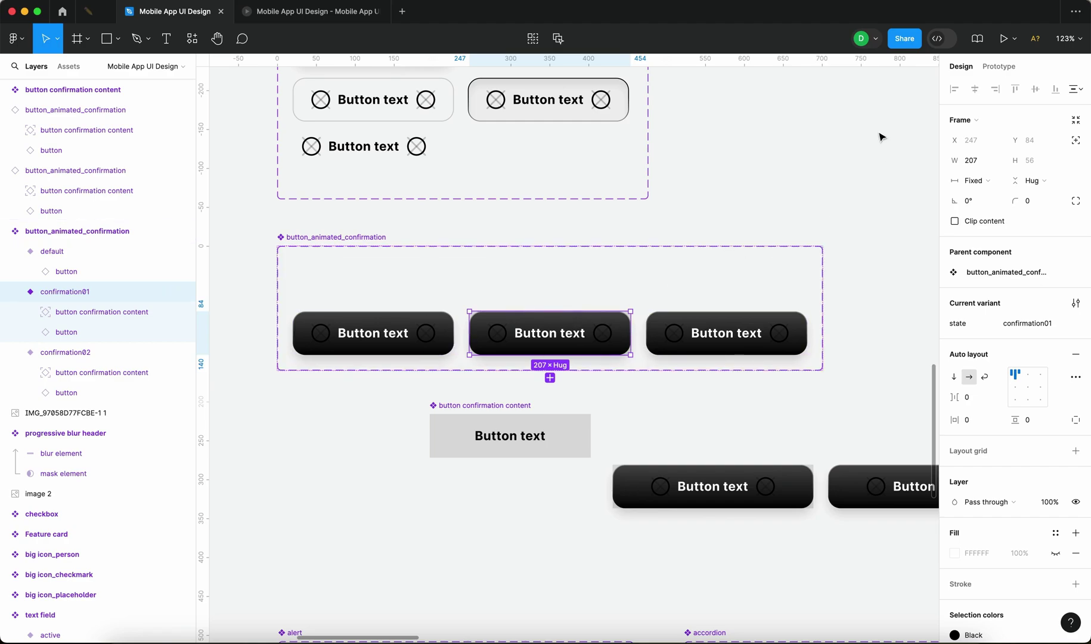
click(1012, 71)
scroll(633, 339, up, 3)
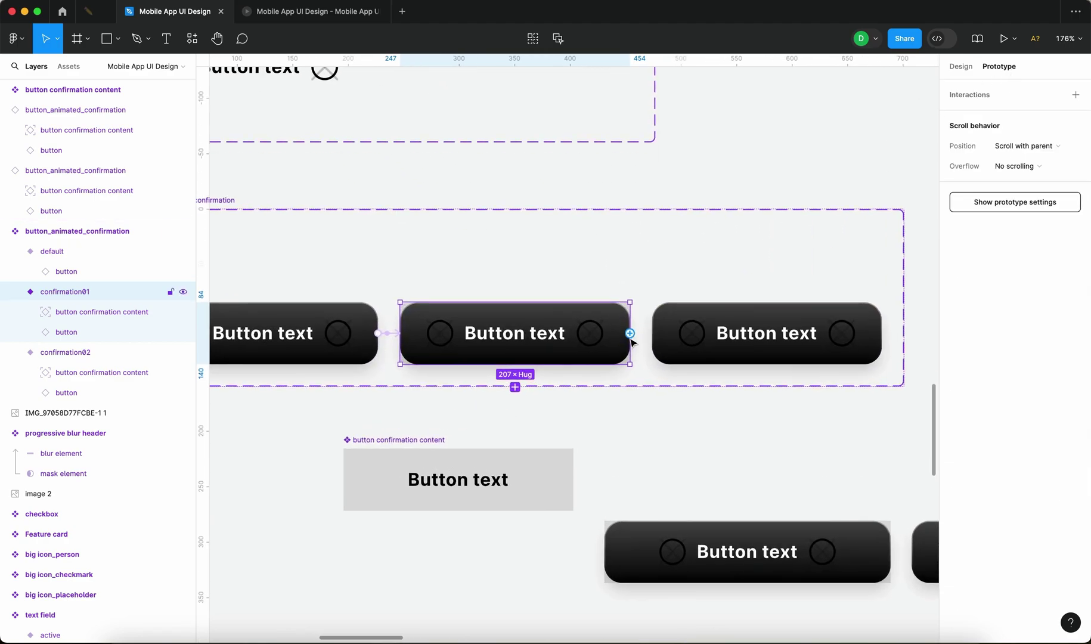
drag(656, 338, 662, 340)
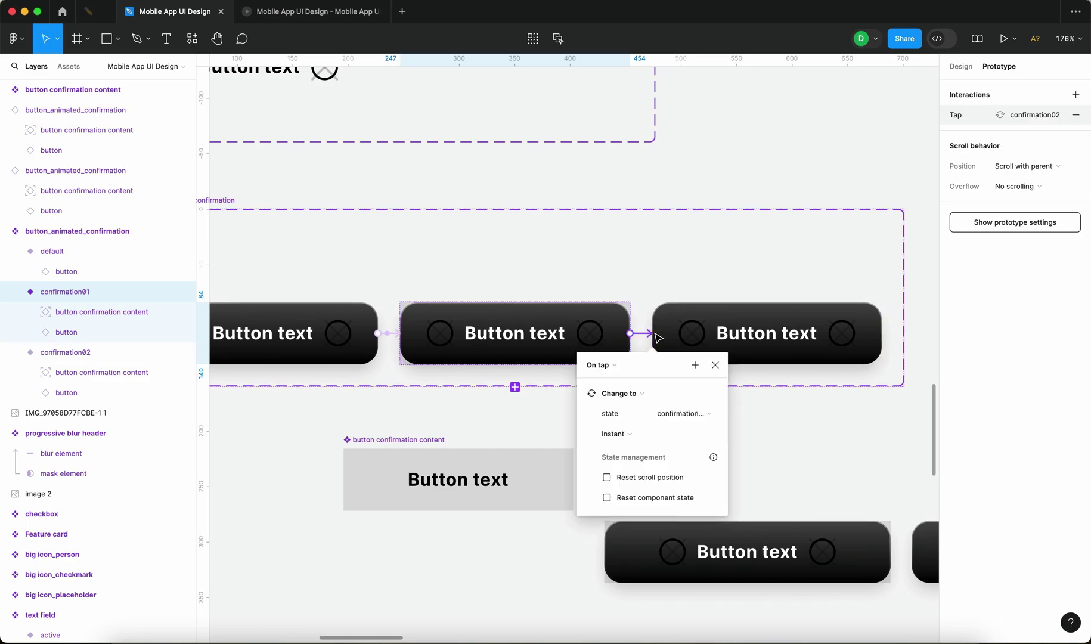
- Set the trigger of confirmation01's interaction to After delay with a 1 ms delay
scroll(480, 385, right, 2)
scroll(480, 385, down, 2)
click(558, 320)
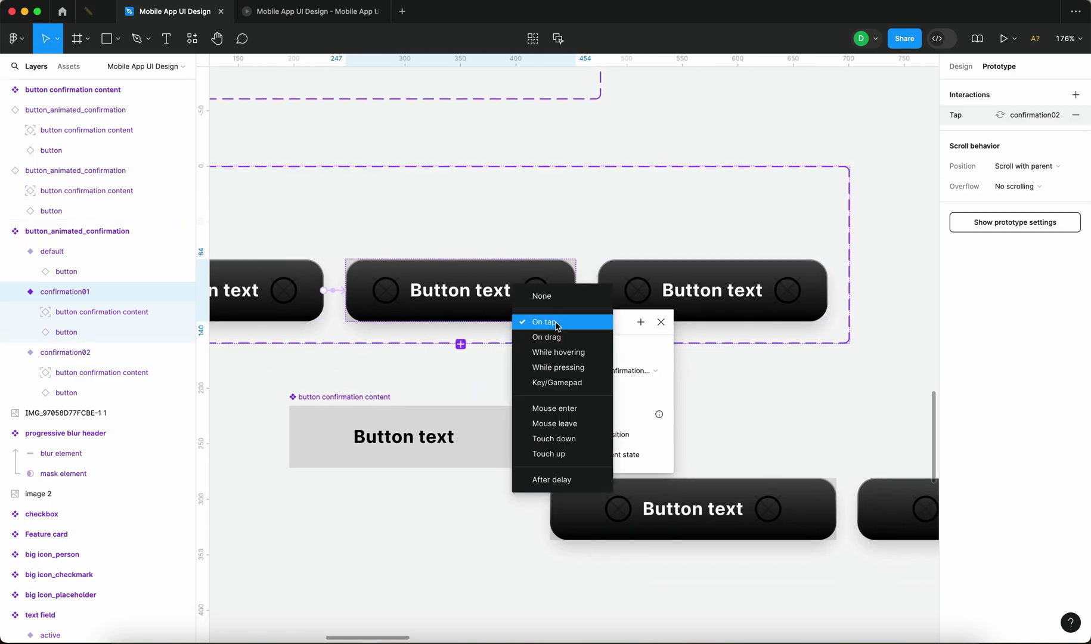
click(585, 483)
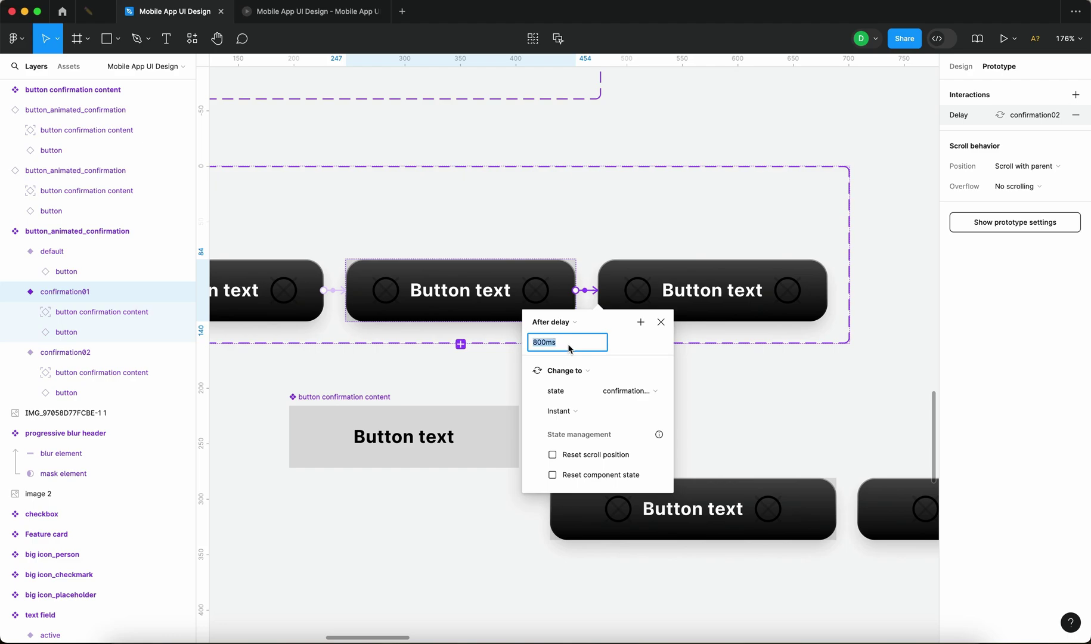
text(1)
key(Return)
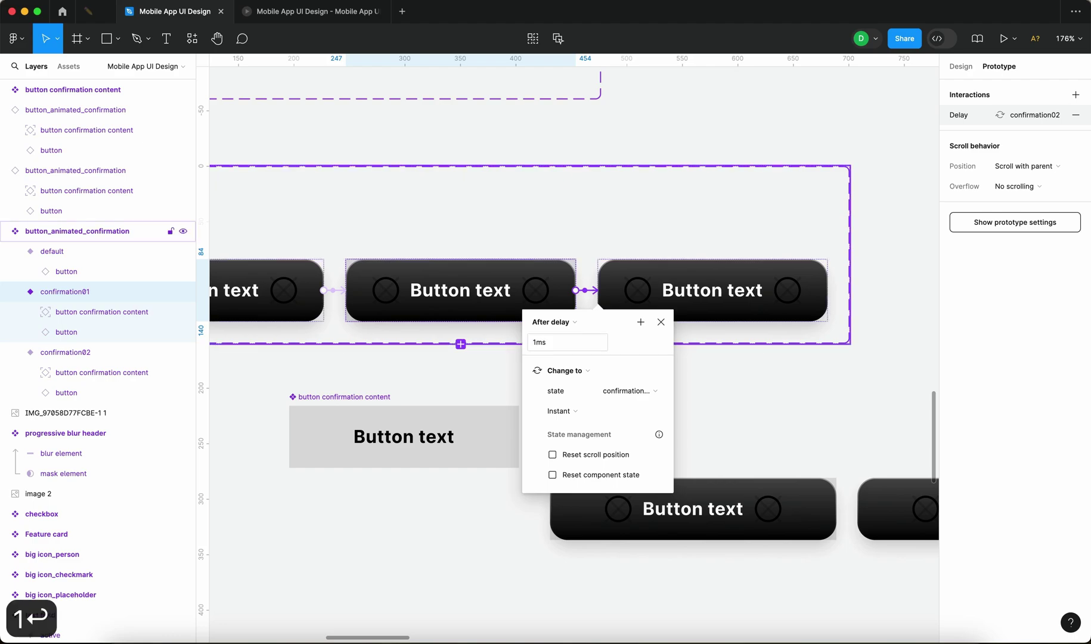
- Keep confirmation02 as the target state of confirmation01's interaction and set its animation to Smart animate
click(623, 393)
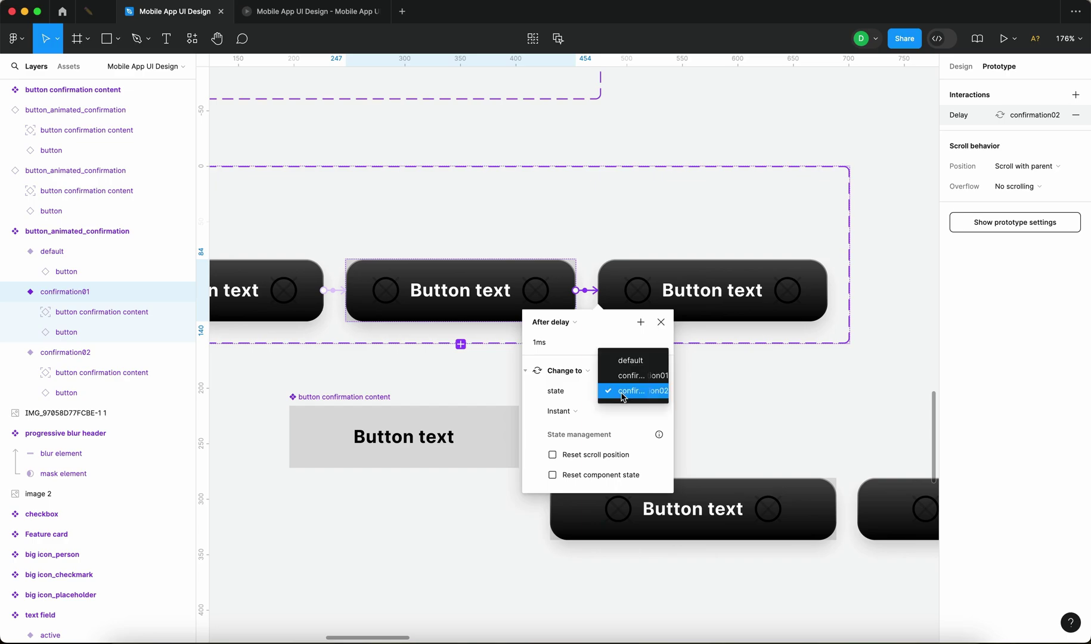
click(653, 398)
click(562, 410)
click(589, 444)
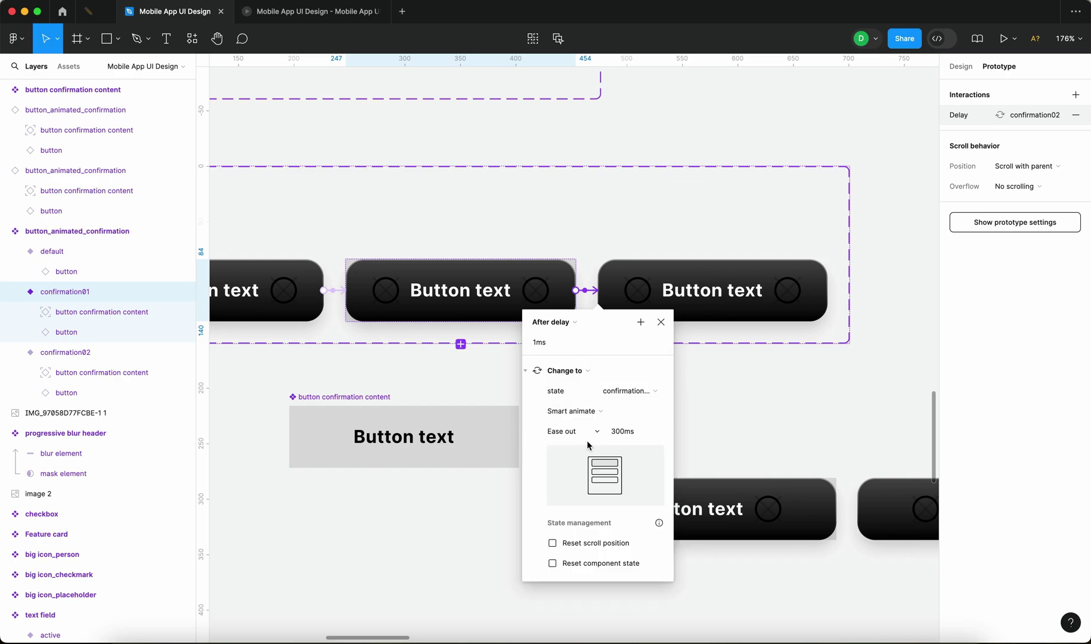
click(660, 322)
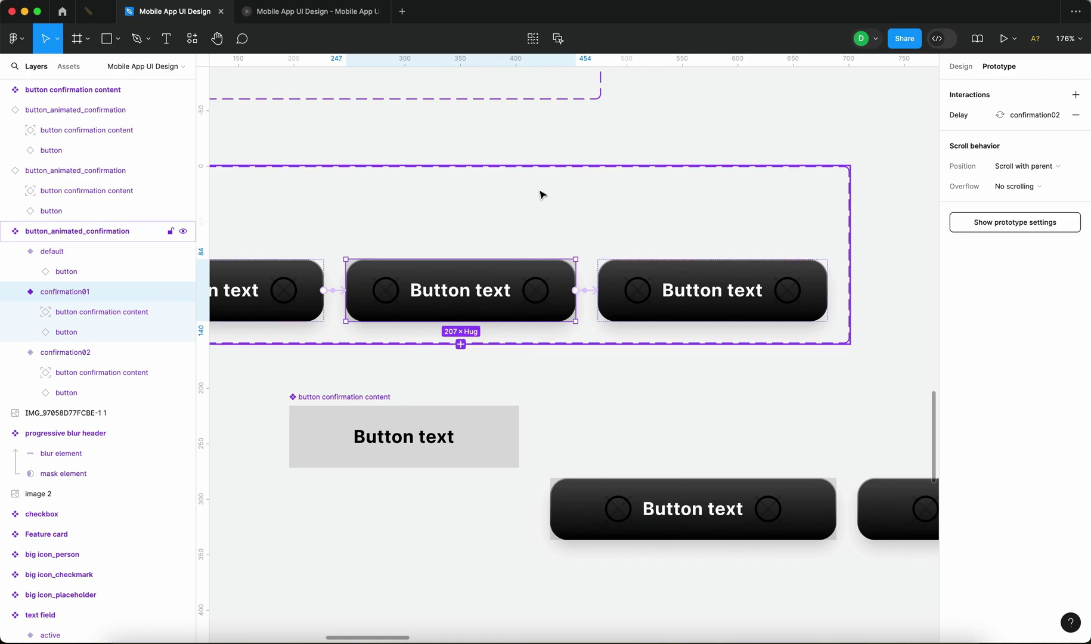
click(501, 425)
click(514, 302)
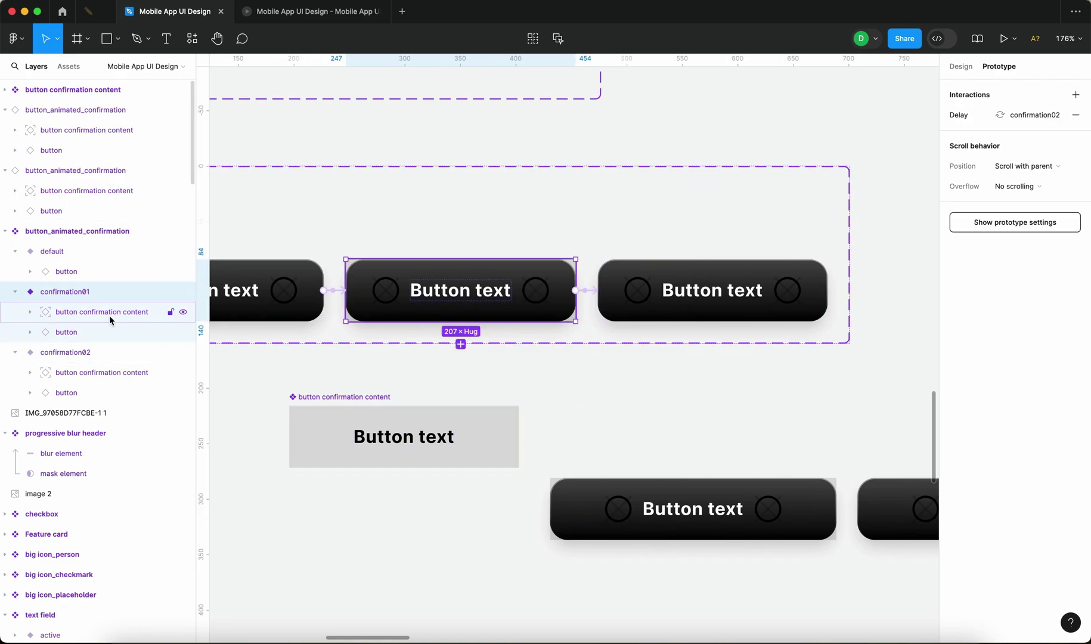
click(549, 376)
click(668, 234)
click(526, 303)
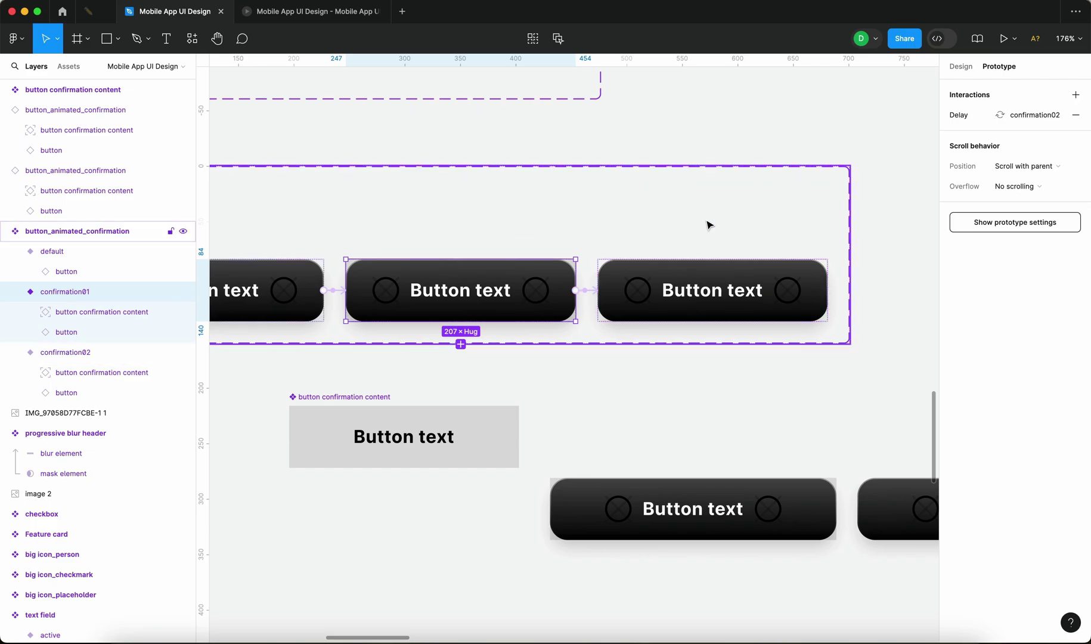
- Delete both test instances of the animated confirmation button beside the button confirmation content component
click(771, 398)
scroll(772, 437, down, 5)
drag(735, 404, 630, 295)
drag(742, 325, 589, 370)
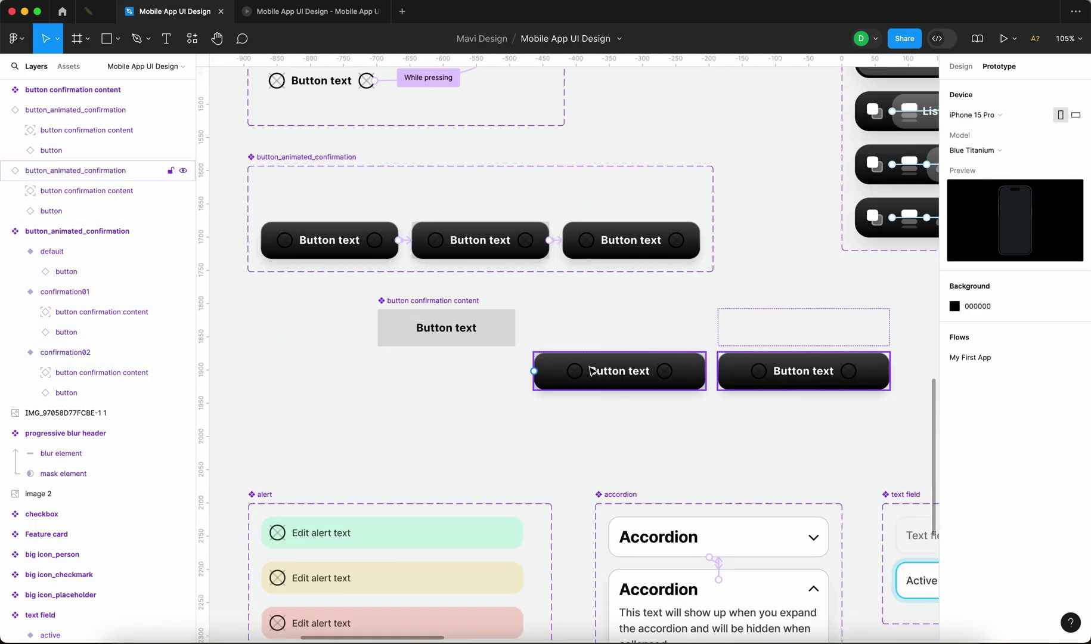
key(BackSpace)
- Link the confirmation02 variant back to the default variant and set the interaction's trigger to After delay
scroll(727, 355, up, 2)
click(630, 241)
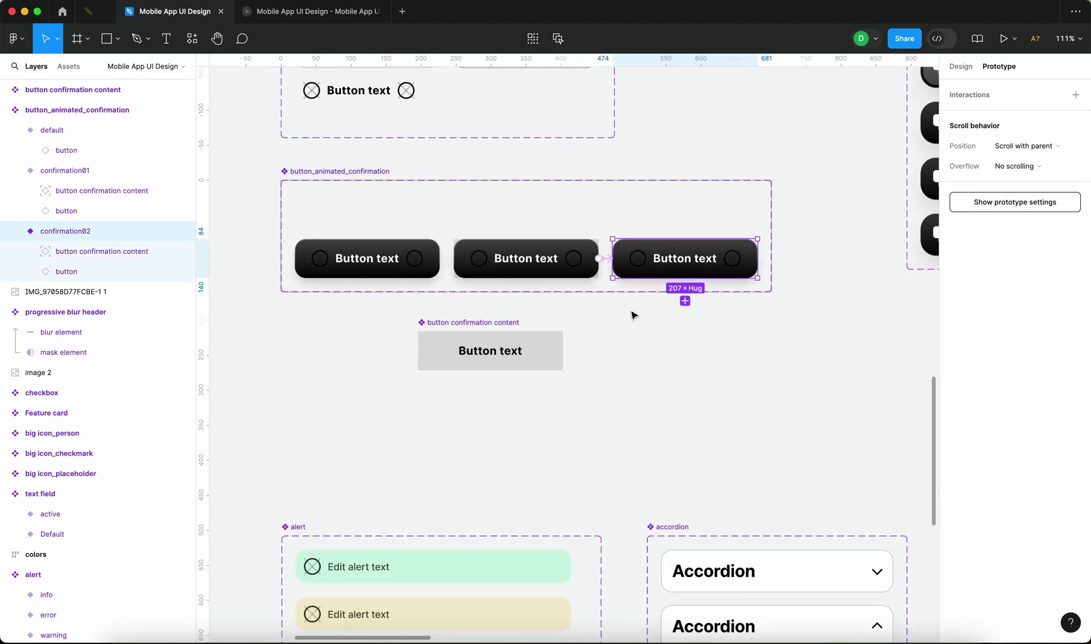
scroll(737, 298, up, 2)
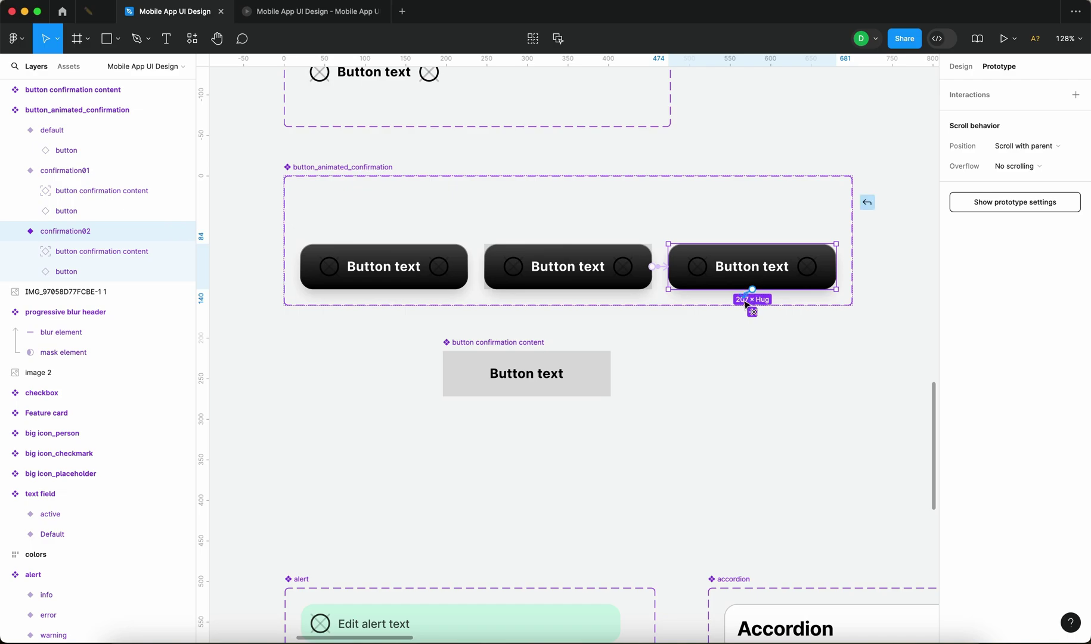
drag(667, 331, 377, 289)
click(415, 299)
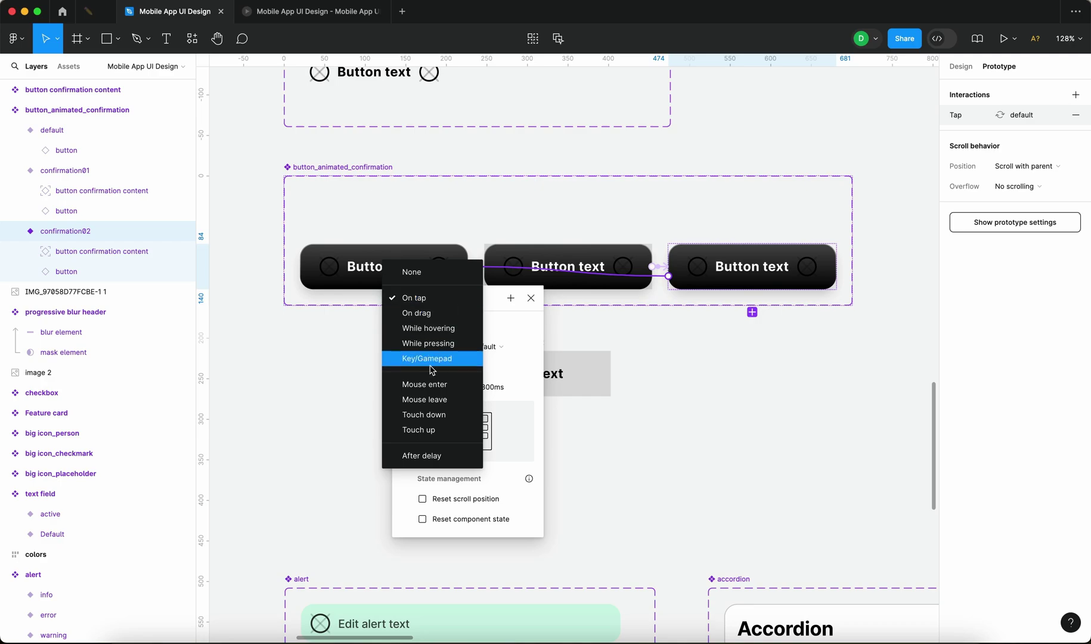
click(431, 457)
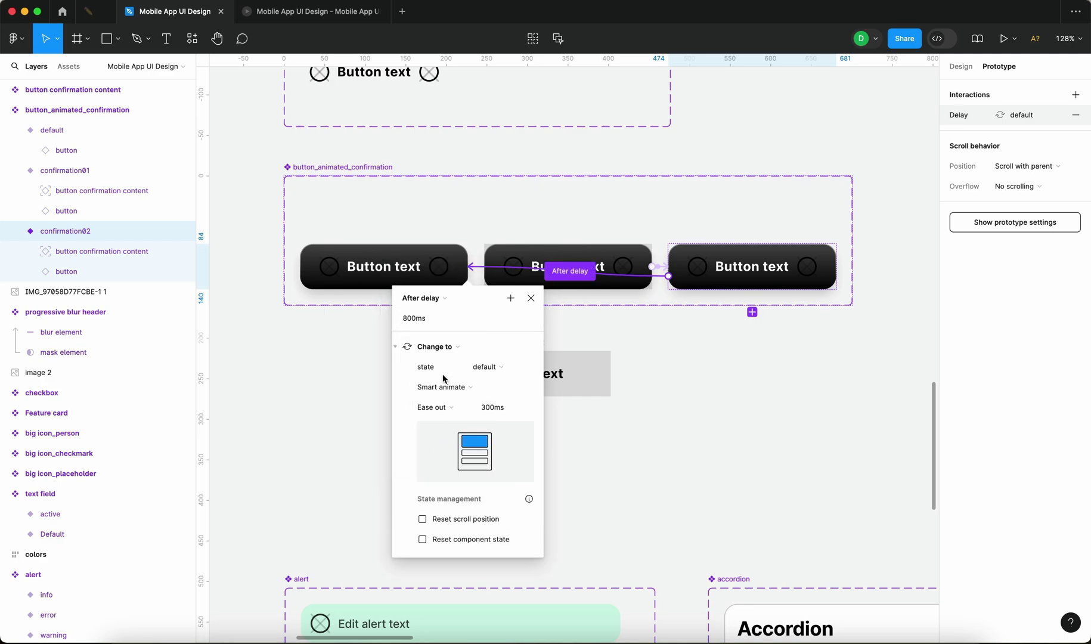
- Set confirmation02's interaction back to default to an Instant animation with a 1 ms delay
click(477, 393)
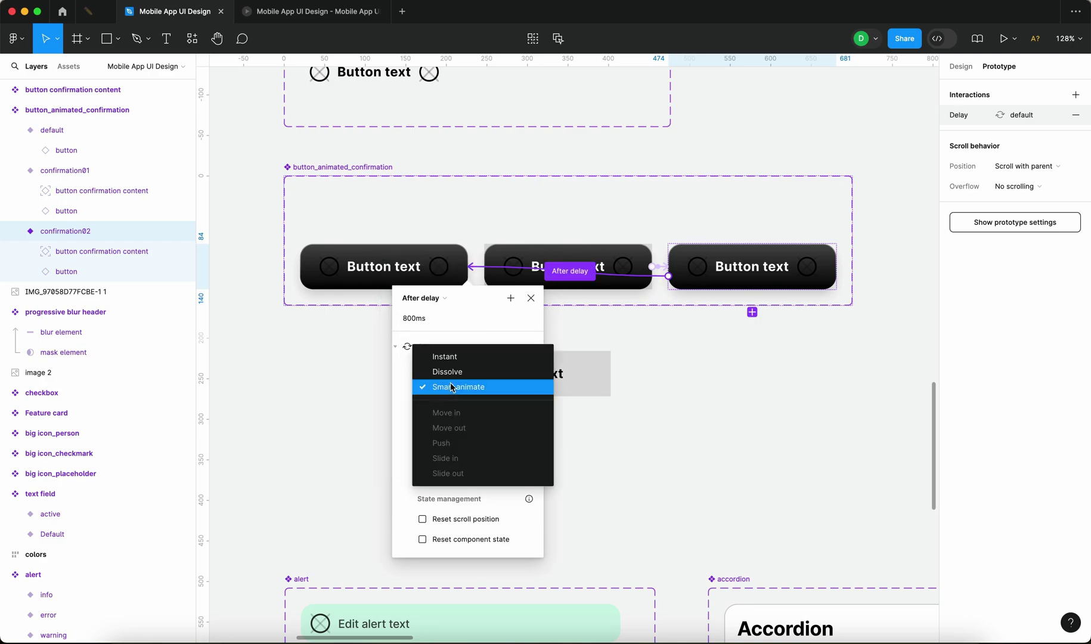
click(472, 356)
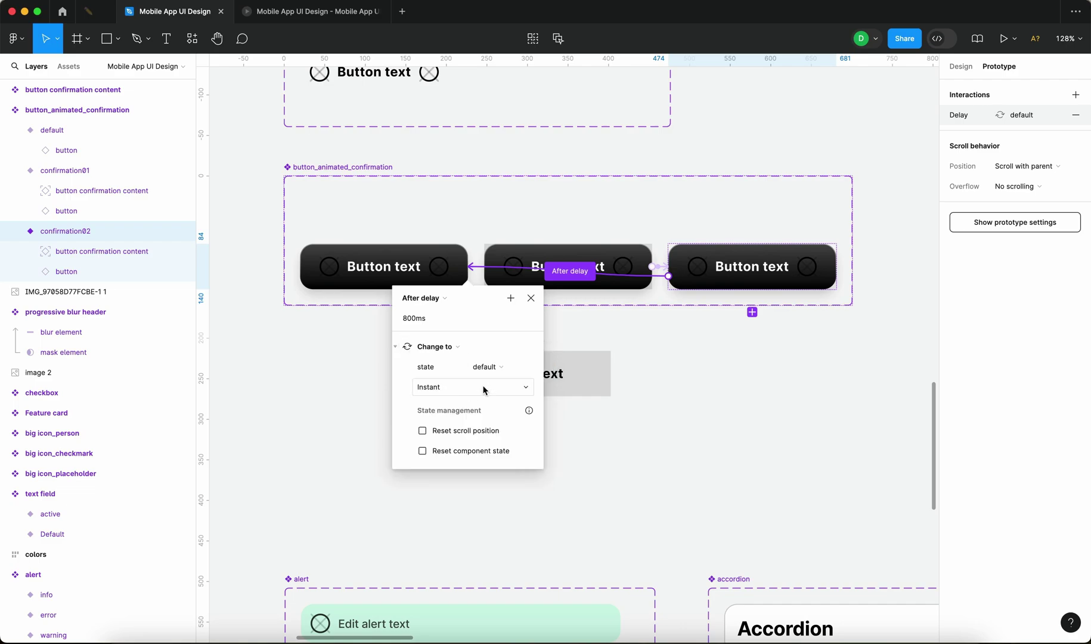
click(433, 320)
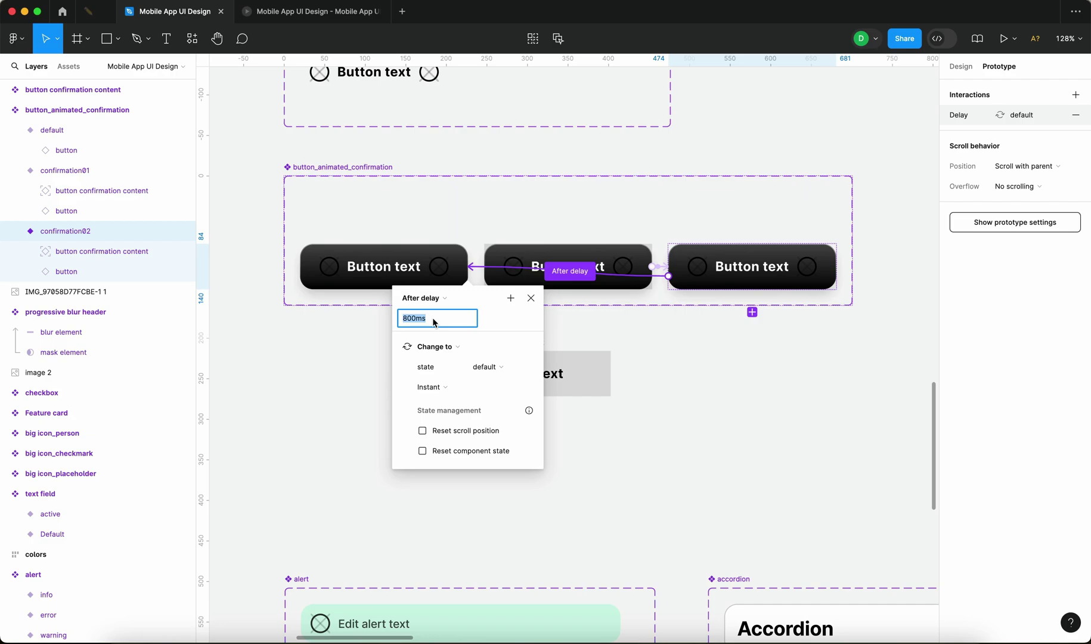
text(0)
key(BackSpace)
text(1)
key(Return)
click(716, 401)
- Set the Smart animate duration of the connection from confirmation01 to confirmation02 to 800 ms
click(712, 274)
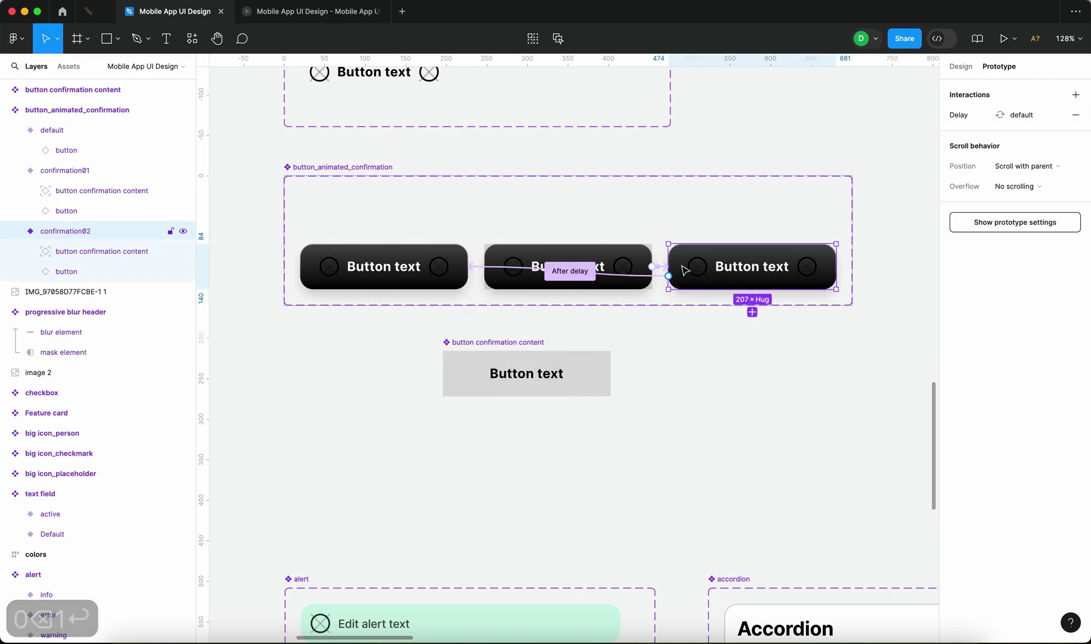
click(662, 269)
scroll(680, 412, up, 5)
scroll(650, 322, down, 3)
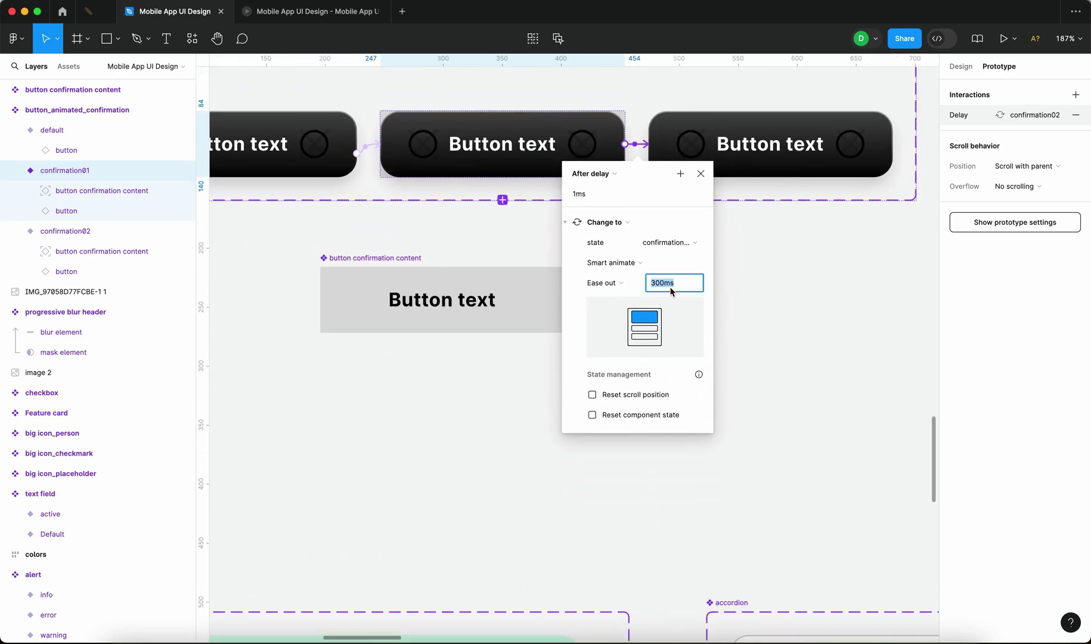
text(800)
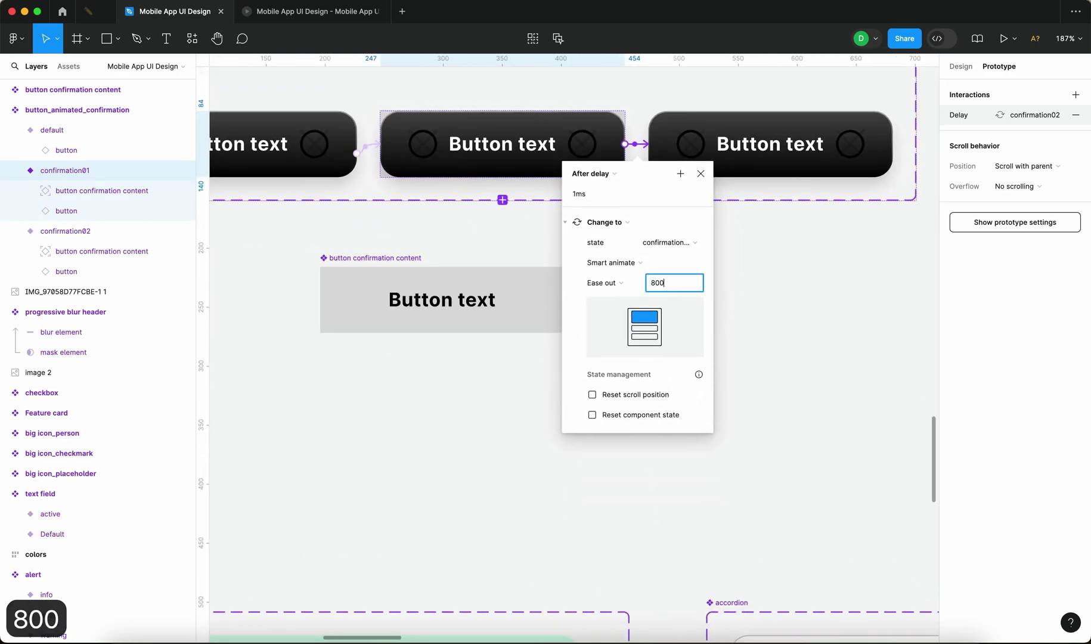
key(Return)
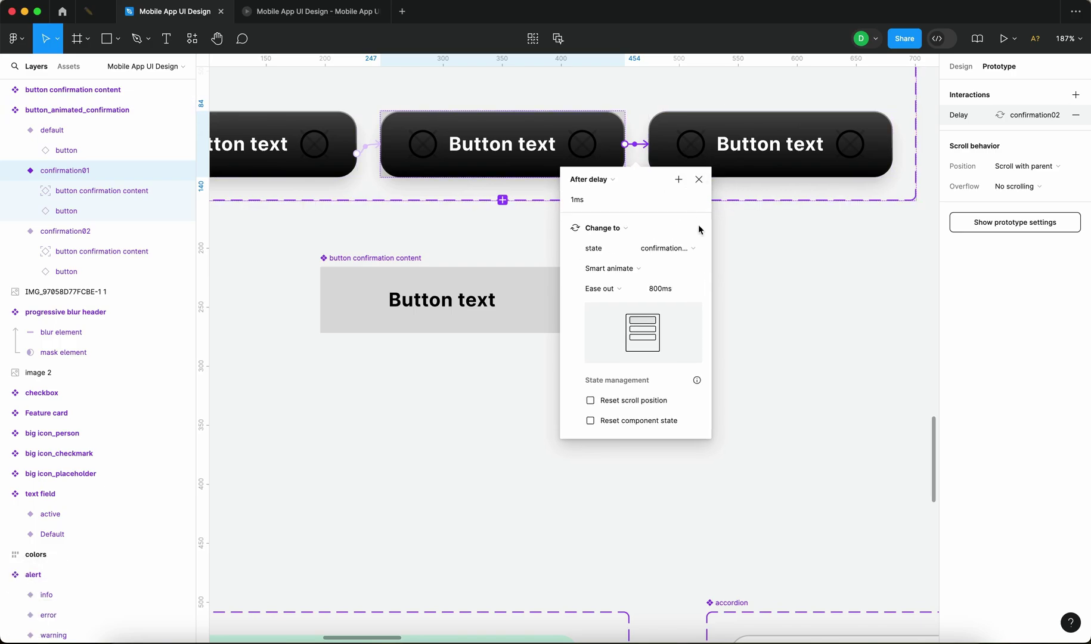
click(780, 318)
- Move the button confirmation content component beneath the confirmation02 variant, just below the variant set
scroll(780, 318, down, 10)
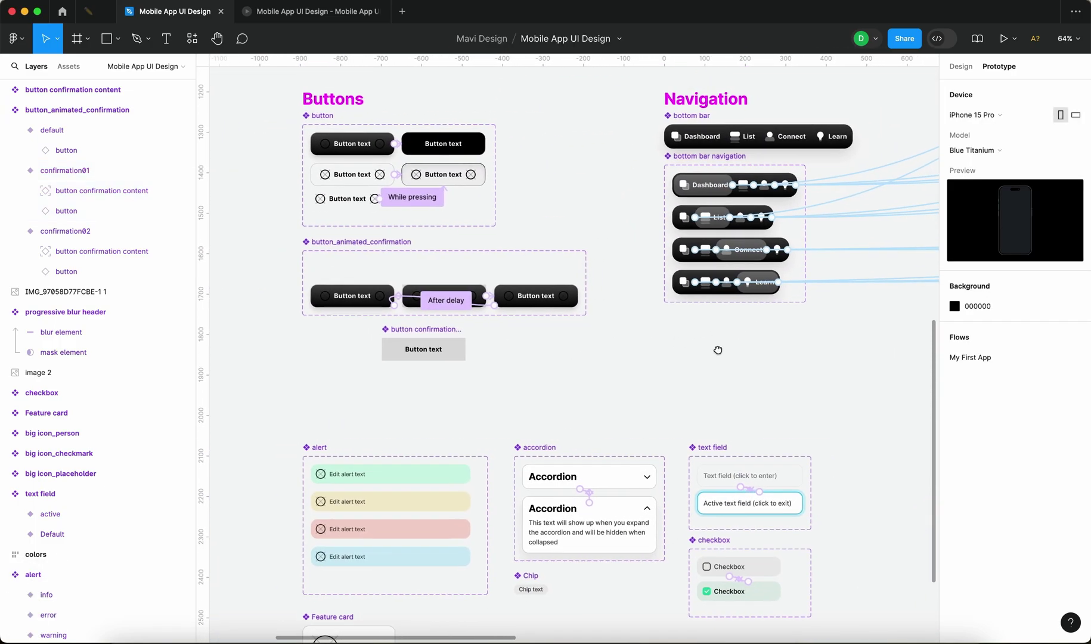
scroll(724, 357, down, 5)
drag(453, 355, 520, 361)
click(625, 365)
- Switch to the design properties and place an instance of the default variant outside the set, beside the button confirmation content component
scroll(592, 349, right, 1)
scroll(418, 340, up, 5)
click(370, 316)
key(shift+e)
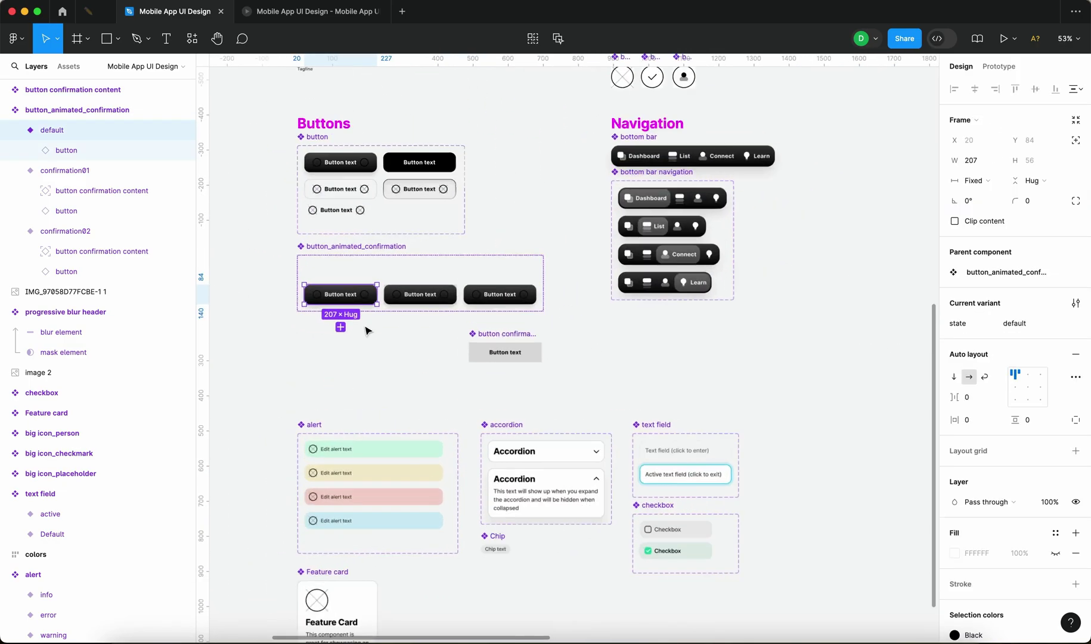
scroll(353, 302, down, 2)
drag(347, 293, 637, 358)
click(349, 240)
click(623, 349)
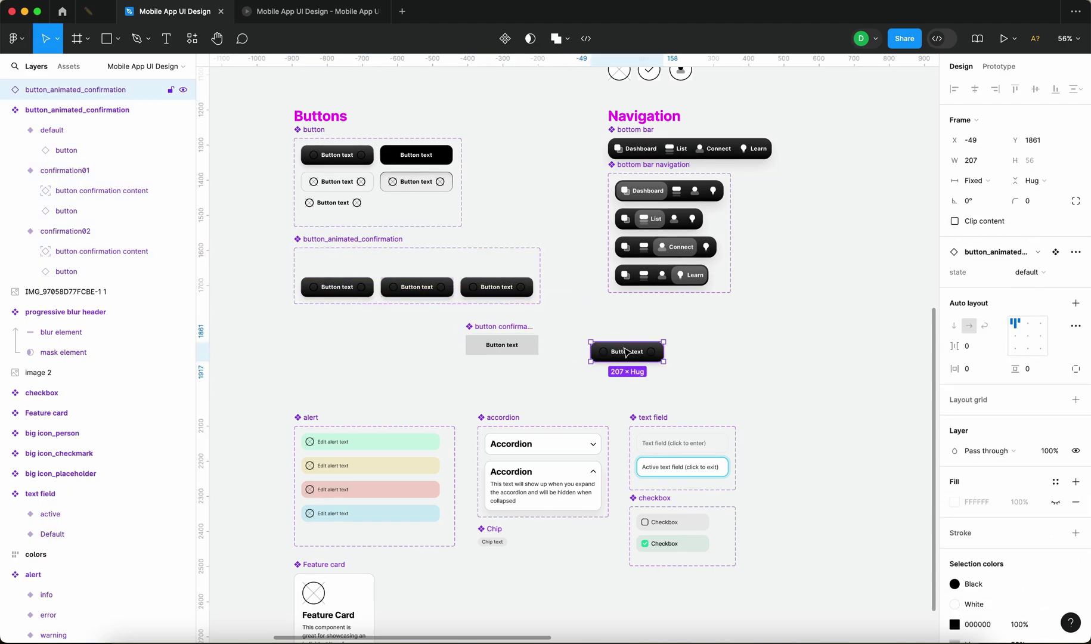
- Move the new instance below the Dashboard sub-page frame and place a copy at the end of its page content
scroll(740, 364, down, 5)
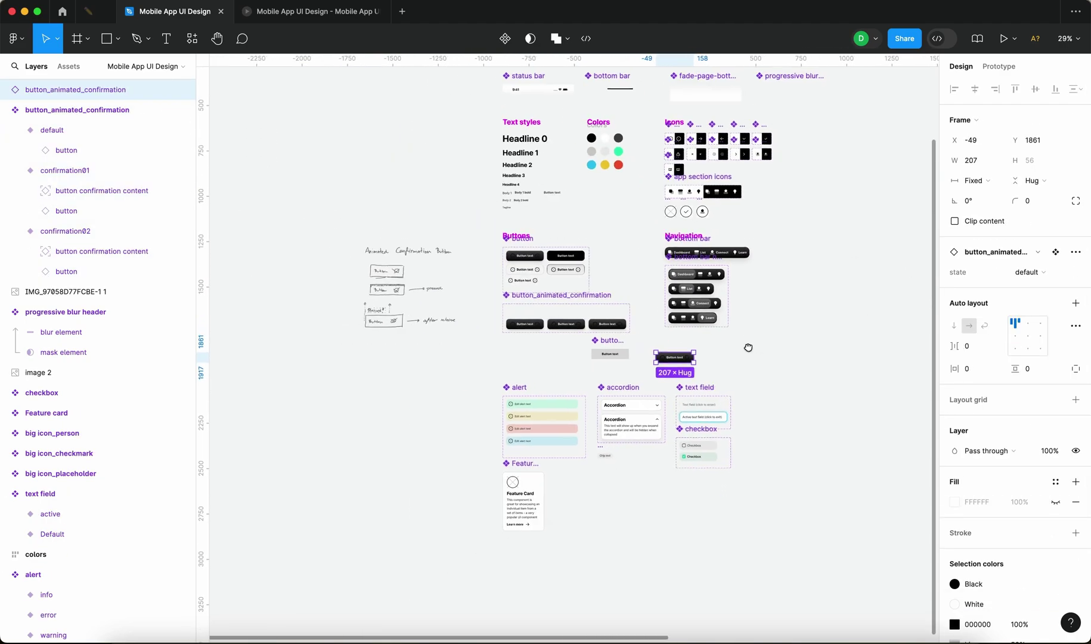
drag(747, 346, 357, 346)
drag(294, 358, 665, 303)
click(659, 230)
scroll(658, 230, up, 5)
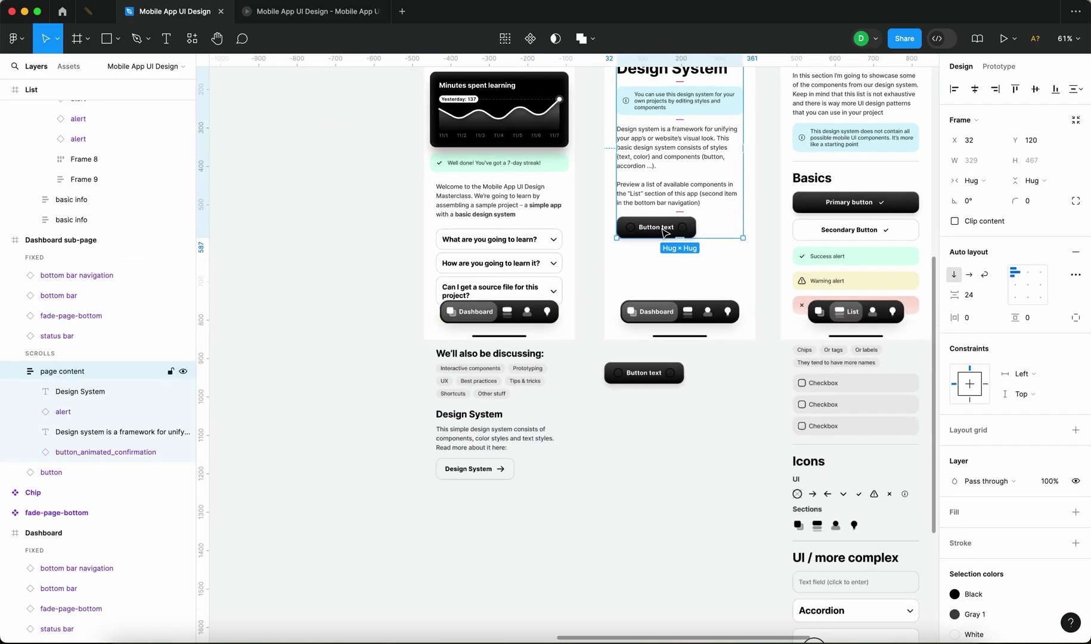
double_click(658, 230)
scroll(682, 221, up, 4)
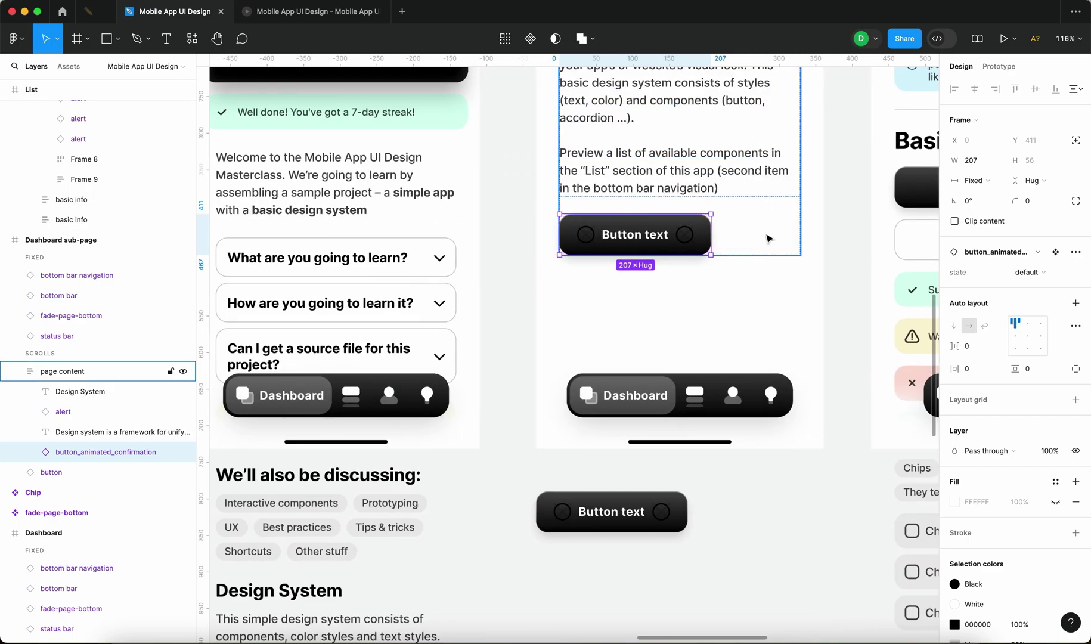
- Delete the leftover button instance below the Dashboard sub-page and switch to the prototype preview of the app
click(667, 474)
click(668, 512)
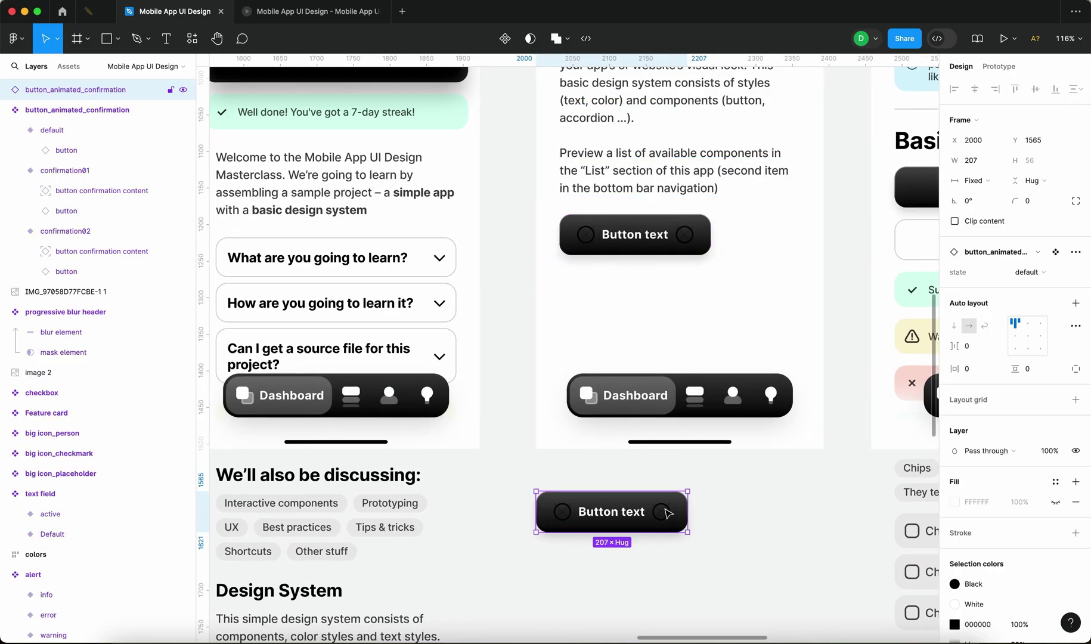
key(Delete)
click(689, 247)
click(310, 11)
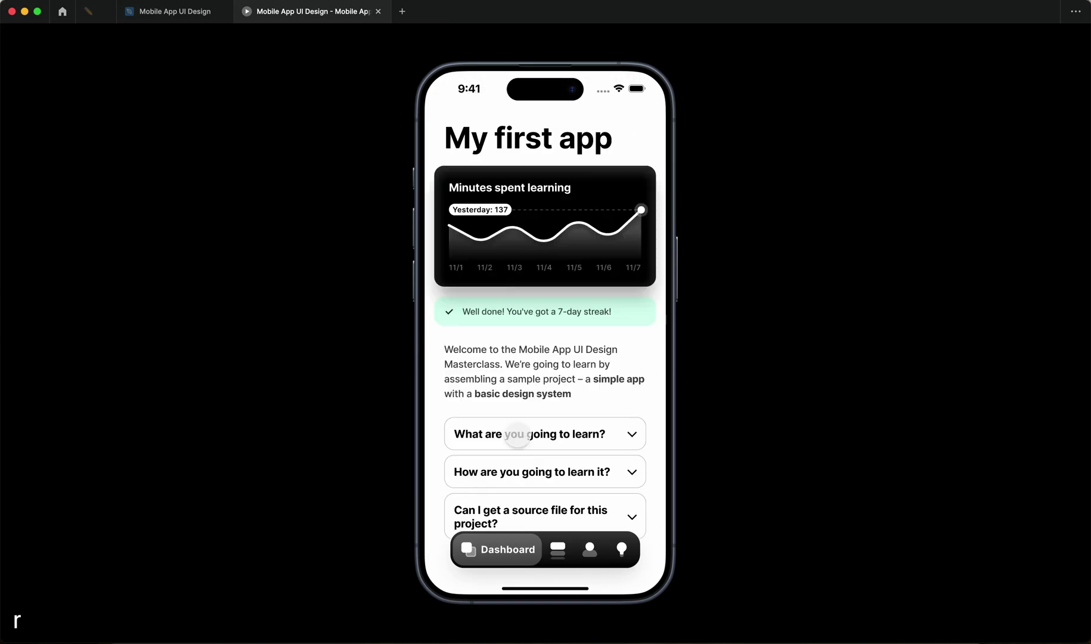
- Open the Design System page from the end of the first screen in the prototype preview
scroll(517, 434, down, 3)
scroll(518, 434, down, 5)
click(495, 497)
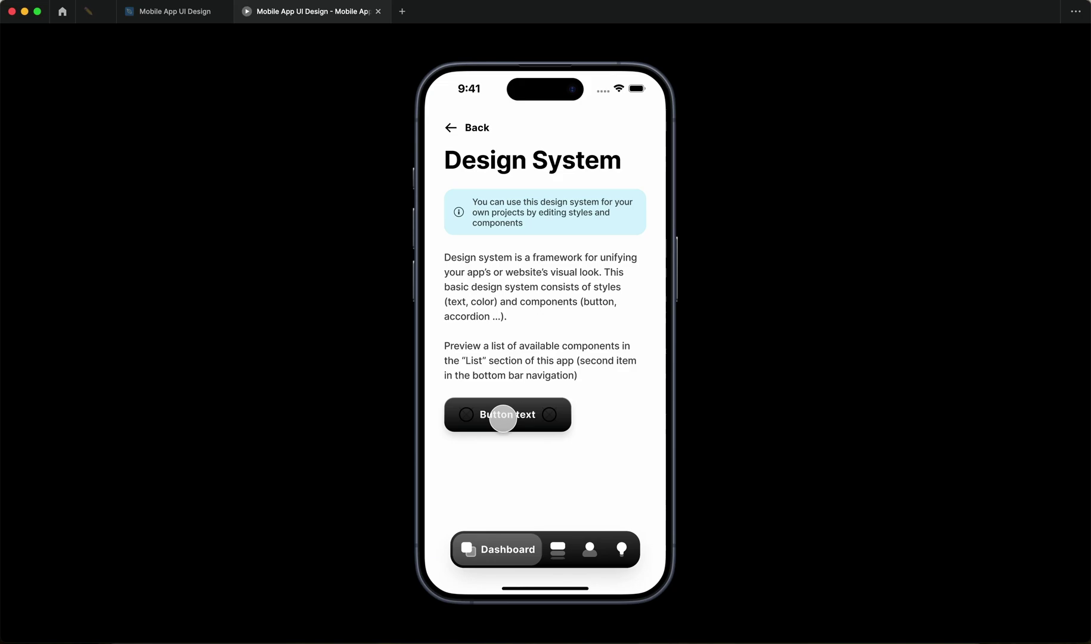
- Test the animated confirmation button repeatedly on the Design System page of the prototype
click(512, 418)
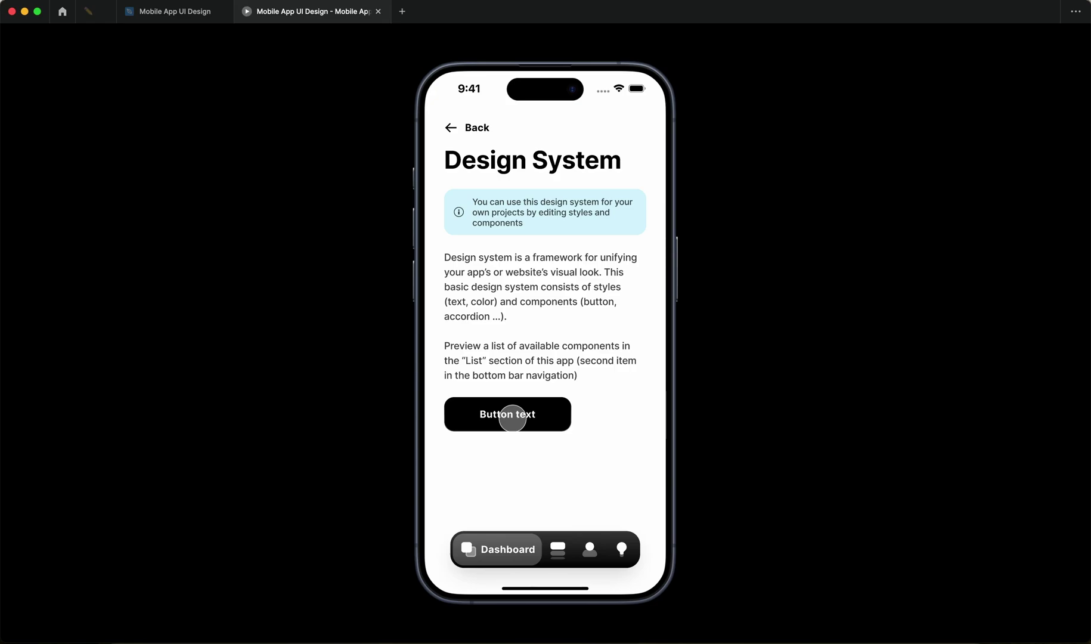
click(512, 418)
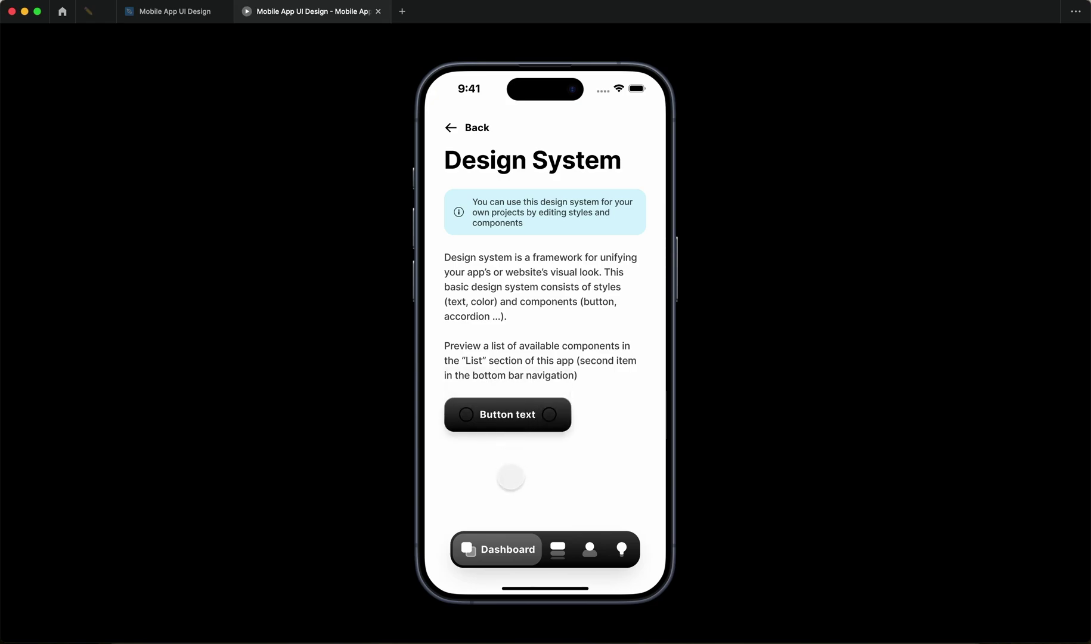
click(505, 414)
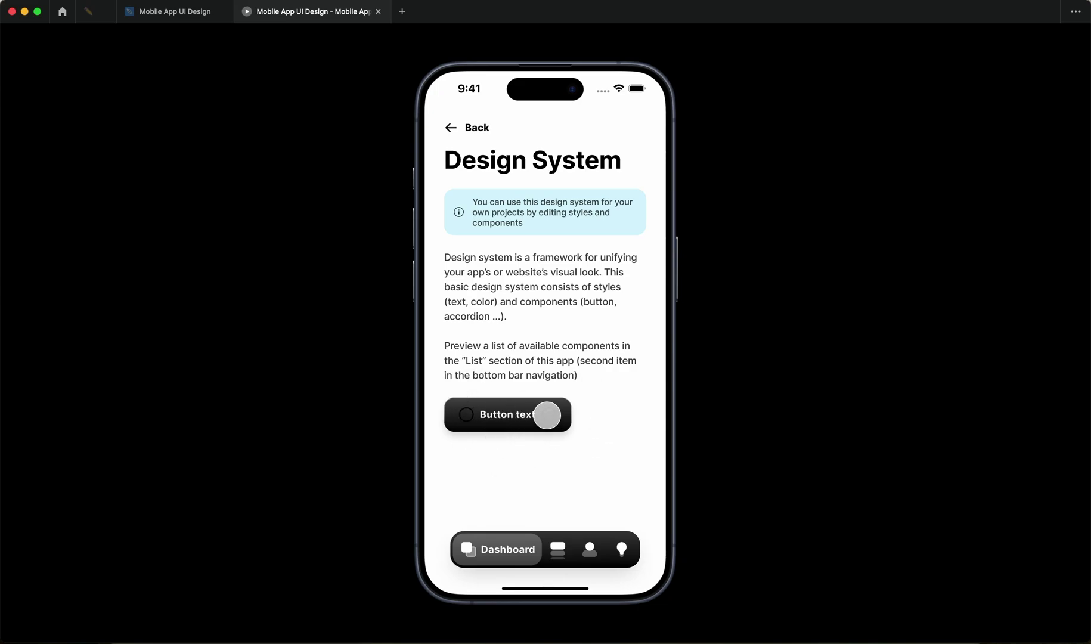
click(504, 414)
click(514, 419)
click(516, 419)
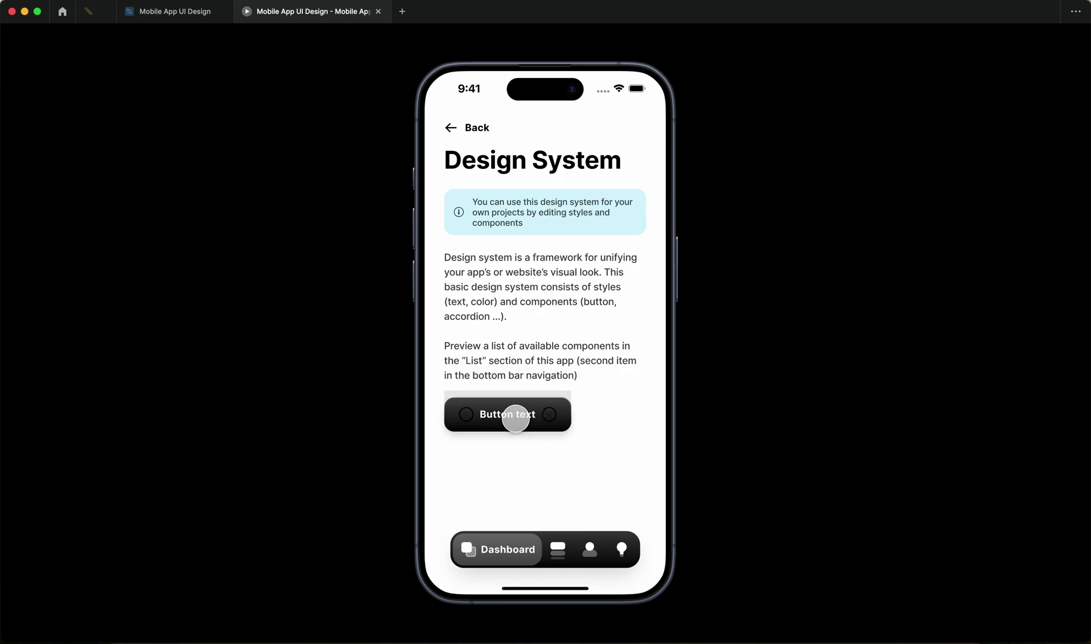
click(516, 418)
click(517, 416)
click(516, 415)
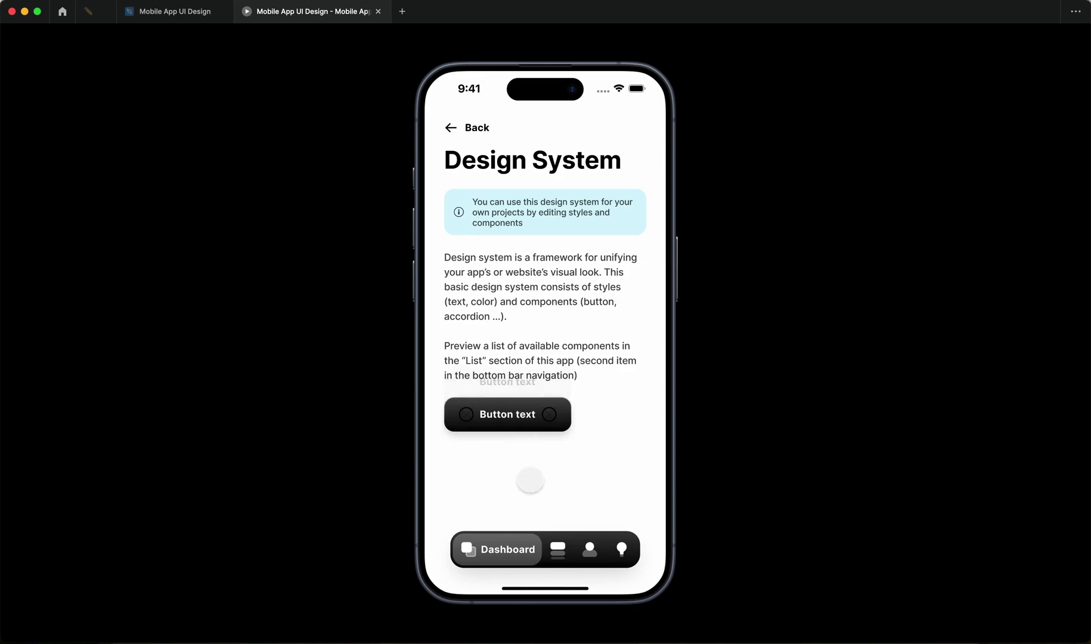
- Return to the design file and change the text of the button confirmation content component to "CONFIRMED"
click(174, 11)
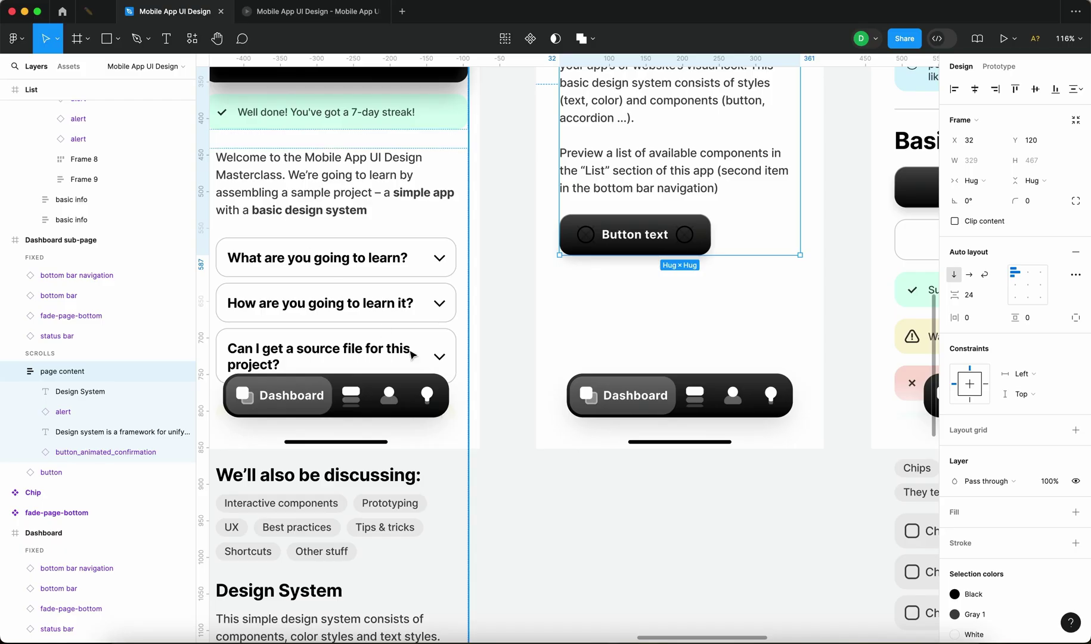
scroll(615, 501, down, 5)
scroll(616, 498, left, 5)
scroll(428, 358, up, 3)
double_click(430, 357)
scroll(431, 358, up, 5)
text(confirmed)
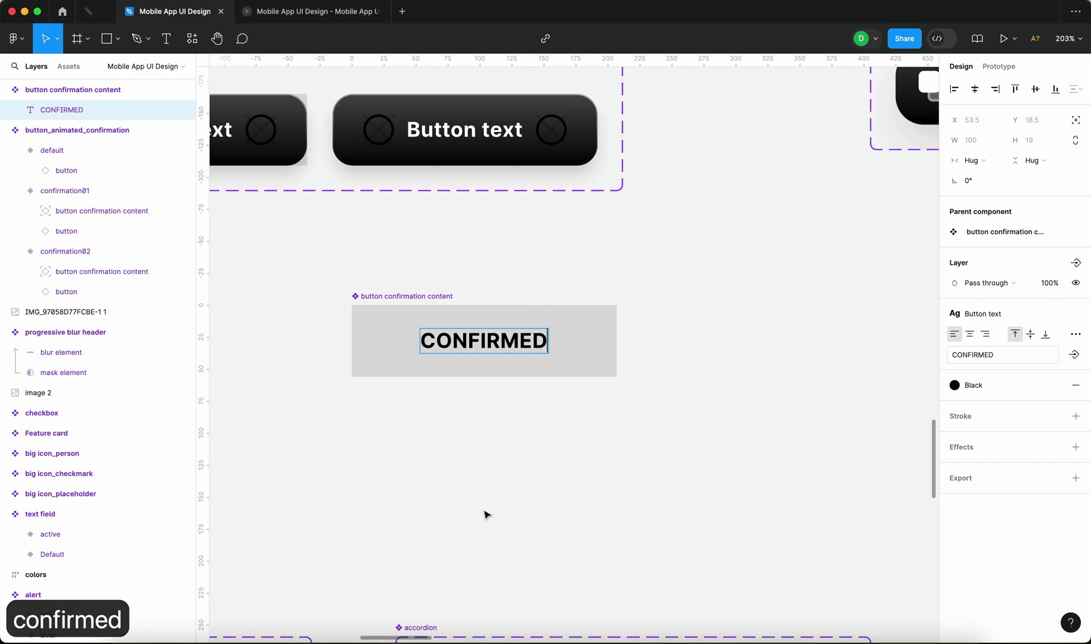
- Remove the fill from the button confirmation content component
scroll(484, 514, down, 4)
key(Escape)
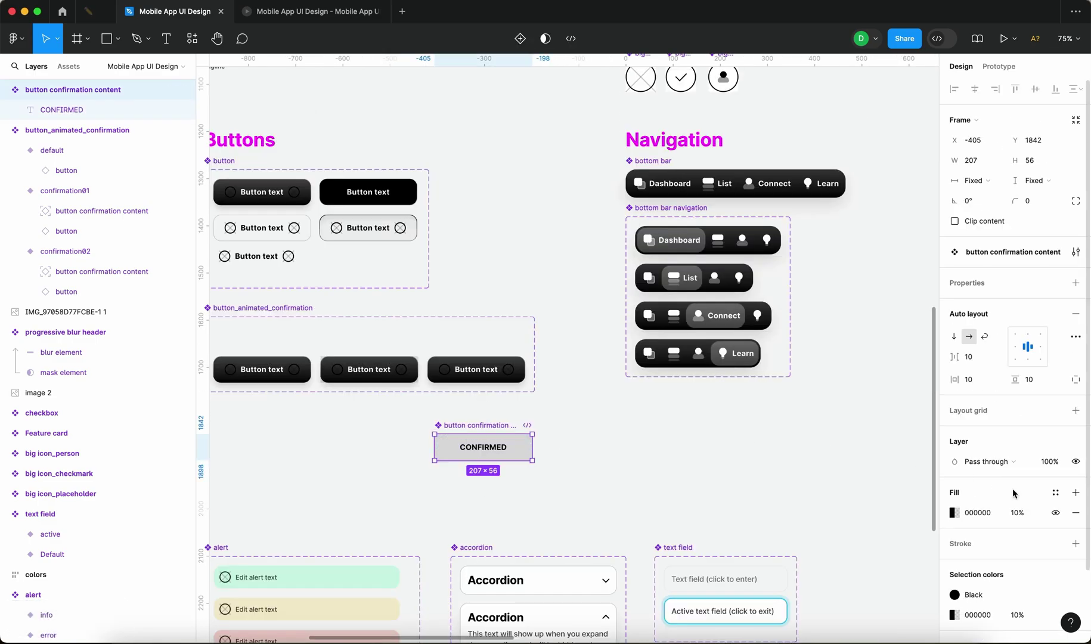
click(1073, 514)
- Insert a green checkmark emoji and a space before the CONFIRMED text in the button confirmation content component
double_click(482, 451)
double_click(480, 449)
key(Left)
text(✅)
scroll(454, 490, up, 1)
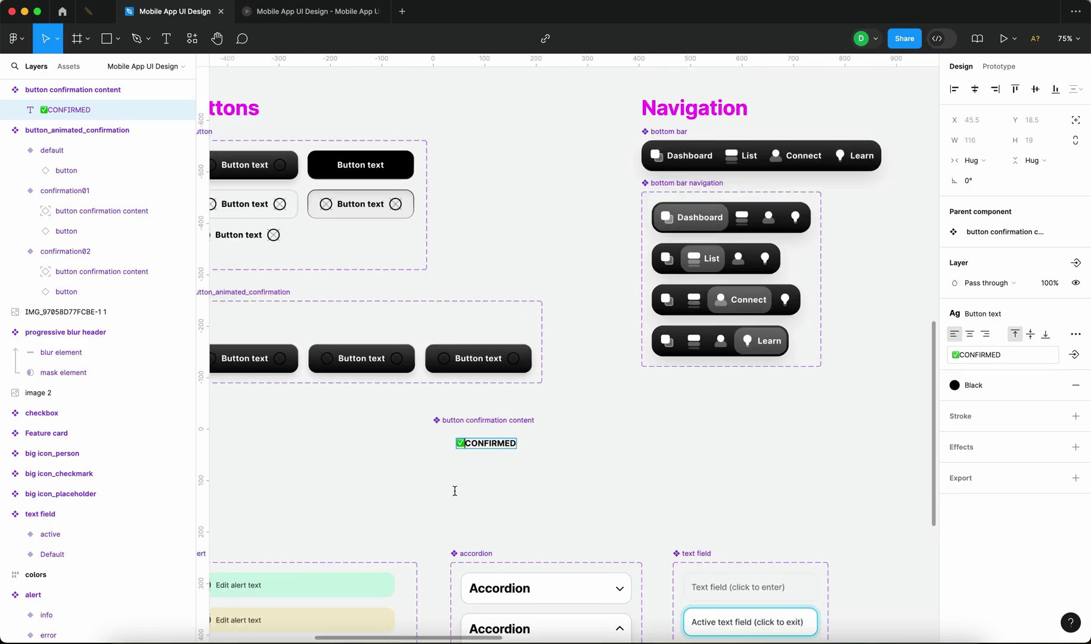
scroll(455, 490, up, 5)
key(Escape)
click(463, 573)
scroll(463, 574, down, 5)
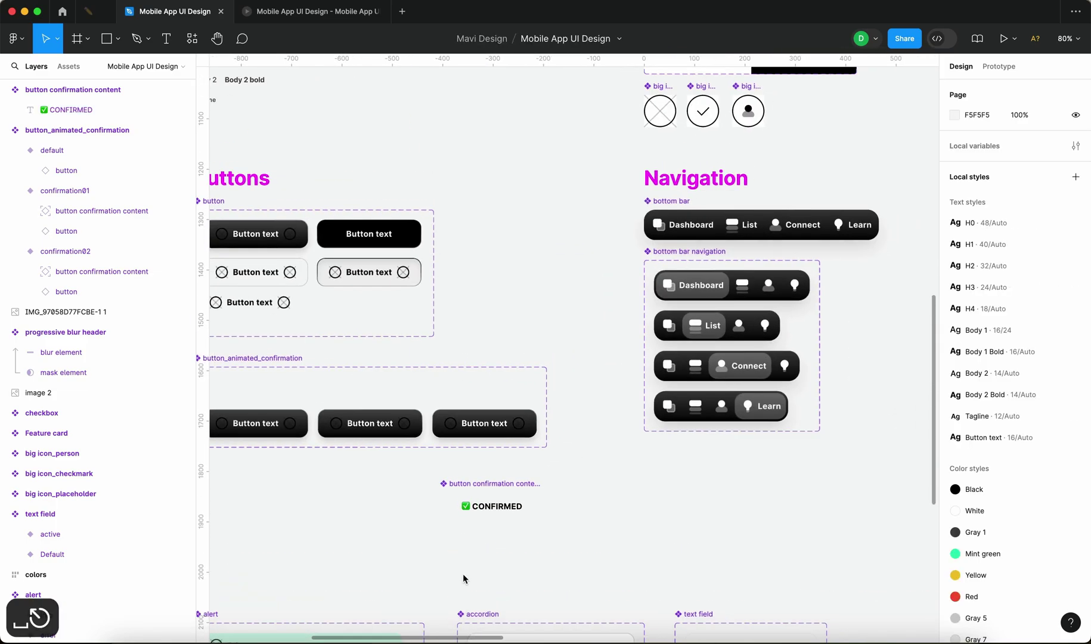
scroll(502, 504, up, 4)
click(581, 524)
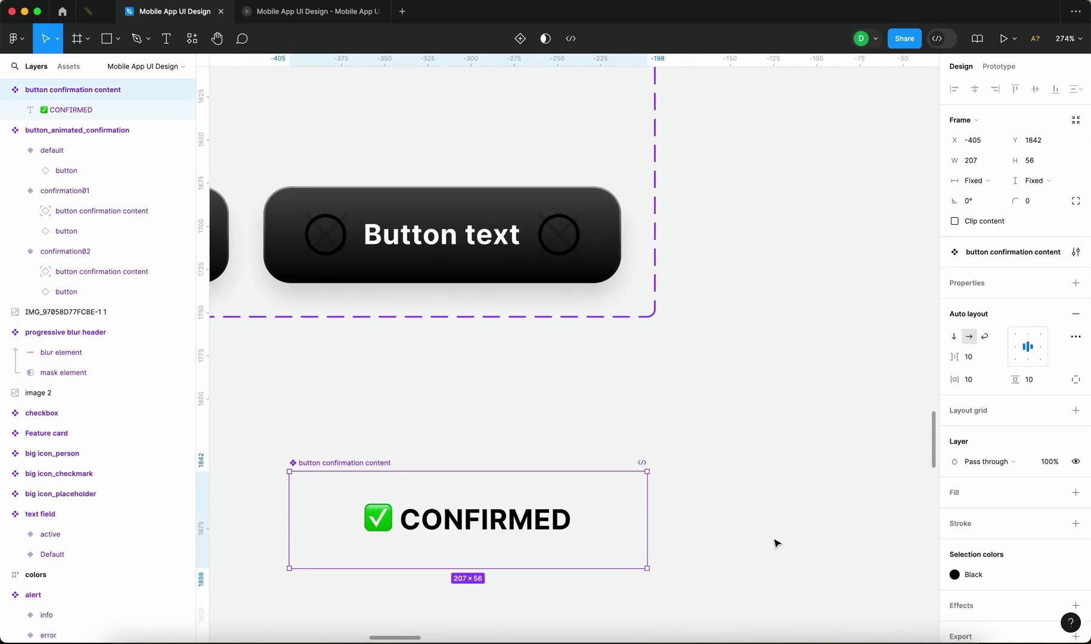
scroll(776, 543, down, 8)
drag(792, 536, 322, 509)
- Switch to the prototype preview and test the button with the new confirmation text
click(313, 12)
click(550, 420)
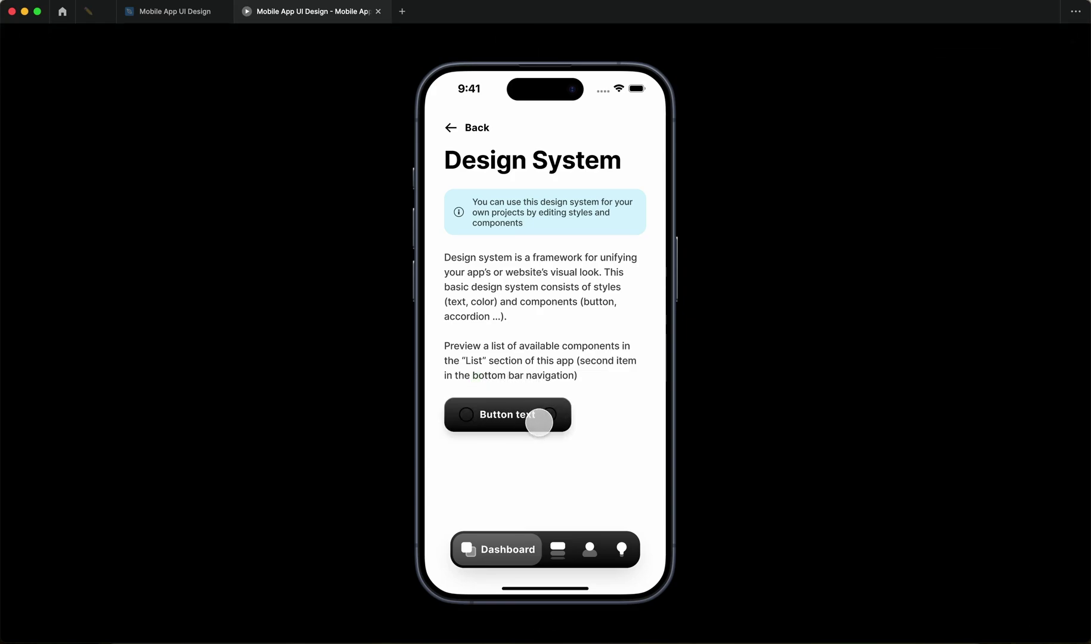
click(538, 422)
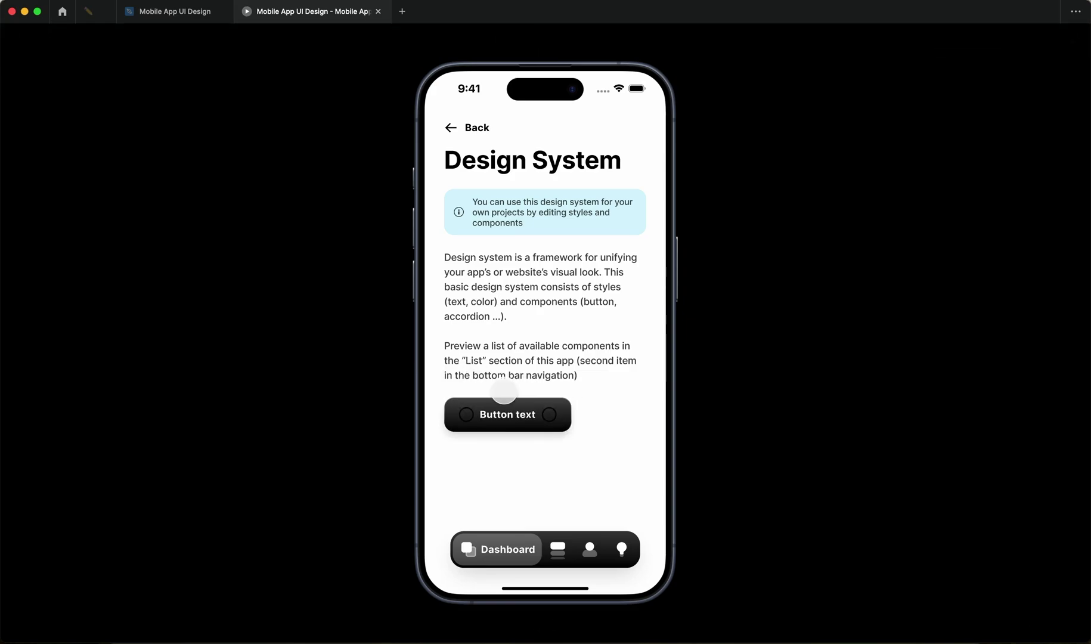
click(504, 422)
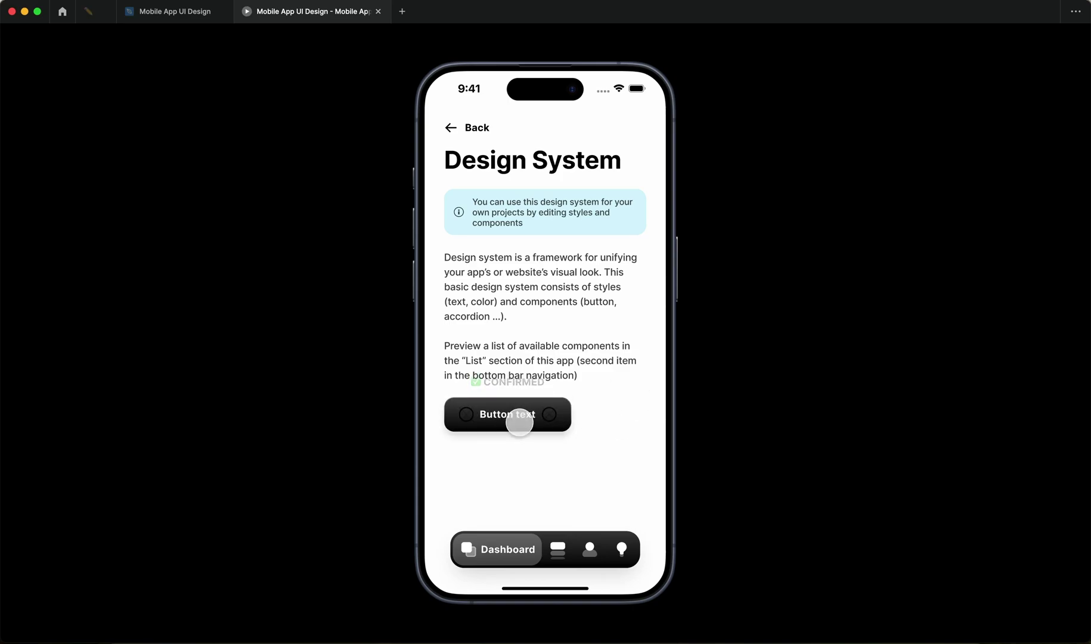
- In the design file, move the confirmation content inside the confirmation02 variant up to Y -186
click(183, 16)
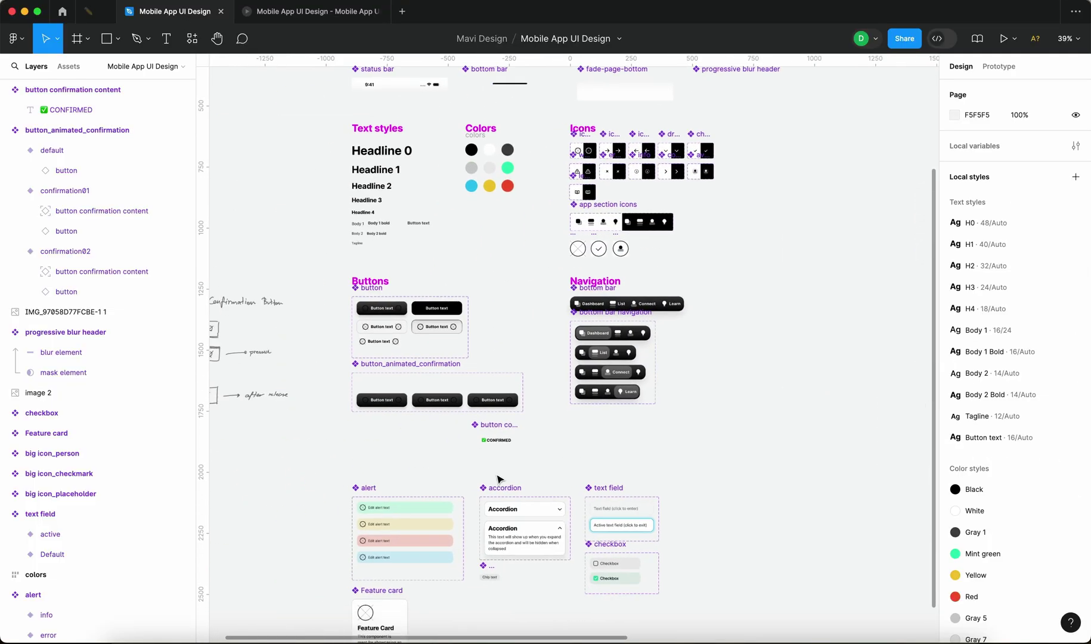
scroll(495, 406, up, 10)
click(514, 361)
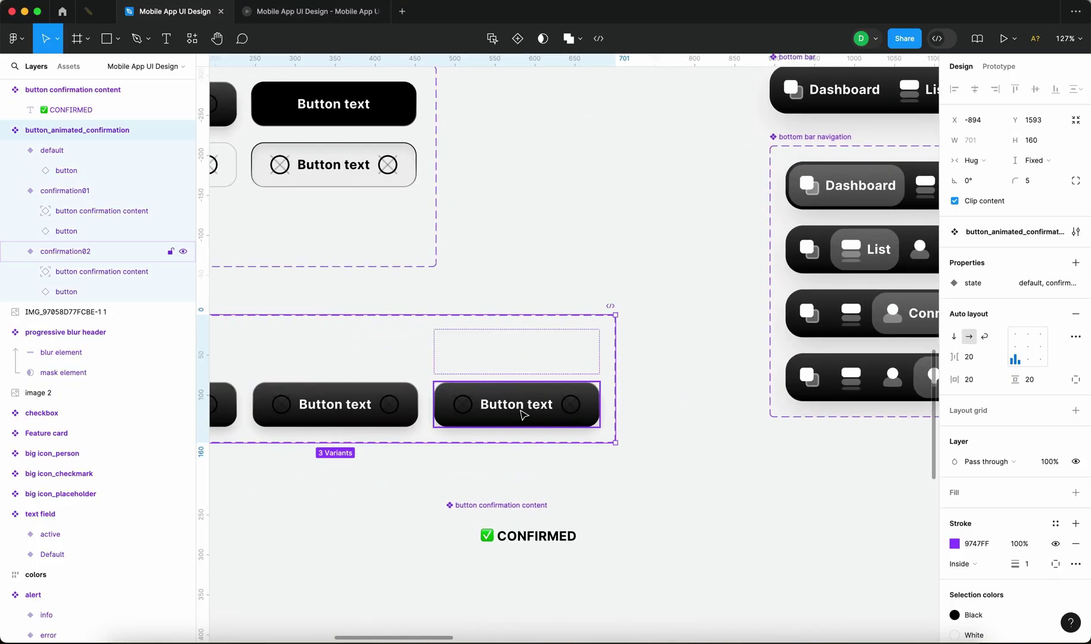
click(536, 358)
click(534, 358)
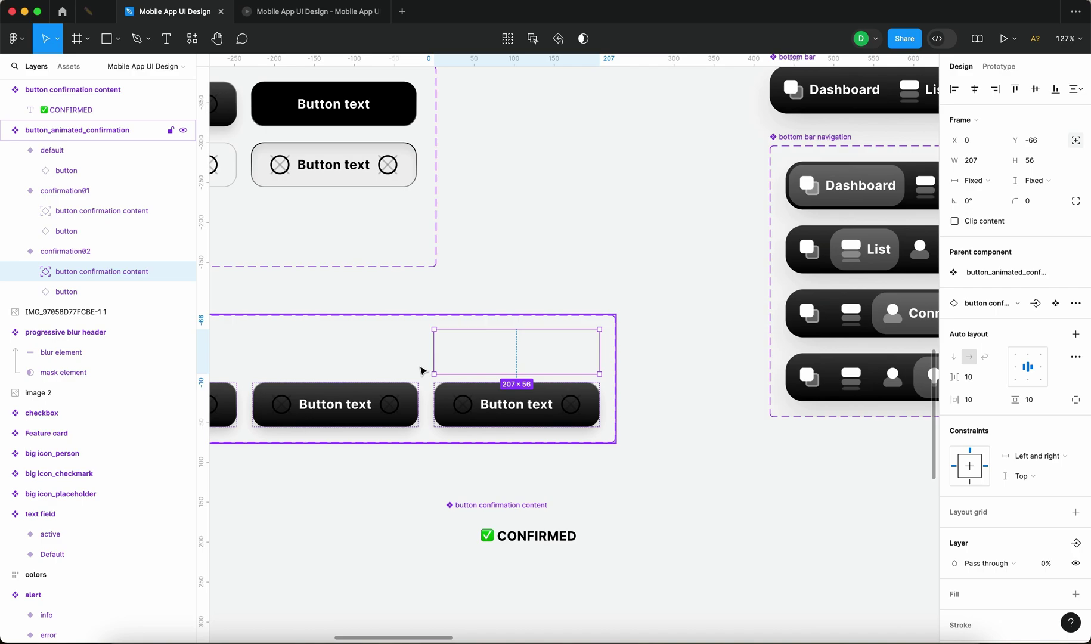
key(shift+Up)
key(shift+Up)
key(shift+Up)
key(shift+Up)
key(shift+Up)
key(shift+Up)
key(shift+Up)
key(shift+Up)
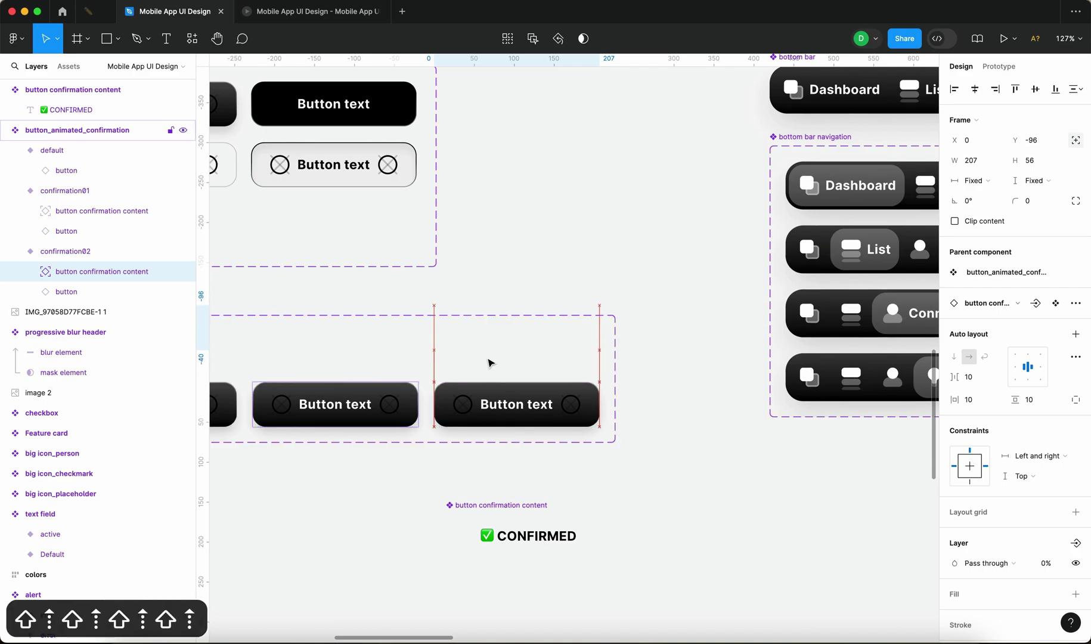
key(shift+Up)
key(shift+Up)
key(shift+Up)
key(shift+Up)
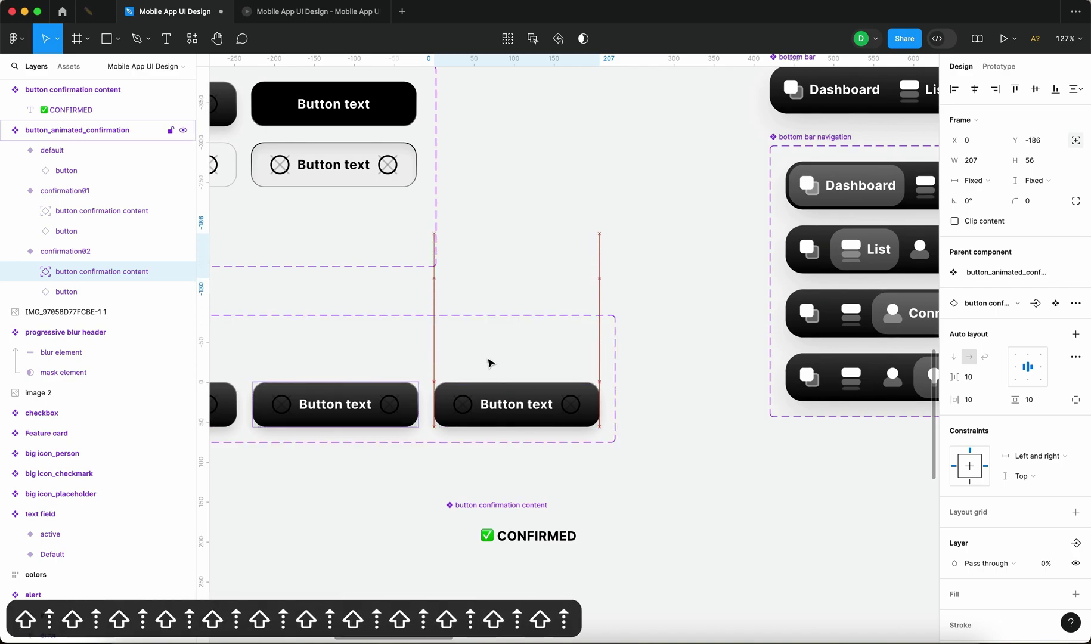
click(654, 382)
- Test the button in the prototype preview, restart the prototype and reopen the Design System page
click(281, 13)
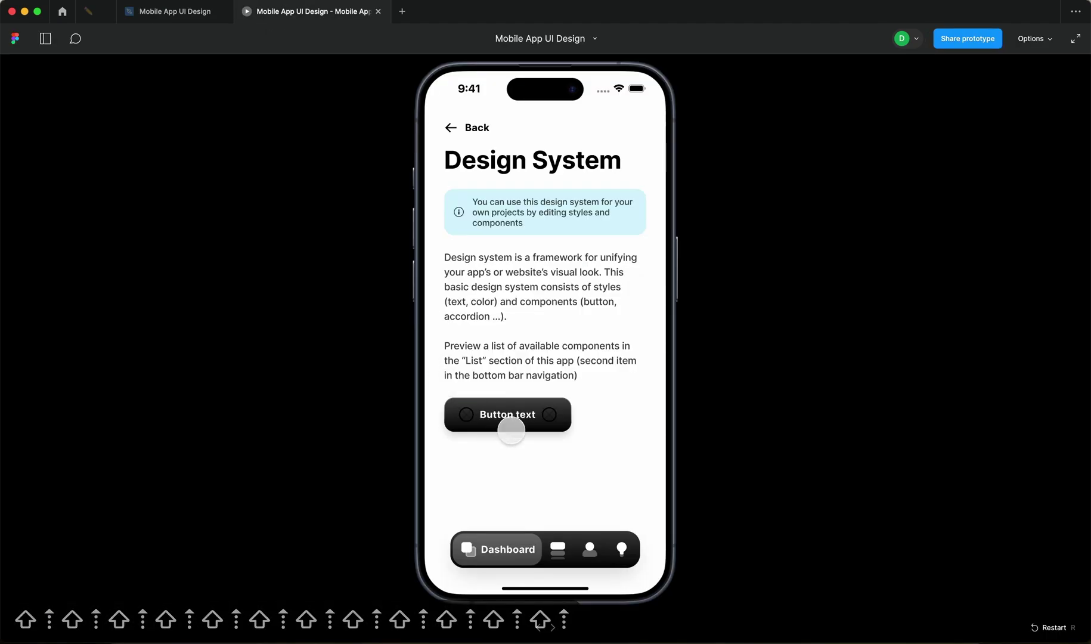
click(507, 411)
click(509, 412)
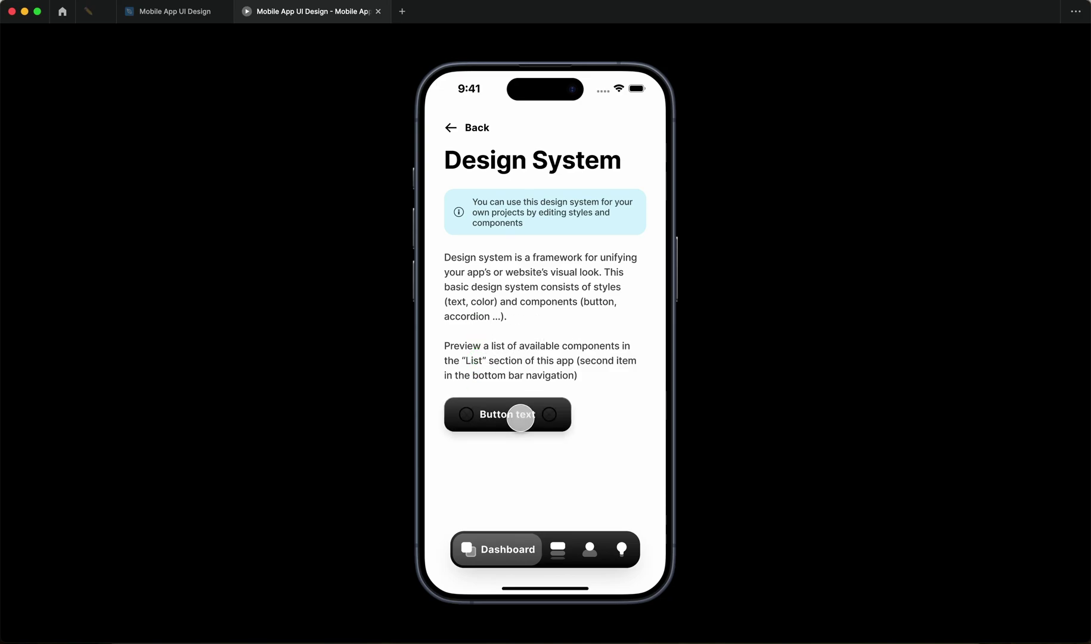
click(521, 418)
key(r)
scroll(525, 477, down, 5)
click(506, 496)
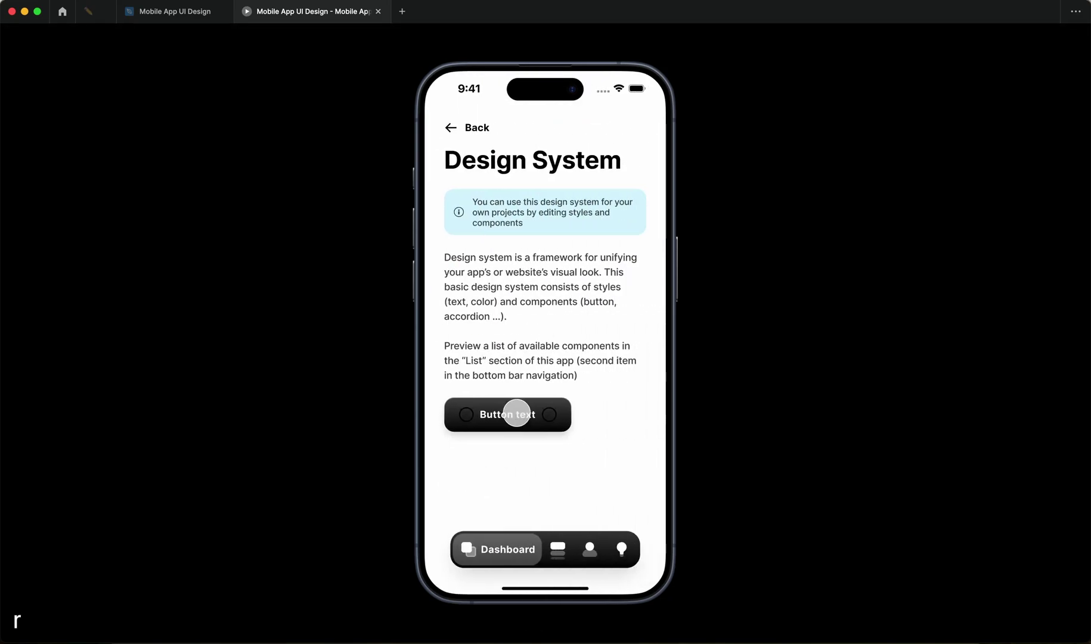
- In the design file, wrap the CONFIRMED text in an auto layout frame and align the component's content left and vertically centred
click(173, 12)
click(553, 540)
scroll(553, 540, up, 5)
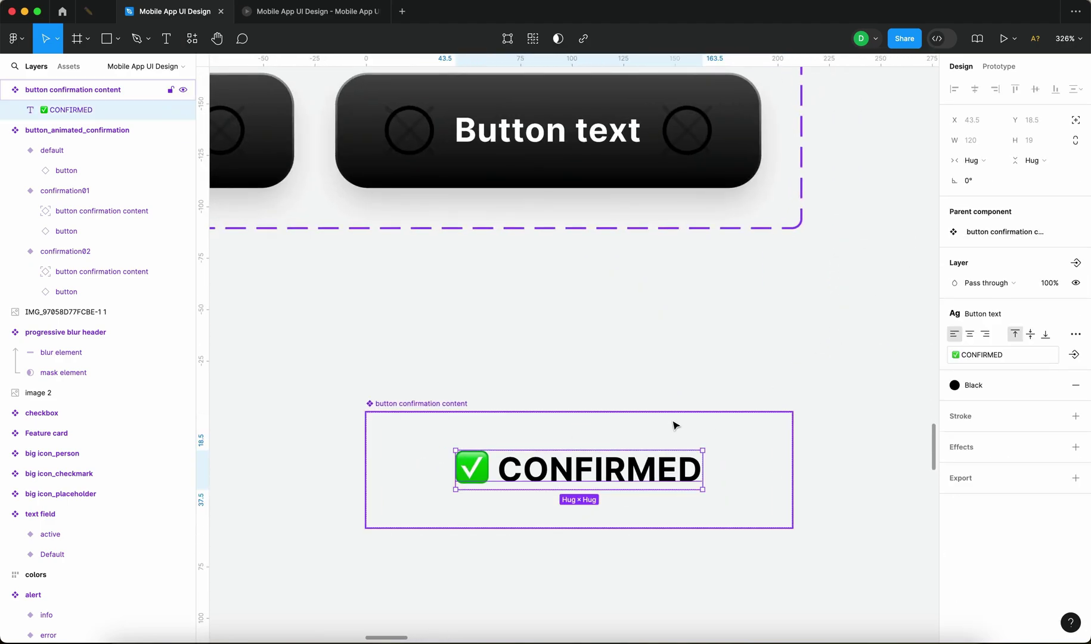
key(shift+a)
click(972, 180)
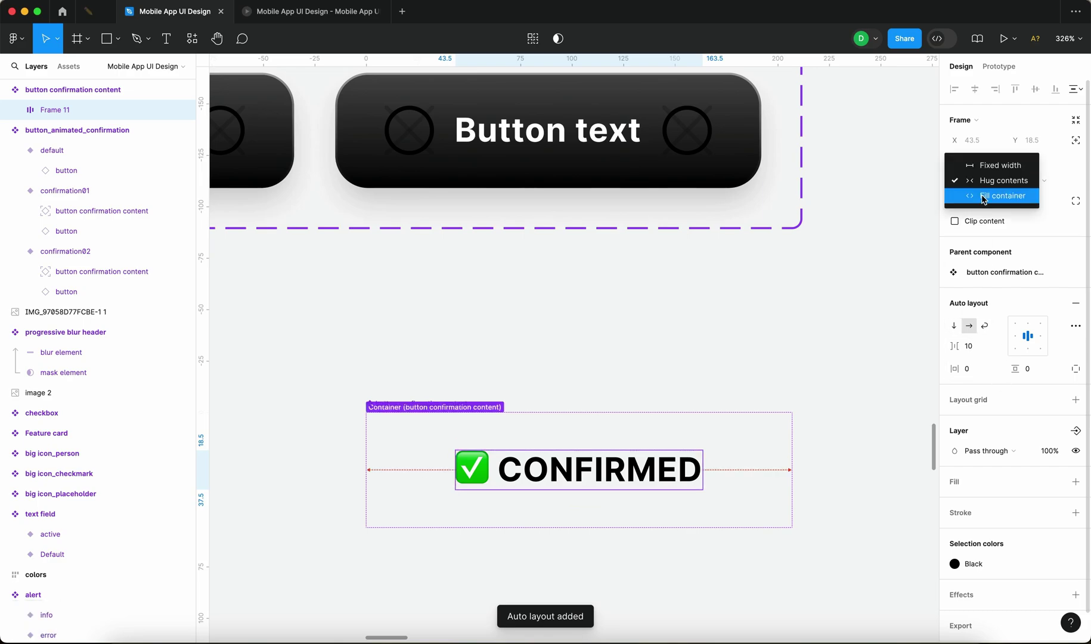
click(985, 180)
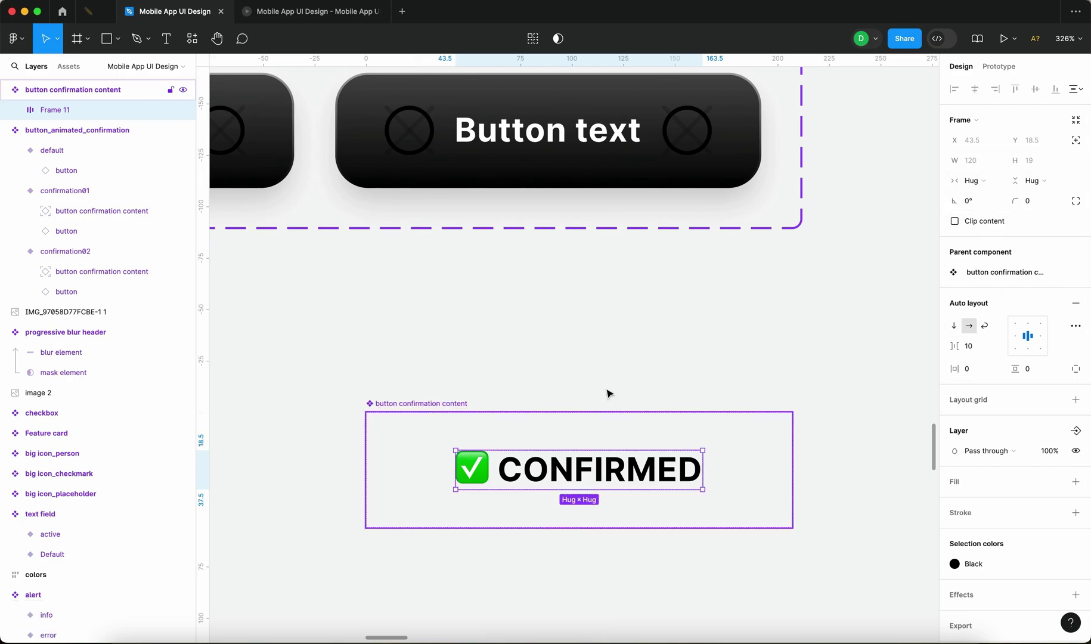
click(621, 442)
click(1015, 348)
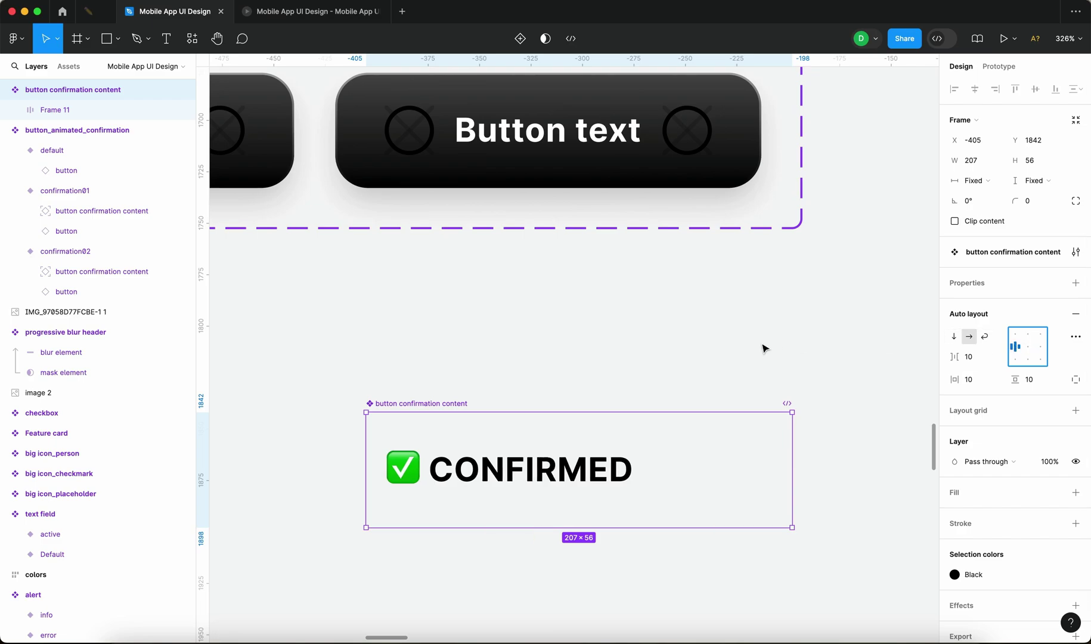
- Add a white FFFFFF fill to the frame around the CONFIRMED text and set its vertical padding to 3
click(622, 471)
click(1076, 482)
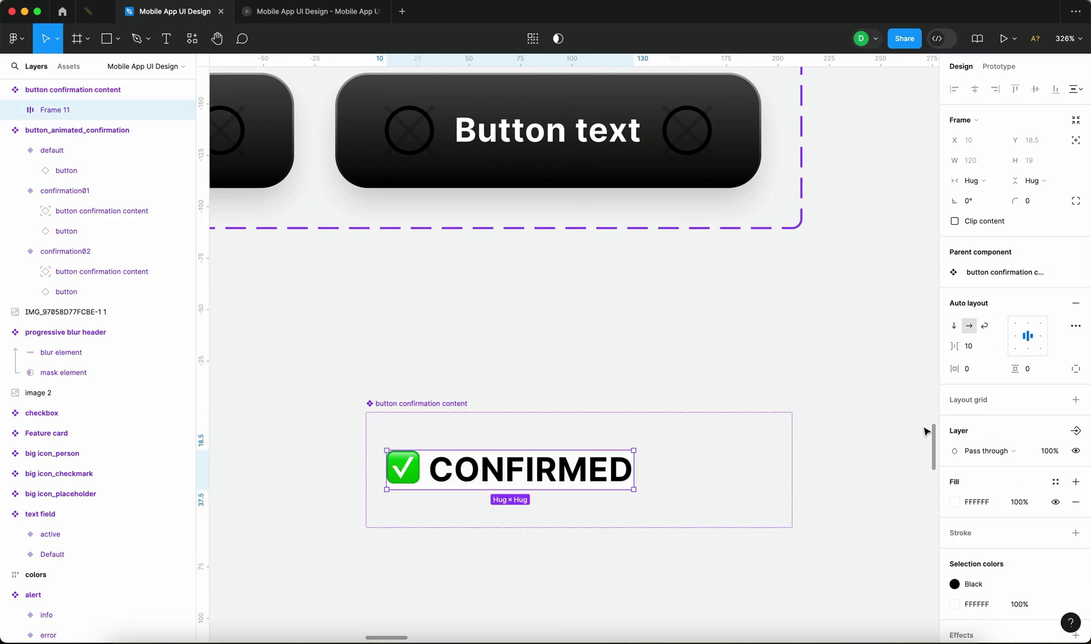
click(1028, 369)
key(shift+Up)
key(Down)
key(Down)
key(Down)
key(Down)
key(Down)
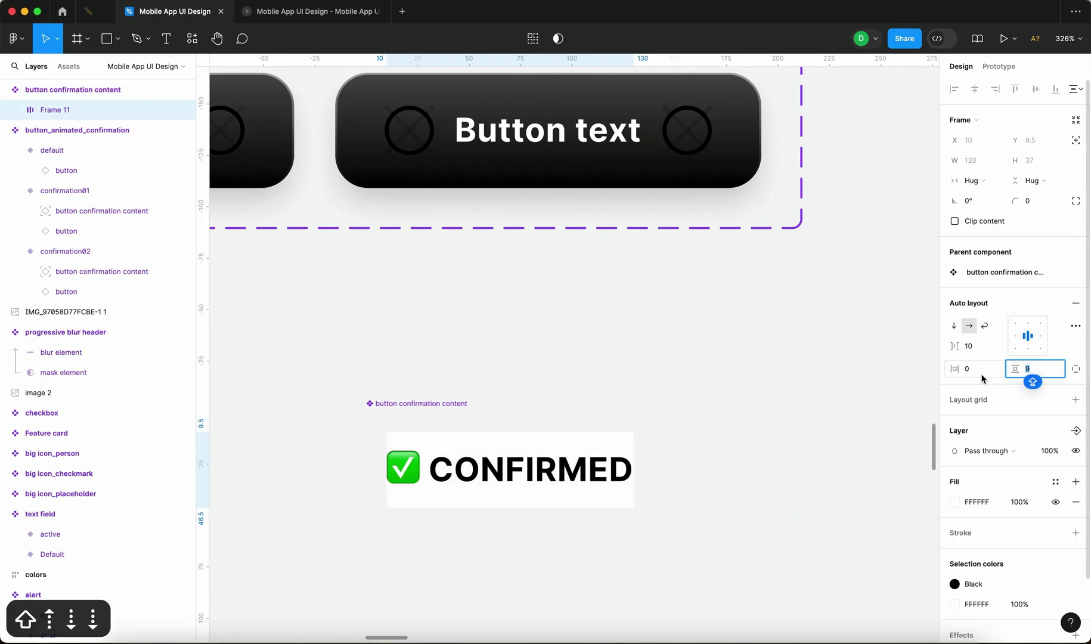
key(Down)
key(Down)
- Set the CONFIRMED frame's padding to 6 horizontally and 5 vertically, and its corner radius to 7
click(975, 369)
key(shift+Up)
key(Down)
key(Down)
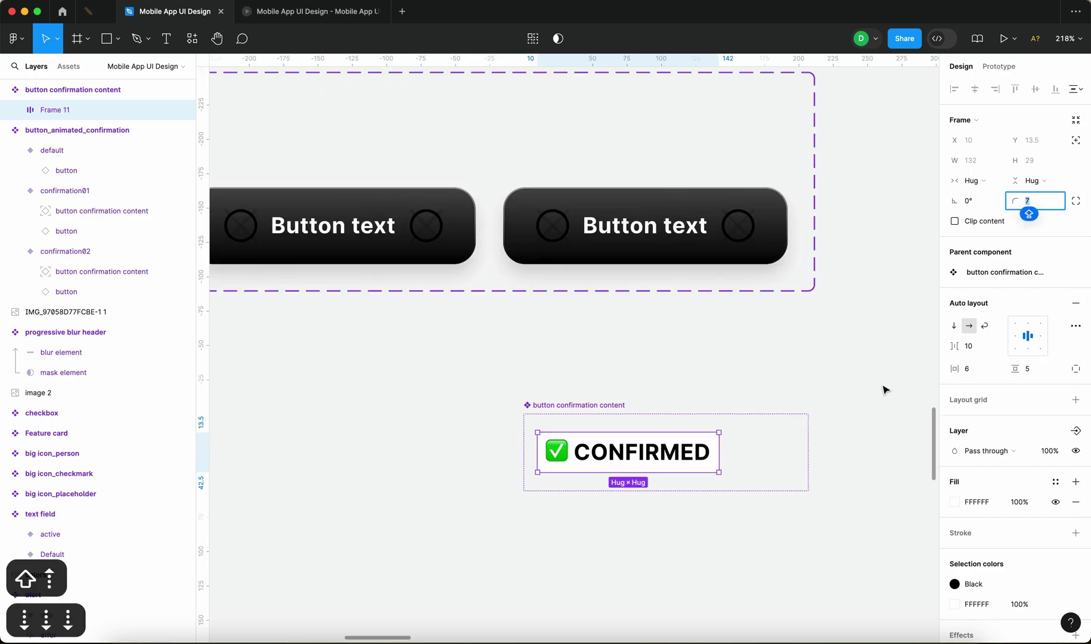
click(884, 390)
click(658, 459)
click(659, 459)
- Add a drop shadow to the CONFIRMED frame with Y offset 6, blur 23 and 15% opacity
scroll(1020, 529, down, 2)
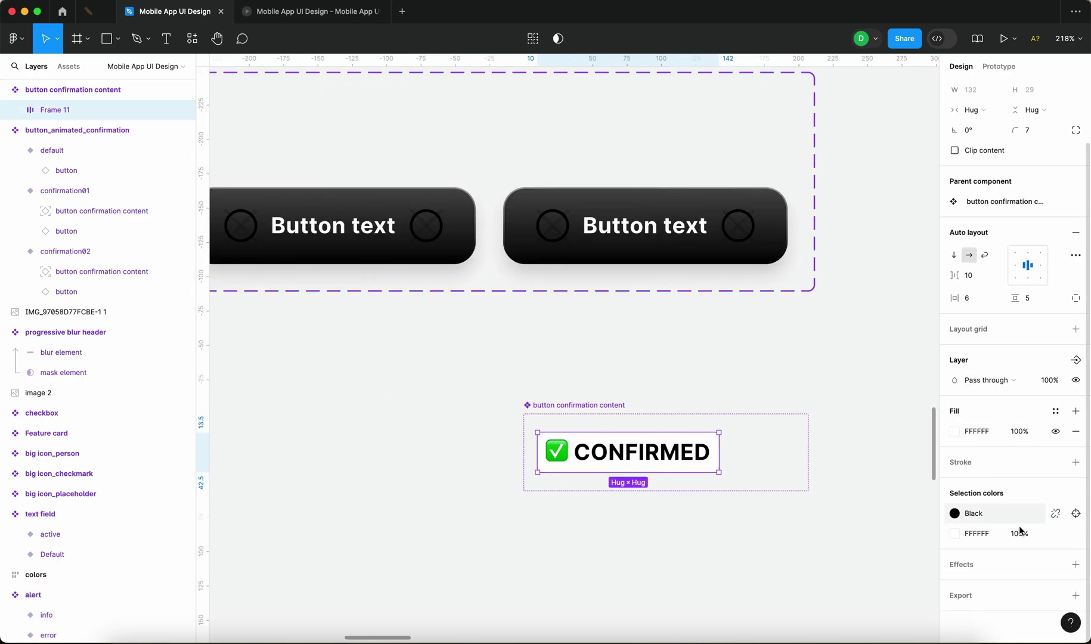
click(1072, 570)
click(959, 585)
click(820, 566)
key(Up)
key(Up)
click(893, 546)
key(shift+Up)
key(shift+Up)
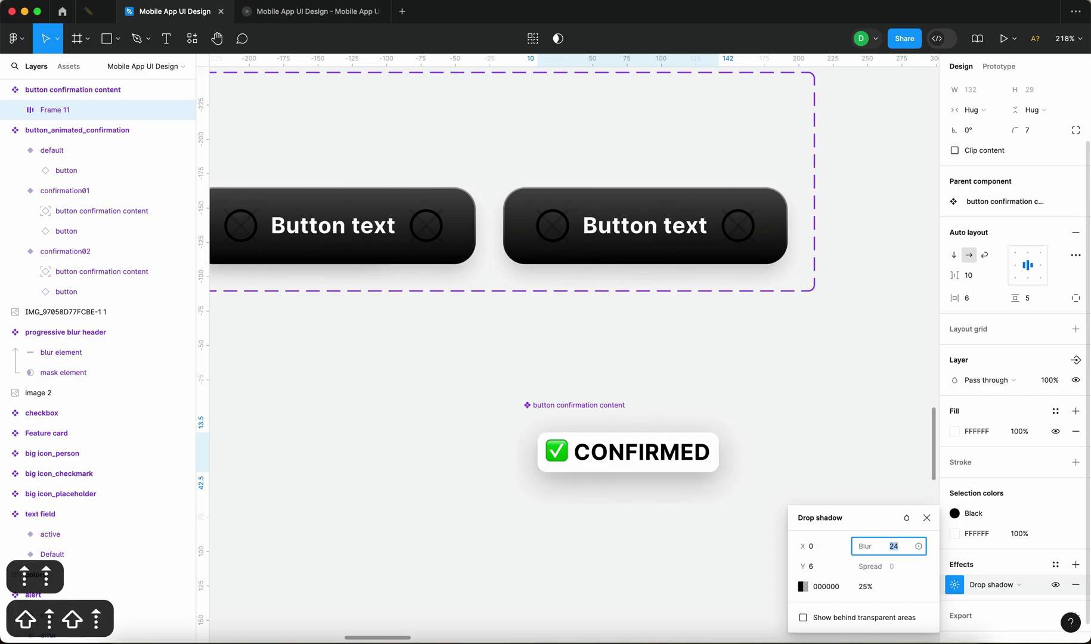
key(shift+Down)
key(shift+Up)
key(shift+Down)
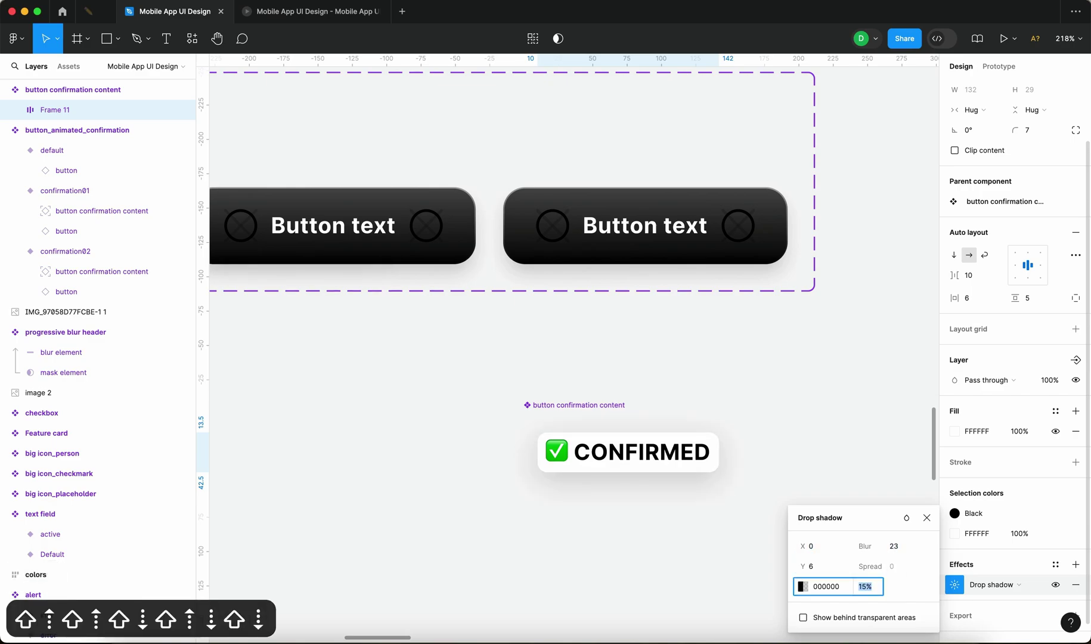
- Test the restyled confirmation in the prototype preview, then return to the design file with nothing selected
click(305, 17)
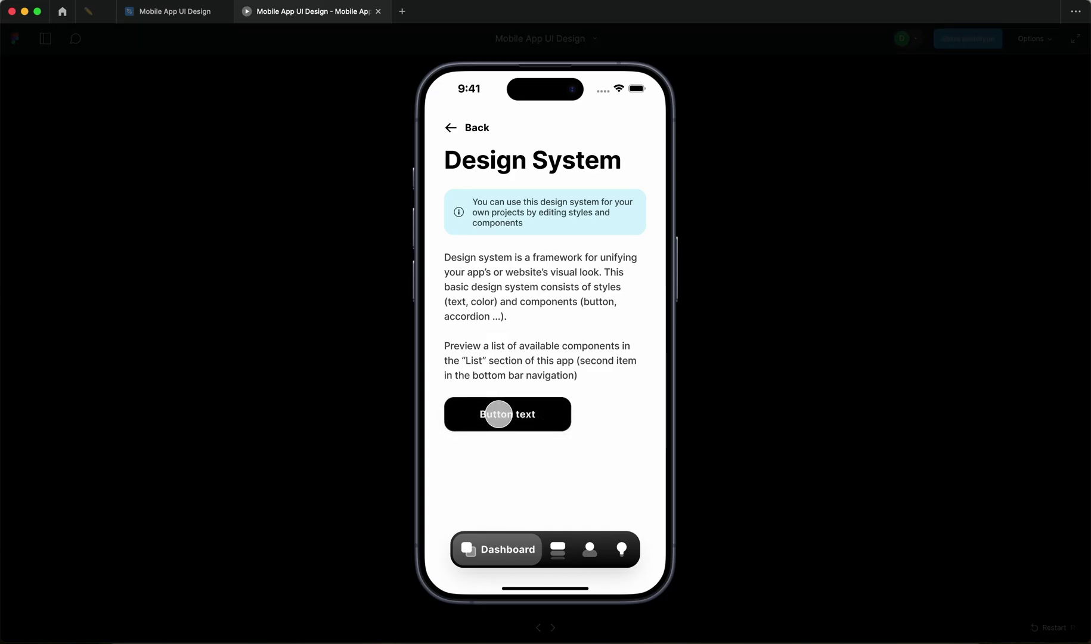
click(523, 416)
click(523, 416)
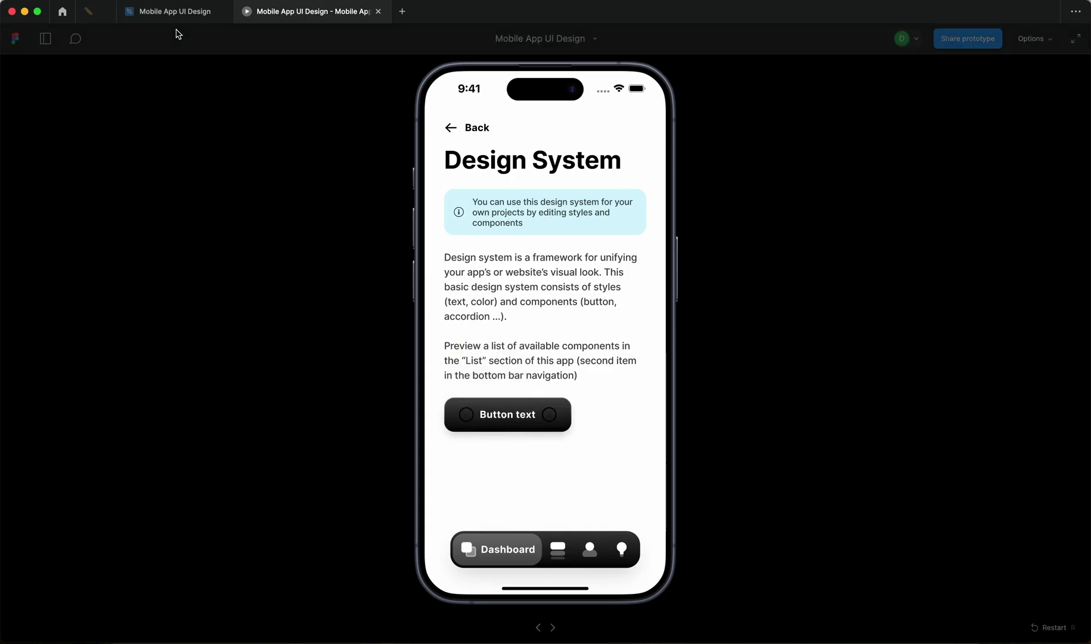
click(173, 12)
double_click(687, 480)
click(542, 346)
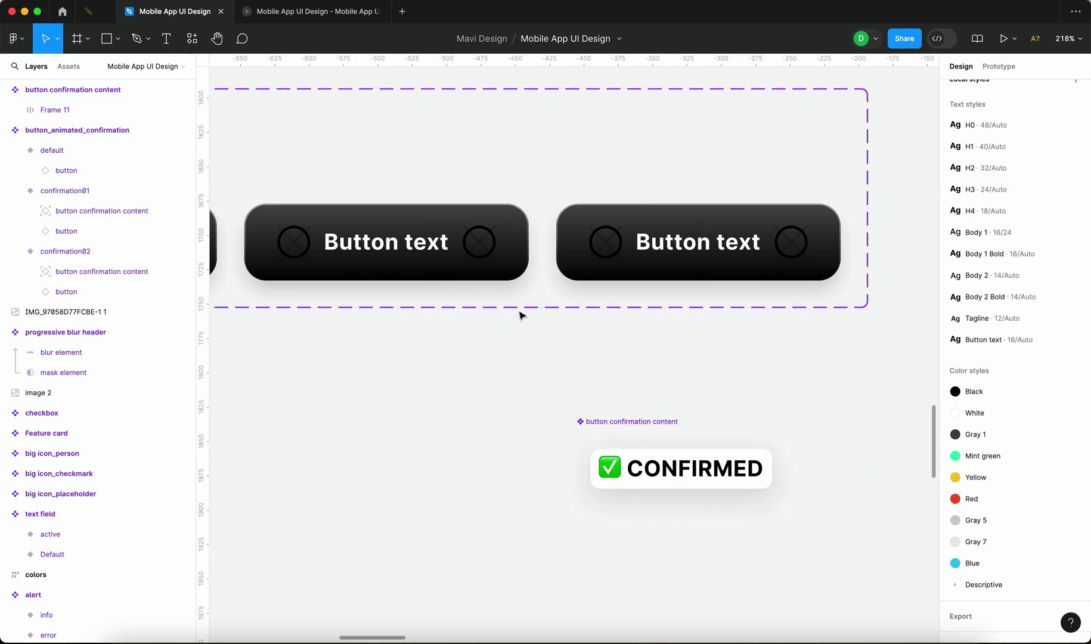
- Set the Smart animate duration of the interaction from confirmation01 to confirmation02 to 1200 ms
click(520, 257)
click(997, 68)
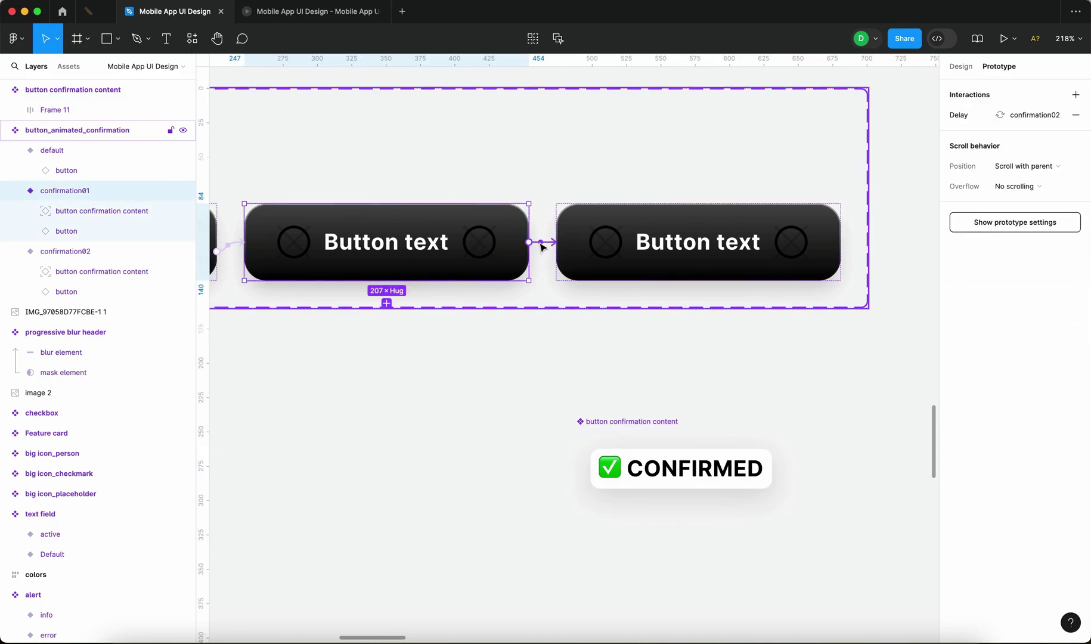
click(542, 242)
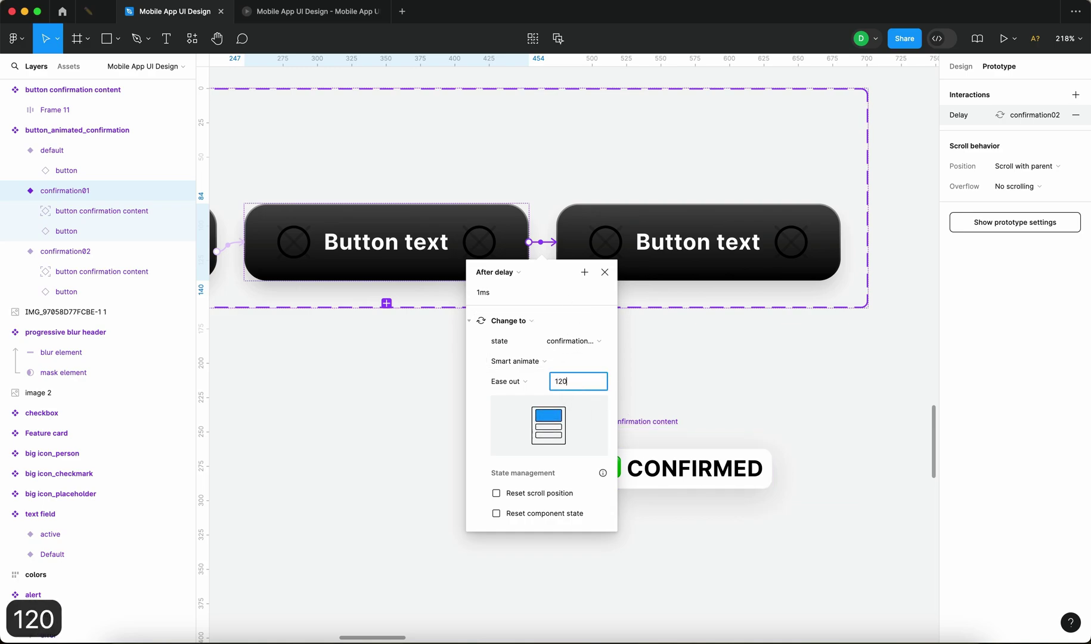
key(Return)
- Test the button's confirmation animation several times in the prototype preview, then return to the design file
click(297, 19)
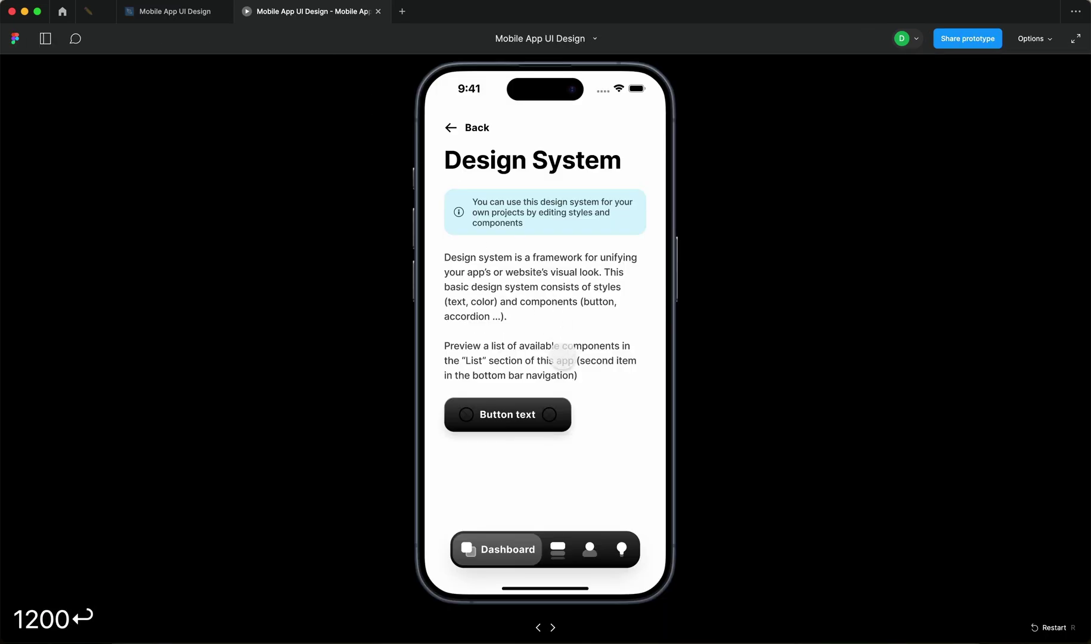
click(520, 417)
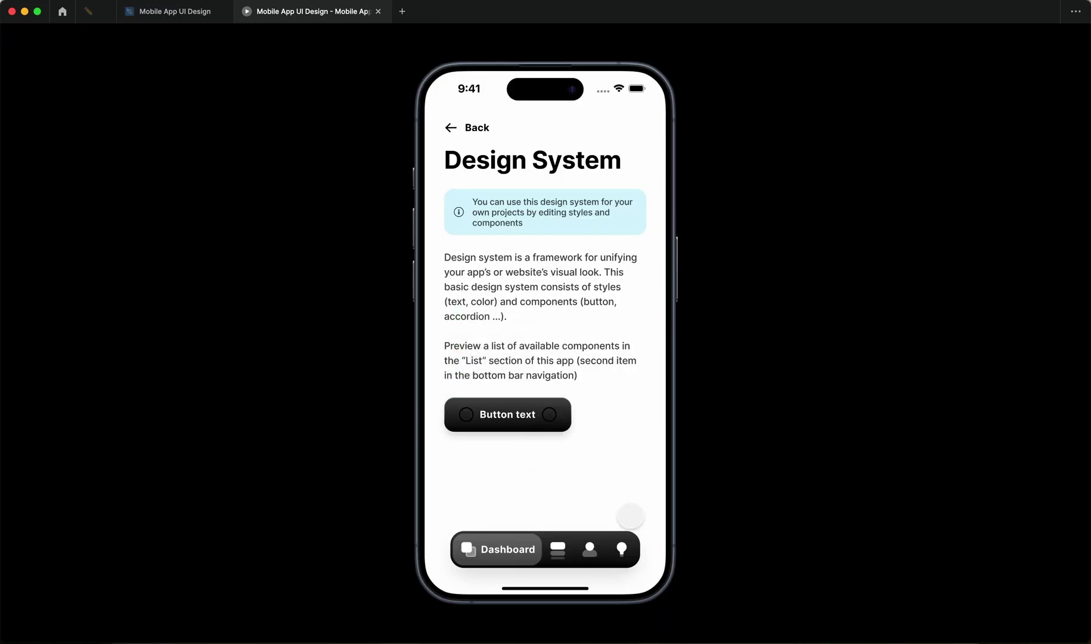
click(537, 417)
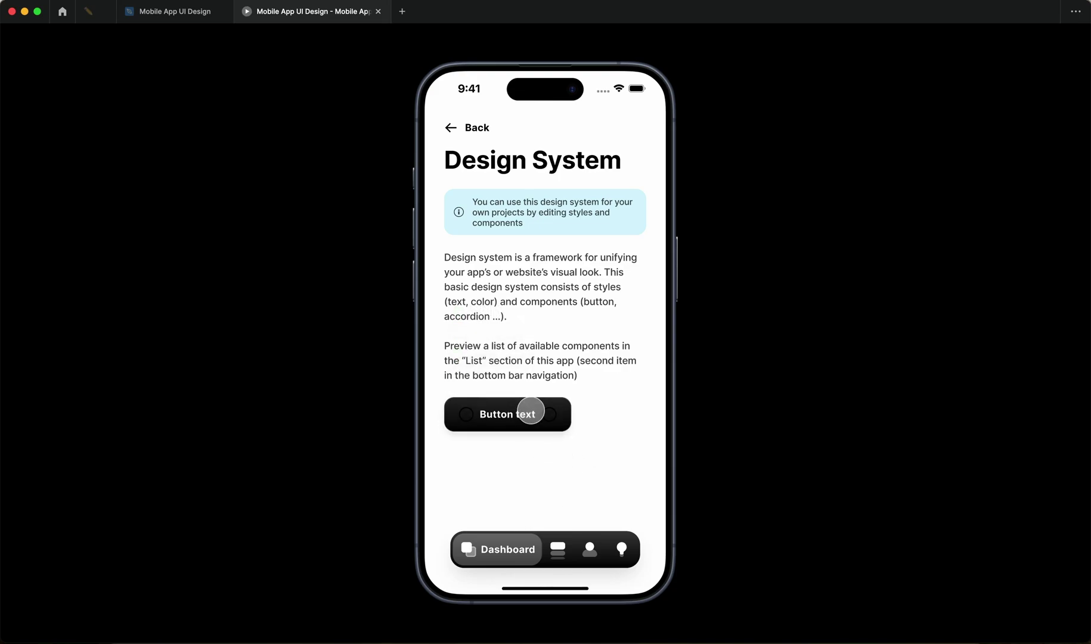
click(530, 423)
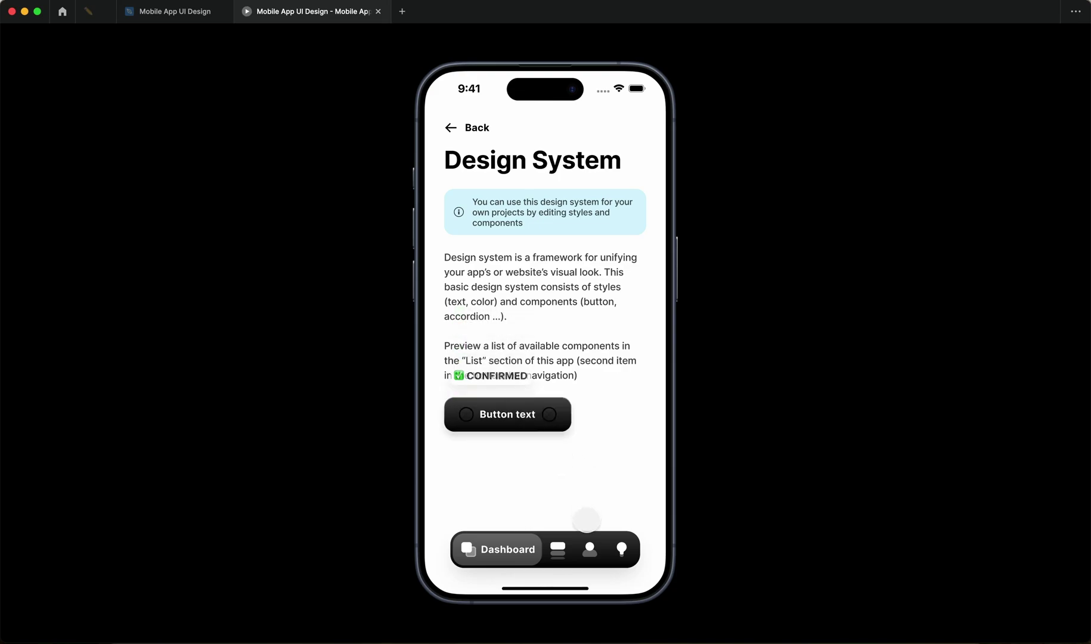
click(521, 423)
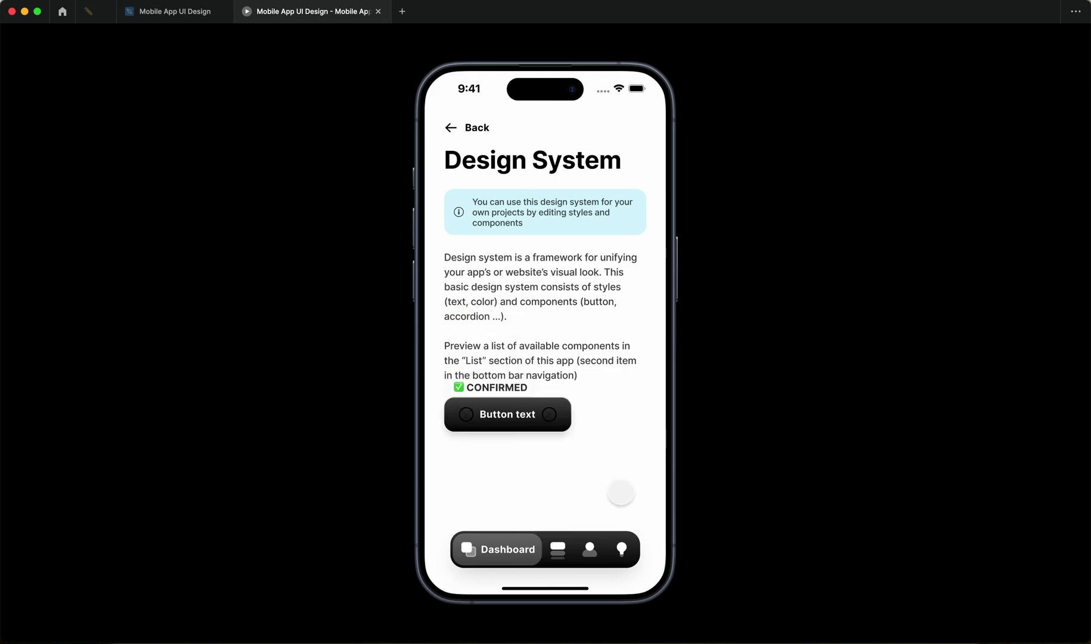
click(176, 12)
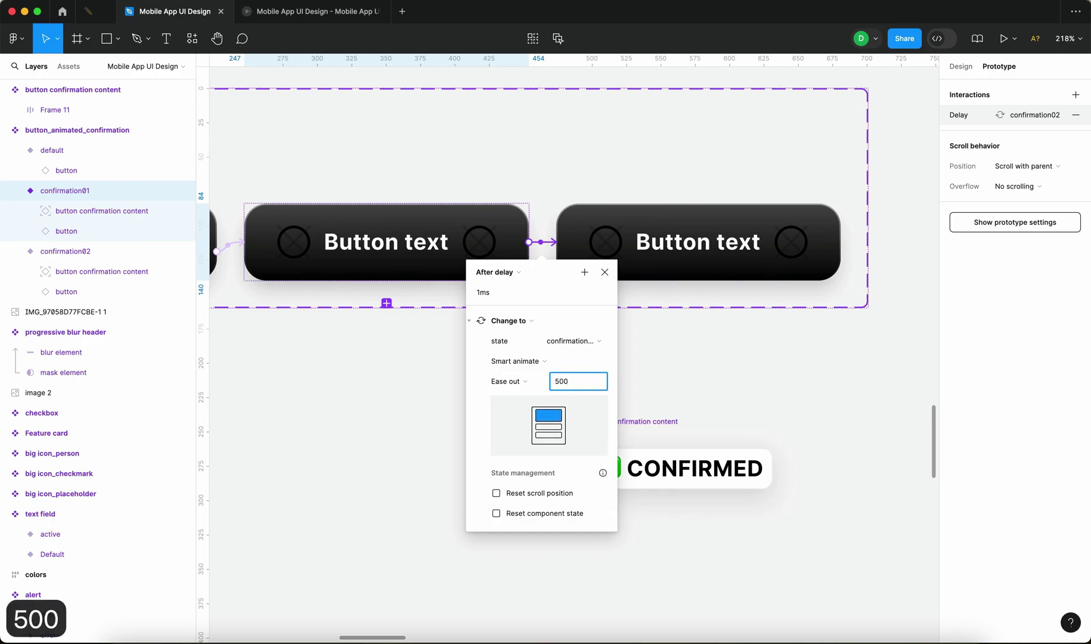
- Set the Smart animate duration from confirmation01 to confirmation02 to 800 ms and close the interaction settings
key(Return)
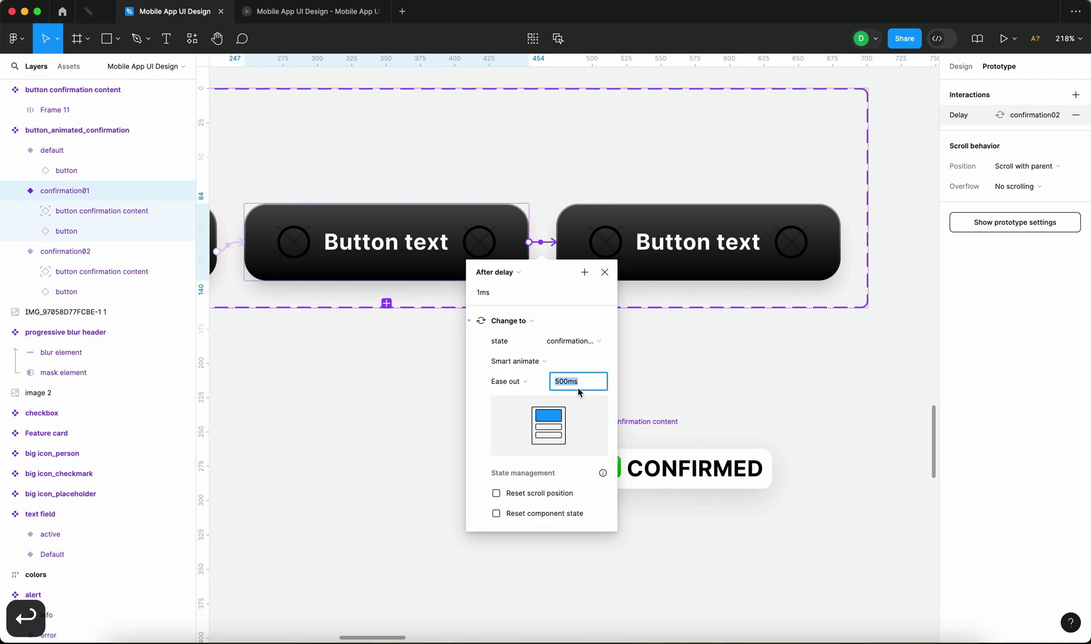
text(800)
key(Return)
click(694, 387)
- Center the CONFIRMED frame horizontally within the button confirmation content component
double_click(678, 451)
click(795, 363)
click(747, 452)
click(961, 66)
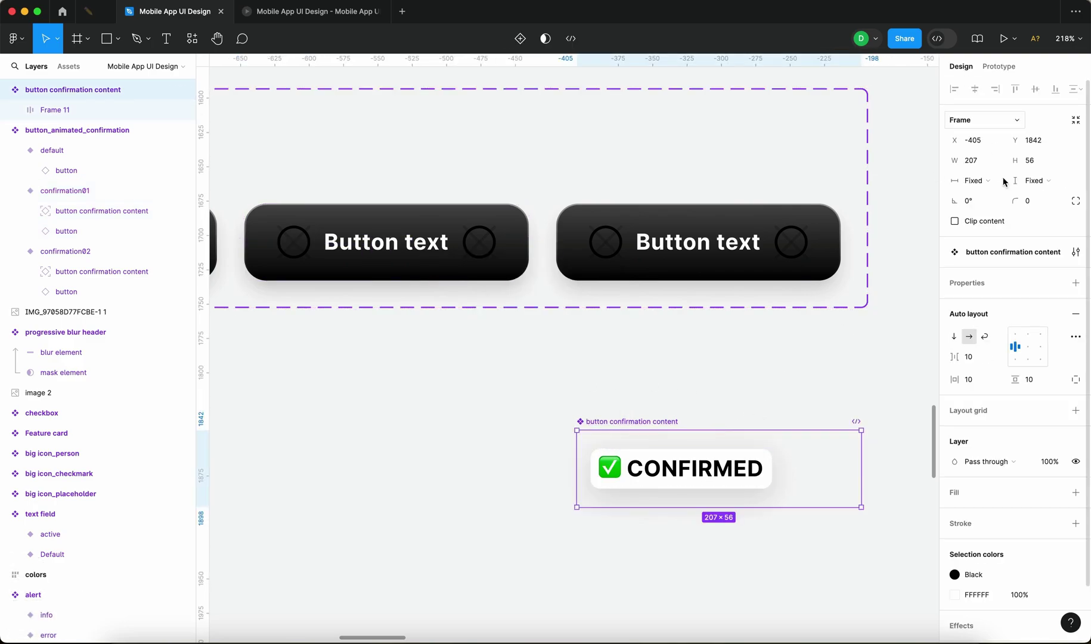
click(1026, 349)
click(874, 359)
- Remove the white fill from the frame around the CONFIRMED text
click(775, 462)
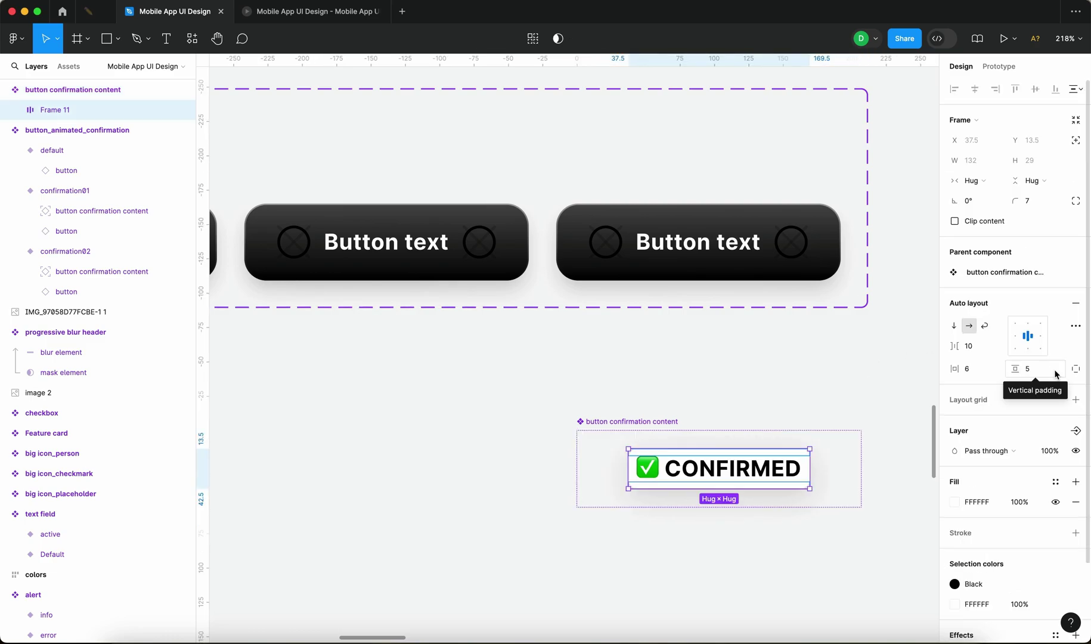
click(1075, 501)
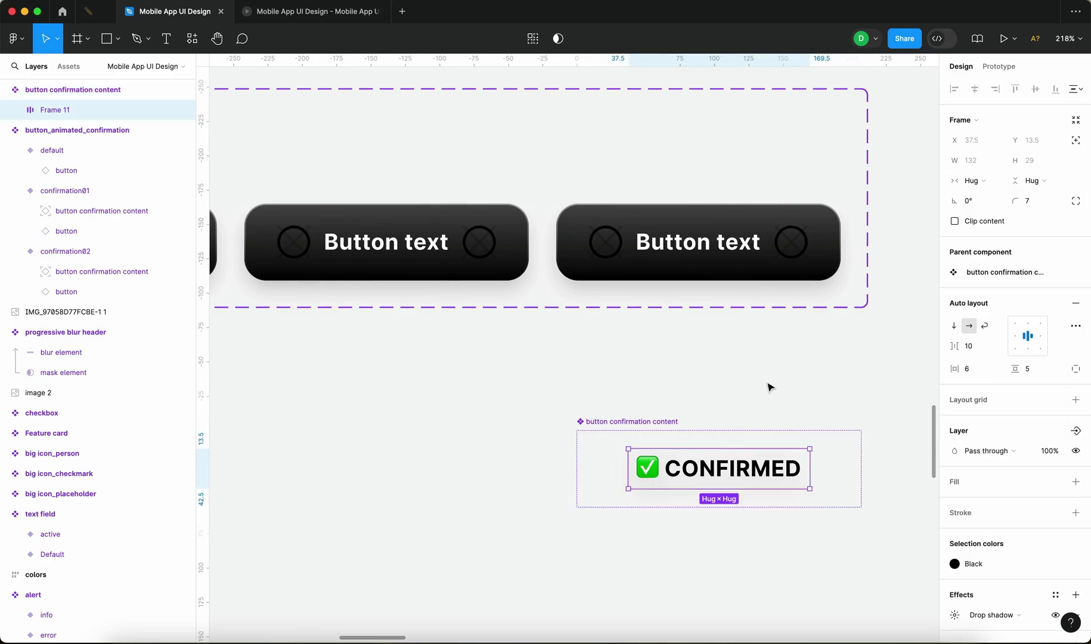
click(770, 385)
- Move the button confirmation content component directly below the button_animated_confirmation set and add a second variant to it
scroll(659, 427, down, 5)
drag(673, 446, 363, 394)
click(520, 38)
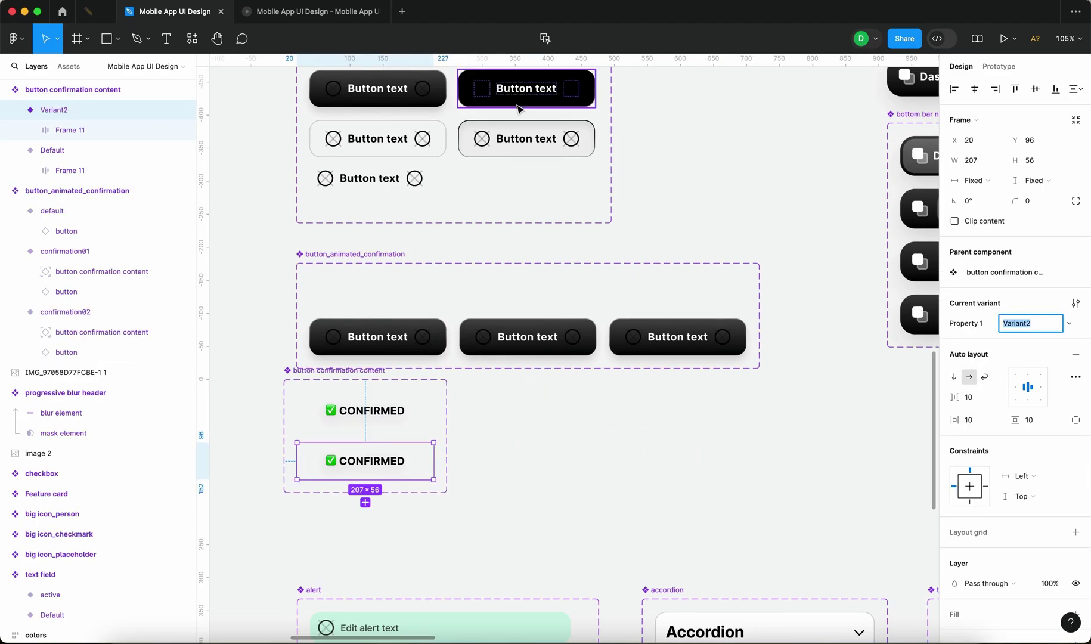
- Align the button confirmation content set with the animated button set and apply auto layout to place its variants side by side
drag(352, 376, 364, 383)
key(shift+a)
click(577, 421)
- Change the label of the second button confirmation content variant to "❌ ERROR"
click(520, 420)
scroll(519, 420, up, 5)
click(493, 424)
double_click(491, 424)
click(489, 421)
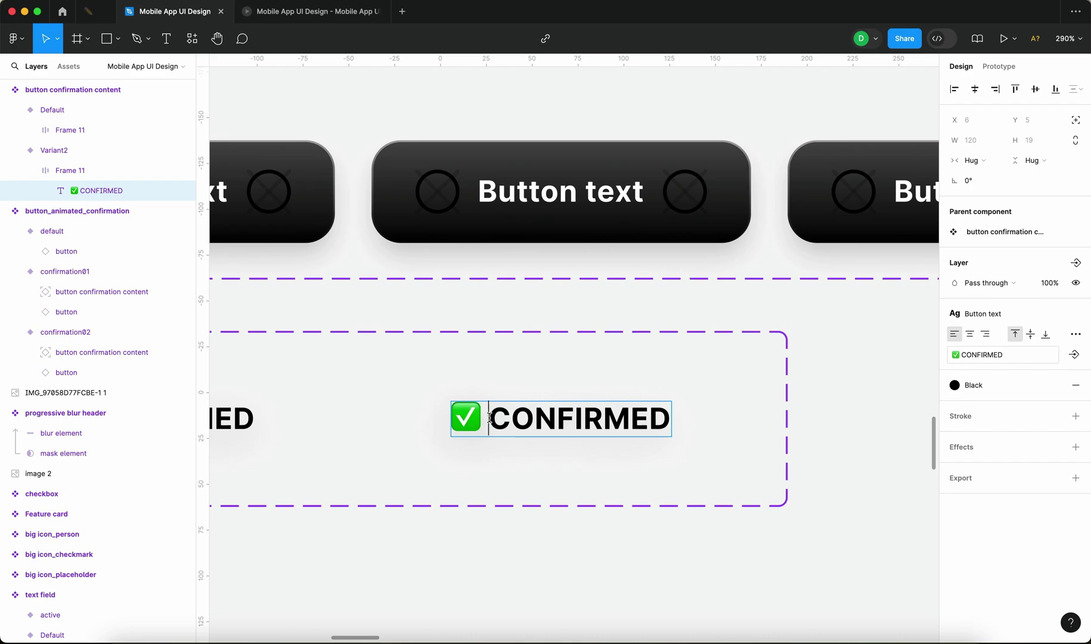
key(shift+super+Right)
text(ERROR)
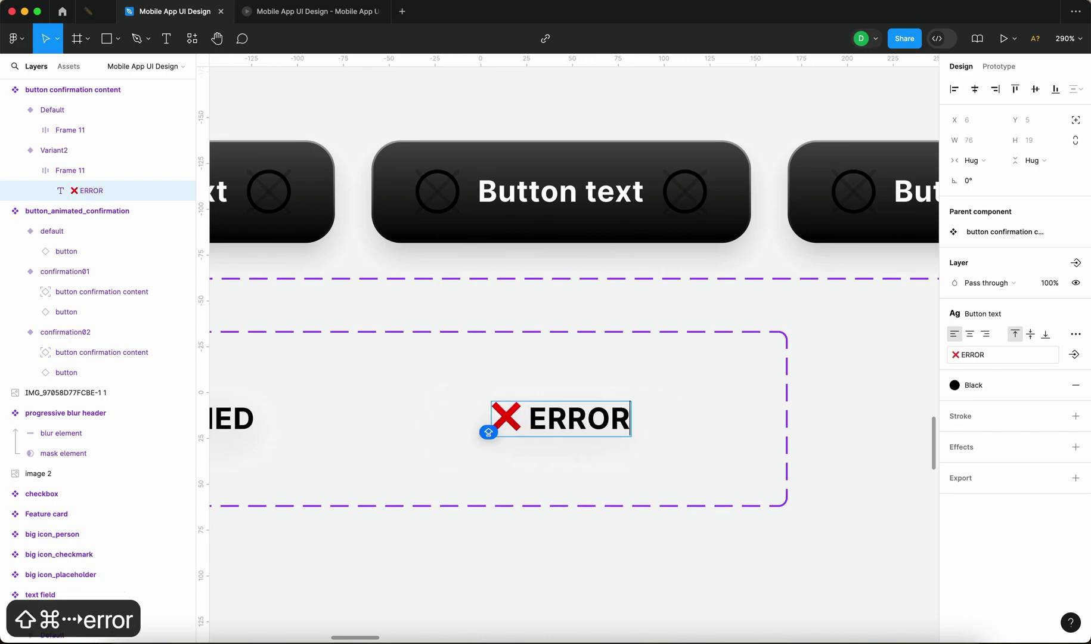
key(Escape)
click(1005, 394)
click(851, 554)
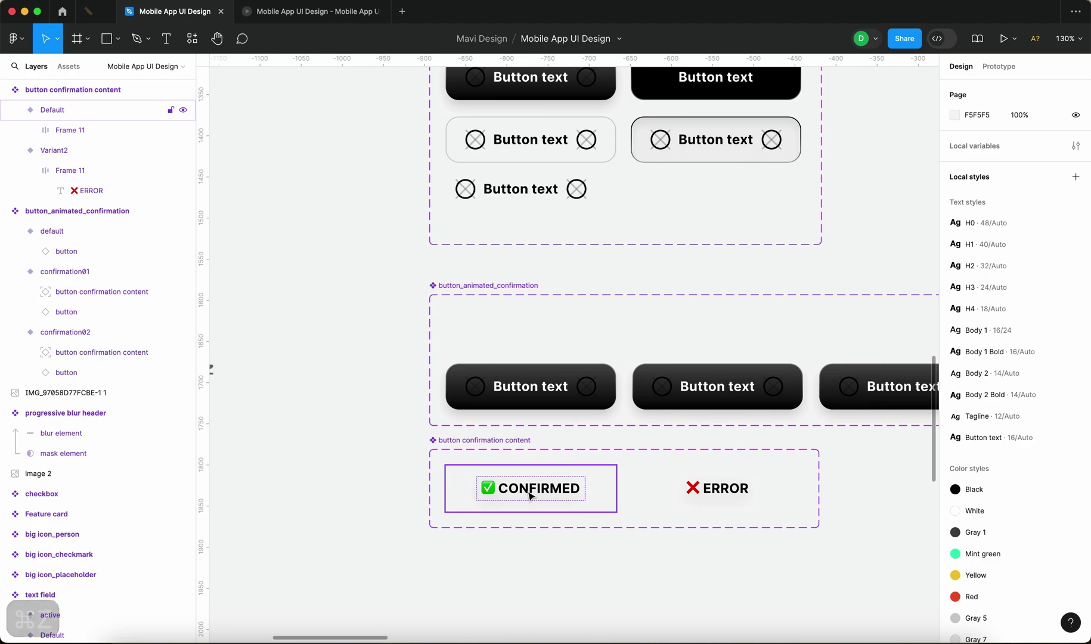
- Change the Default variant's label to "✅ Confirmed" in sentence case
super+click(529, 492)
double_click(524, 490)
key(Left)
key(Left)
key(shift+super+Right)
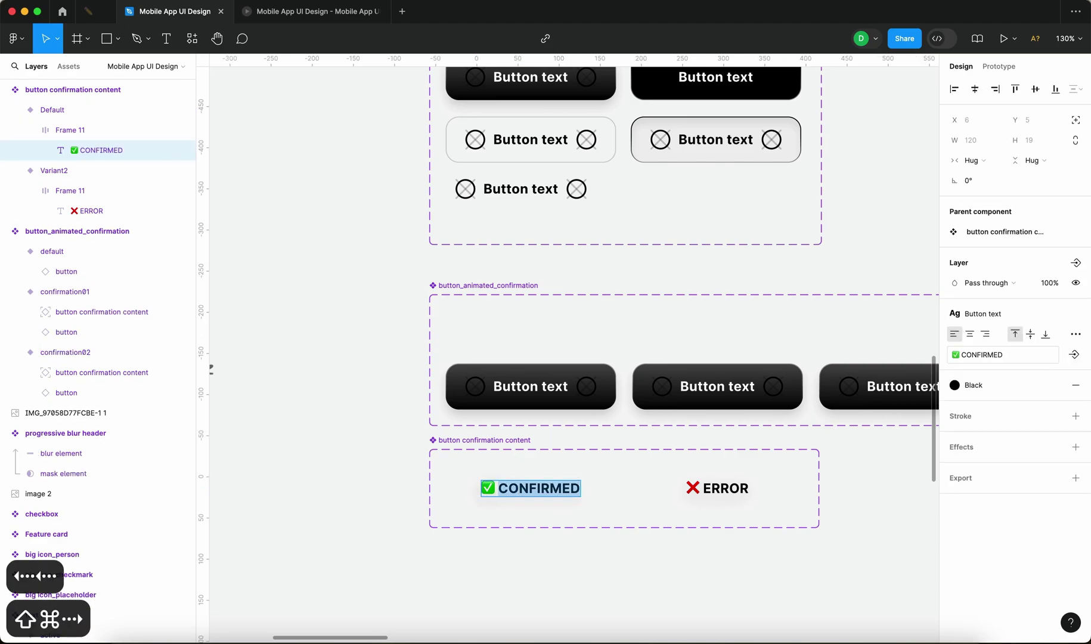
text(Confirmed)
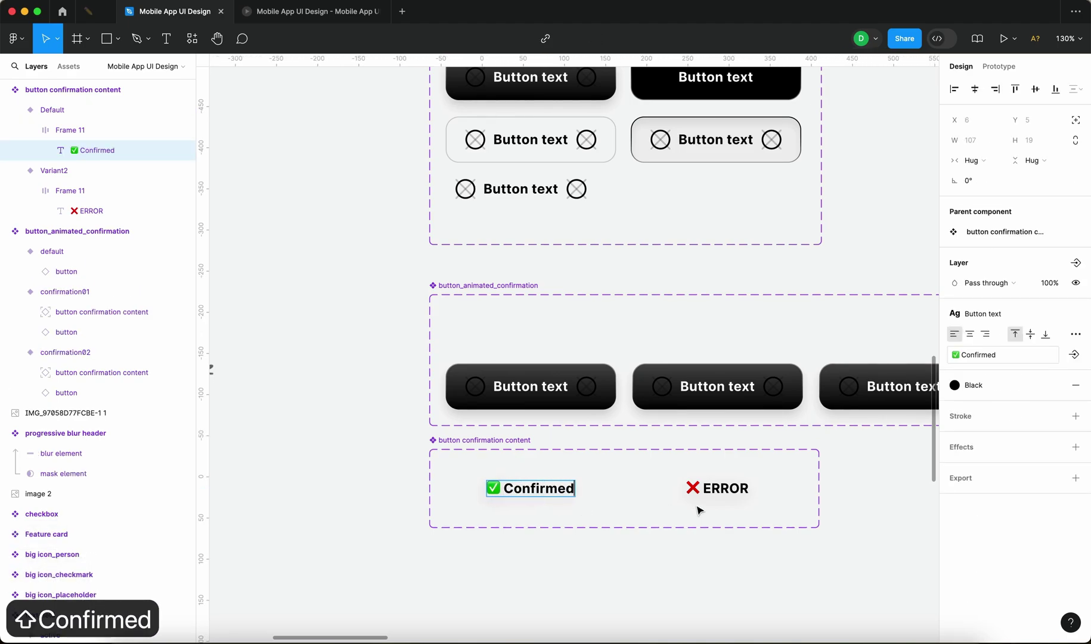
- Change the second variant's label to "❌ Error" in sentence case
double_click(716, 488)
key(shift+super+Right)
text(Erro)
click(409, 443)
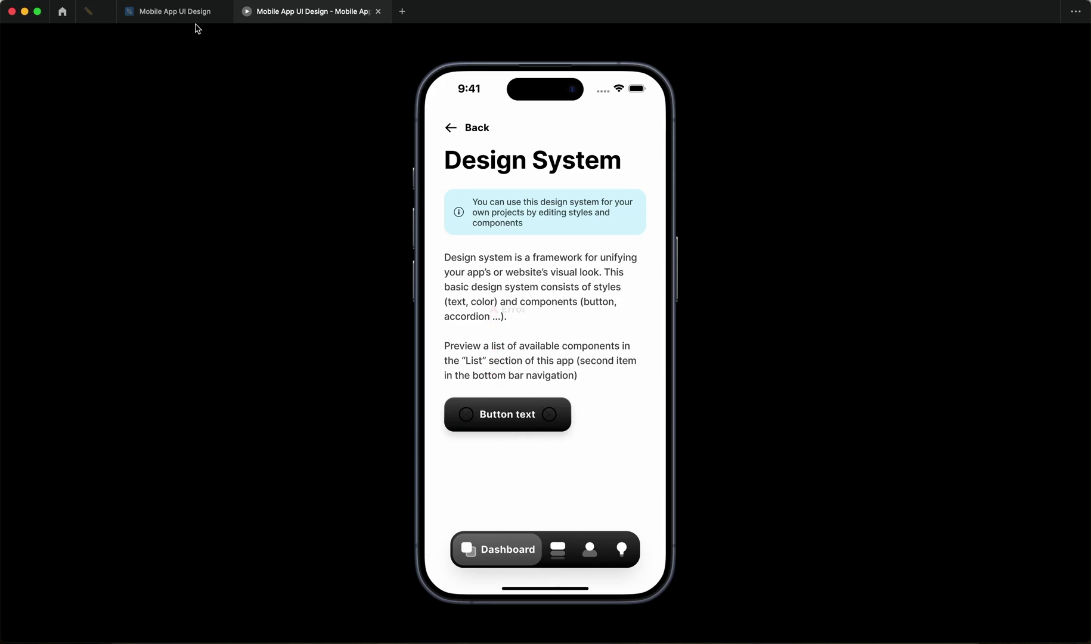
- Move the button confirmation content set lower and duplicate the button_animated_confirmation set into the space directly below the original
click(182, 17)
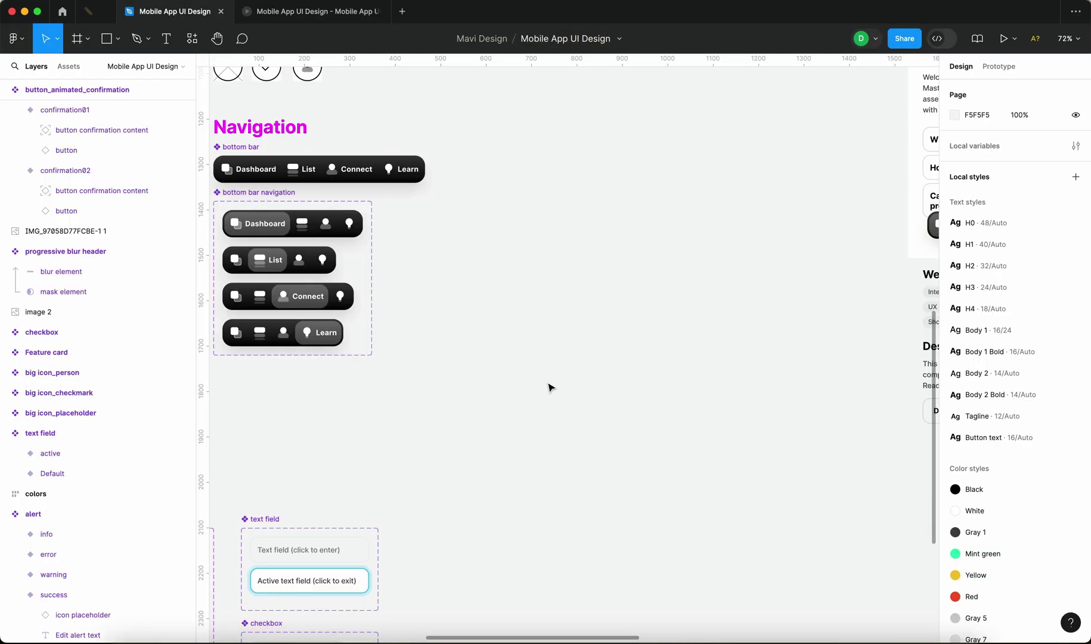
scroll(550, 388, down, 4)
scroll(550, 389, left, 3)
scroll(377, 343, up, 6)
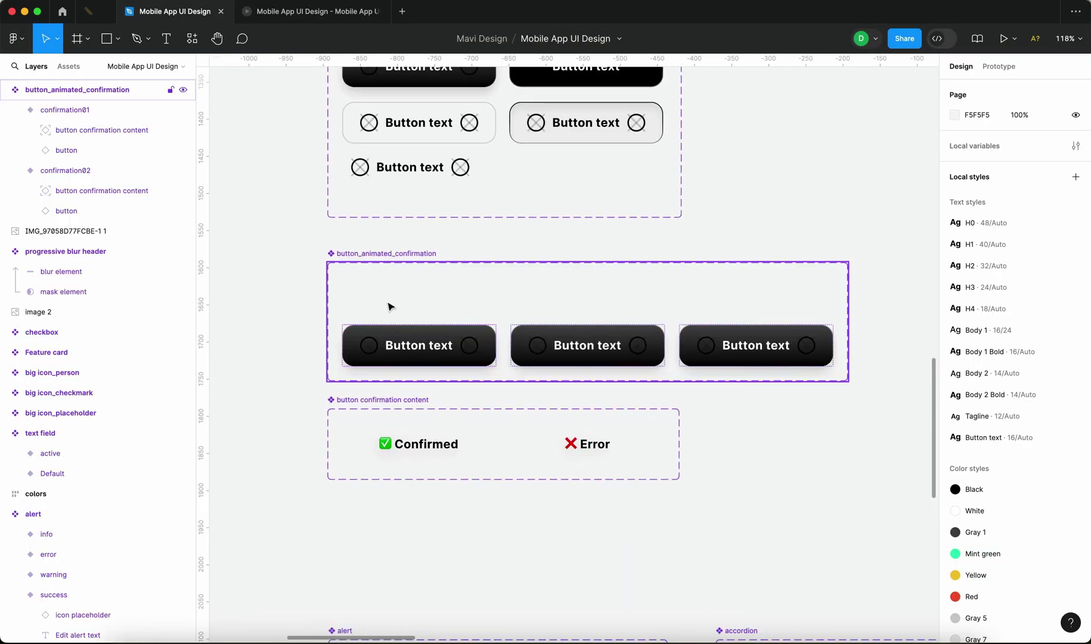
click(356, 257)
scroll(391, 252, down, 4)
scroll(383, 253, up, 6)
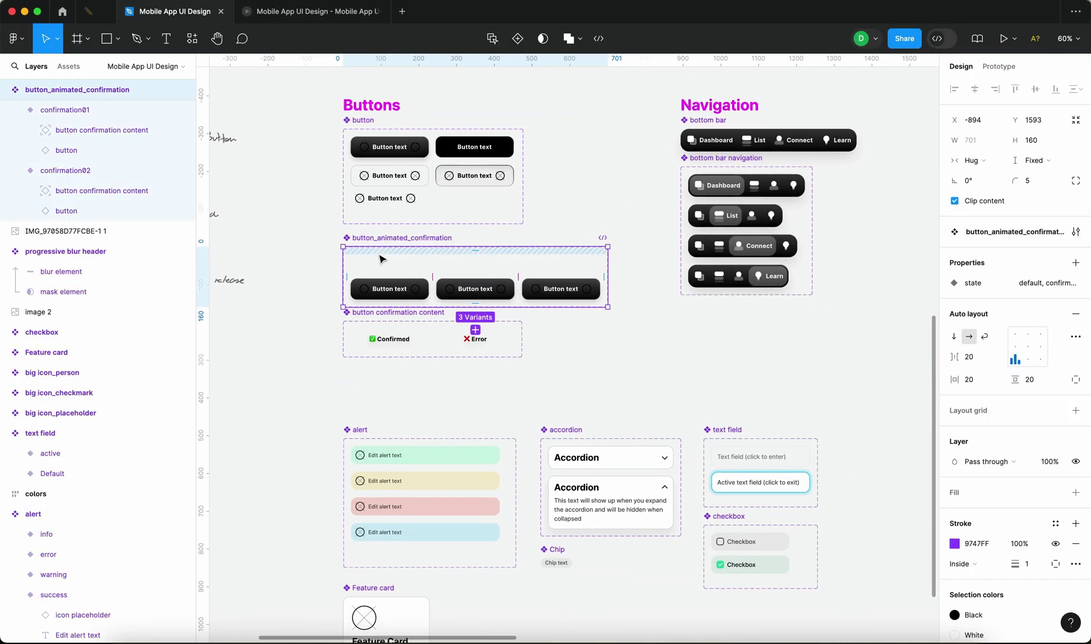
drag(376, 390, 382, 508)
alt+drag(387, 230, 411, 368)
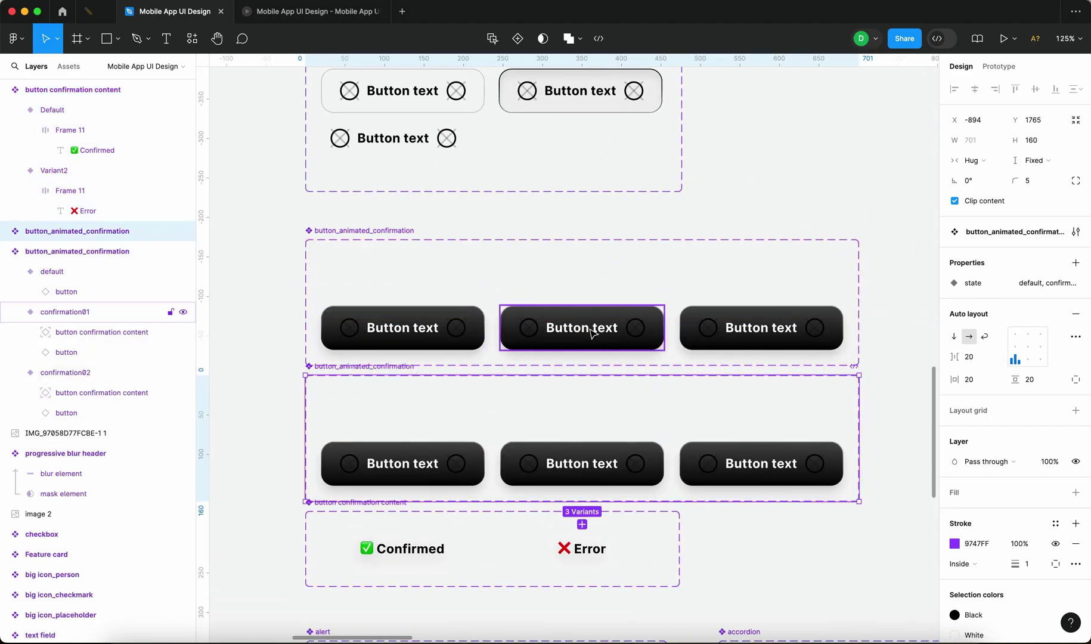
- Rename the duplicated set as button_animated_confirmation_error and move it slightly lower
scroll(585, 329, down, 3)
double_click(373, 249)
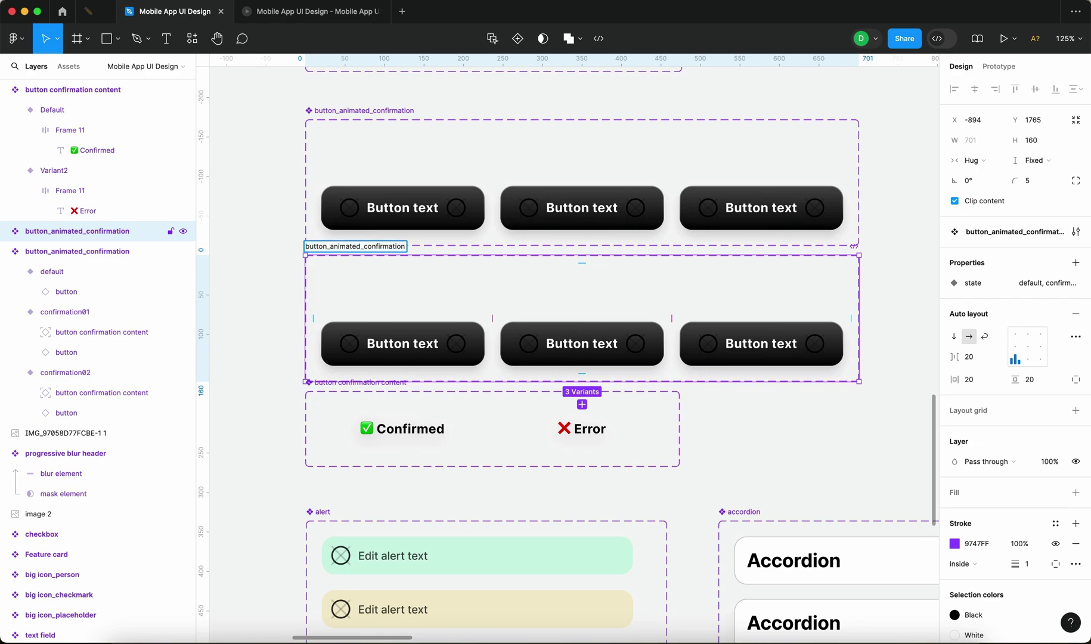
key(Left)
key(shift+super+Right)
text(e)
text(rror)
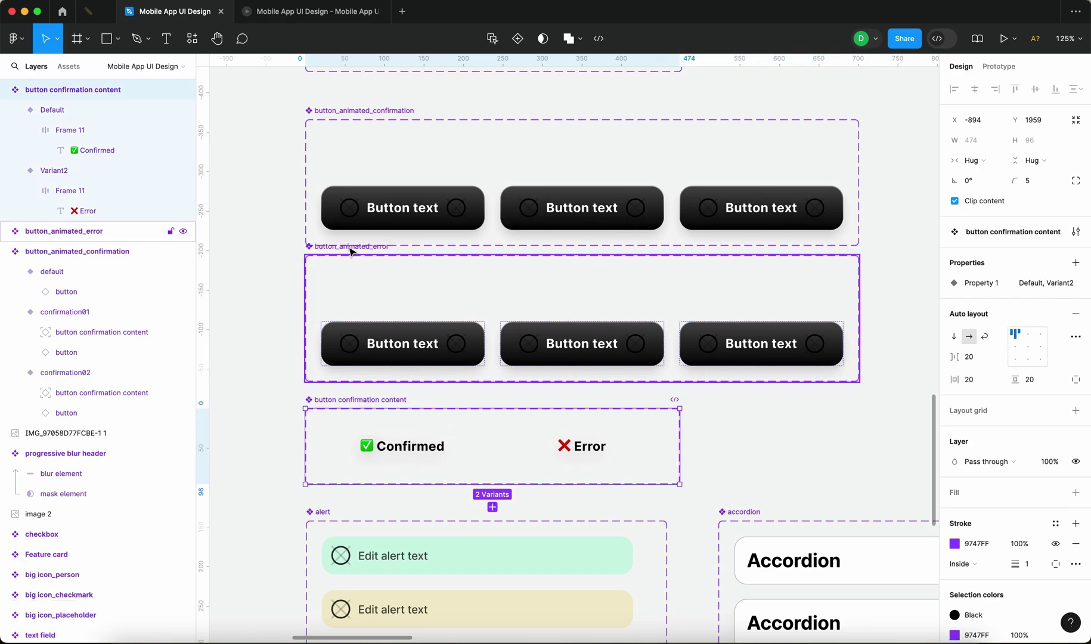
drag(353, 248, 351, 254)
double_click(347, 252)
key(Right)
key(BackSpace)
key(BackSpace)
key(BackSpace)
key(BackSpace)
key(BackSpace)
text(conf)
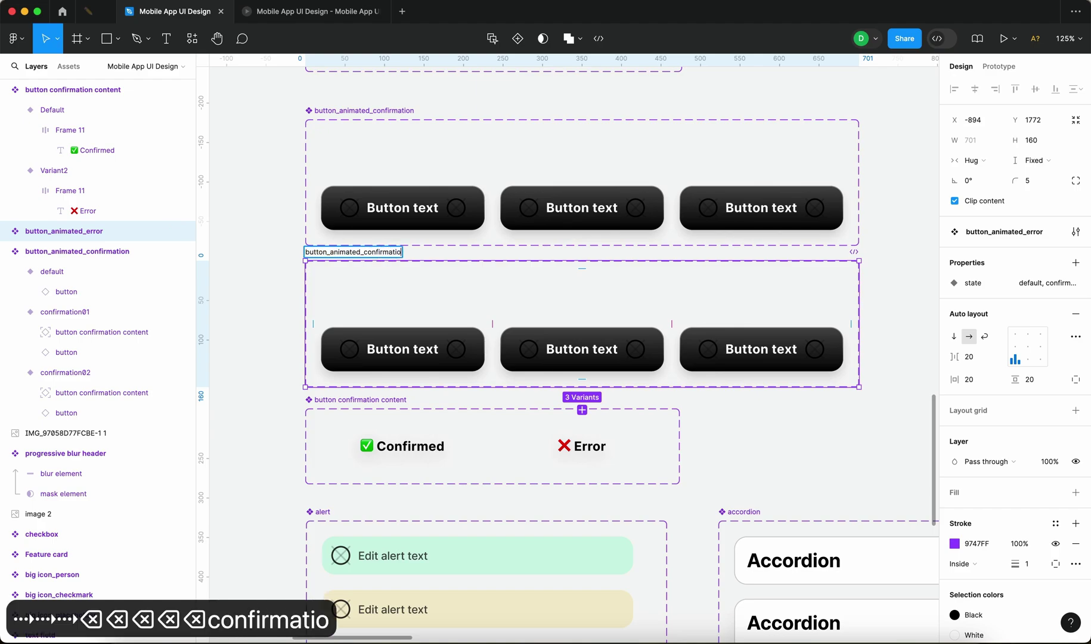
text(irmation?)
key(BackSpace)
text(_error)
key(Return)
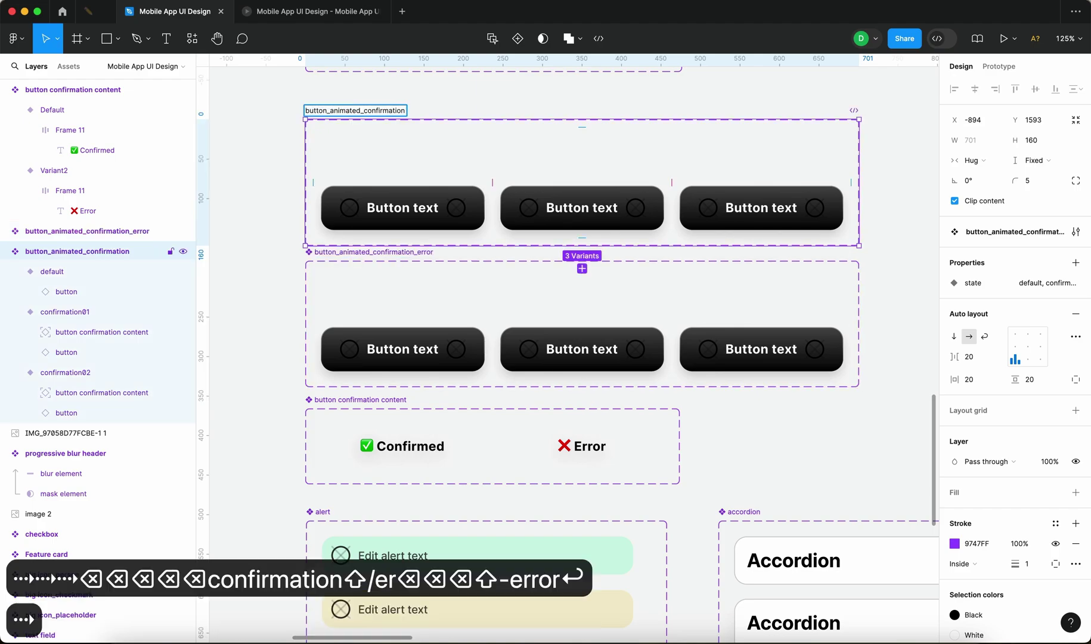
- Rename the original set as button_animated_confirmation_success and nudge the error set up to X -893, Y 1768
text(_suicce)
key(BackSpace)
key(BackSpace)
key(BackSpace)
key(BackSpace)
text(ccess)
key(Return)
double_click(577, 338)
drag(580, 301, 581, 298)
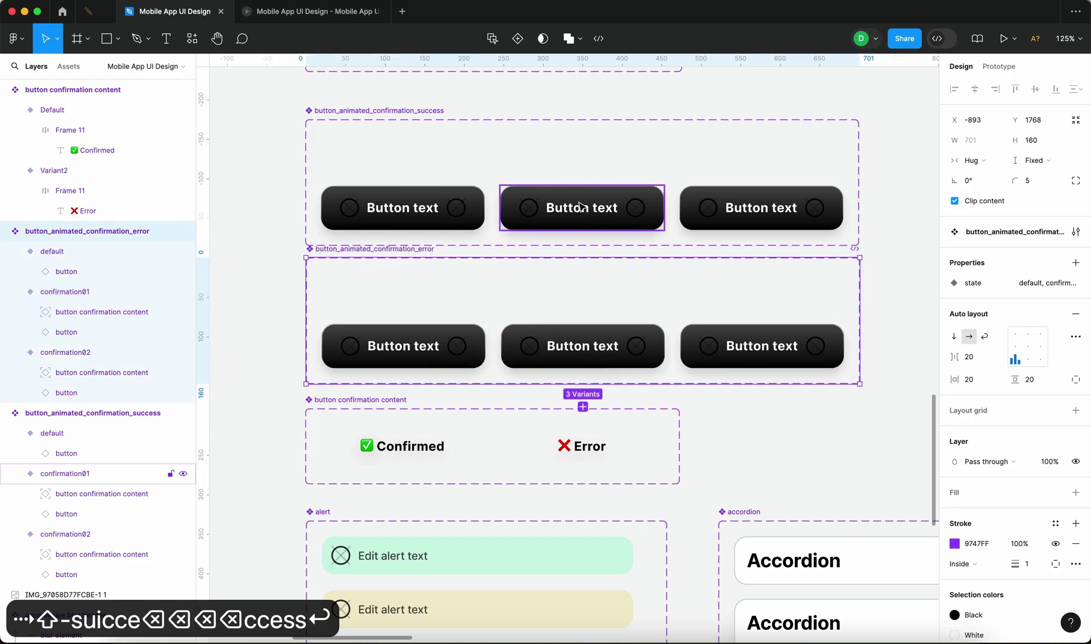
- Rename the variant property of the button confirmation content set to "type"
click(581, 209)
click(81, 496)
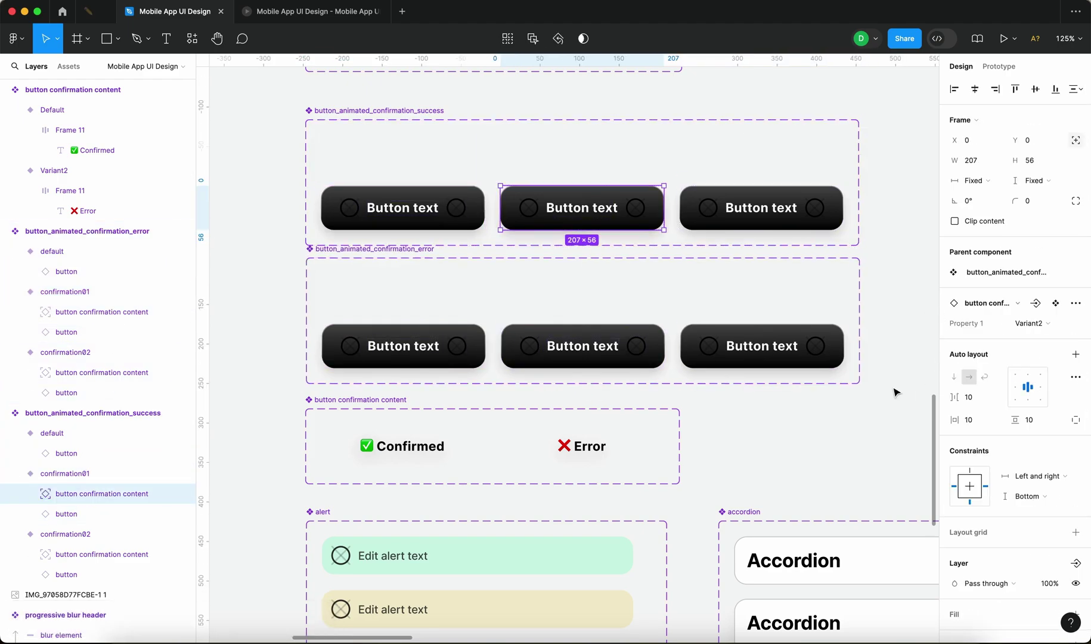
click(356, 408)
click(1055, 282)
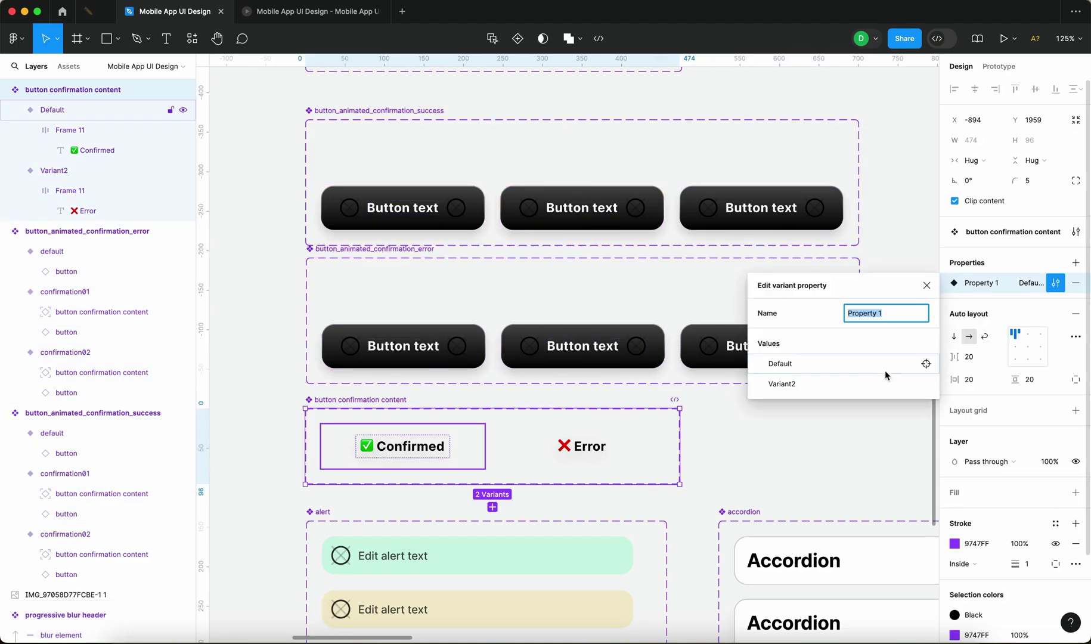
text(tzpe)
key(Return)
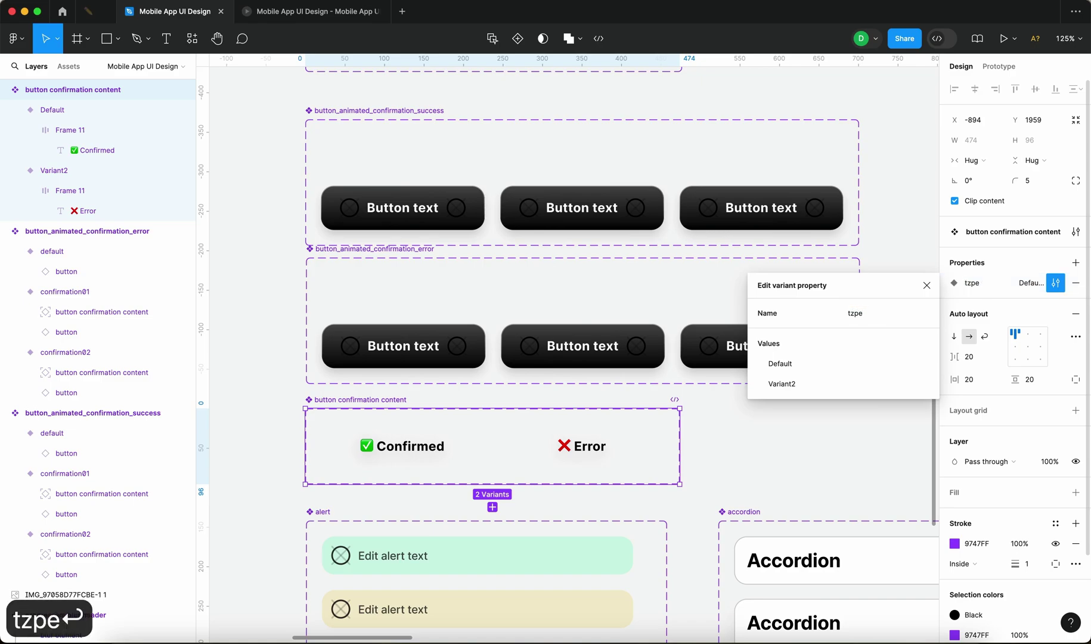
text(type)
key(Return)
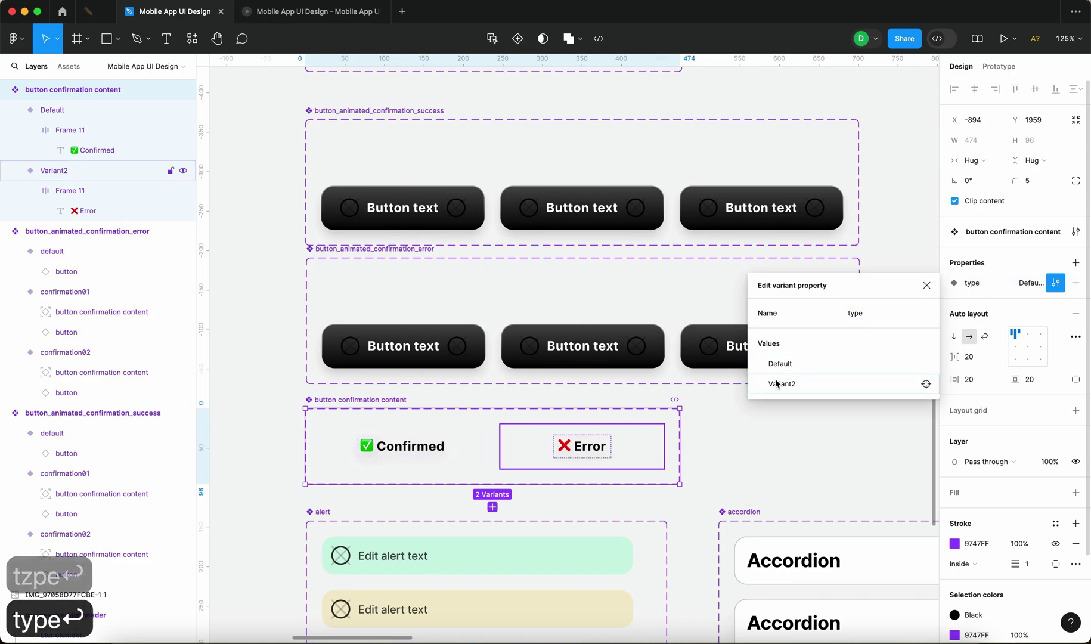
- Rename the type values of the button confirmation content set from Default to success and from Variant2 to error
double_click(780, 363)
text(success)
key(Return)
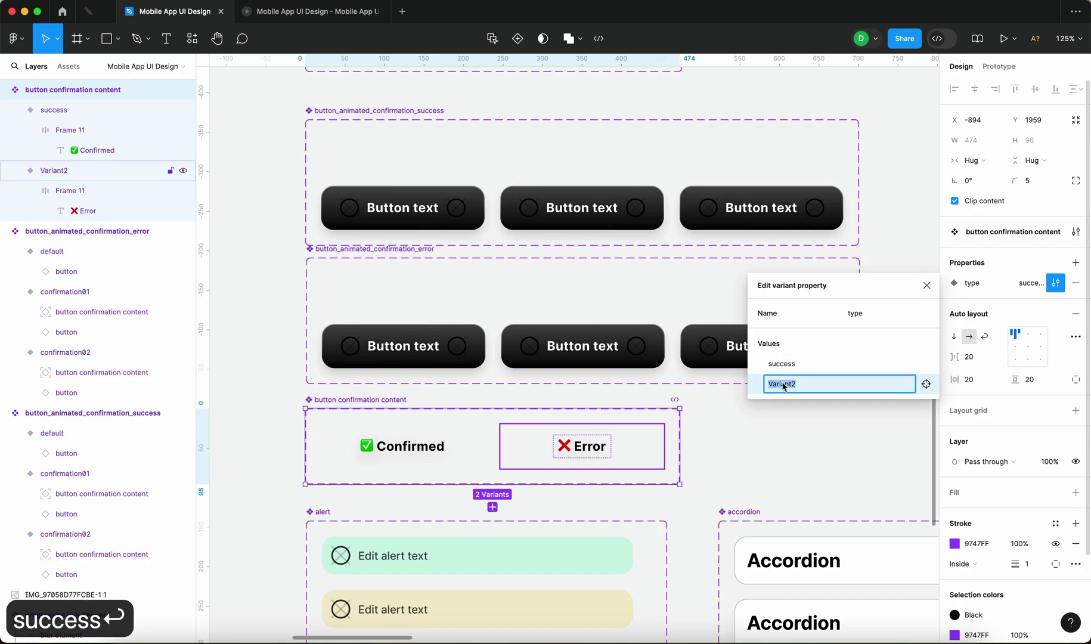
text(error)
click(803, 453)
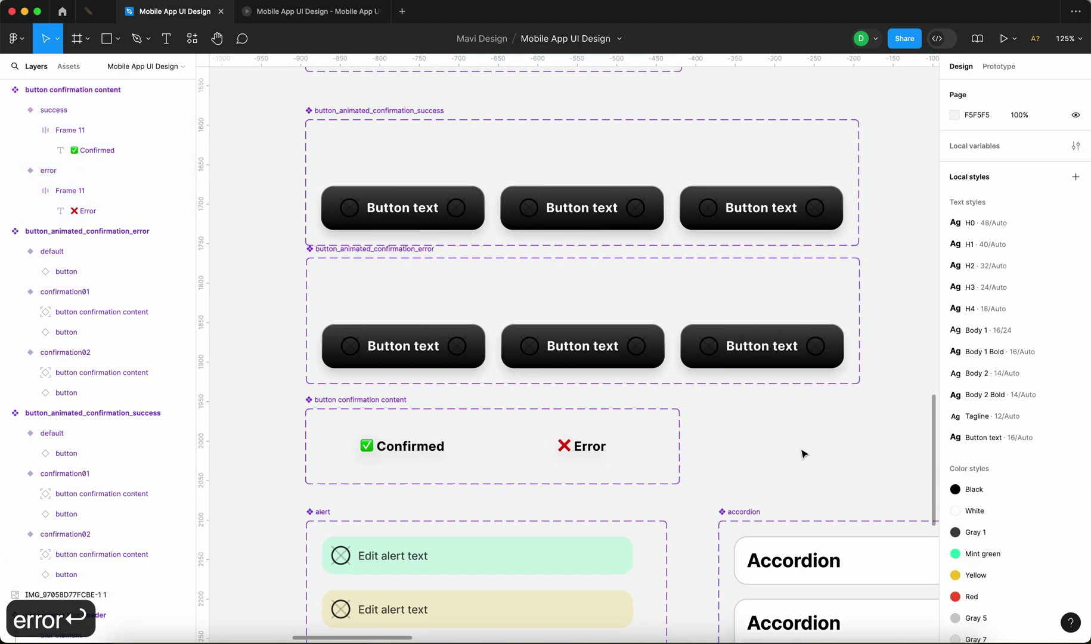
- Set the type of the button confirmation content instance in the success set's confirmation01 variant to success
click(497, 147)
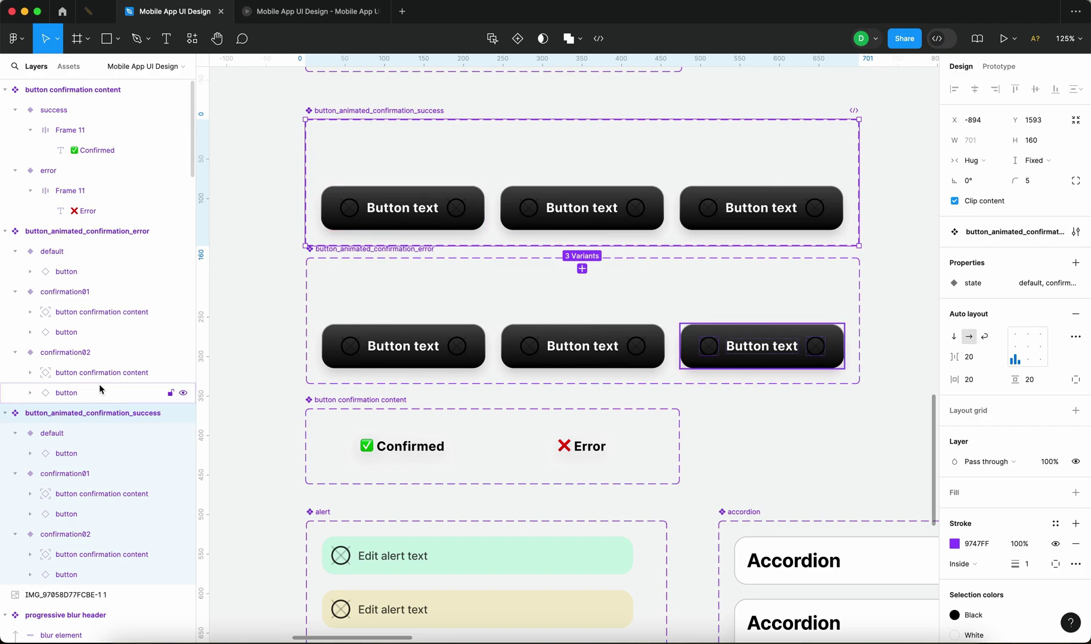
click(105, 473)
click(115, 494)
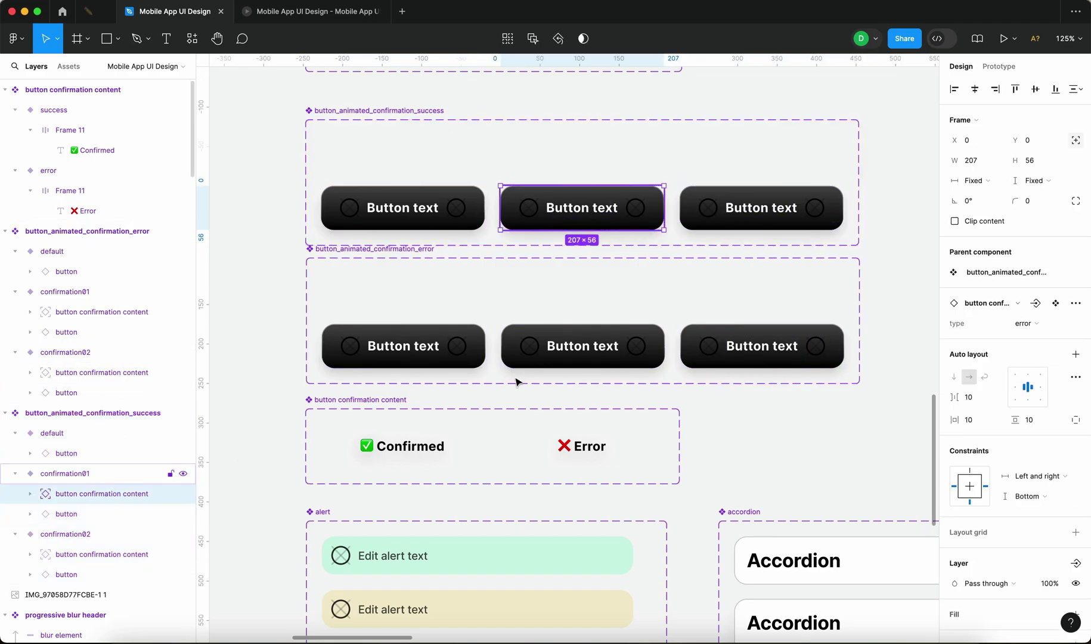
click(1027, 323)
click(1032, 309)
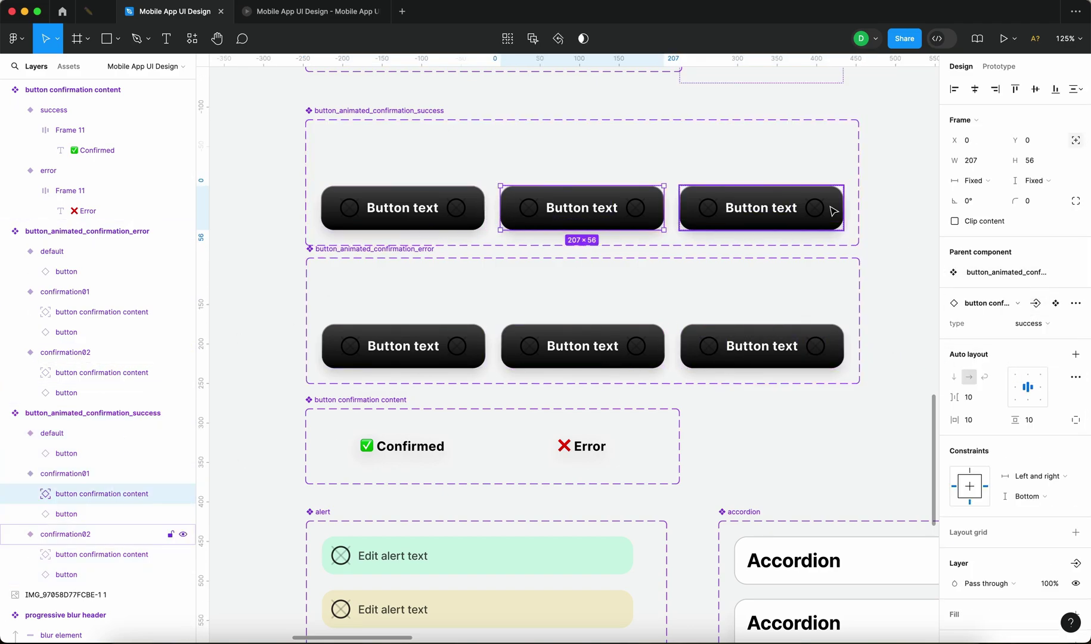
- Set the type of the button confirmation content instance in the success set's confirmation02 variant to success
click(834, 211)
click(115, 555)
click(1031, 324)
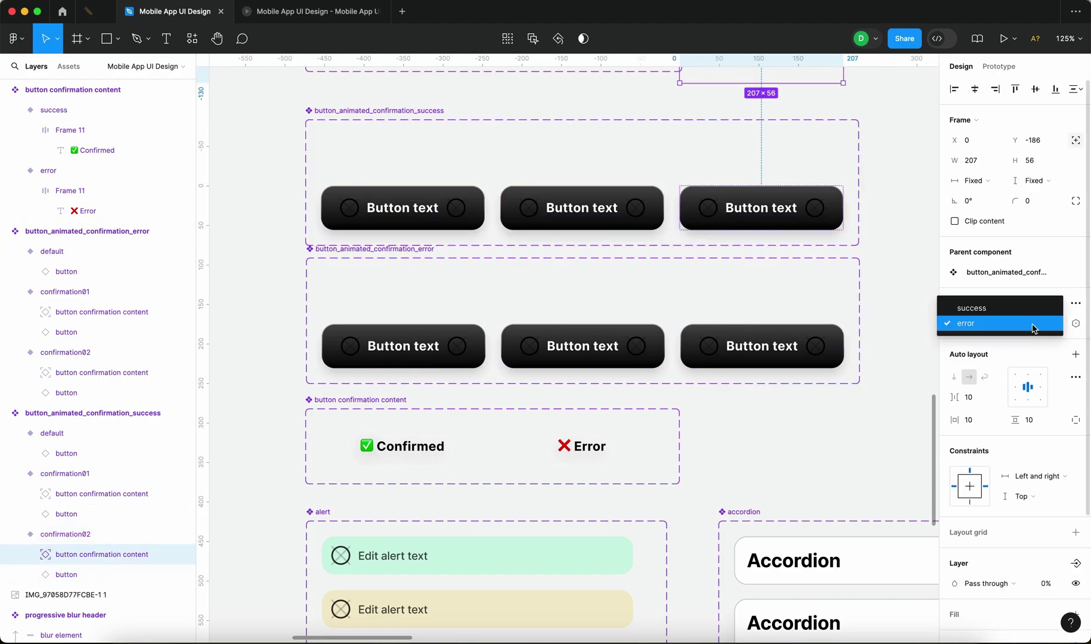
click(1024, 310)
- Check the type of the button confirmation content instances in the error set's confirmation01 and confirmation02 variants
click(582, 357)
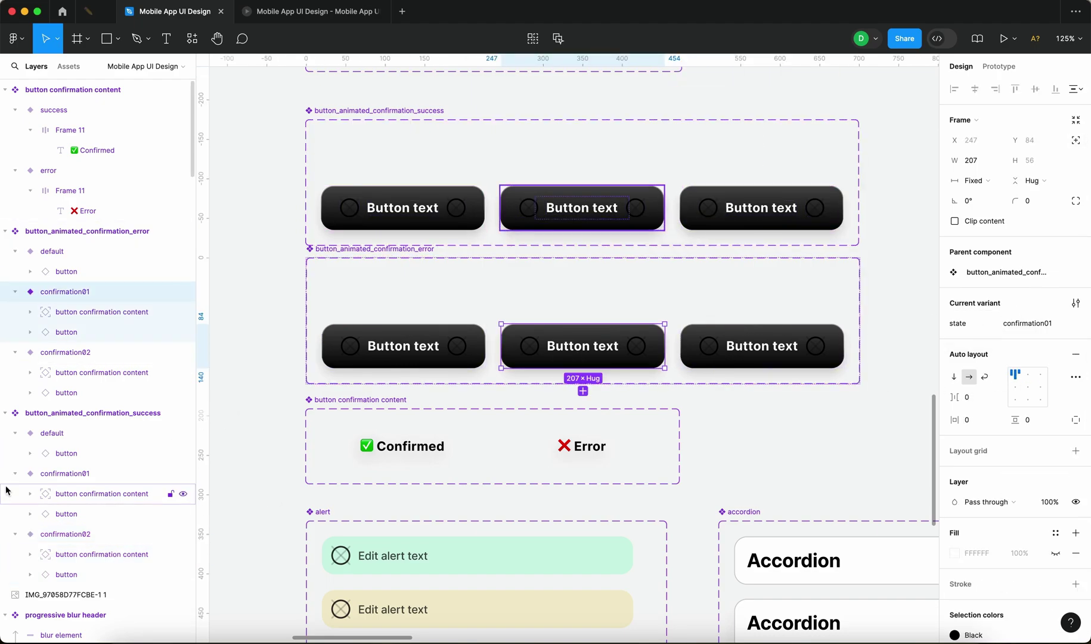
click(98, 313)
click(1034, 324)
click(1027, 325)
click(833, 344)
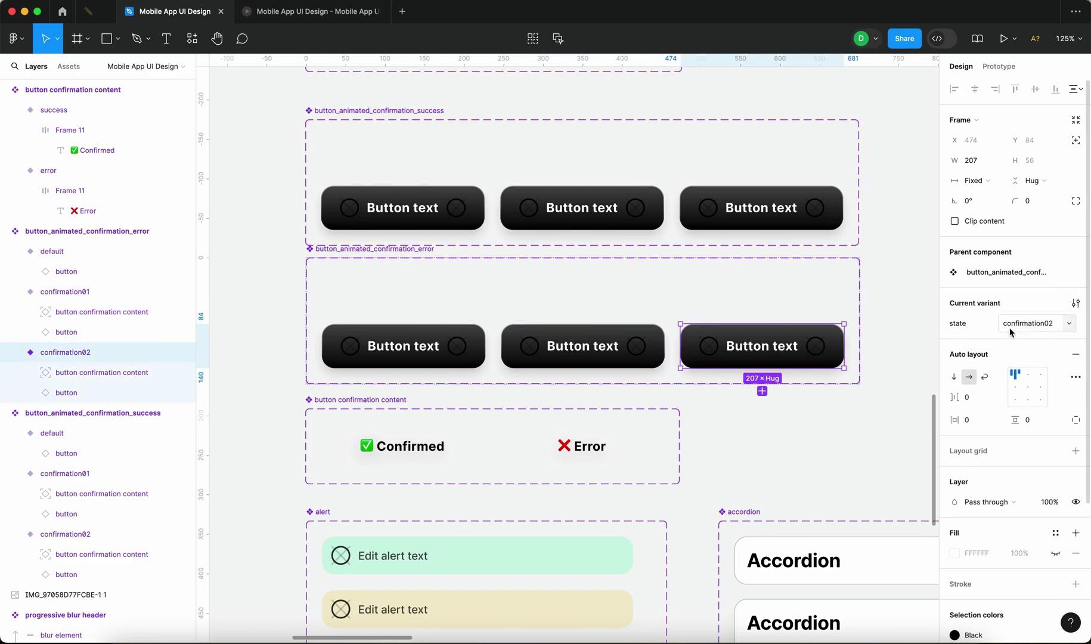
click(135, 372)
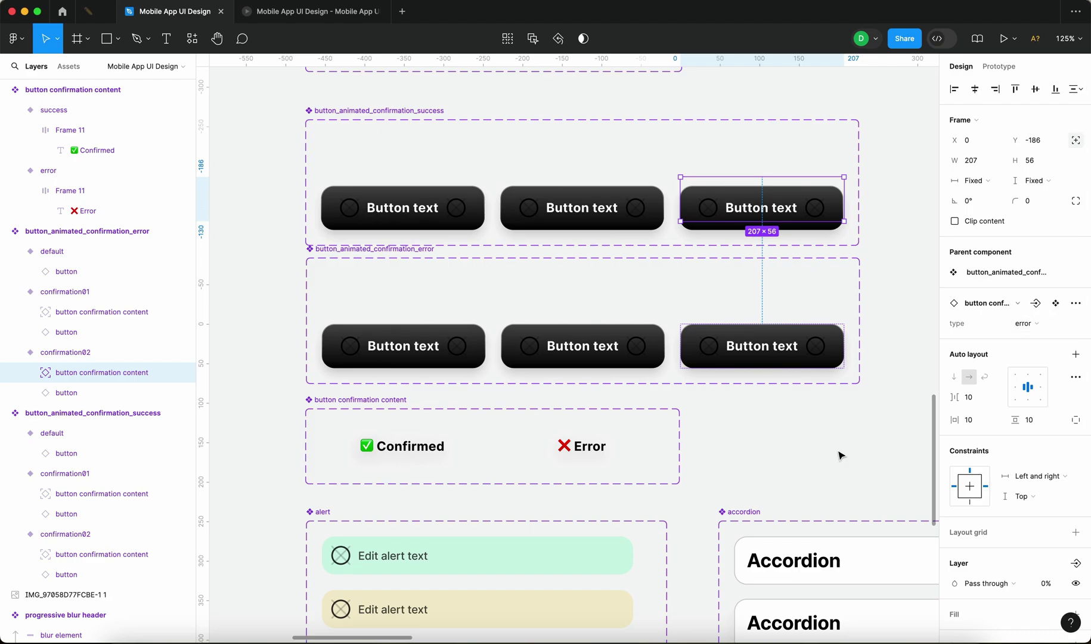
click(750, 378)
- Hide the left and right icons on the nested buttons of all three error set variants
click(403, 346)
shift+click(583, 345)
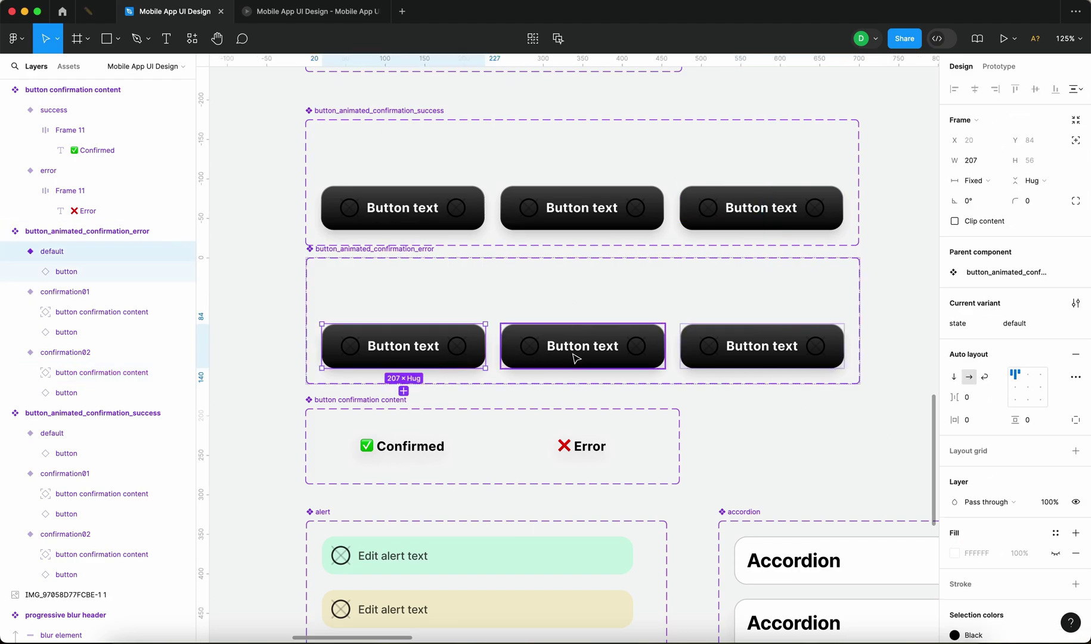
click(423, 359)
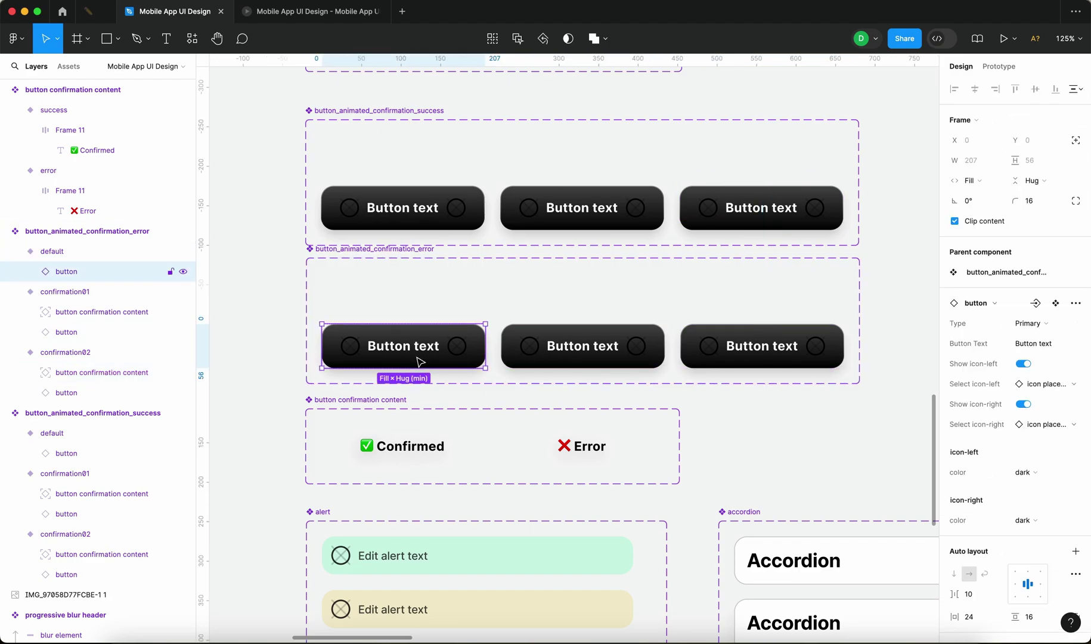
shift+click(82, 342)
shift+click(85, 392)
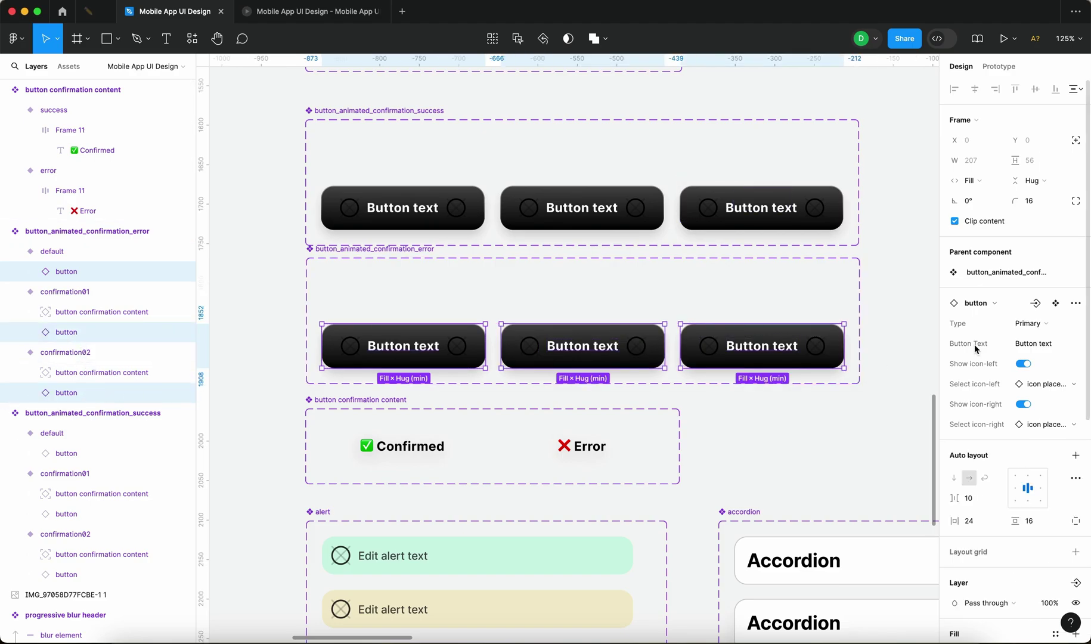
click(1025, 365)
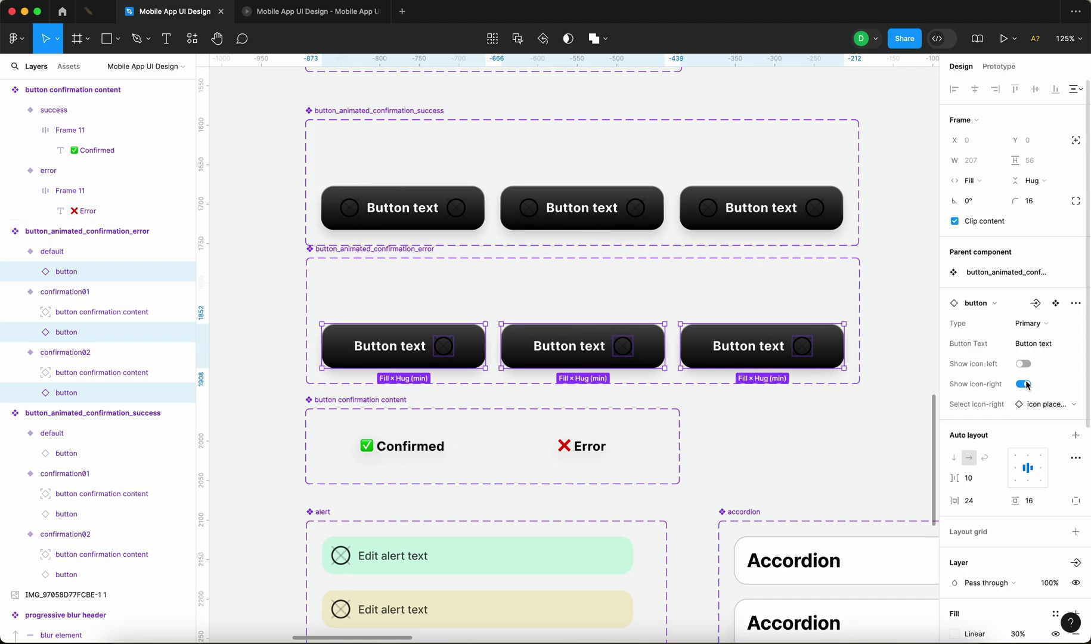
click(1024, 385)
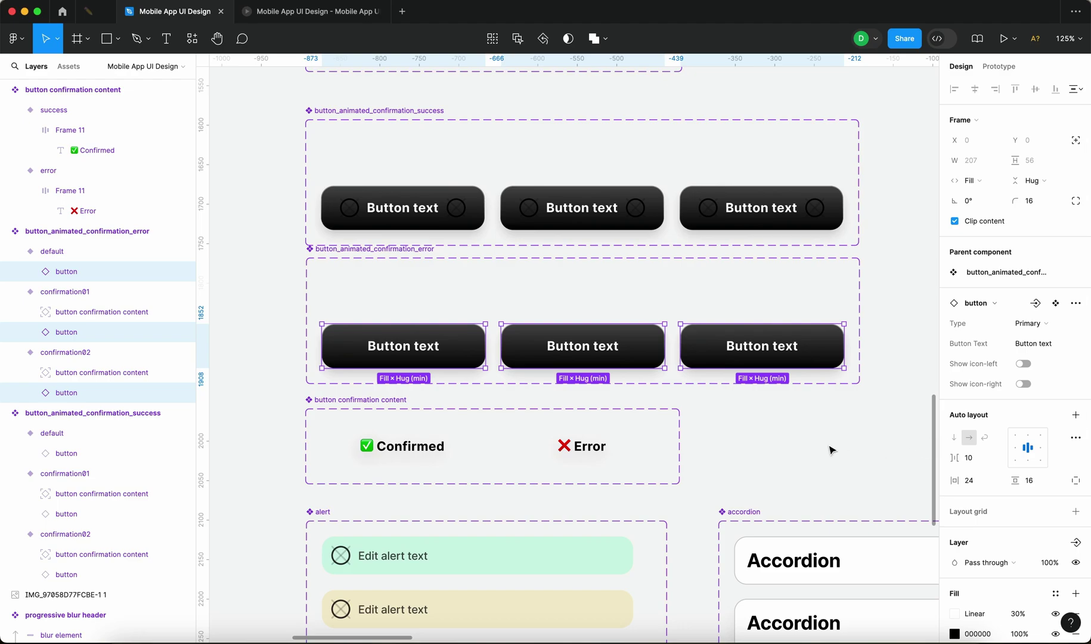
- Hide both icons on the nested buttons of all three success set variants and set their button text to "Confirm"
click(419, 221)
shift+click(66, 513)
shift+click(70, 575)
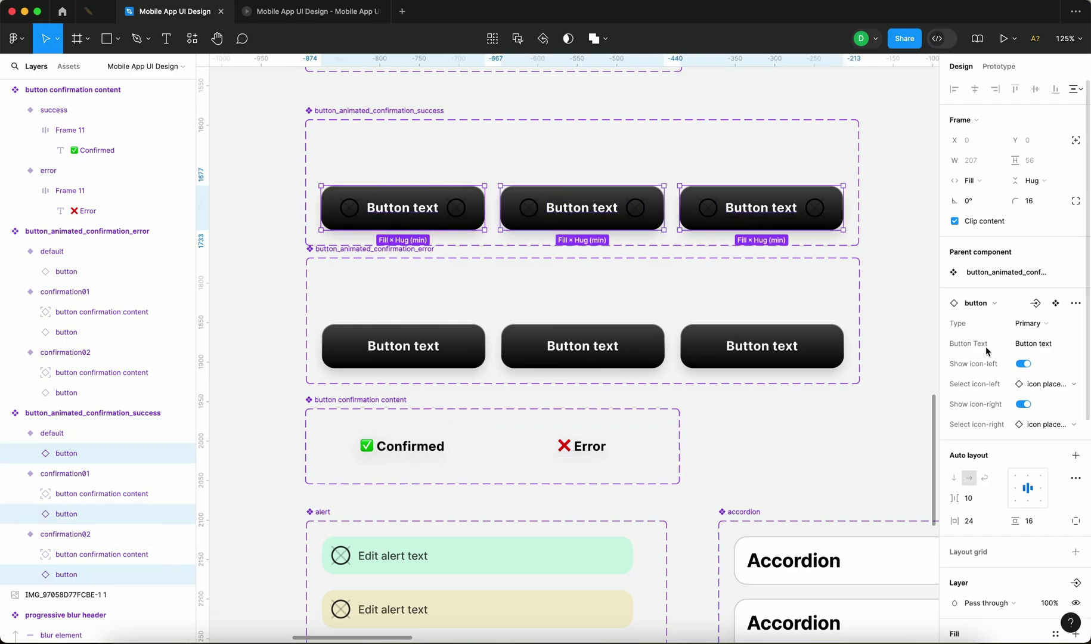
click(1023, 364)
click(1023, 384)
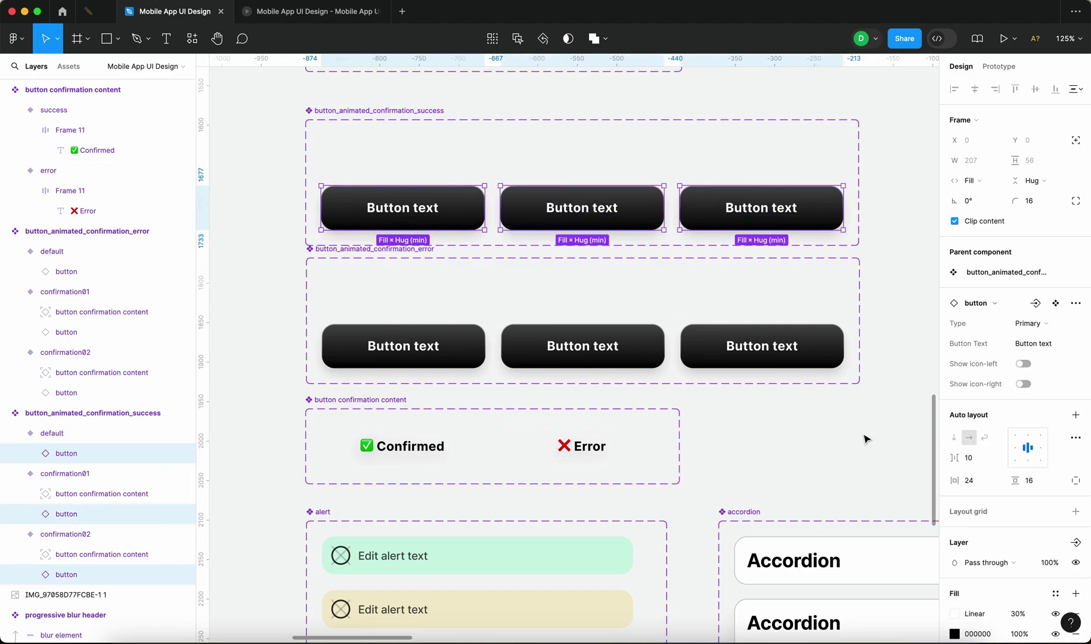
click(1023, 363)
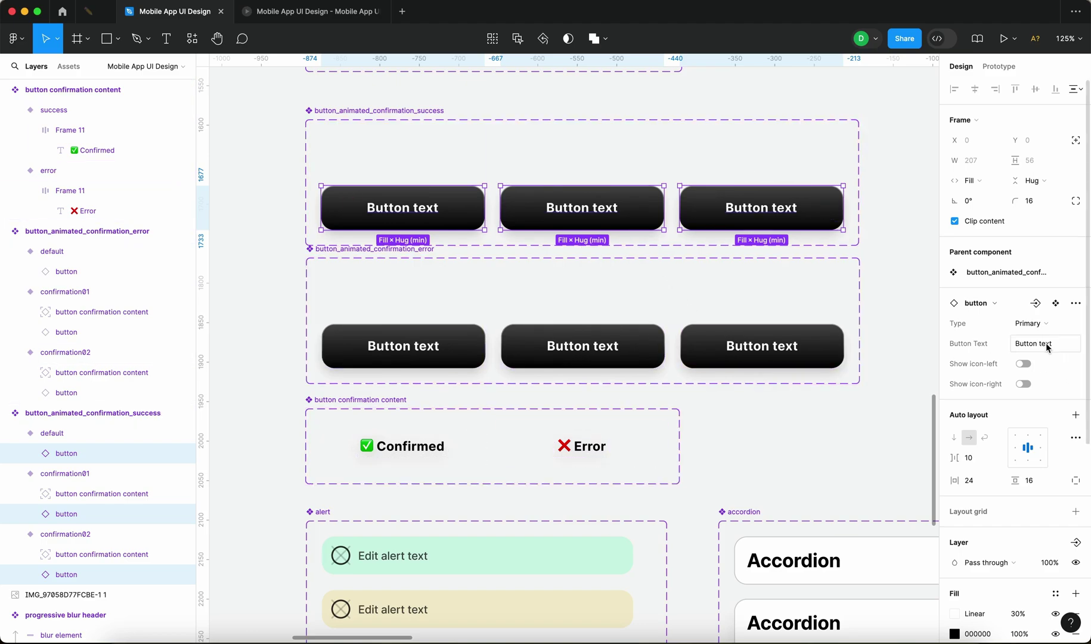
text(Confir)
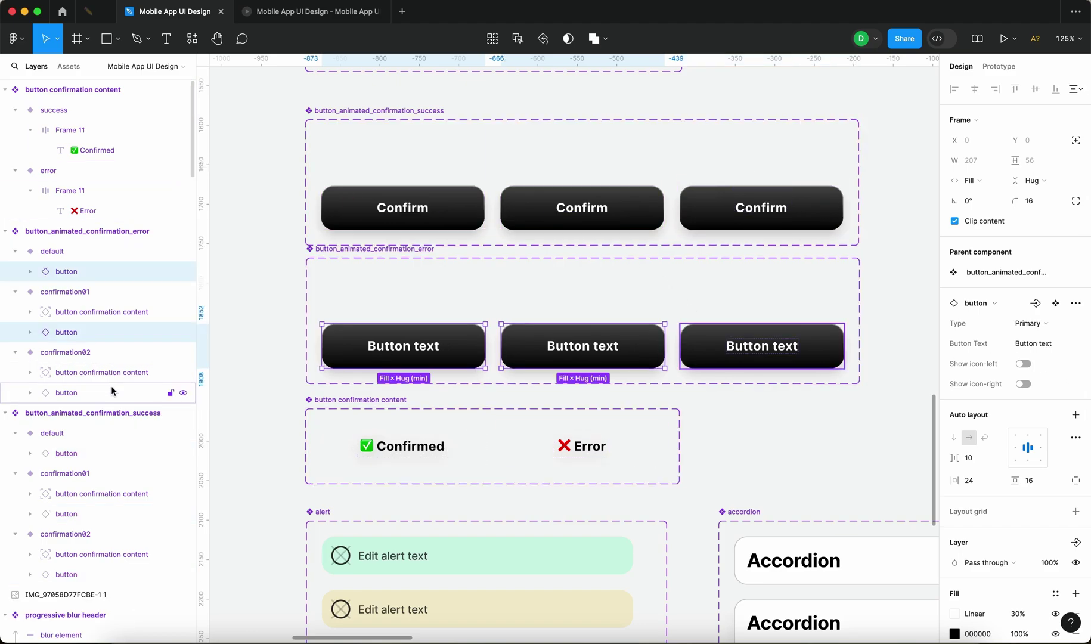
- Set the button text of the three nested buttons in the error set to "Error"
super+click(113, 390)
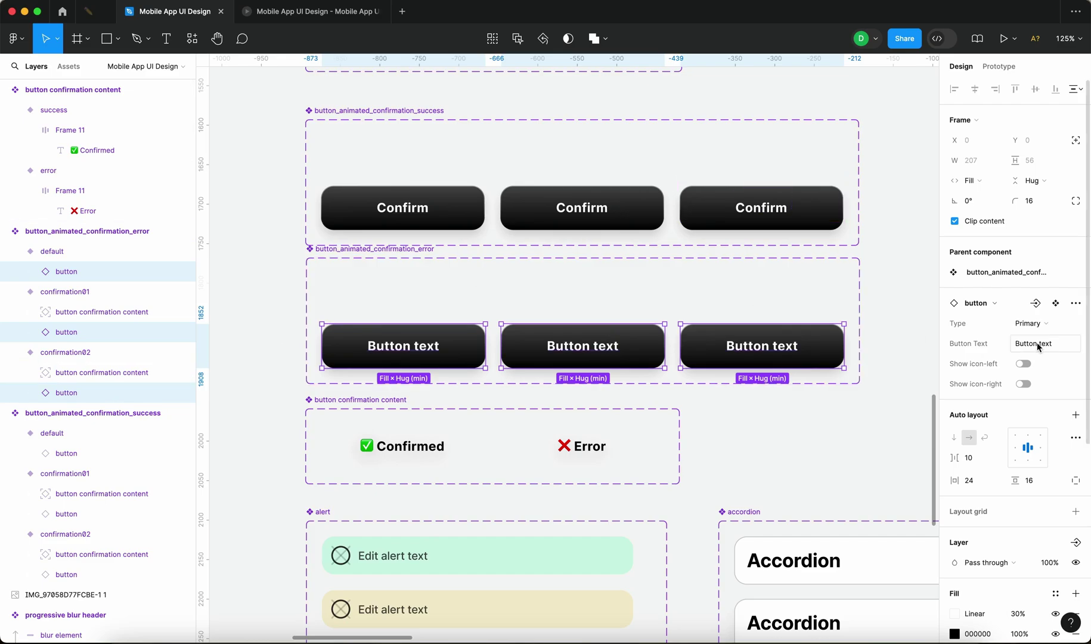
text(Error)
key(Return)
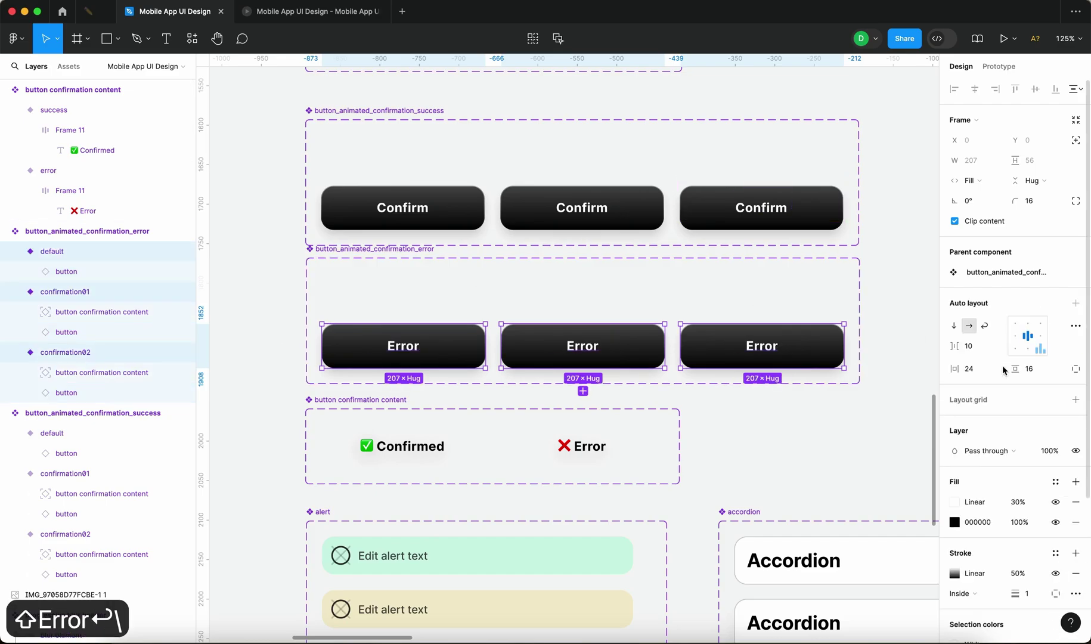
click(852, 420)
- Place an instance of the Error button and an instance of the Confirm button on the empty canvas beside the component library
scroll(852, 420, down, 5)
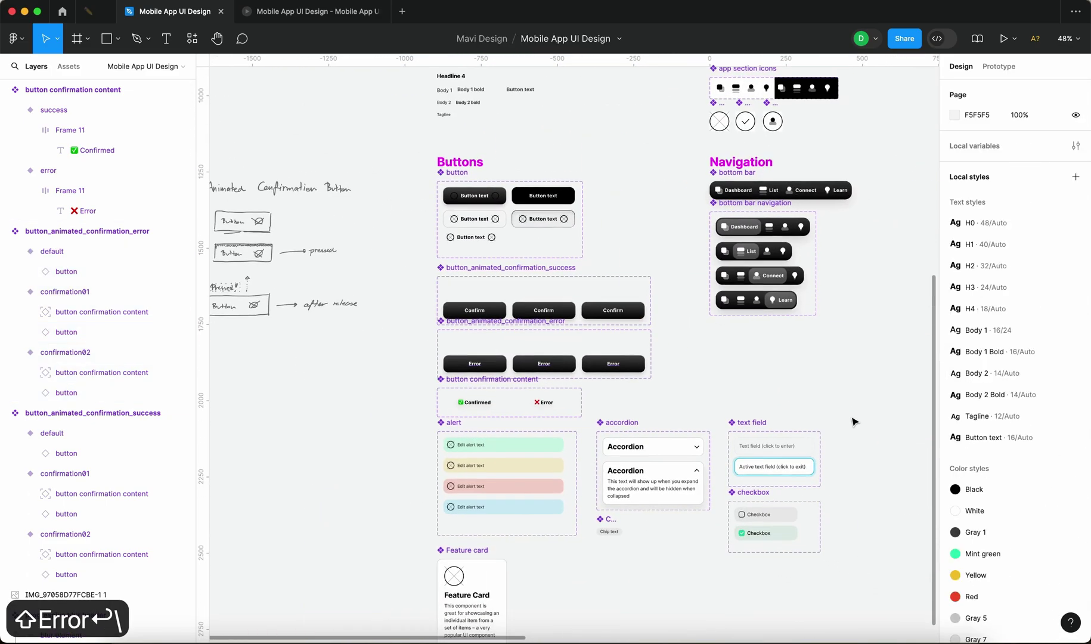
click(475, 363)
drag(475, 363, 846, 373)
scroll(845, 373, right, 10)
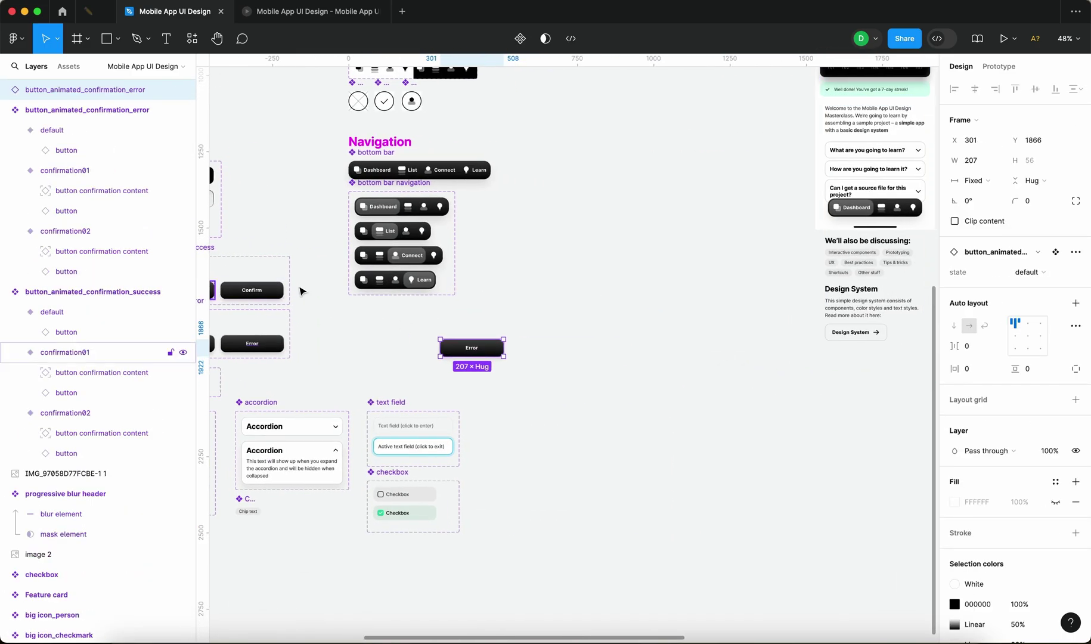
scroll(446, 295, left, 4)
click(249, 294)
drag(255, 293, 621, 312)
- Bring the loose Confirm and Error instances together and cut them both from the canvas
scroll(720, 335, down, 3)
drag(733, 359, 645, 307)
click(720, 308)
drag(722, 311, 649, 353)
key(super+x)
- Replace the old Confirm button in the Dashboard sub-page's page content with the cut Confirm and Error instances
drag(804, 292, 497, 349)
scroll(651, 277, up, 10)
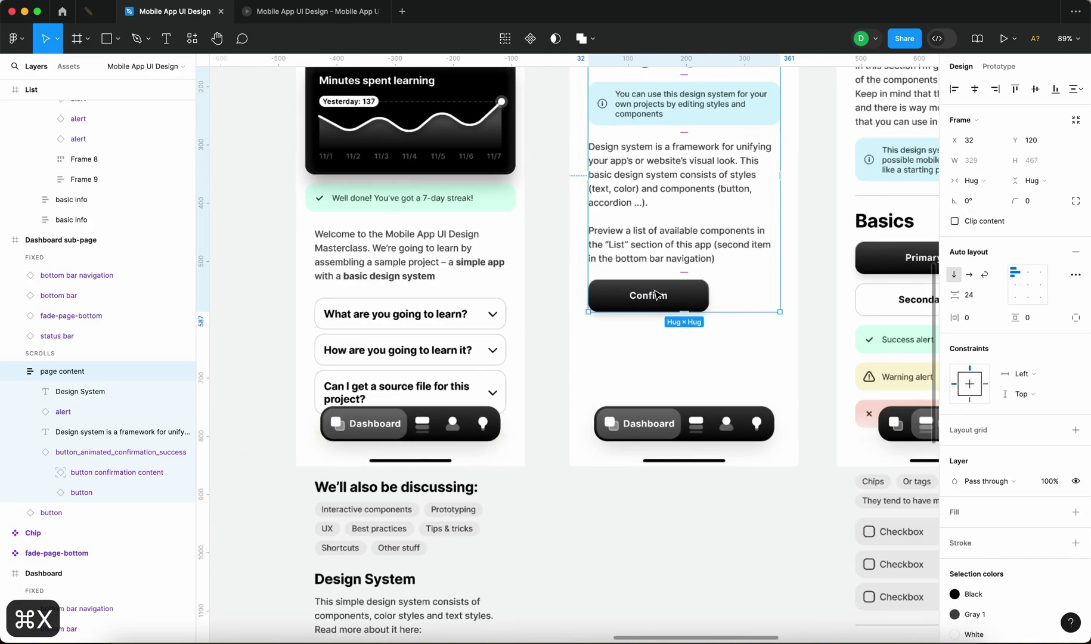
click(632, 295)
key(BackSpace)
click(646, 228)
key(super+v)
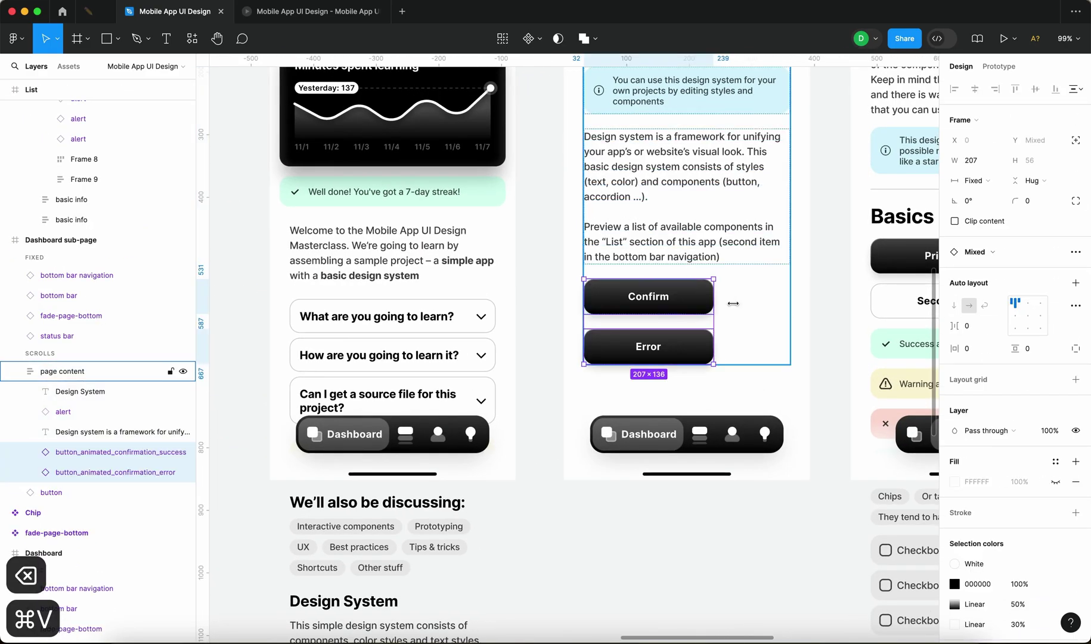
- Restart the prototype preview, open the Design System page and test the Confirm and Error button animations
click(292, 11)
key(r)
scroll(542, 436, down, 5)
click(535, 495)
click(526, 460)
click(518, 407)
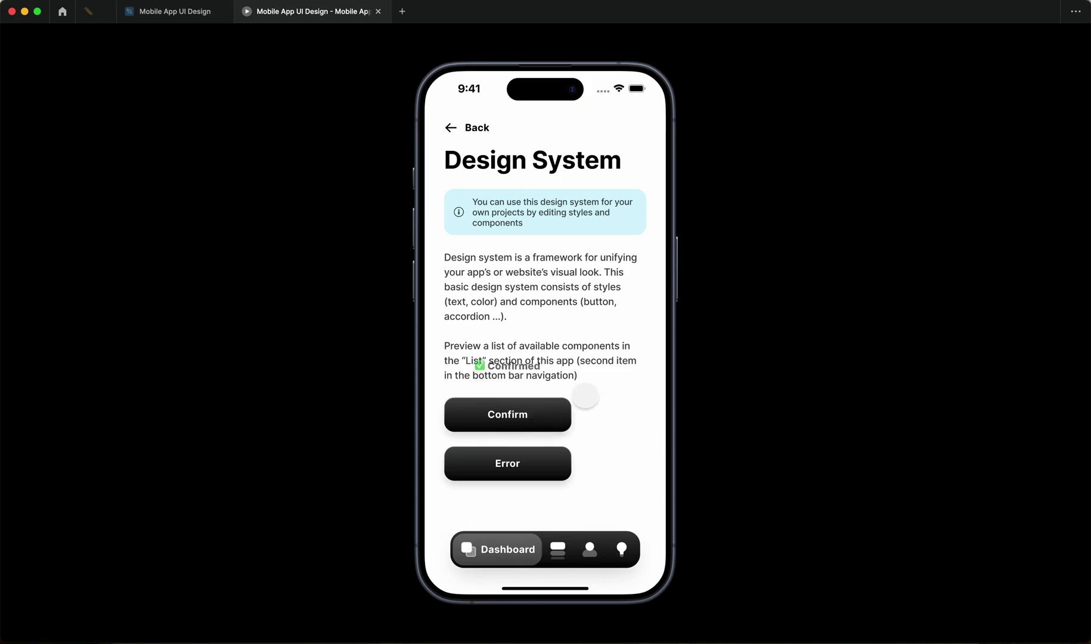
click(521, 412)
click(538, 471)
- Back in the design file, move the success set up closer to the button set and the error set to X -894, Y 1753
click(179, 12)
click(600, 502)
scroll(648, 439, down, 5)
scroll(304, 453, up, 5)
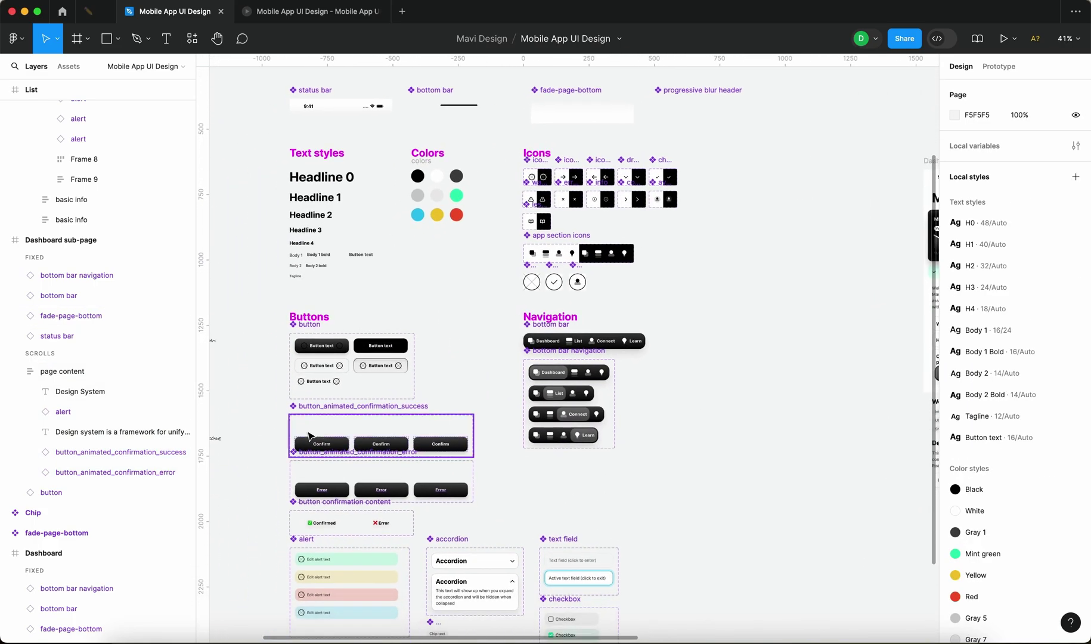
scroll(378, 394, up, 4)
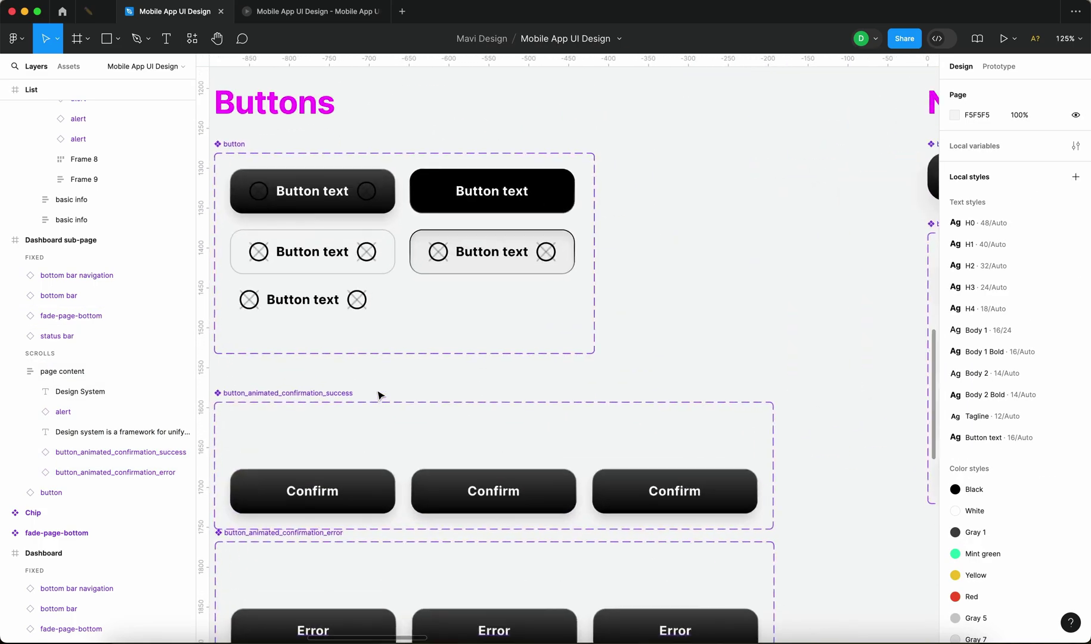
click(325, 310)
drag(325, 307, 322, 287)
drag(362, 456, 366, 443)
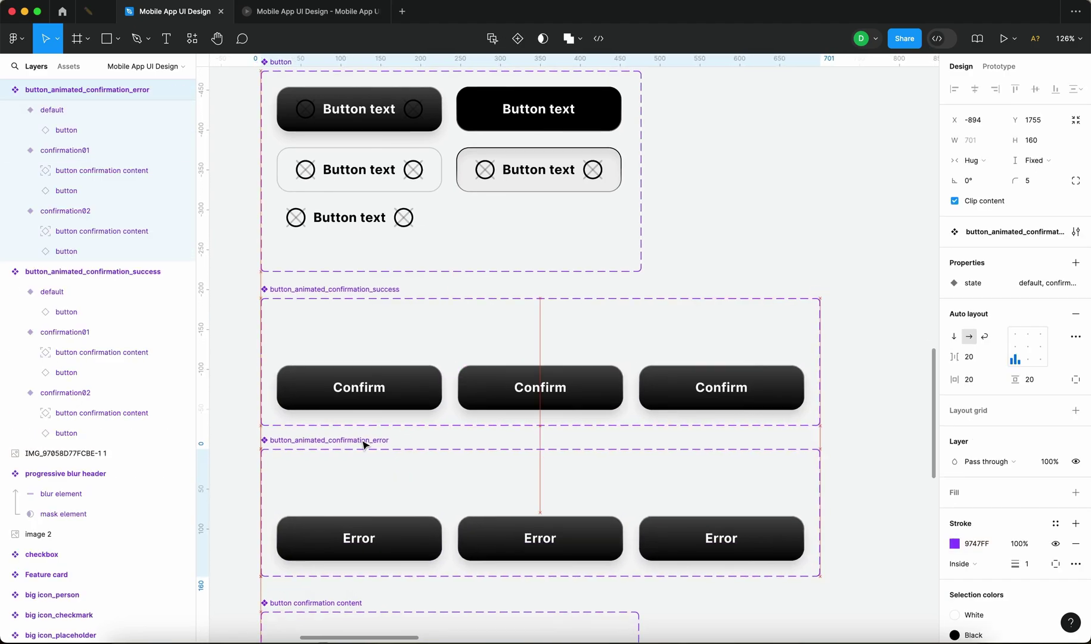
- Narrow the Confirm and Error button instances on the Dashboard sub-page together
scroll(365, 443, down, 5)
scroll(528, 413, right, 10)
scroll(784, 290, up, 5)
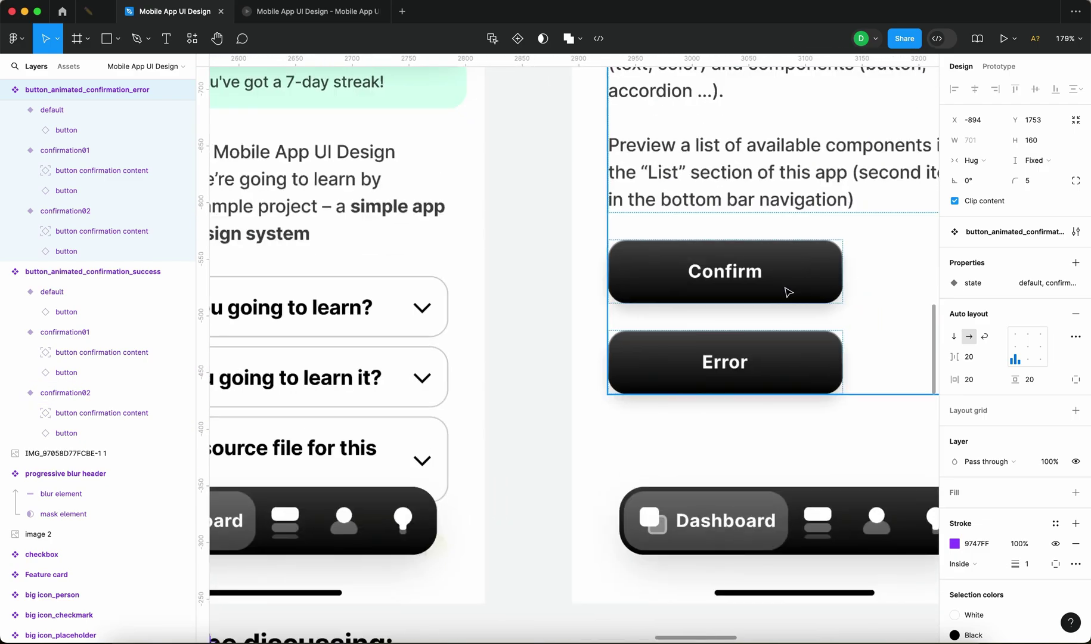
click(802, 283)
shift+click(828, 356)
drag(842, 349, 751, 353)
click(561, 337)
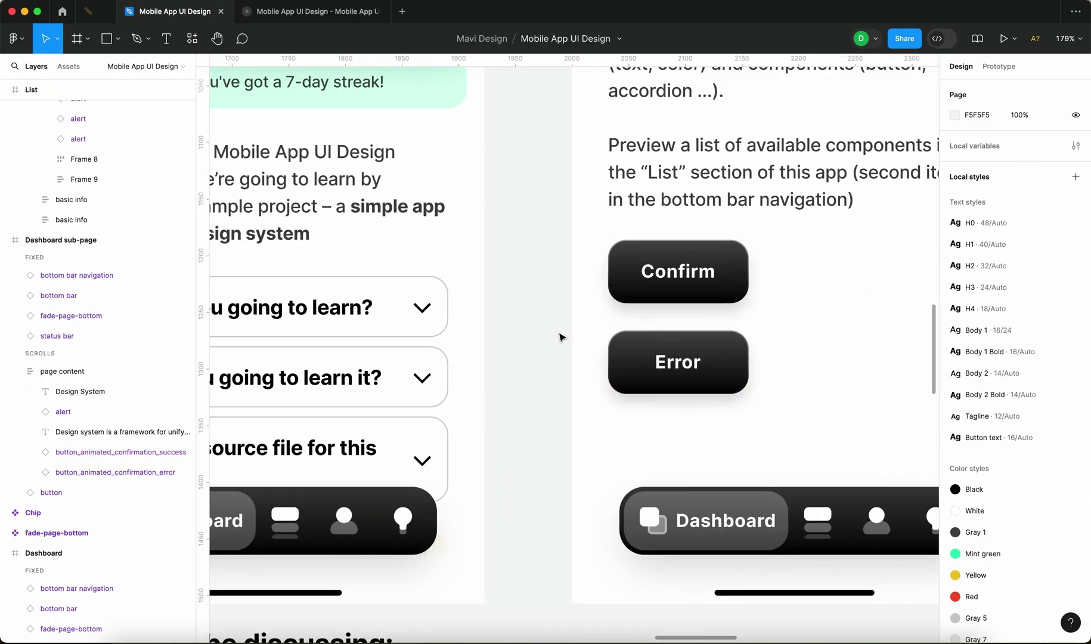
scroll(576, 368, down, 5)
- Restart the prototype preview and reopen the Design System page to check the narrowed Confirm and Error buttons
click(311, 11)
key(r)
scroll(582, 470, down, 5)
click(535, 495)
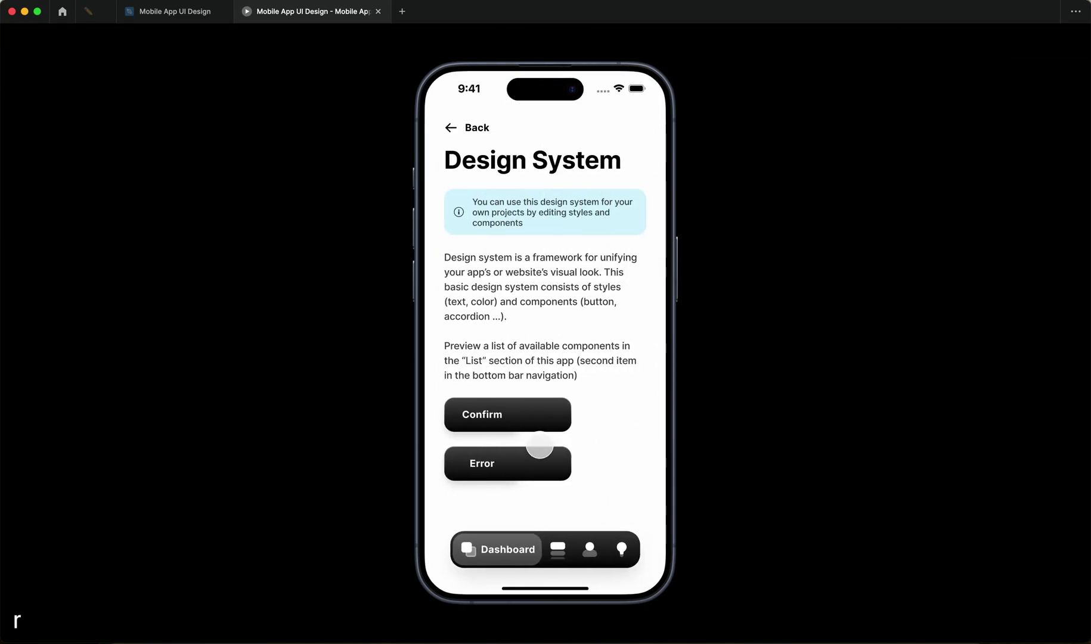
key(r)
scroll(588, 466, down, 5)
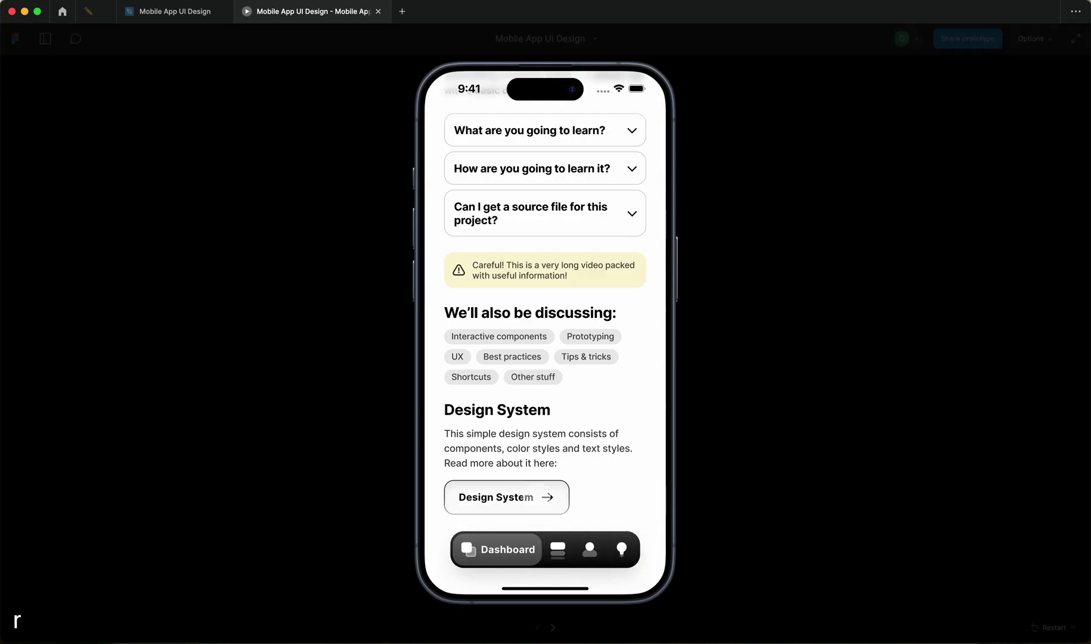
click(529, 496)
key(r)
scroll(517, 495, down, 5)
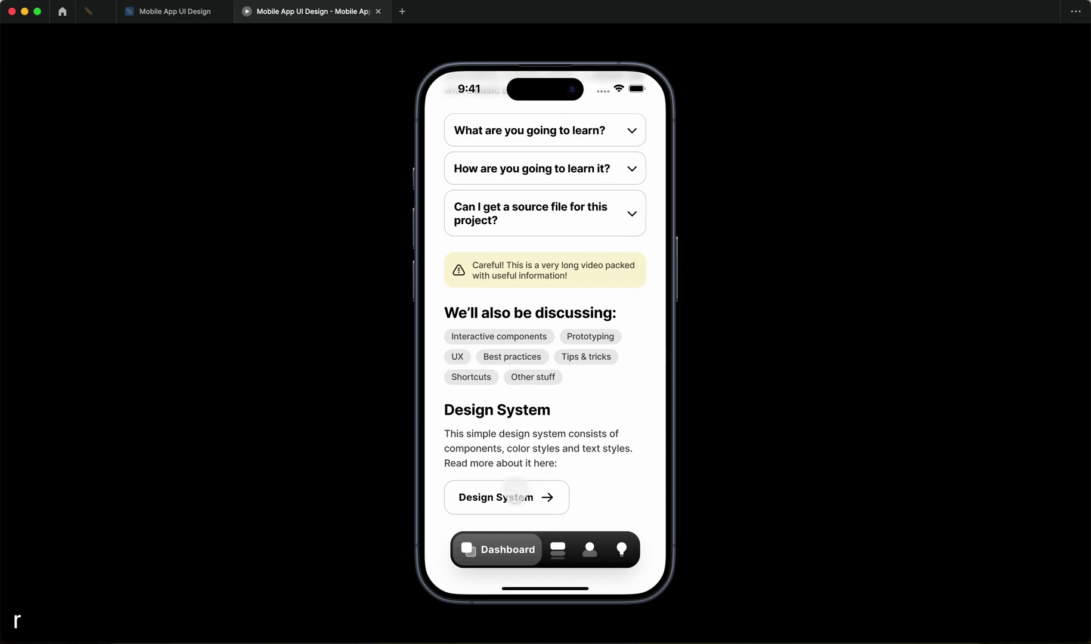
click(525, 496)
- Close the prototype preview, launch a fresh one and test the Confirm and Error buttons in it
click(378, 11)
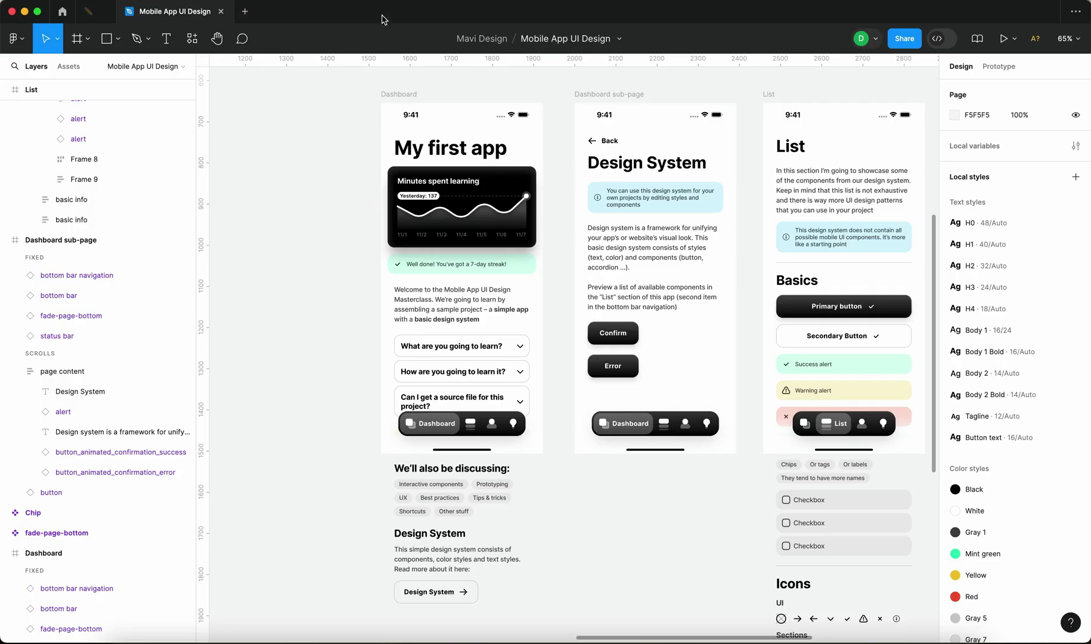
click(1005, 39)
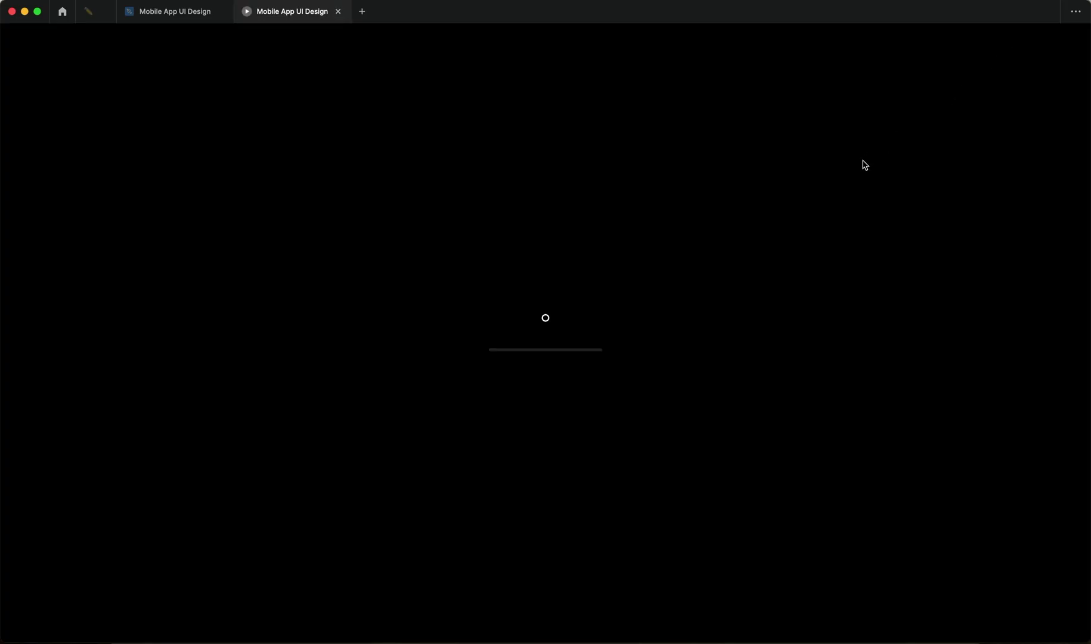
click(501, 416)
click(489, 468)
- Return to the design file and reposition the success, error and button confirmation content sets together with even spacing beneath the button set
click(146, 15)
scroll(638, 230, down, 5)
scroll(638, 230, up, 5)
scroll(738, 407, down, 1)
drag(398, 434, 713, 233)
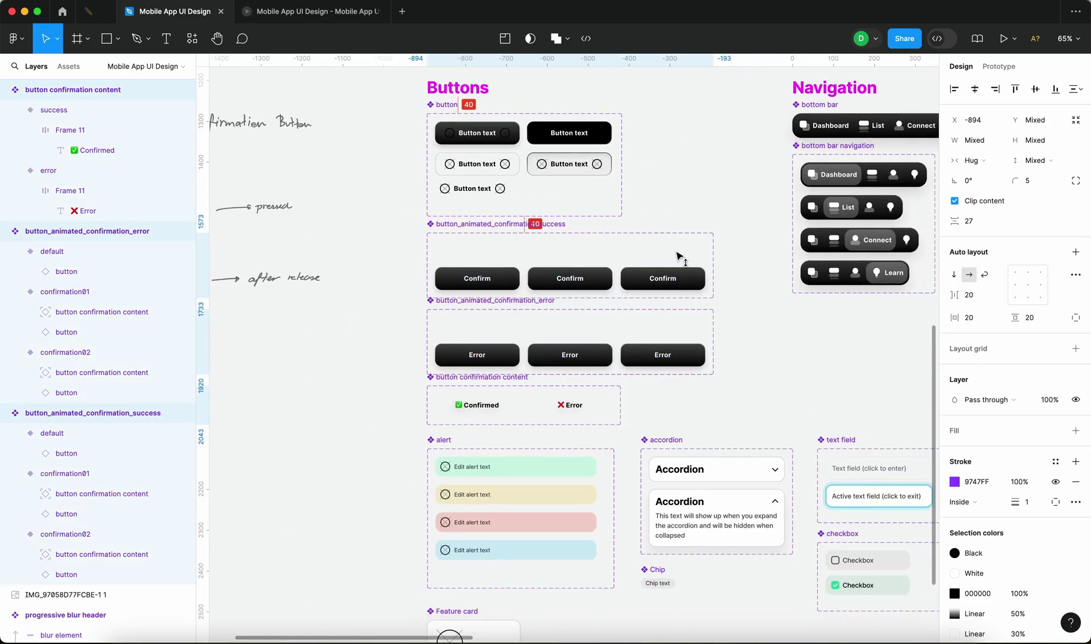
- Move the alert, accordion, Chip, text field, checkbox and Feature card components down together, away from the confirmation sets
scroll(872, 505, down, 5)
drag(877, 512, 438, 236)
drag(514, 276, 516, 304)
scroll(537, 298, down, 5)
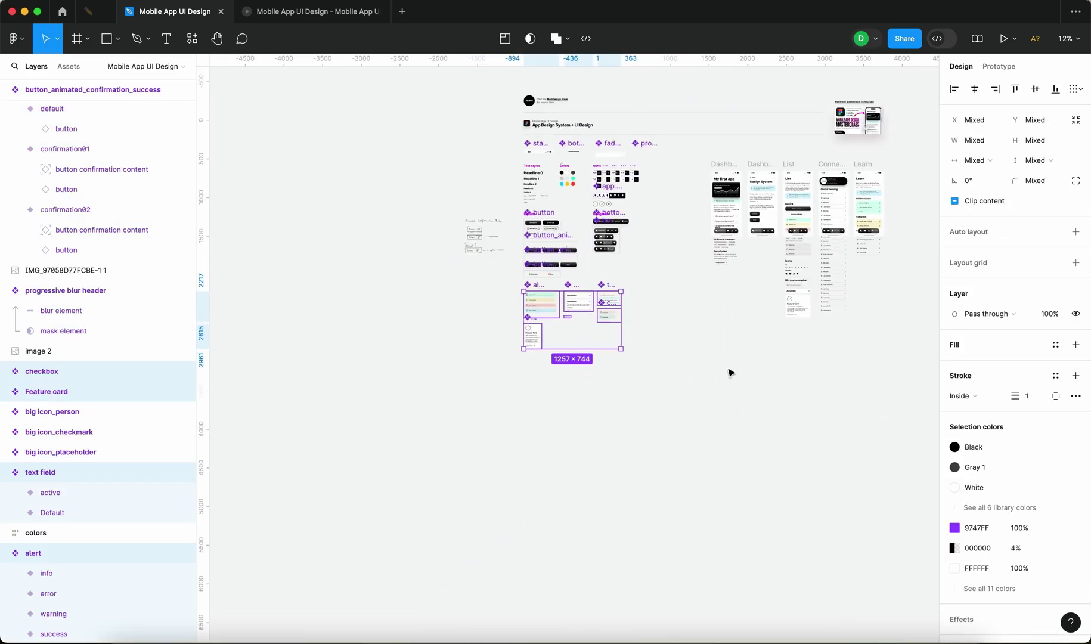
click(756, 353)
- Review the component library, app screens and hand-drawn confirmation button sketch across the whole canvas
scroll(540, 251, up, 7)
scroll(699, 401, down, 5)
drag(732, 395, 513, 423)
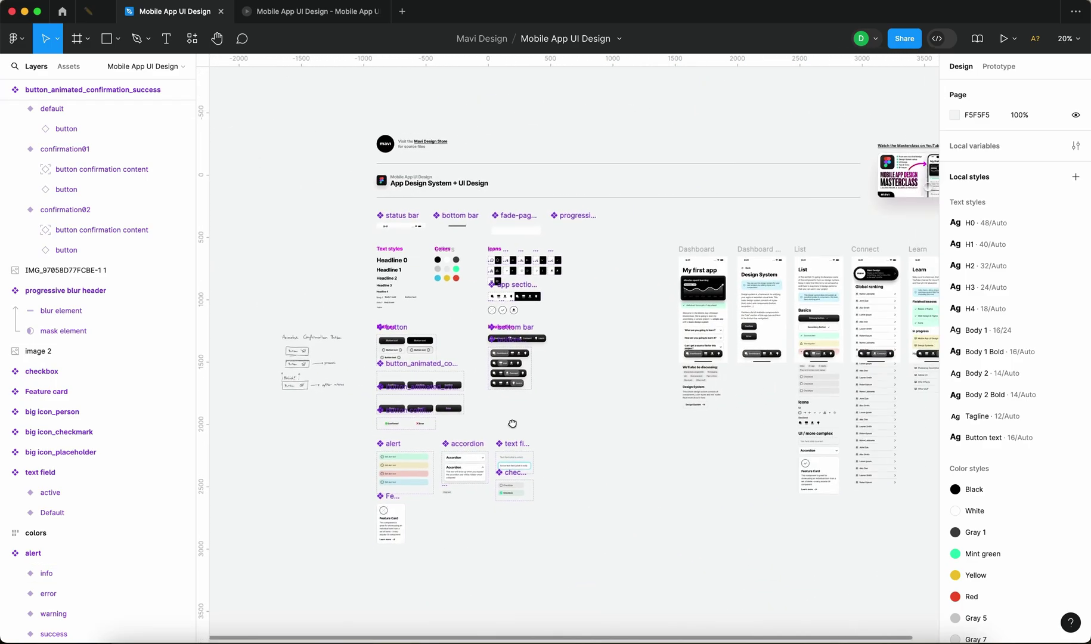
scroll(516, 414, down, 3)
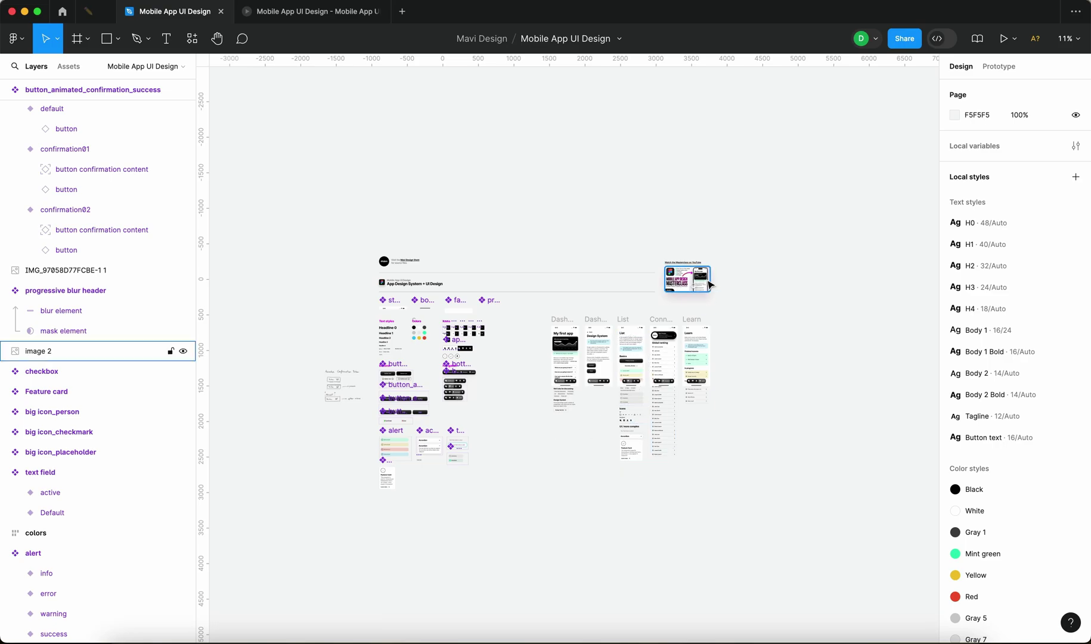
scroll(708, 282, up, 8)
drag(816, 412, 482, 139)
click(482, 139)
scroll(493, 135, down, 5)
scroll(492, 138, left, 5)
scroll(440, 302, up, 10)
scroll(441, 303, down, 5)
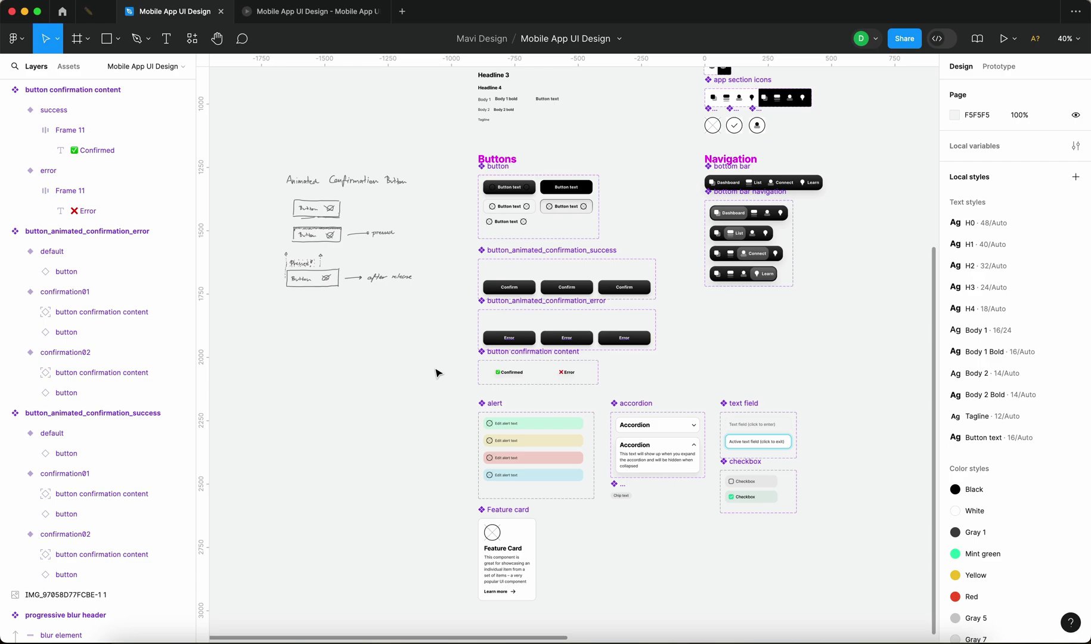